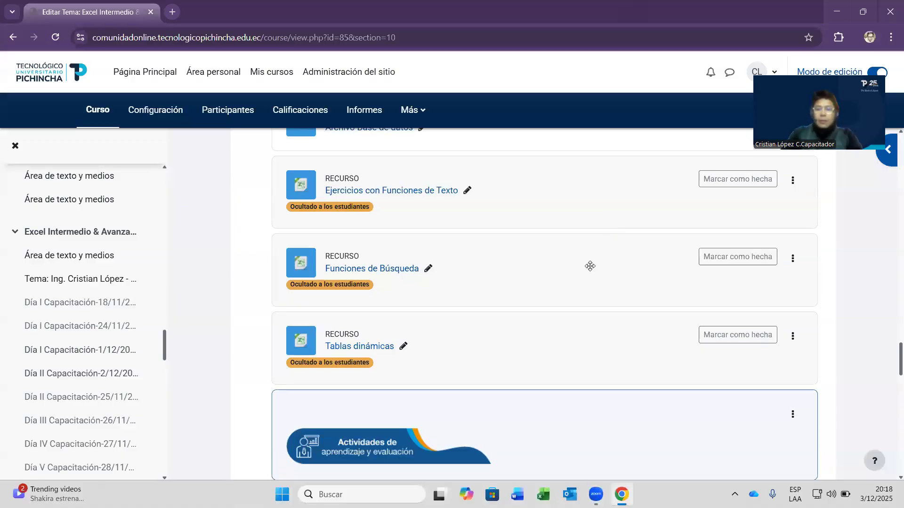
# - Scroll up and down through the page in the browser
pyautogui.scroll(5, 564, 278)
pyautogui.scroll(-2, 510, 295)
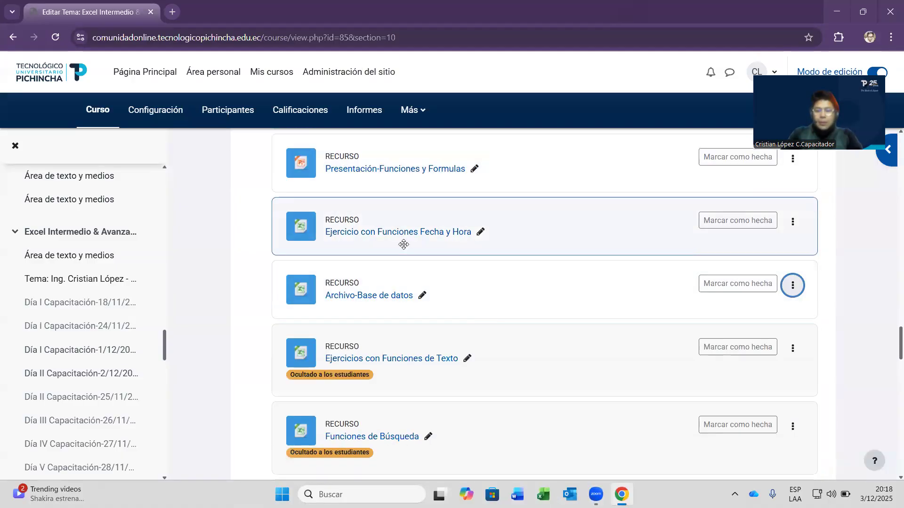
pyautogui.scroll(3, 546, 282)
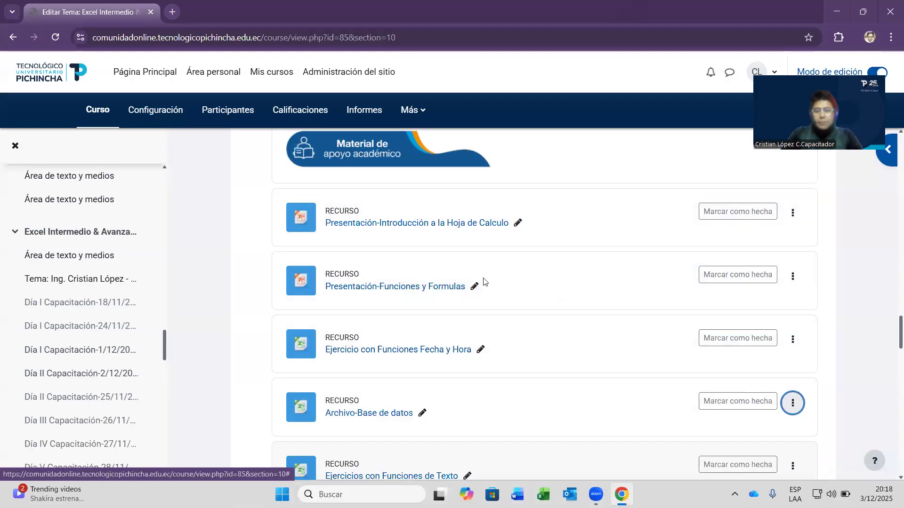
pyautogui.scroll(-4, 511, 225)
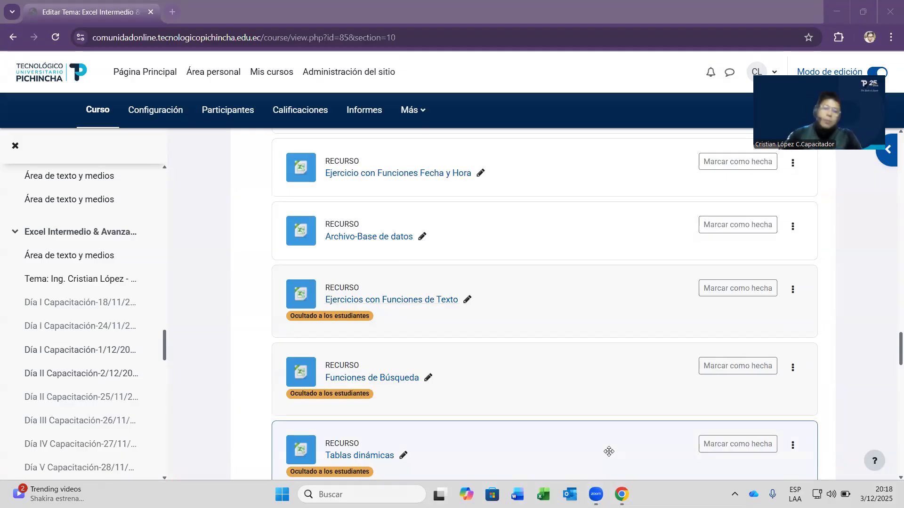
pyautogui.scroll(-3, 644, 287)
pyautogui.scroll(3, 644, 286)
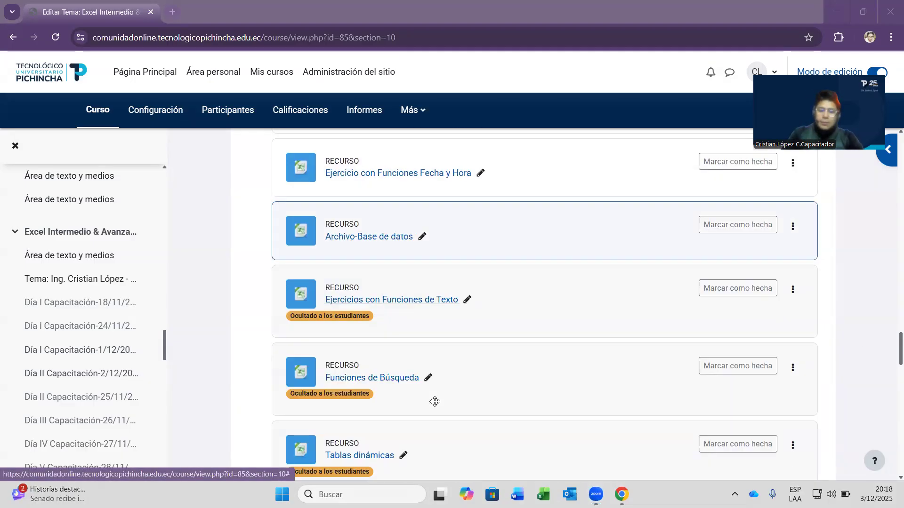
pyautogui.scroll(3, 565, 327)
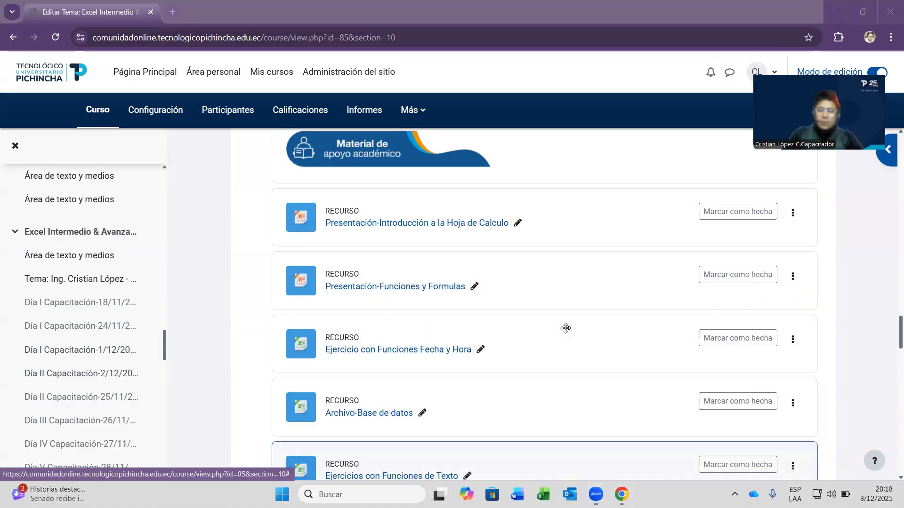
pyautogui.scroll(-10, 574, 320)
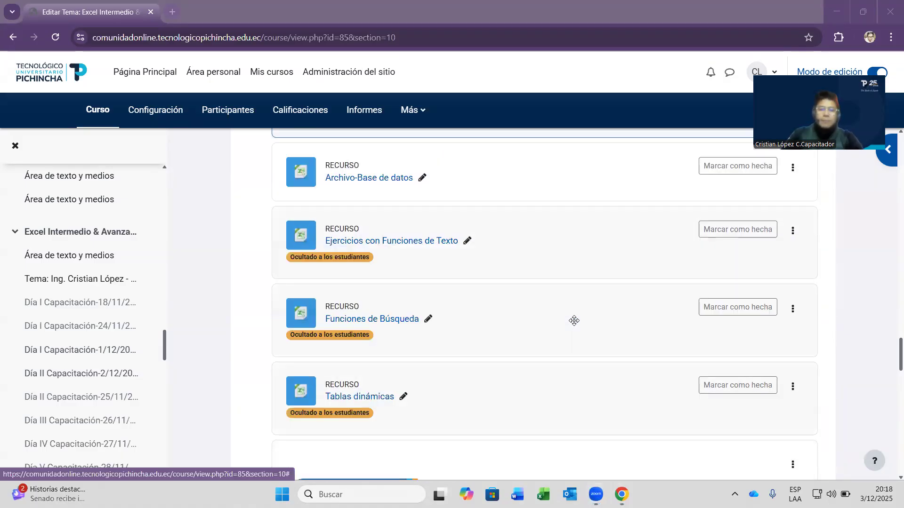
pyautogui.scroll(-1, 574, 321)
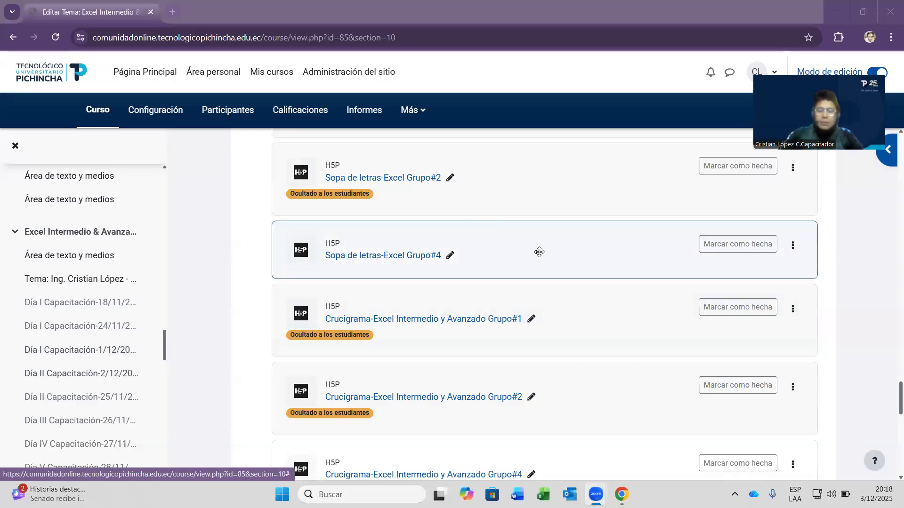
pyautogui.scroll(-5, 397, 235)
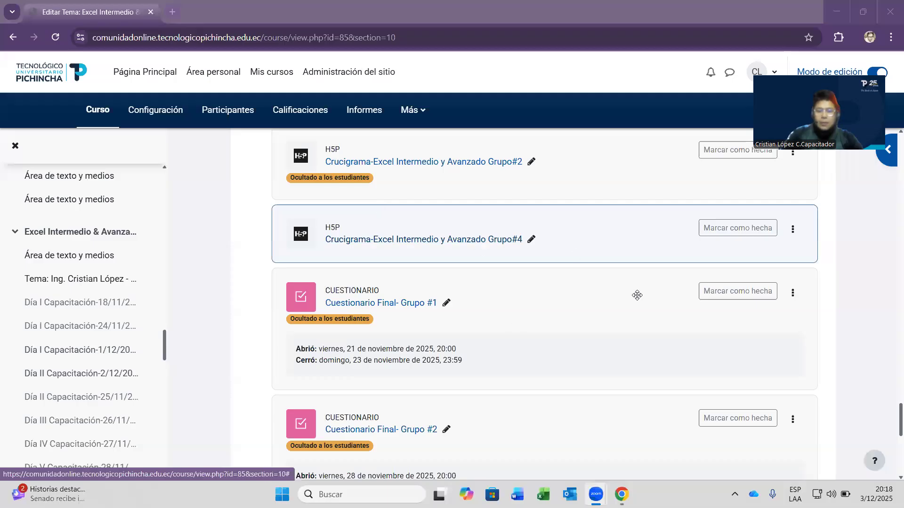
pyautogui.scroll(-5, 640, 299)
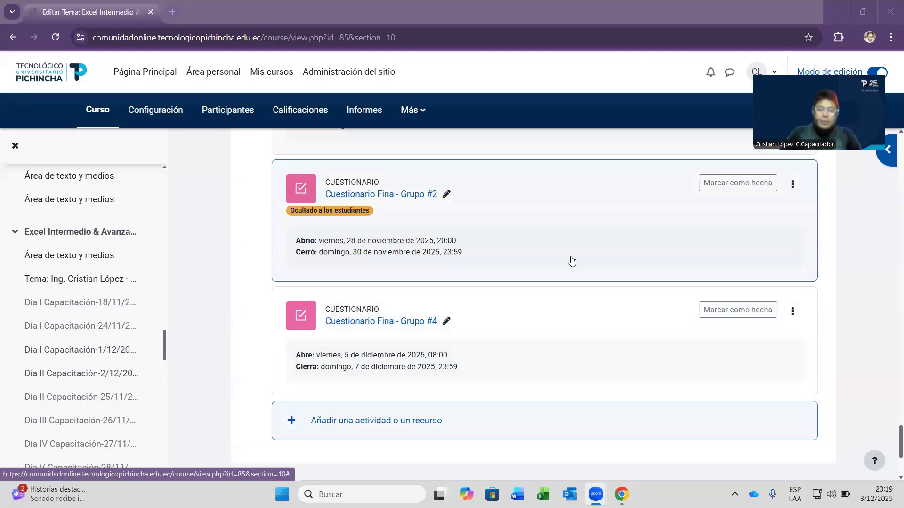
pyautogui.scroll(-3, 476, 258)
pyautogui.scroll(2, 505, 302)
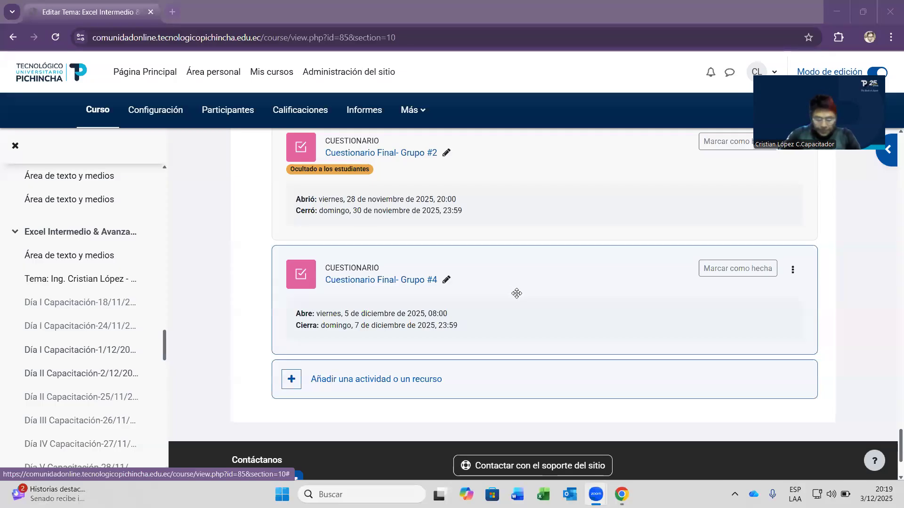
pyautogui.scroll(-3, 230, 274)
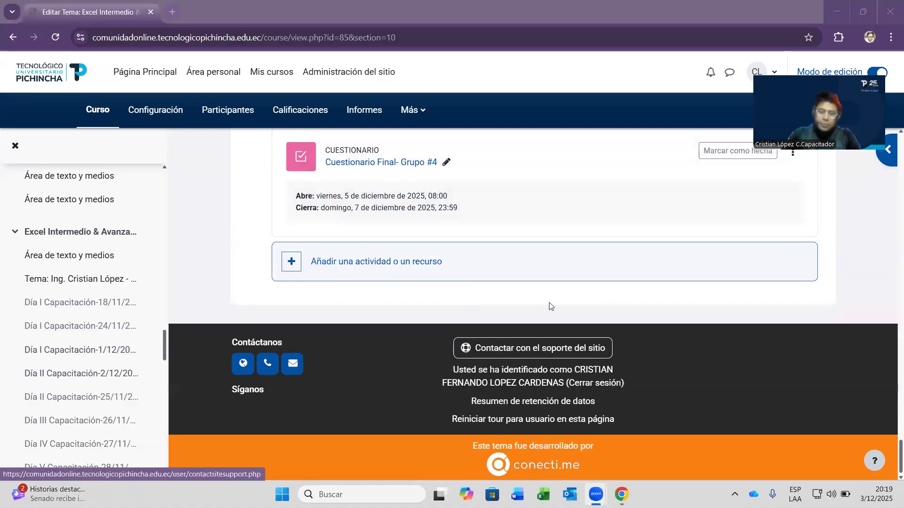
pyautogui.scroll(3, 551, 306)
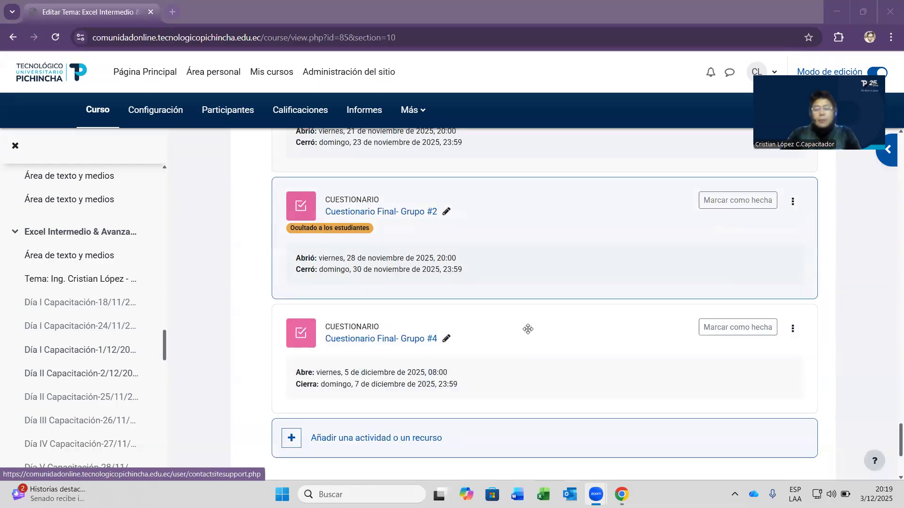
pyautogui.scroll(1, 528, 329)
pyautogui.scroll(1, 565, 236)
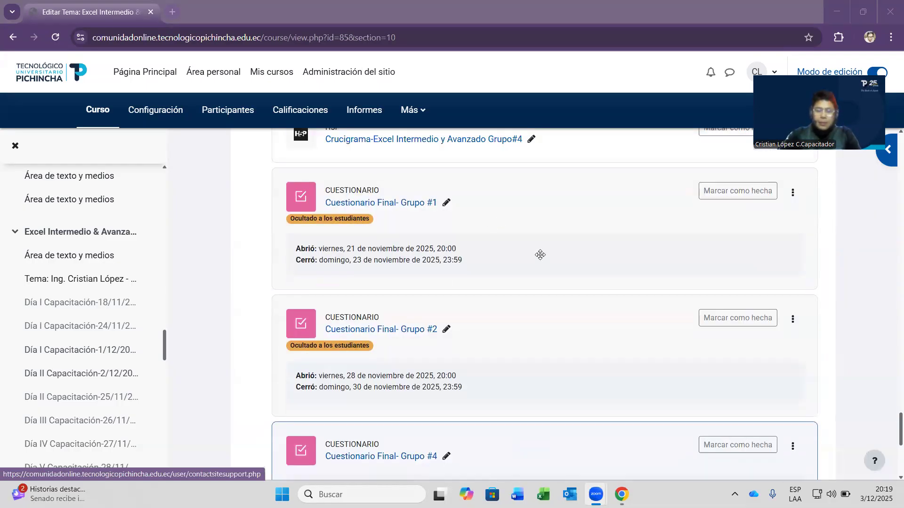
pyautogui.scroll(5, 539, 255)
pyautogui.scroll(-2, 589, 256)
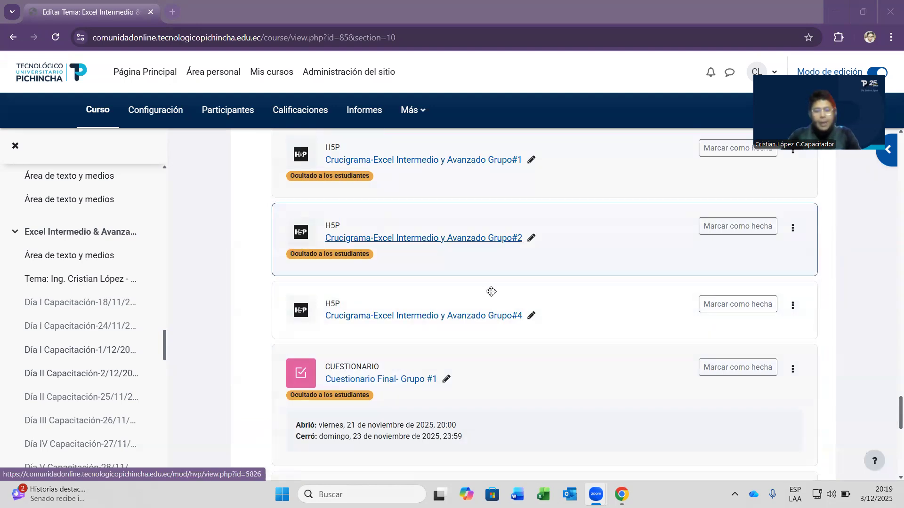
pyautogui.scroll(-3, 491, 292)
pyautogui.scroll(-3, 381, 318)
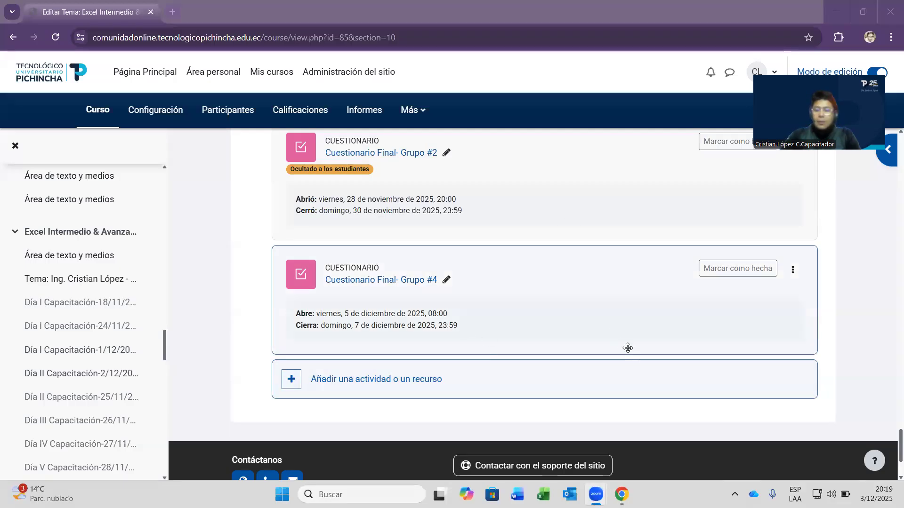
pyautogui.scroll(20, 627, 348)
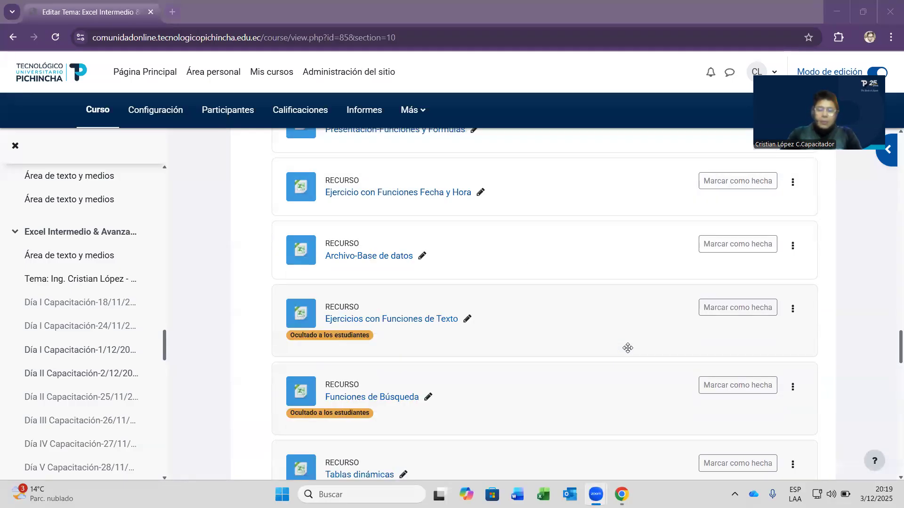
pyautogui.scroll(5, 628, 347)
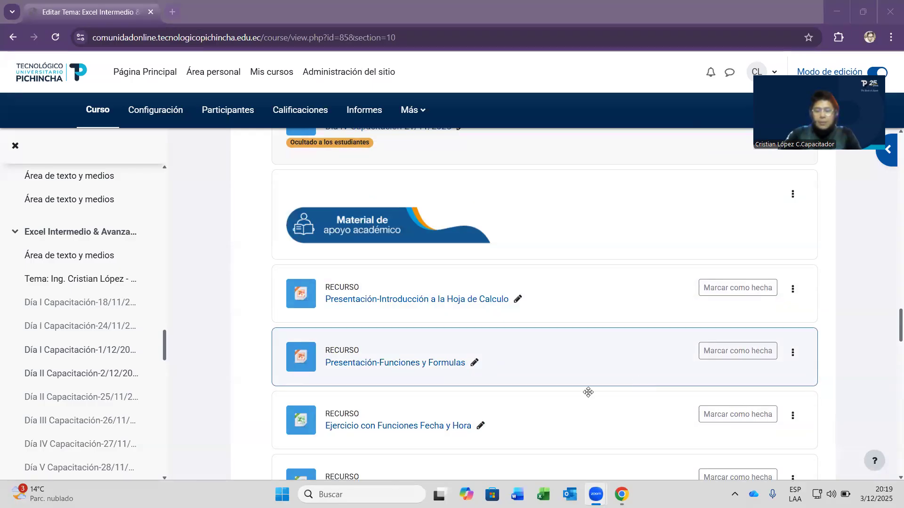
pyautogui.scroll(-5, 585, 392)
pyautogui.scroll(3, 468, 343)
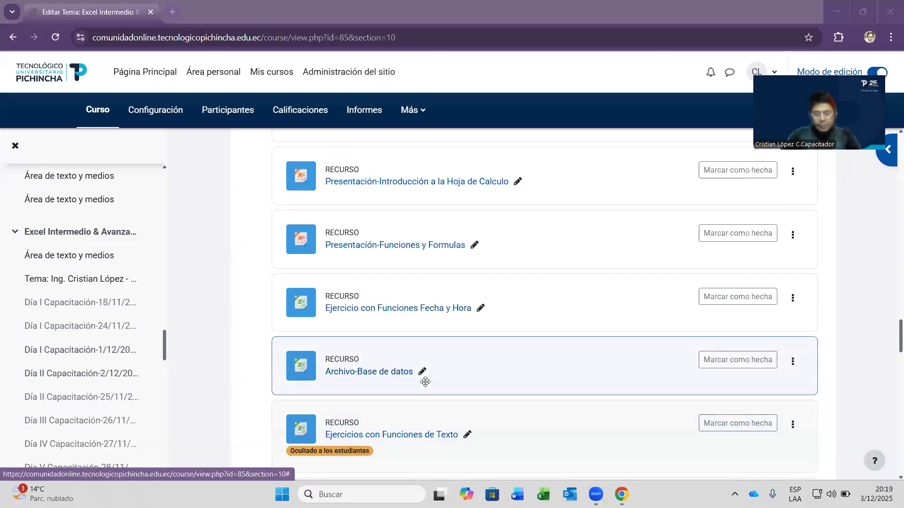
pyautogui.scroll(-2, 448, 337)
pyautogui.scroll(-1, 448, 337)
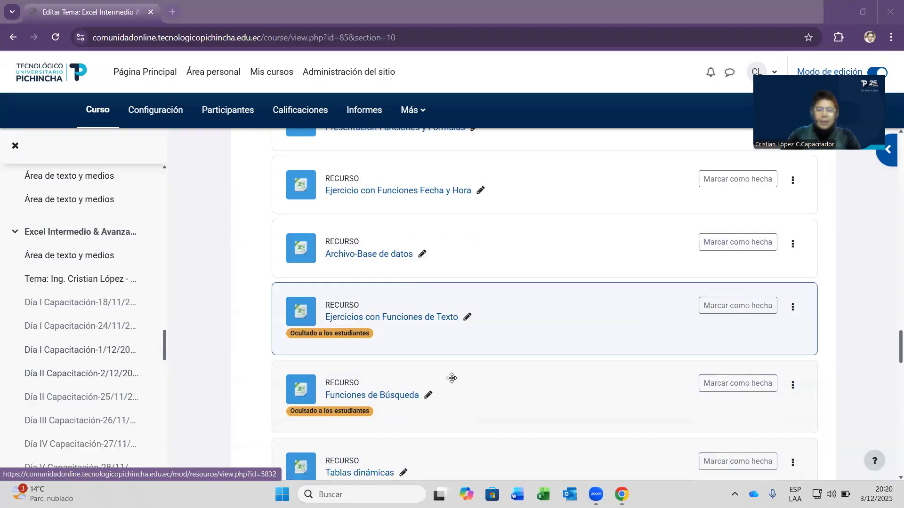
pyautogui.scroll(-5, 447, 384)
pyautogui.scroll(5, 470, 400)
pyautogui.scroll(4, 517, 240)
pyautogui.scroll(-4, 489, 269)
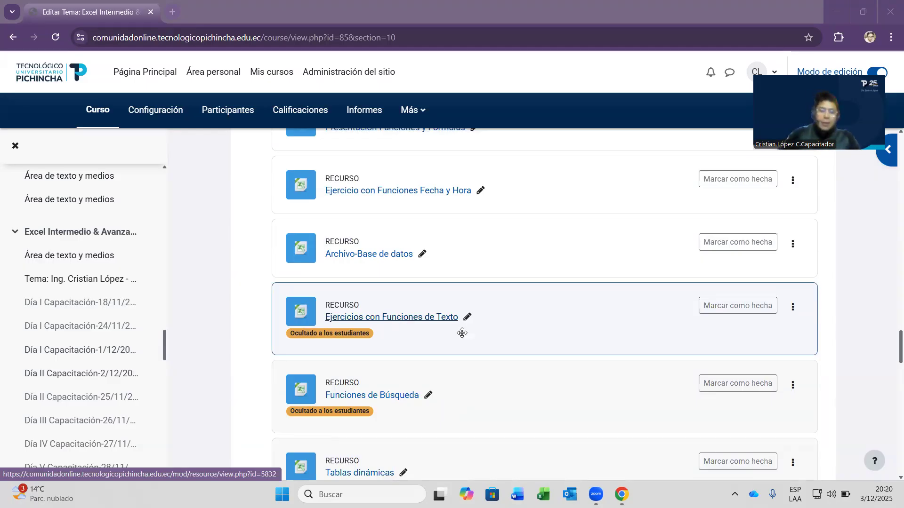
pyautogui.scroll(-5, 494, 264)
pyautogui.scroll(3, 413, 264)
pyautogui.scroll(2, 413, 264)
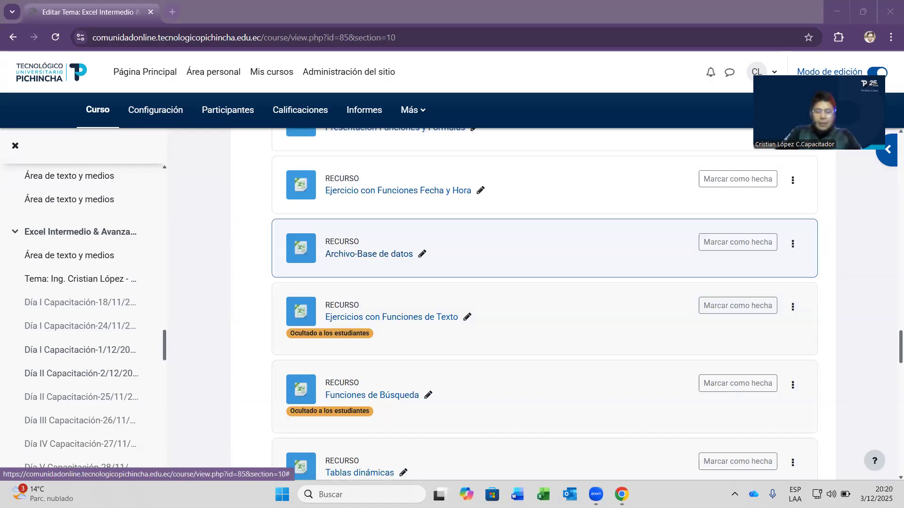
# - Minimize Chrome and open Base de datos from Descargas, maximized in Excel
pyautogui.click(581, 4)
pyautogui.click(836, 11)
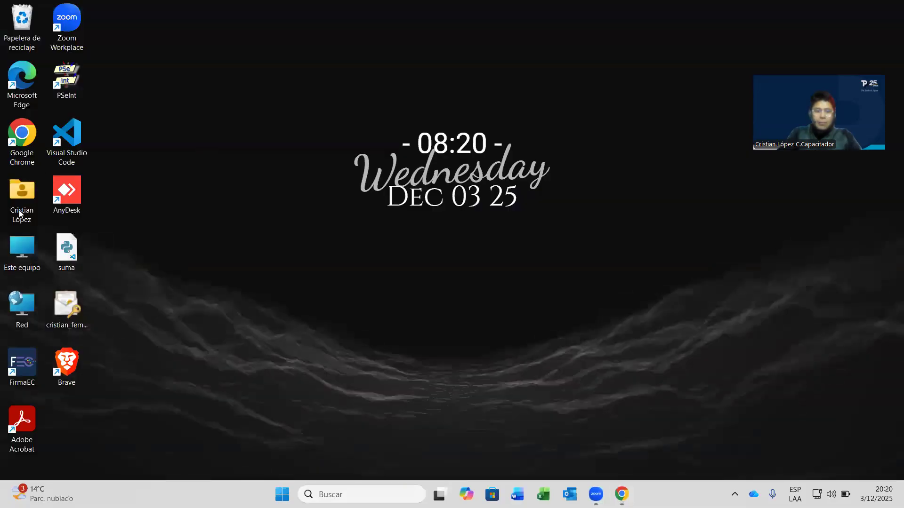
pyautogui.doubleClick(21, 200)
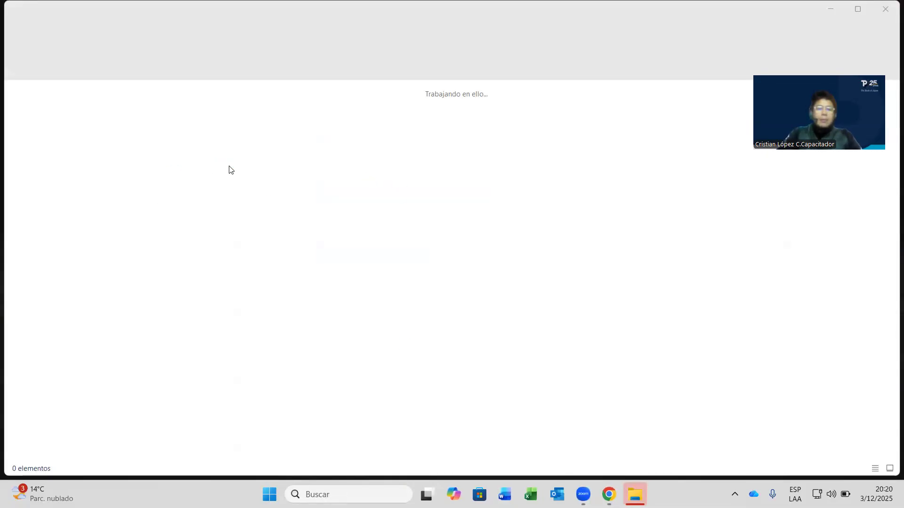
pyautogui.click(515, 119)
pyautogui.doubleClick(514, 119)
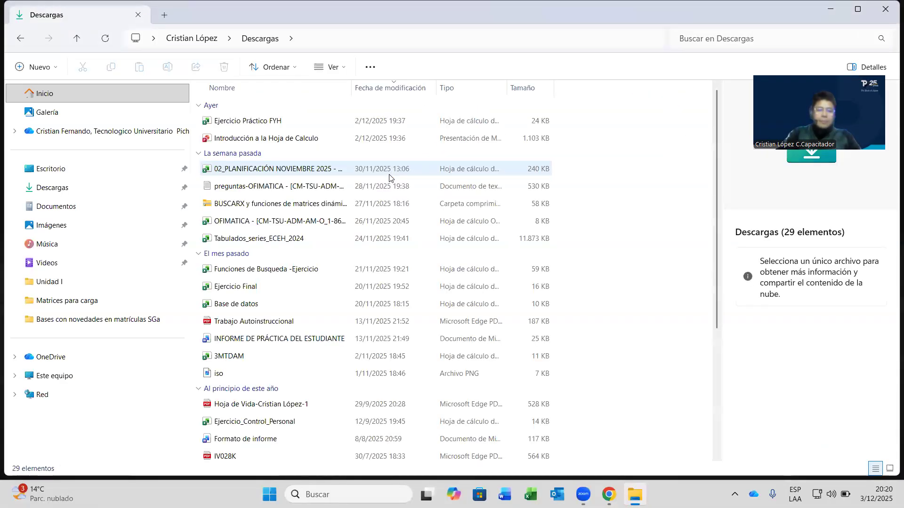
pyautogui.click(262, 305)
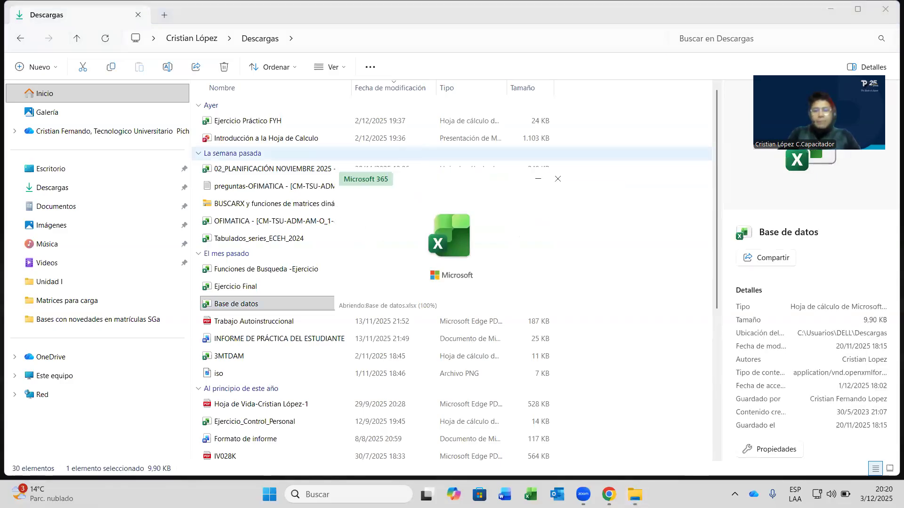
pyautogui.click(698, 91)
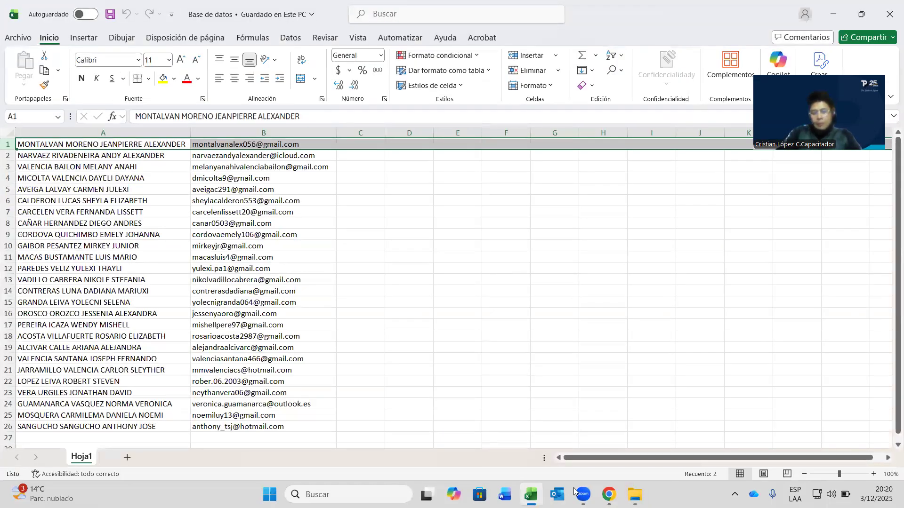
# - Switch to Chrome to show the Moodle course page with the 'Archivo-Base de datos' resource
pyautogui.click(609, 494)
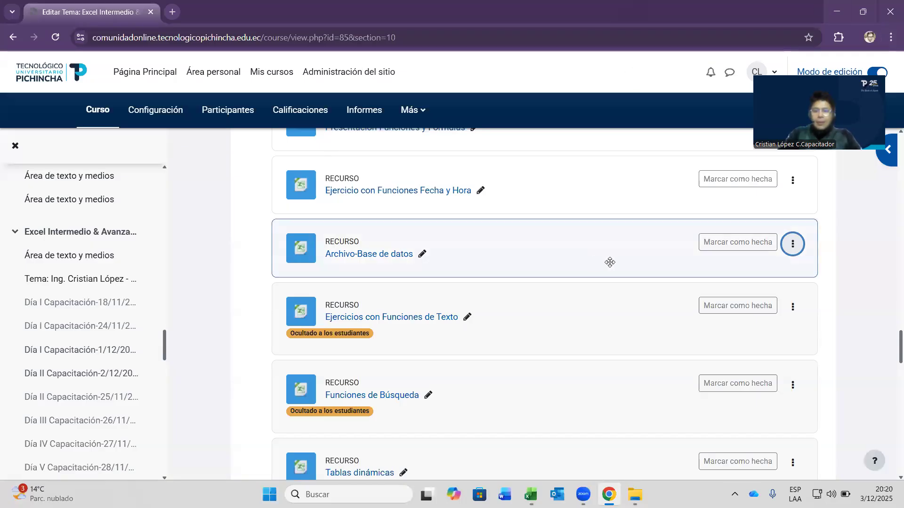
# - Scroll the Moodle course page, then bring the Base de datos workbook back in Excel
pyautogui.scroll(-2, 610, 262)
pyautogui.scroll(-6, 609, 262)
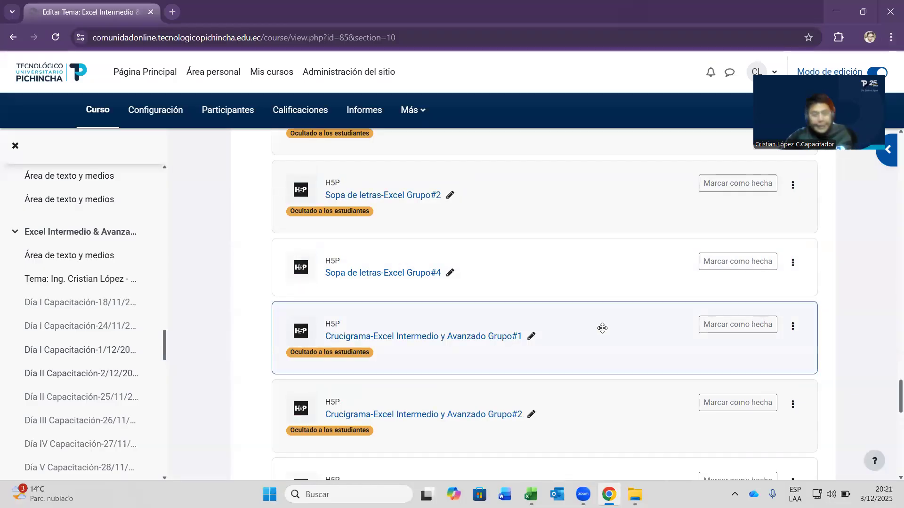
pyautogui.scroll(5, 612, 296)
pyautogui.scroll(1, 610, 297)
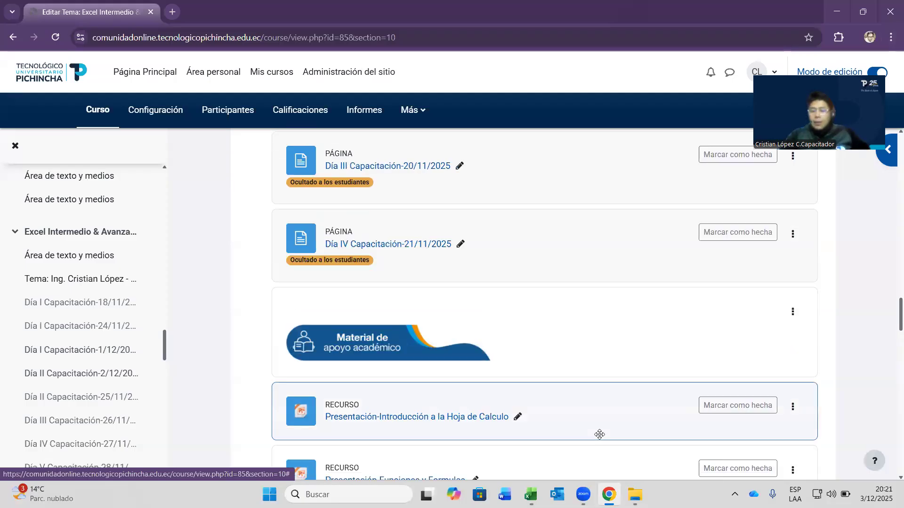
pyautogui.click(531, 494)
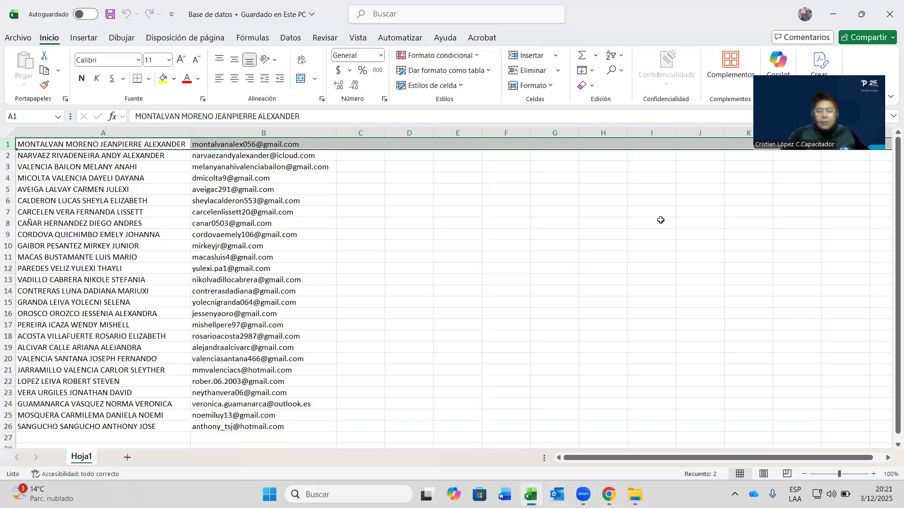
# - Move the e-mail addresses in B1:B26 to column A of a new sheet, autofitted
pyautogui.click(304, 192)
pyautogui.moveTo(254, 143); pyautogui.dragTo(302, 402)
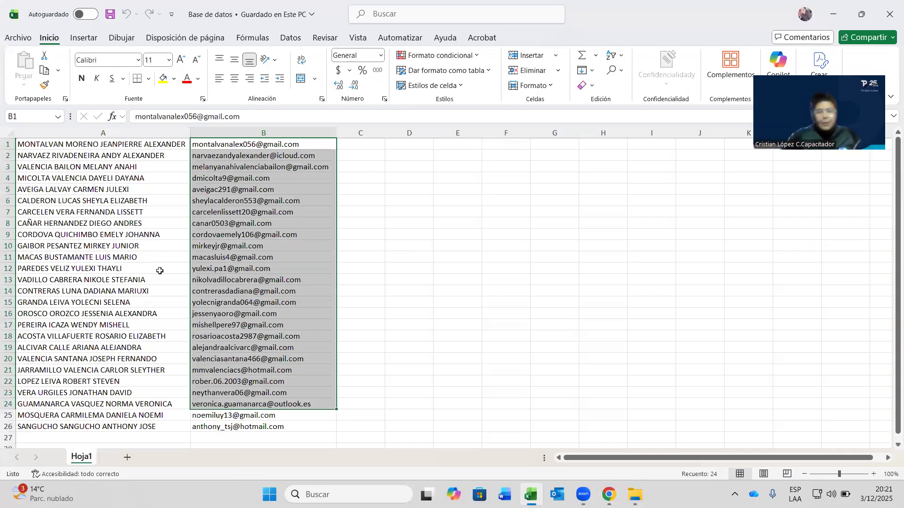
pyautogui.moveTo(263, 146); pyautogui.dragTo(266, 426)
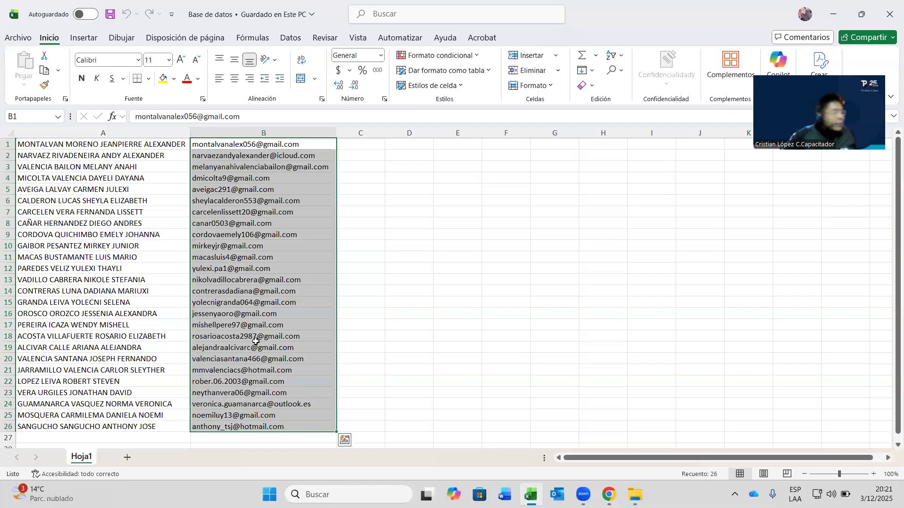
pyautogui.rightClick(291, 282)
pyautogui.press('Escape')
pyautogui.hotkey('ctrl', 'c')
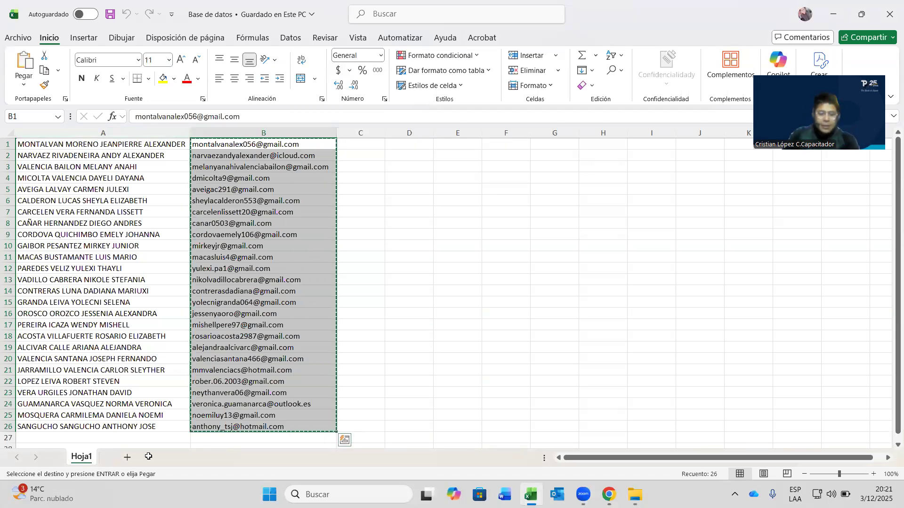
pyautogui.hotkey('shift', 'F11')
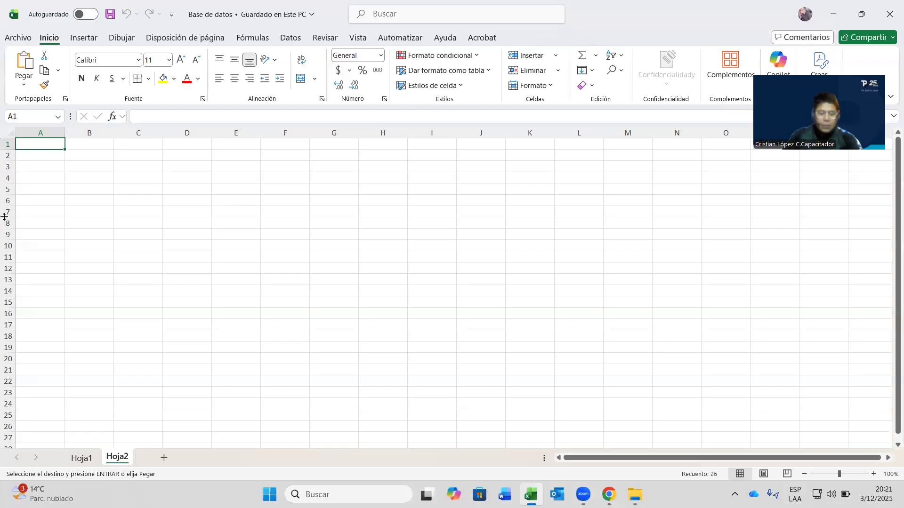
pyautogui.press('Return')
pyautogui.doubleClick(62, 129)
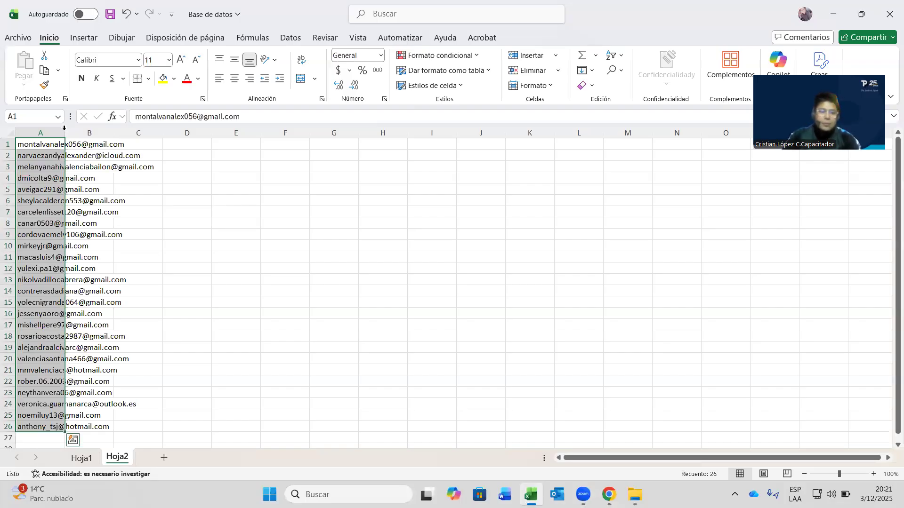
# - Compare Hoja1 with Hoja2, then widen Hoja2's column A slightly
pyautogui.click(79, 459)
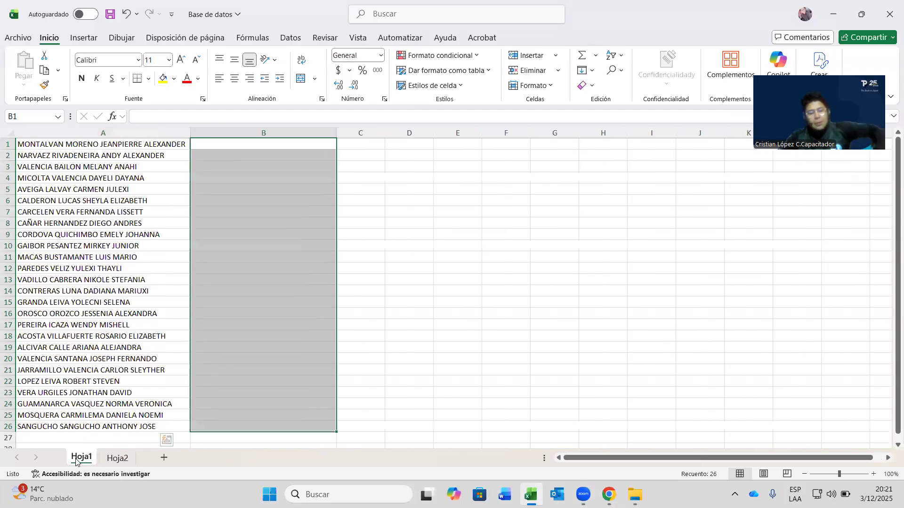
pyautogui.click(115, 458)
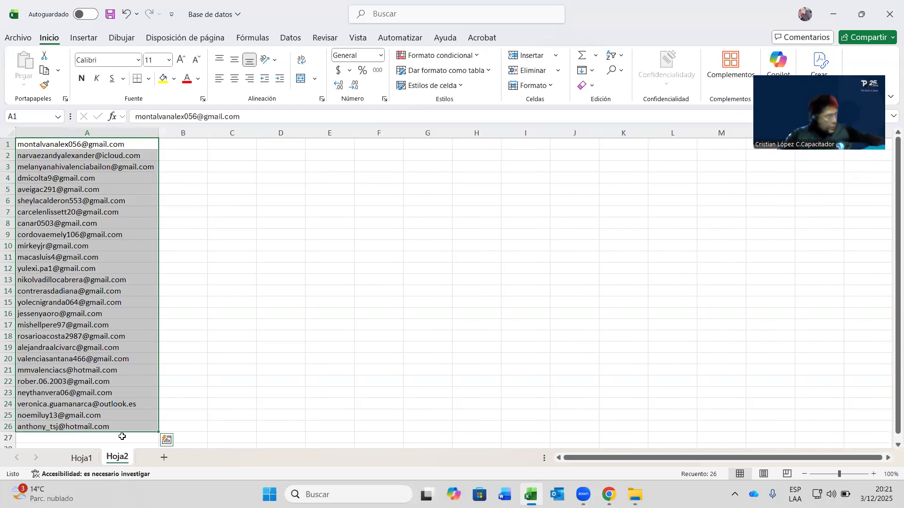
pyautogui.click(365, 243)
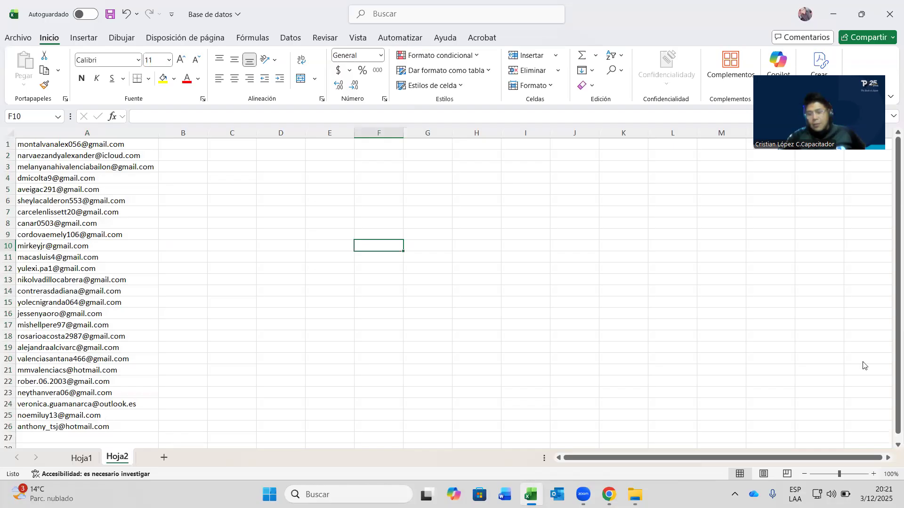
pyautogui.press('super+n')
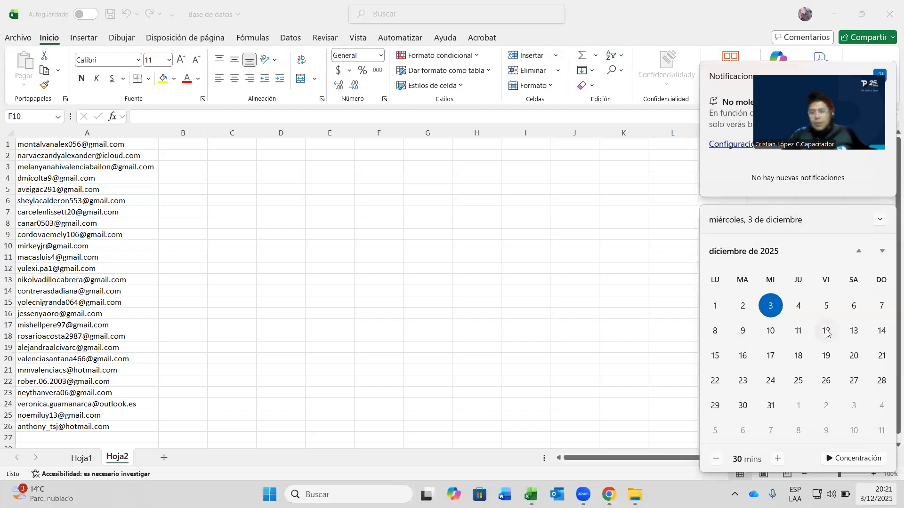
pyautogui.click(531, 222)
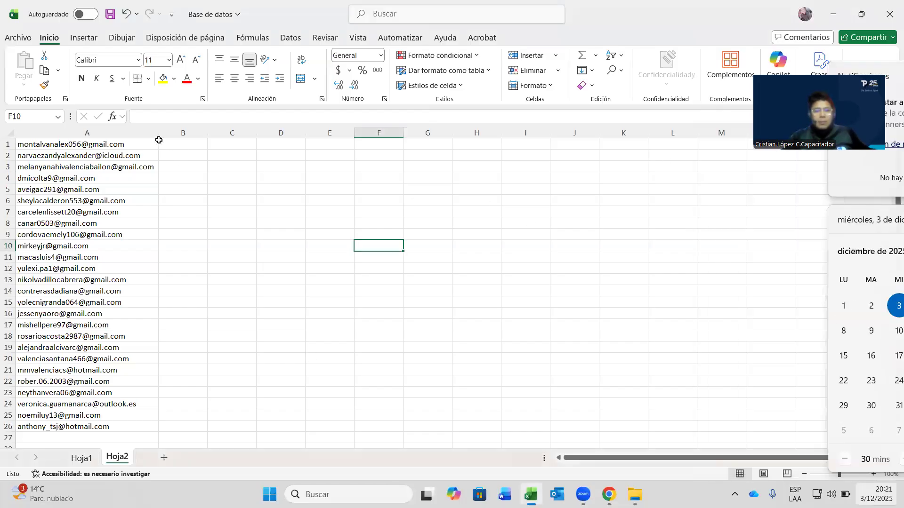
pyautogui.moveTo(157, 133); pyautogui.dragTo(161, 134)
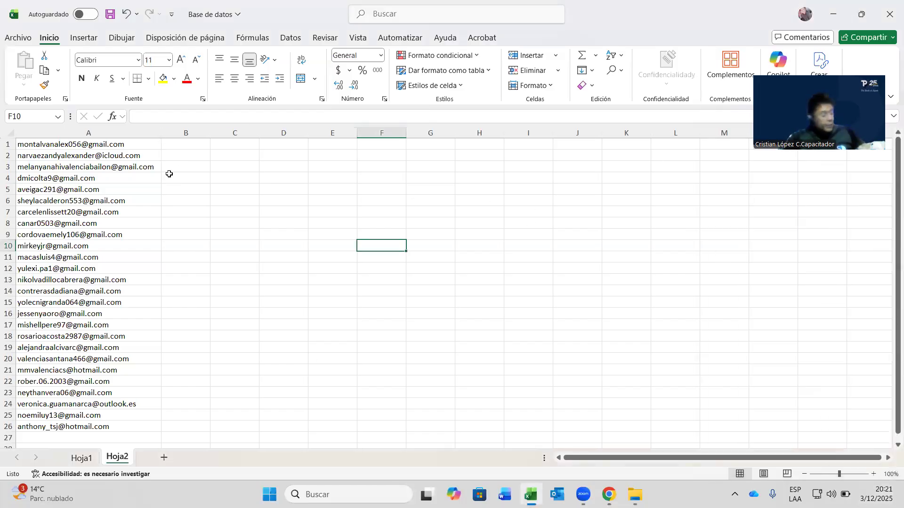
# - Switch to Hoja1 and select cell B1 beside the first name
pyautogui.click(81, 458)
pyautogui.click(452, 211)
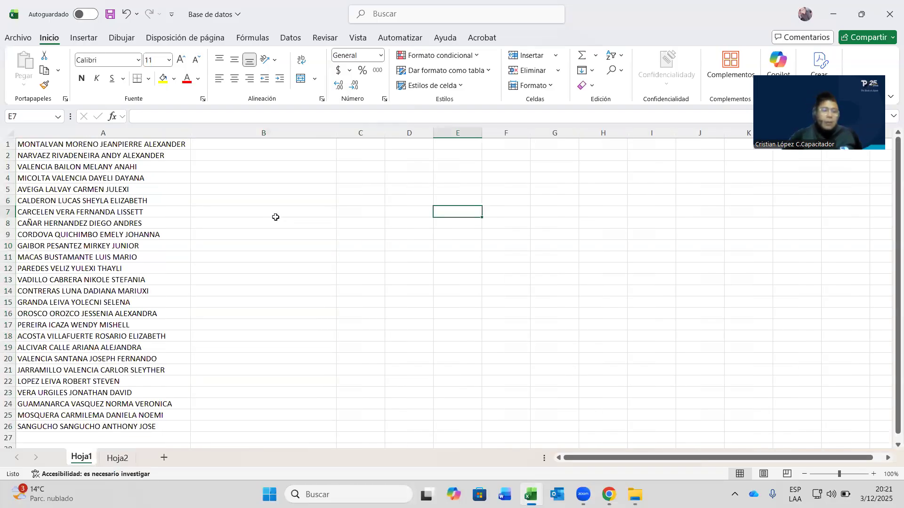
pyautogui.click(238, 145)
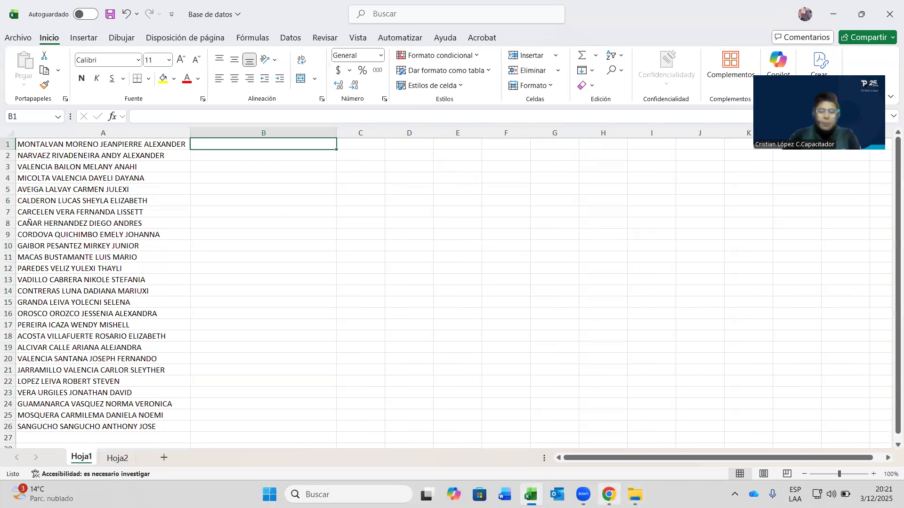
pyautogui.moveTo(608, 494)
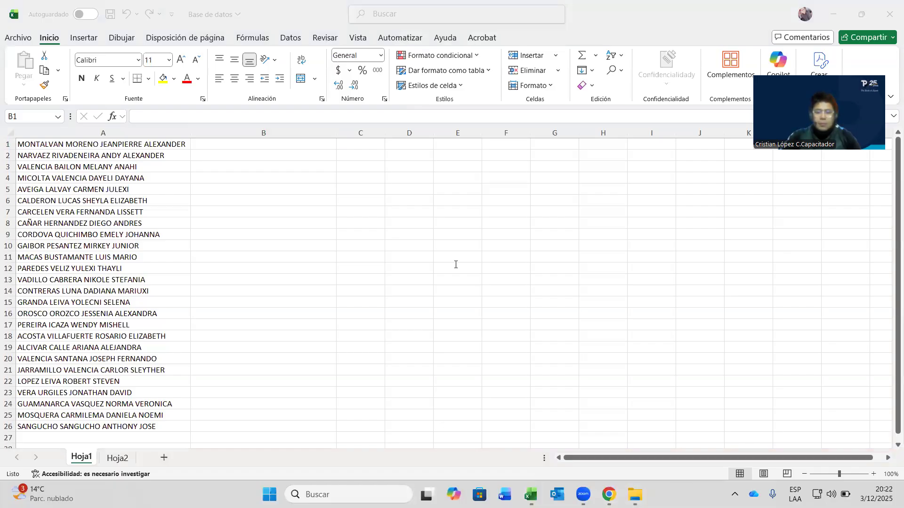
pyautogui.click(225, 180)
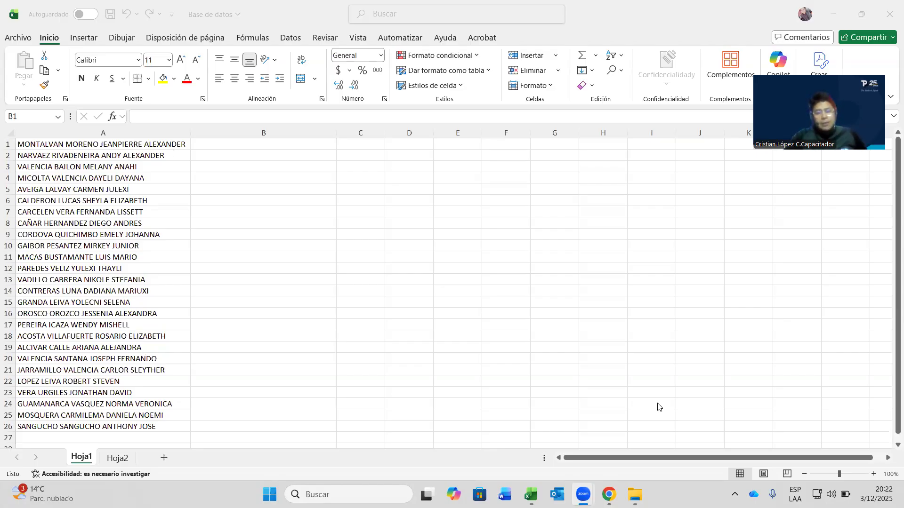
pyautogui.click(239, 169)
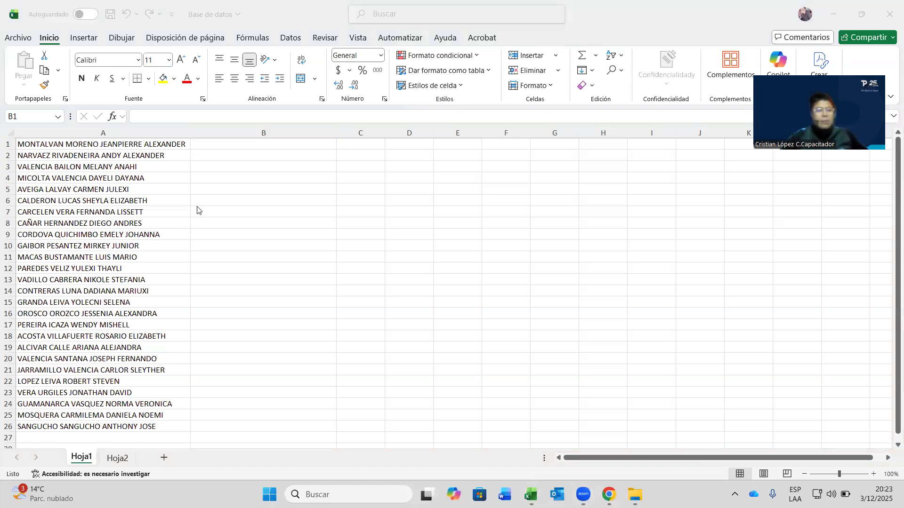
# - Select and review the 26 names in A1:A26, opening A1 for editing
pyautogui.moveTo(151, 144); pyautogui.dragTo(164, 427)
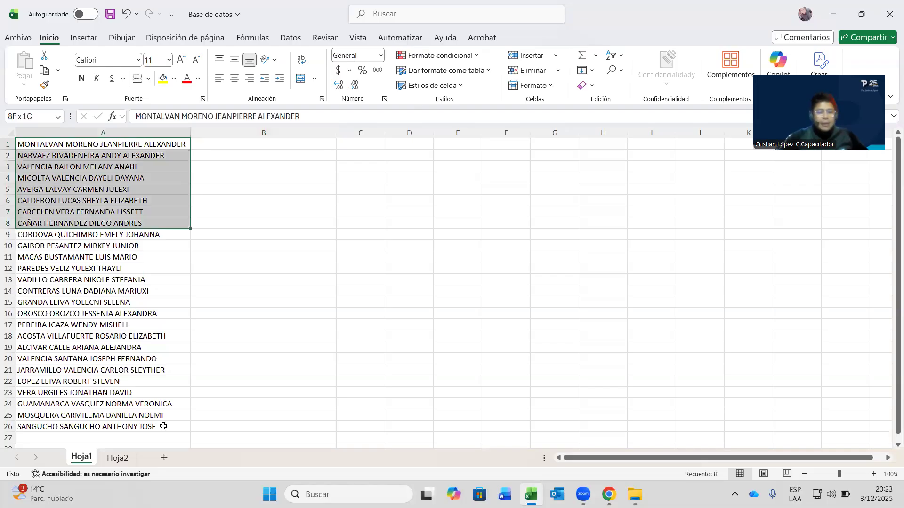
pyautogui.click(177, 157)
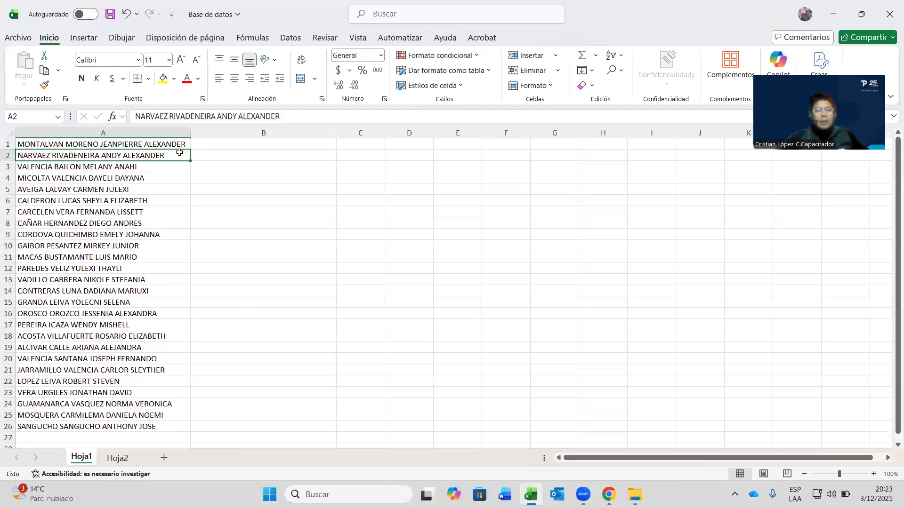
pyautogui.moveTo(178, 146); pyautogui.dragTo(186, 413)
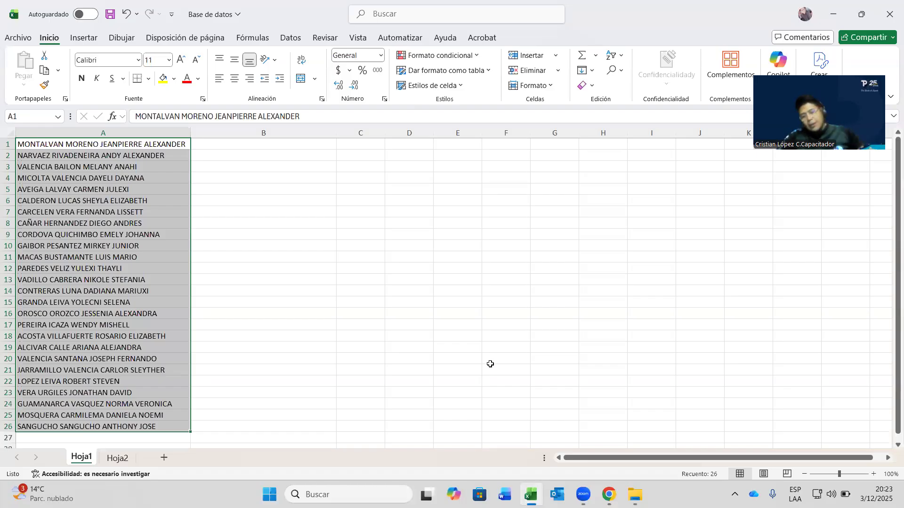
pyautogui.click(183, 248)
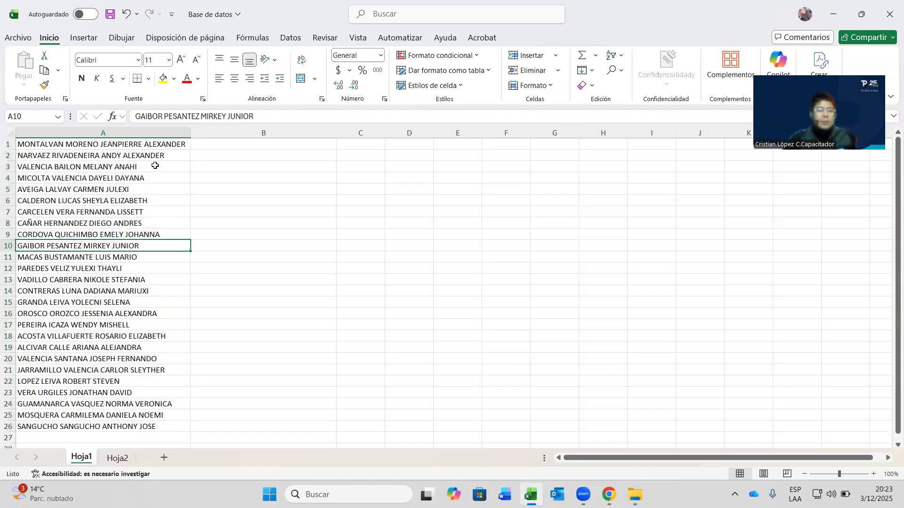
pyautogui.click(165, 146)
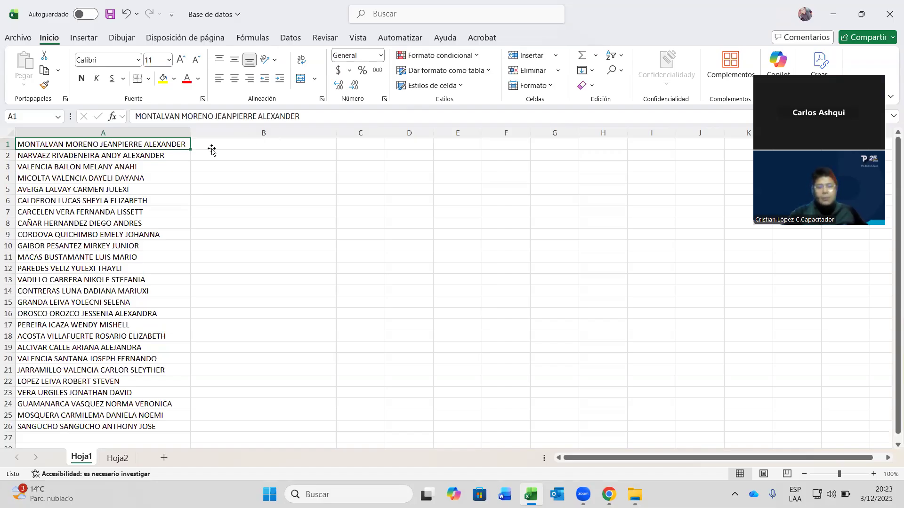
pyautogui.doubleClick(83, 145)
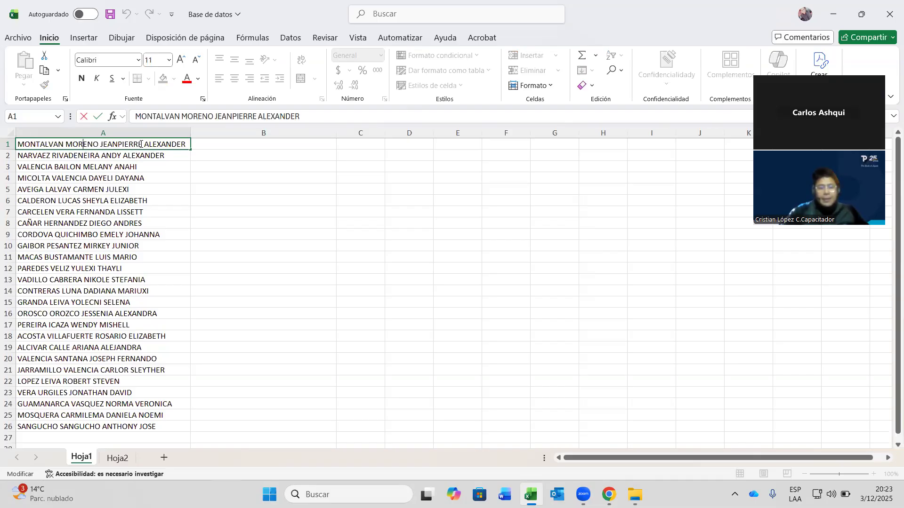
# - Step across B1 to D1 and drag column B's border narrower
pyautogui.click(222, 143)
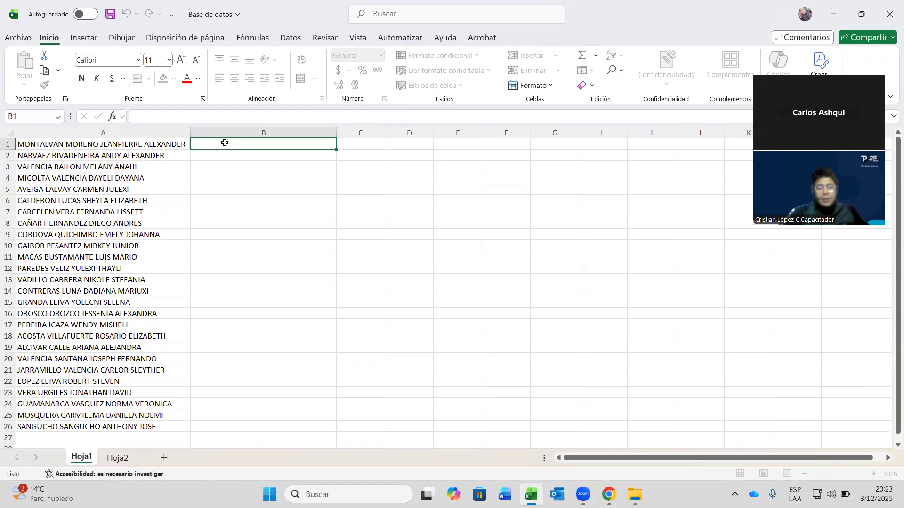
pyautogui.click(363, 150)
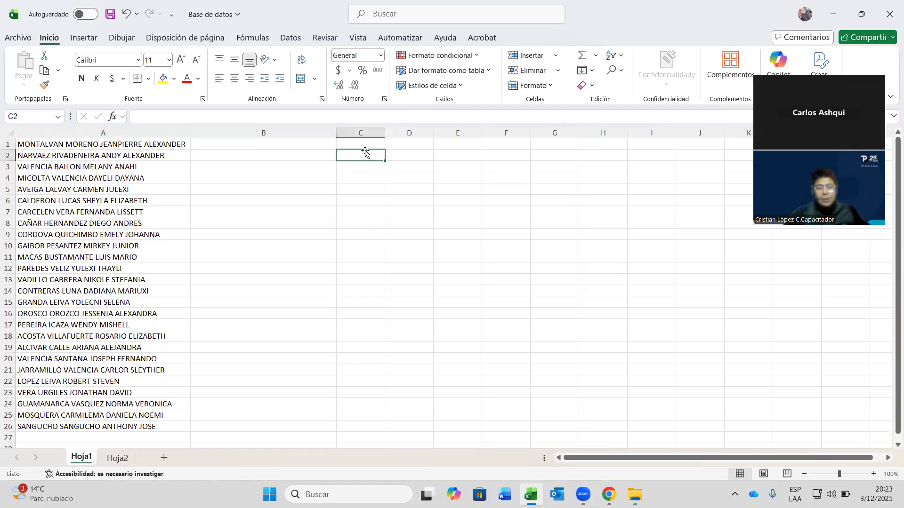
pyautogui.click(418, 146)
pyautogui.moveTo(336, 133)
pyautogui.mouseDown()
pyautogui.moveTo(260, 139)
pyautogui.moveTo(322, 133)
pyautogui.mouseUp()
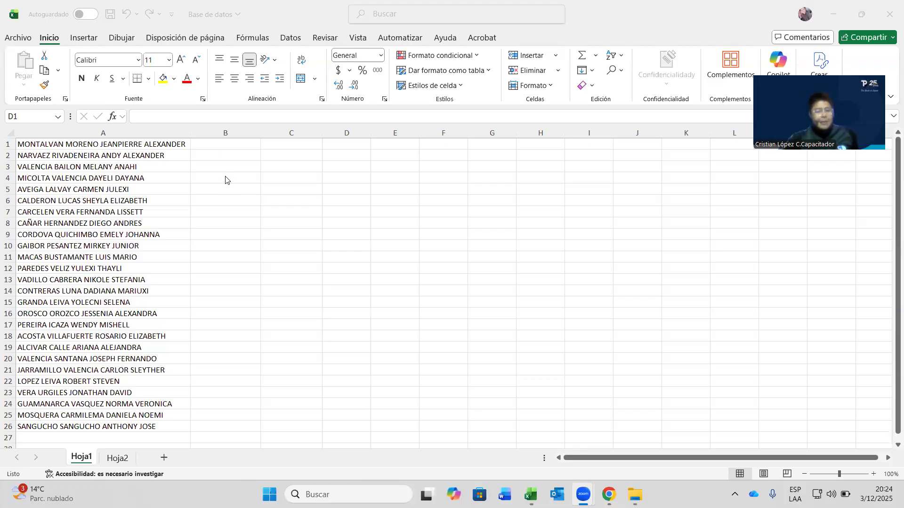
pyautogui.click(179, 152)
pyautogui.press('Left')
pyautogui.press('Left')
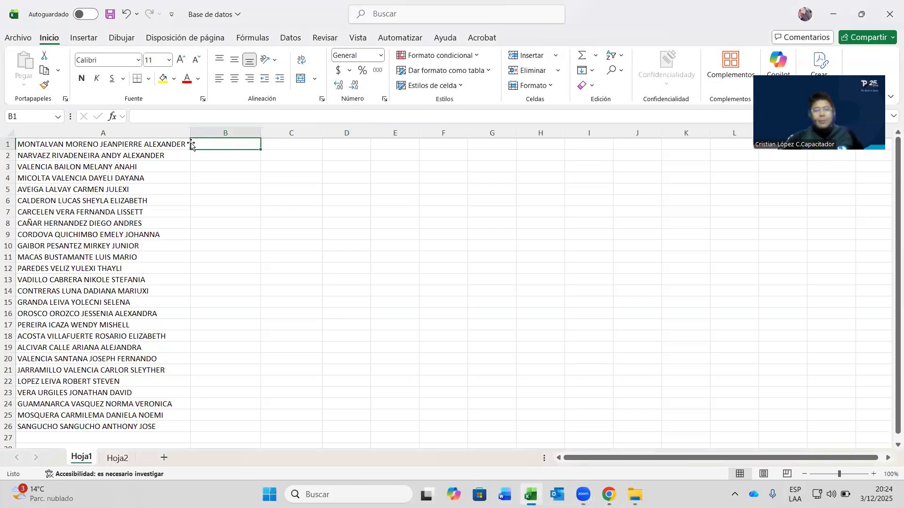
pyautogui.press('Left')
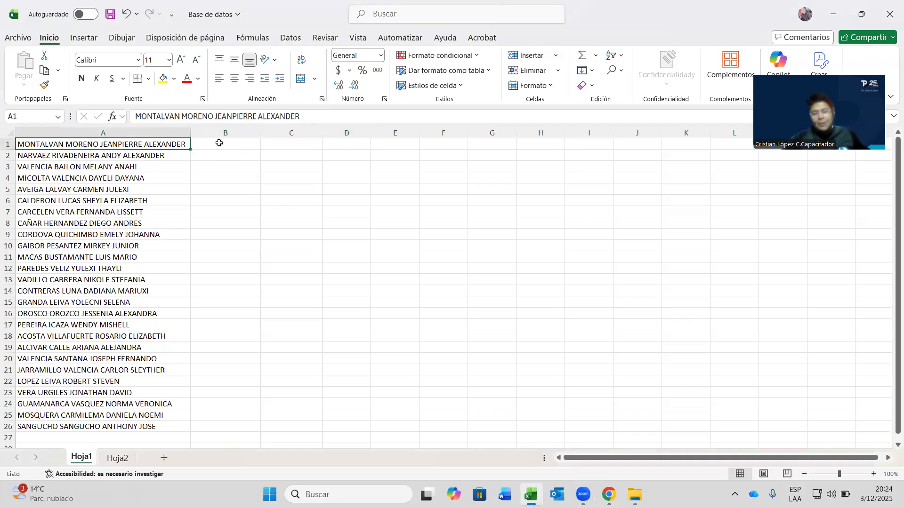
pyautogui.press('Right')
pyautogui.press('Right')
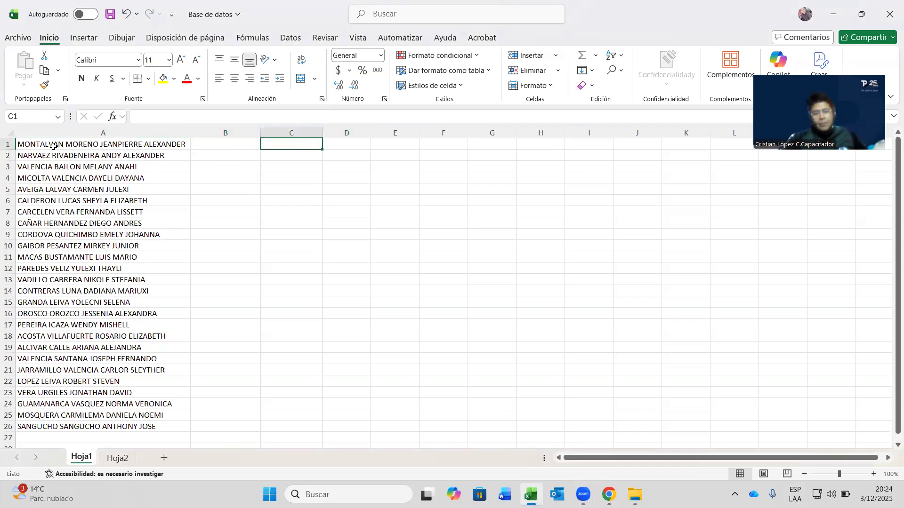
pyautogui.press('Left')
pyautogui.press('Left')
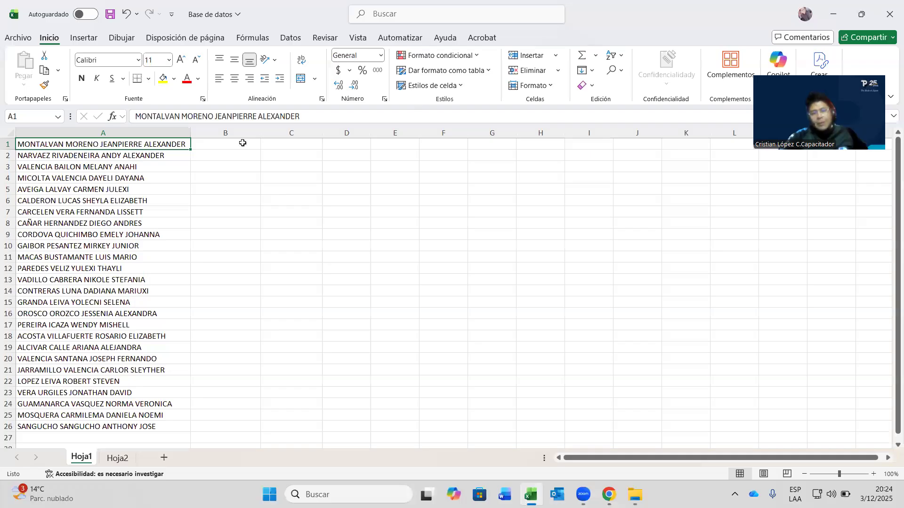
pyautogui.click(301, 144)
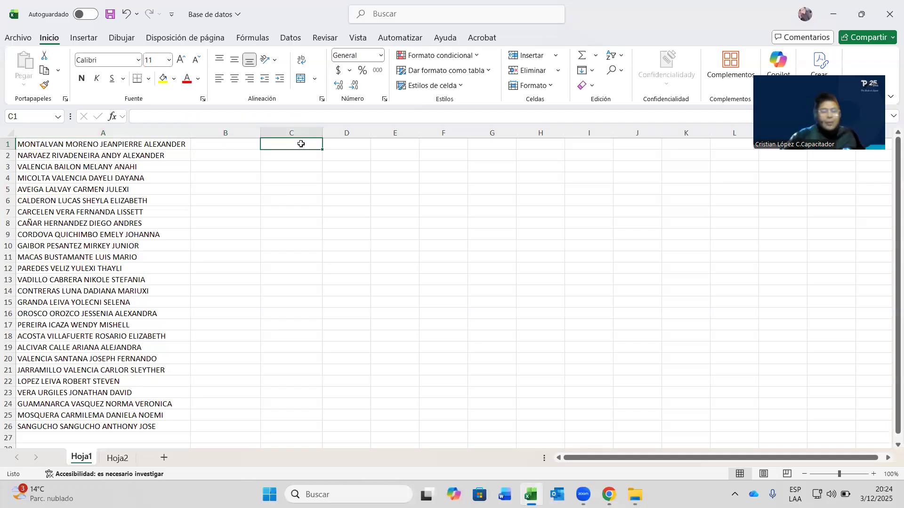
pyautogui.click(357, 142)
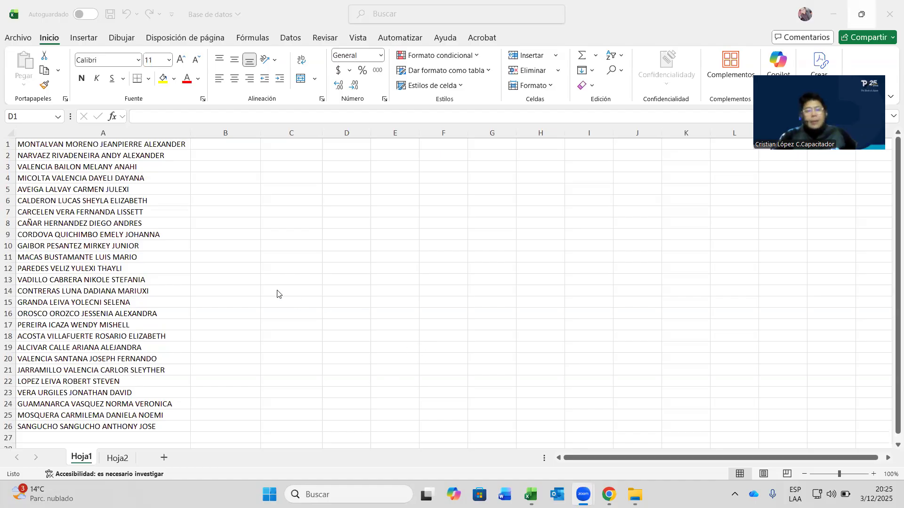
pyautogui.click(120, 144)
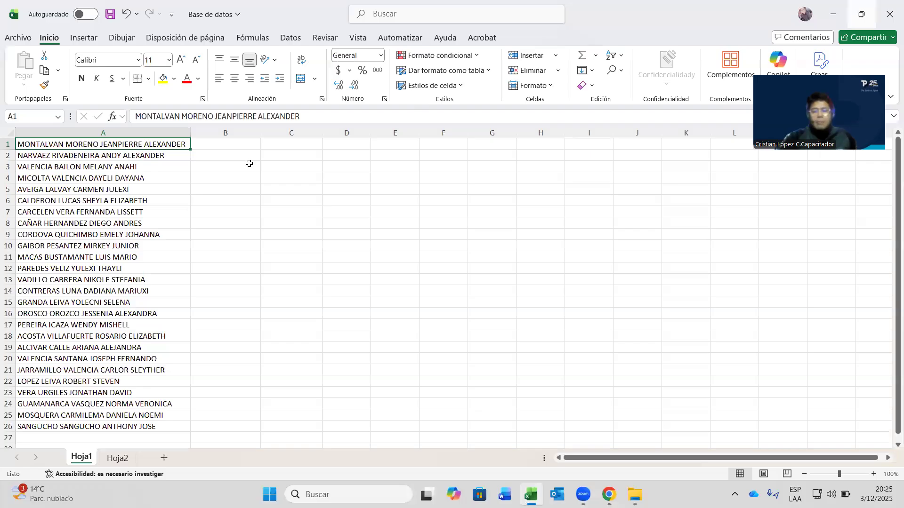
pyautogui.doubleClick(112, 143)
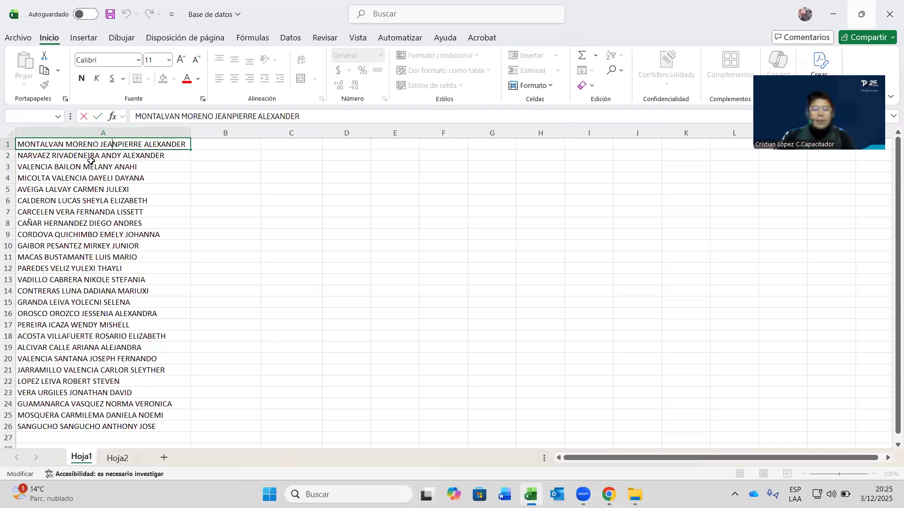
pyautogui.doubleClick(100, 145)
pyautogui.click(102, 144)
pyautogui.moveTo(100, 144)
pyautogui.mouseDown()
pyautogui.moveTo(69, 142)
pyautogui.moveTo(100, 145)
pyautogui.mouseUp()
pyautogui.hotkey('ctrl', 'c')
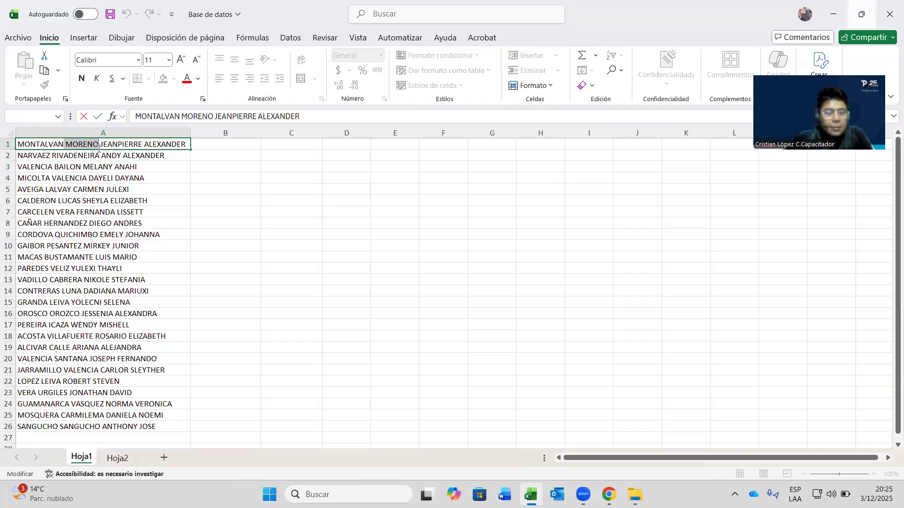
pyautogui.press('BackSpace')
pyautogui.click(214, 143)
pyautogui.hotkey('ctrl', 'v')
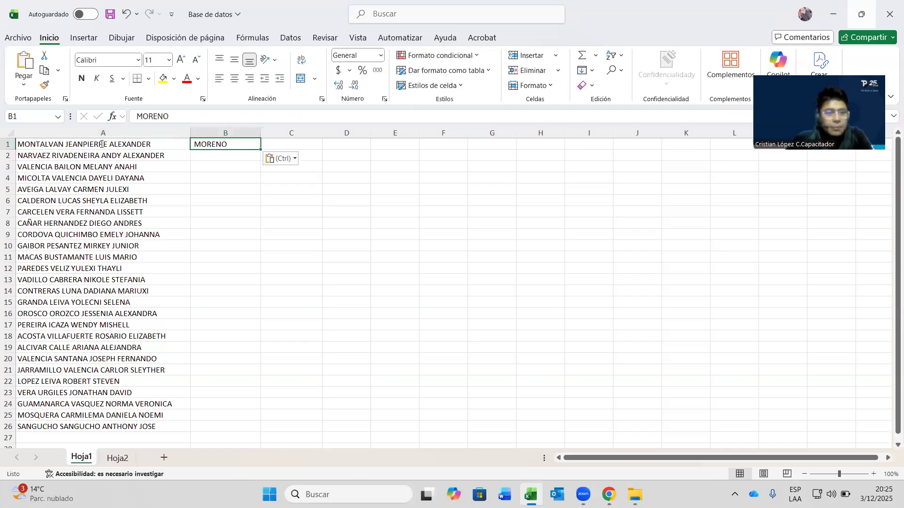
pyautogui.doubleClick(105, 144)
pyautogui.doubleClick(77, 144)
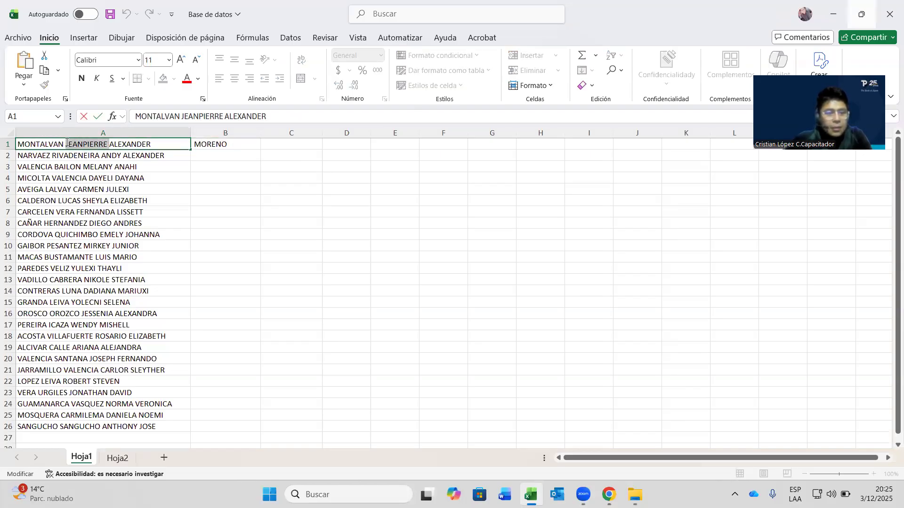
pyautogui.hotkey('ctrl', 'x')
pyautogui.click(275, 146)
pyautogui.hotkey('ctrl', 'v')
pyautogui.doubleClick(107, 144)
pyautogui.moveTo(107, 144); pyautogui.dragTo(70, 144)
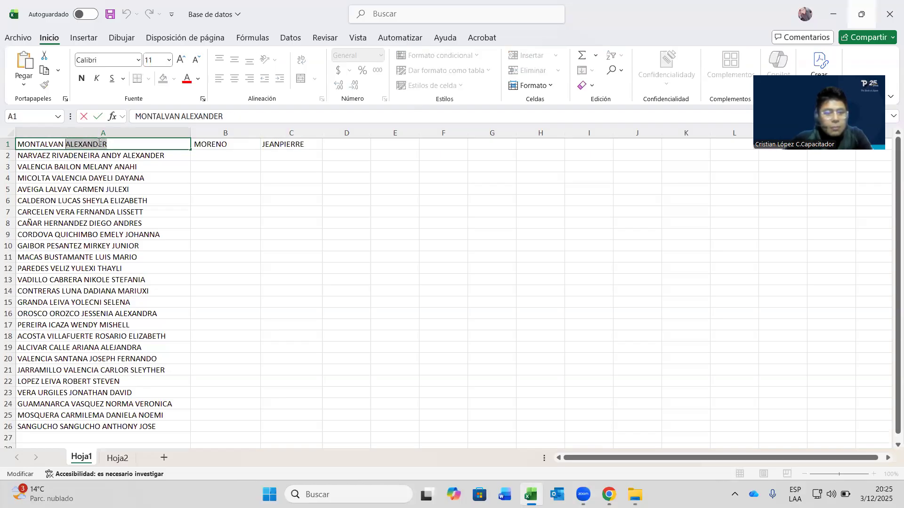
pyautogui.hotkey('ctrl', 'x')
pyautogui.click(351, 149)
pyautogui.hotkey('ctrl', 'v')
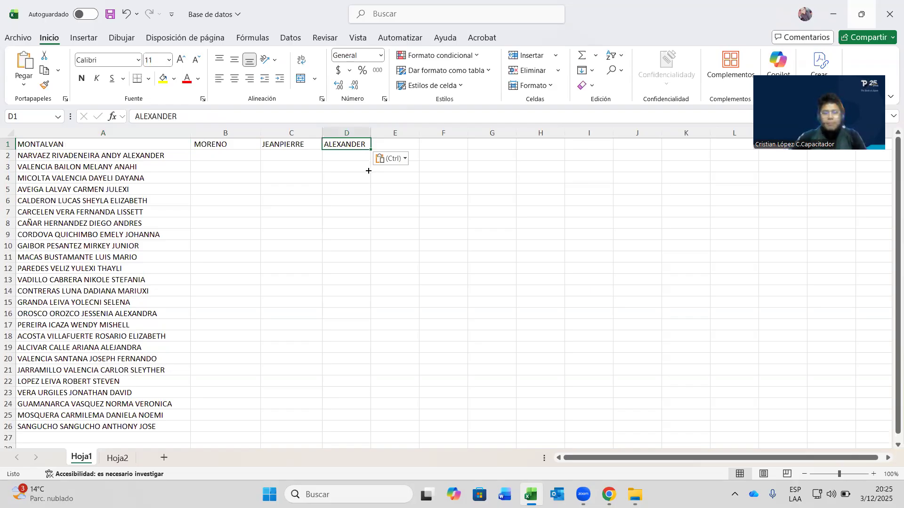
pyautogui.click(369, 169)
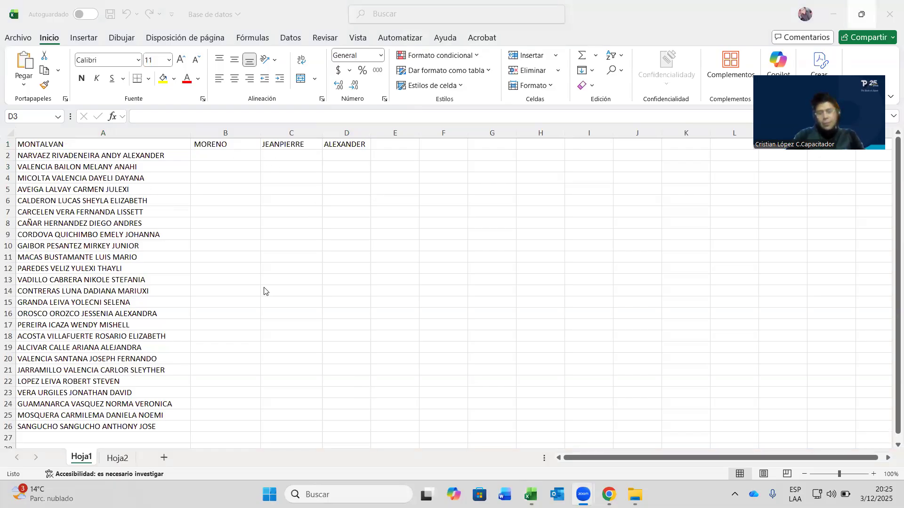
# - Review the split parts in A1 to D1, widening column A slightly
pyautogui.click(278, 144)
pyautogui.click(242, 145)
pyautogui.moveTo(194, 132)
pyautogui.mouseDown()
pyautogui.moveTo(181, 132)
pyautogui.moveTo(194, 132)
pyautogui.mouseUp()
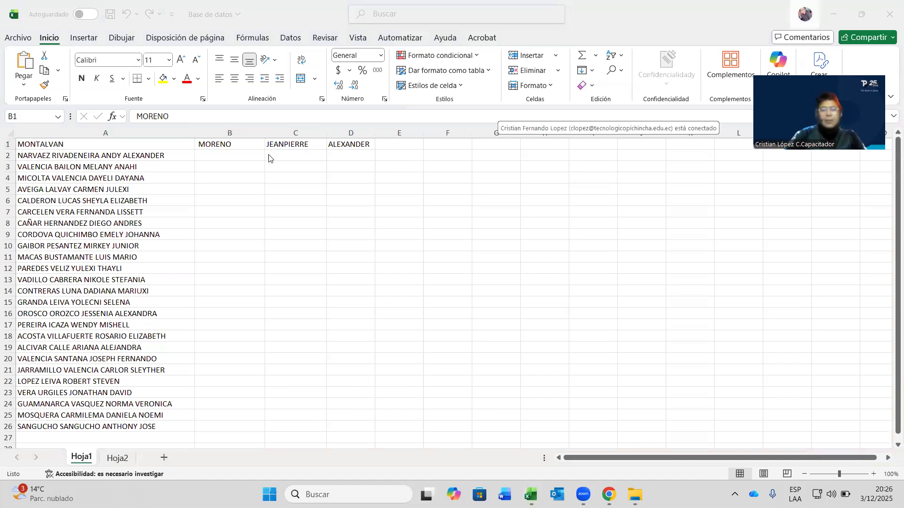
pyautogui.click(226, 143)
pyautogui.press('Left')
pyautogui.click(290, 144)
pyautogui.click(343, 144)
pyautogui.click(98, 145)
pyautogui.click(227, 144)
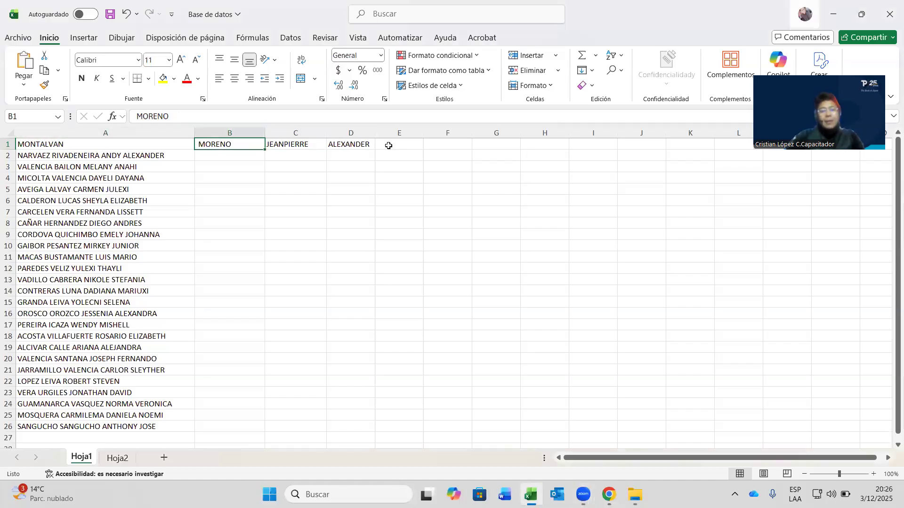
pyautogui.click(296, 144)
pyautogui.click(239, 142)
pyautogui.click(362, 145)
pyautogui.click(296, 146)
pyautogui.click(124, 146)
pyautogui.click(232, 145)
pyautogui.click(297, 145)
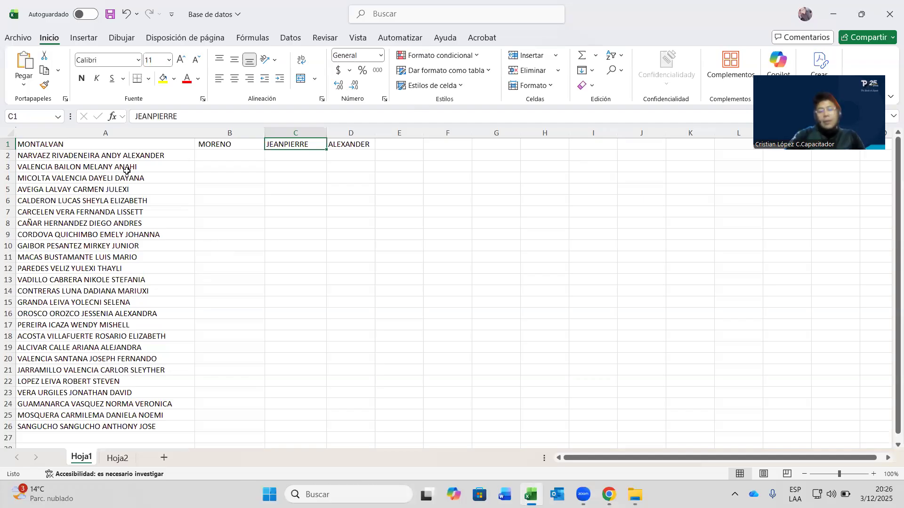
# - Select A1:D1, undo the split with Ctrl+Z, and widen column A further
pyautogui.moveTo(42, 144); pyautogui.dragTo(368, 153)
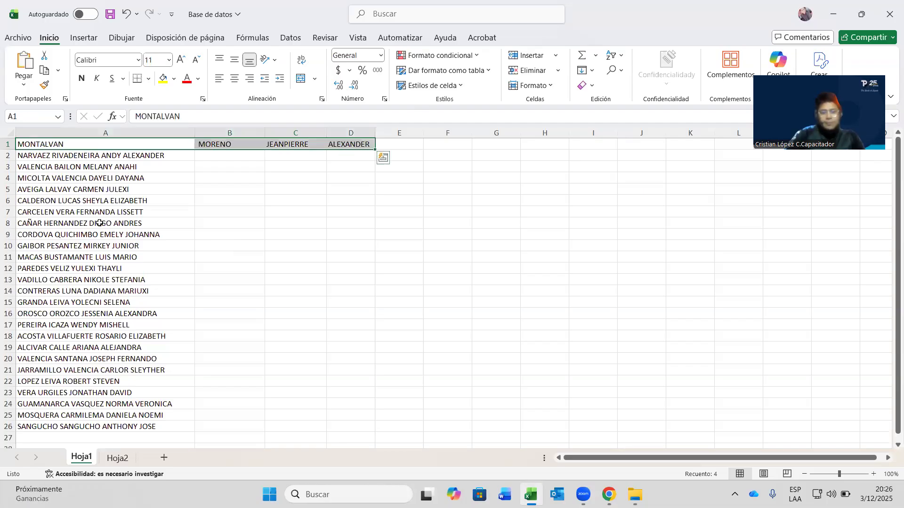
pyautogui.scroll(-4, 124, 238)
pyautogui.scroll(4, 124, 238)
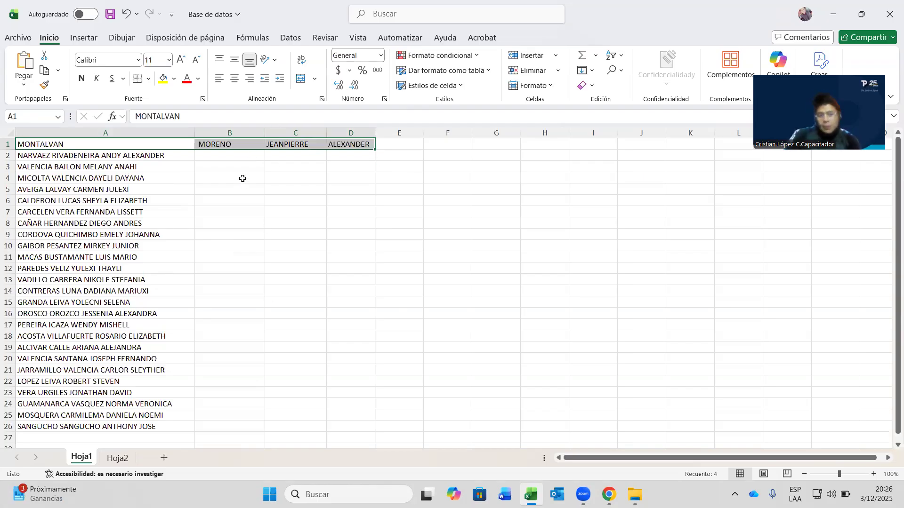
pyautogui.hotkey('ctrl', 'z')
pyautogui.hotkey('ctrl', 'z')
pyautogui.hotkey('ctrl', 'z')
pyautogui.hotkey('ctrl', 'z')
pyautogui.hotkey('ctrl', 'z')
pyautogui.hotkey('ctrl', 'z')
pyautogui.moveTo(191, 133); pyautogui.dragTo(211, 139)
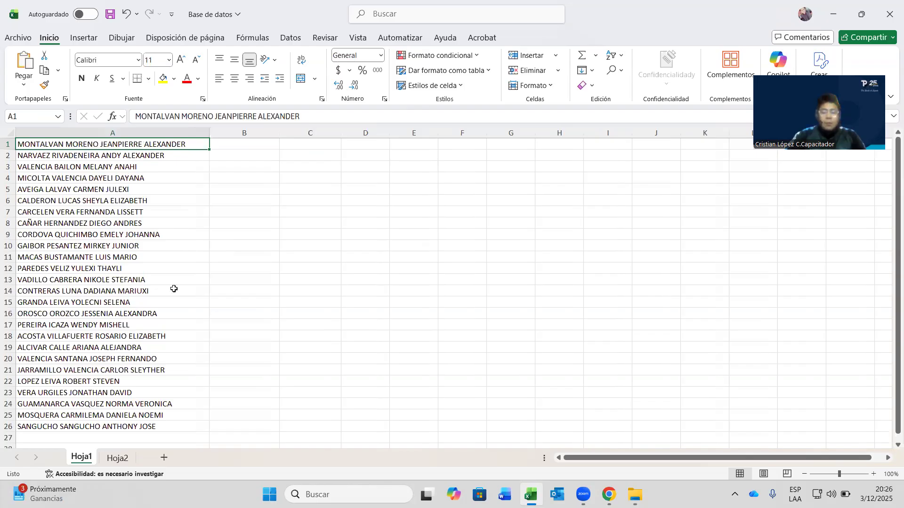
# - Show the Datos ribbon with its sort, filter and text-splitting tools
pyautogui.click(279, 38)
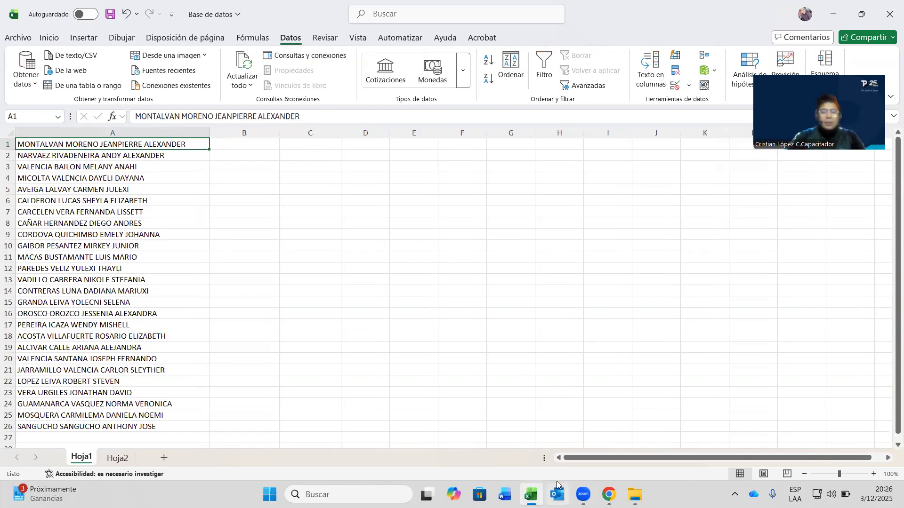
pyautogui.click(323, 7)
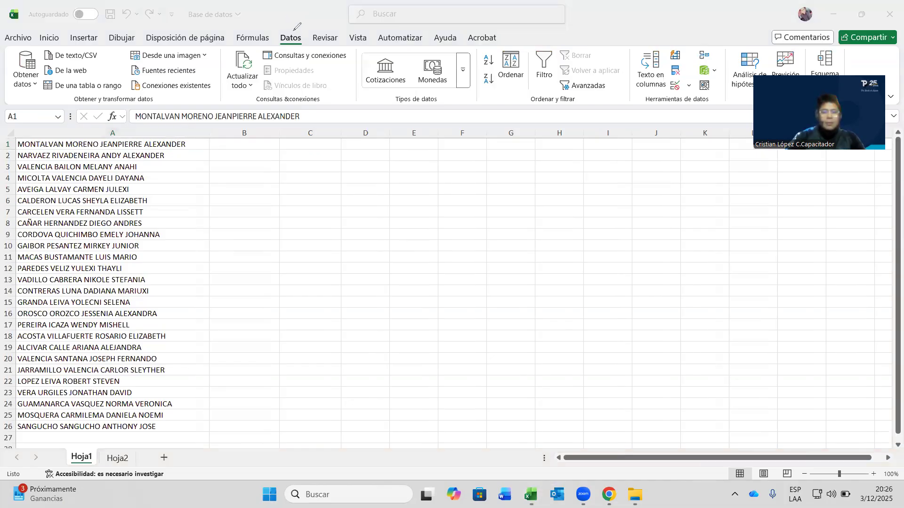
pyautogui.moveTo(293, 27)
pyautogui.mouseDown()
pyautogui.moveTo(302, 55)
pyautogui.moveTo(300, 47)
pyautogui.moveTo(454, 81)
pyautogui.moveTo(559, 86)
pyautogui.moveTo(632, 76)
pyautogui.mouseUp()
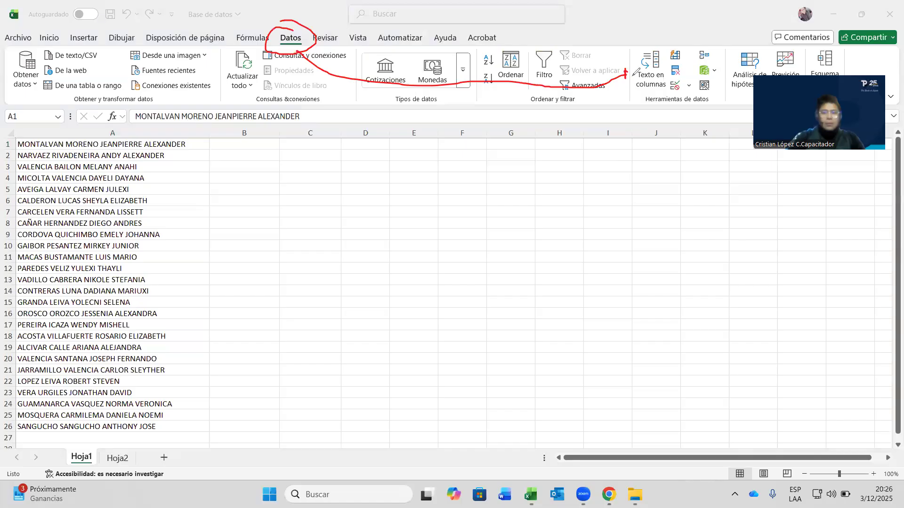
pyautogui.click(8, 222)
pyautogui.moveTo(584, 110)
pyautogui.mouseDown()
pyautogui.moveTo(440, 52)
pyautogui.moveTo(291, 35)
pyautogui.mouseUp()
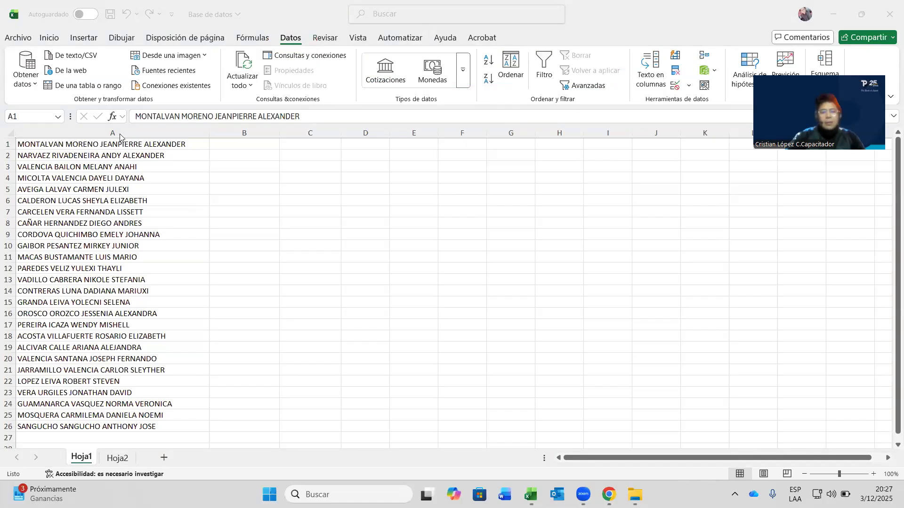
pyautogui.click(168, 147)
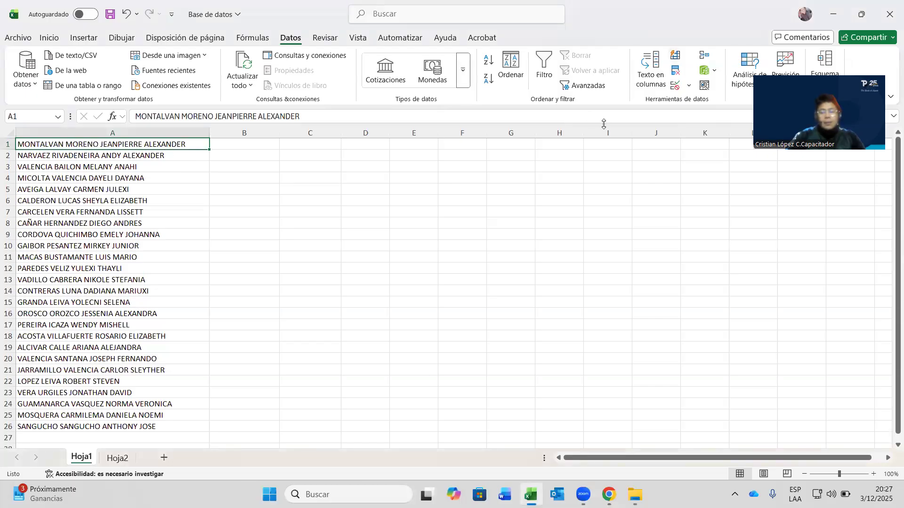
# - Launch Texto en columnas and choose Delimitados as the data type in step 1
pyautogui.click(649, 84)
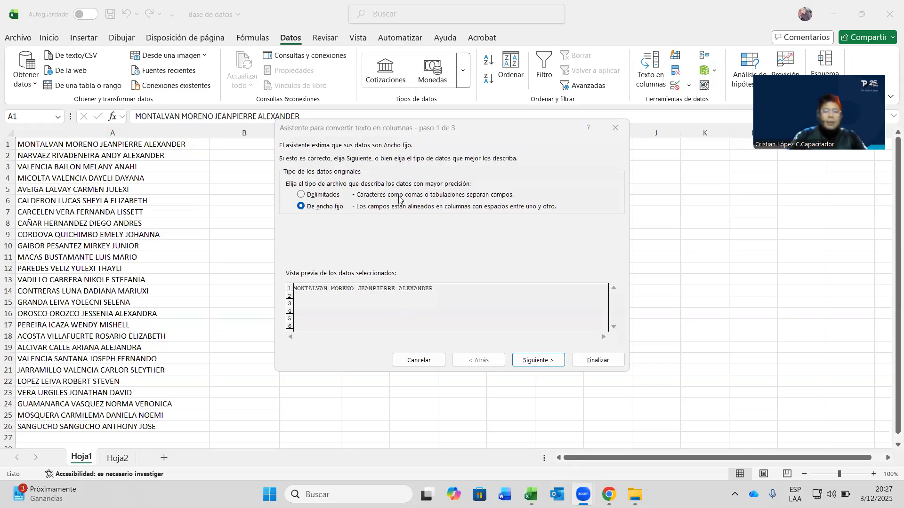
pyautogui.click(449, 124)
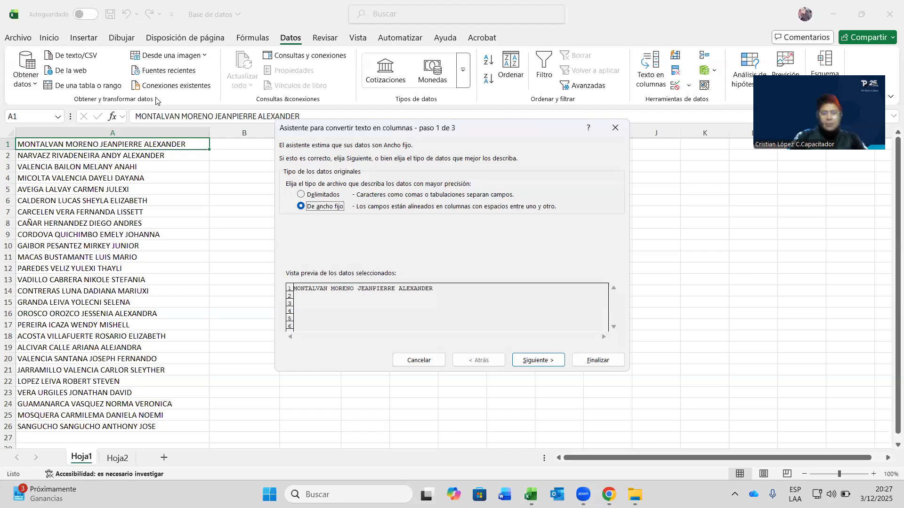
pyautogui.moveTo(300, 199); pyautogui.dragTo(345, 197)
pyautogui.moveTo(295, 216); pyautogui.dragTo(352, 215)
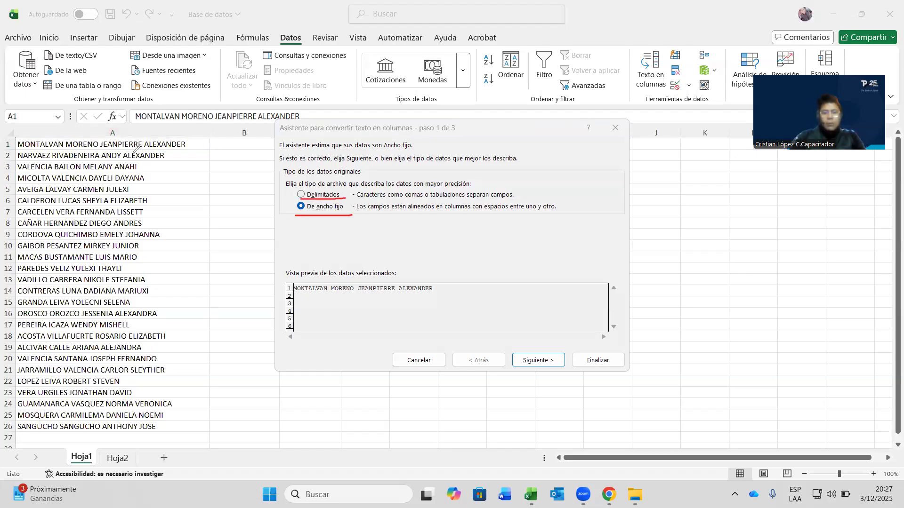
pyautogui.press('e')
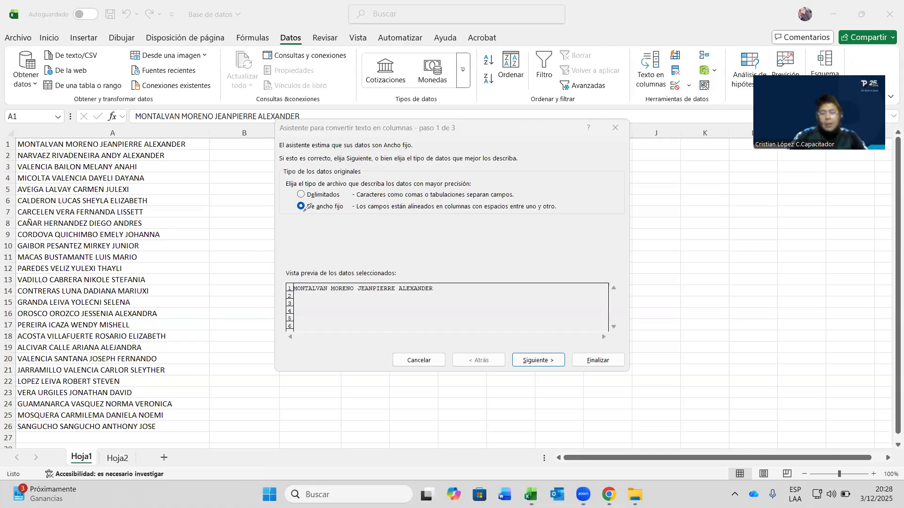
pyautogui.moveTo(302, 211)
pyautogui.mouseDown()
pyautogui.moveTo(349, 207)
pyautogui.moveTo(294, 214)
pyautogui.mouseUp()
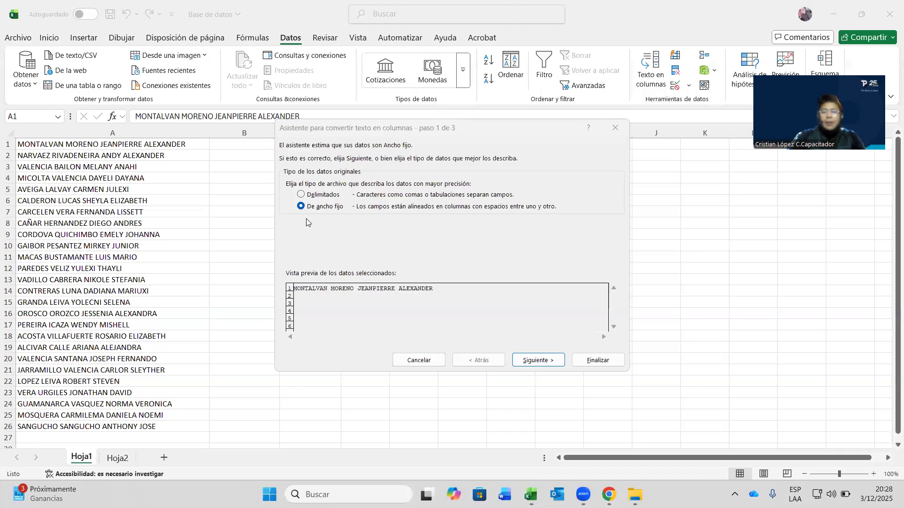
pyautogui.moveTo(348, 201)
pyautogui.mouseDown()
pyautogui.moveTo(306, 218)
pyautogui.moveTo(289, 201)
pyautogui.mouseUp()
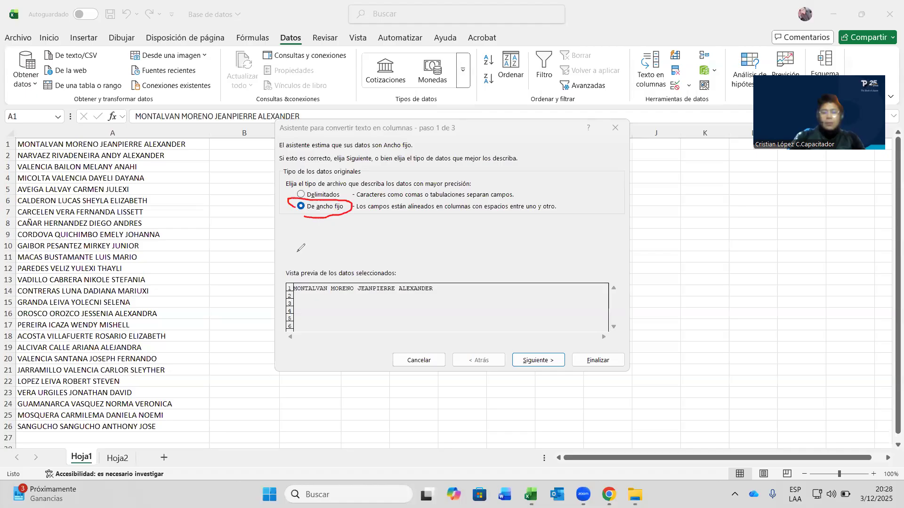
pyautogui.click(292, 217)
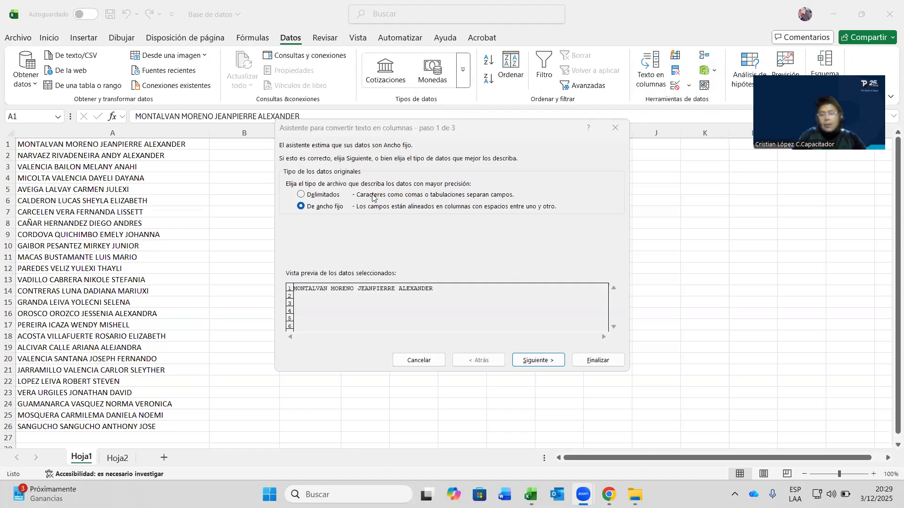
pyautogui.click(330, 196)
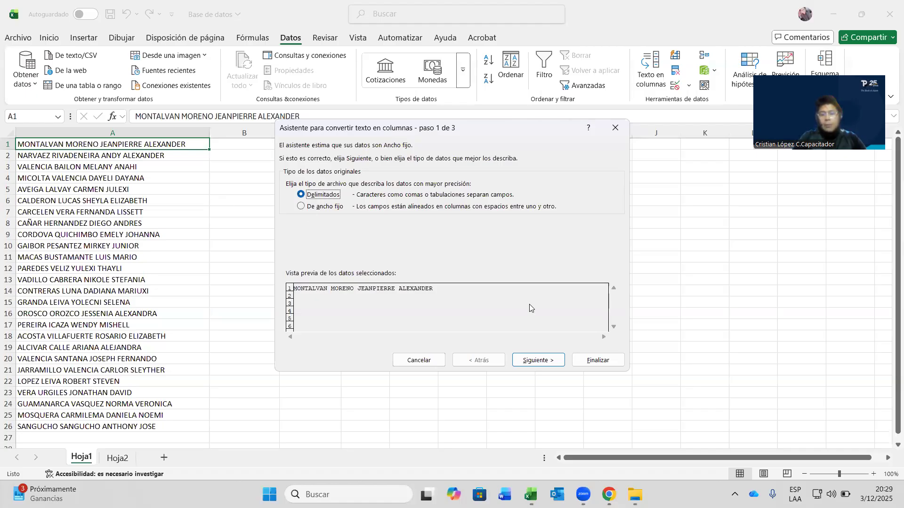
# - Advance the Text to Columns wizard to step 2, the separator settings
pyautogui.click(546, 361)
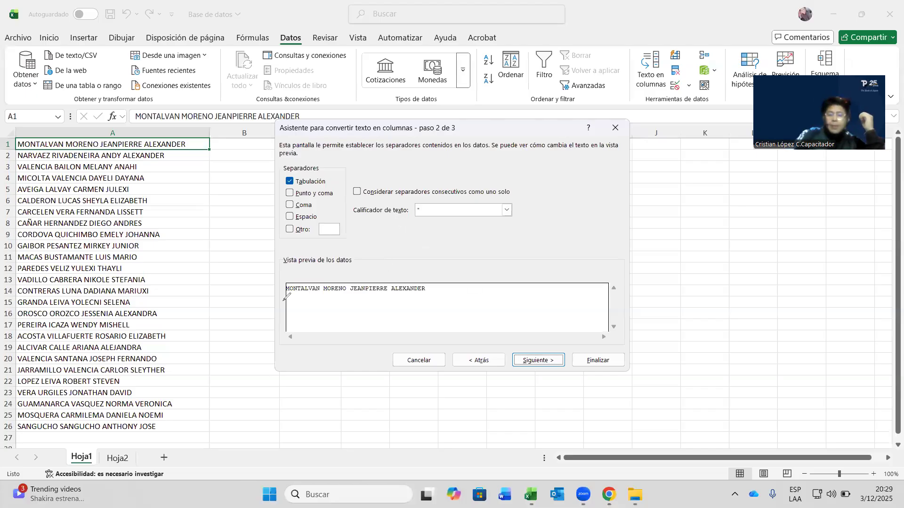
# - Remove the trial '/' custom separator from Otro and untick the Otro option
pyautogui.moveTo(287, 297)
pyautogui.mouseDown()
pyautogui.moveTo(468, 284)
pyautogui.moveTo(426, 264)
pyautogui.moveTo(282, 272)
pyautogui.moveTo(292, 301)
pyautogui.mouseUp()
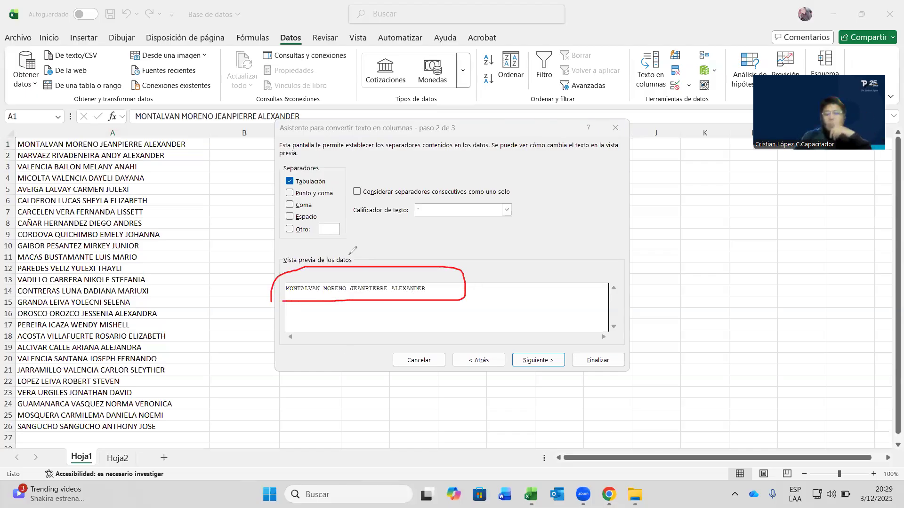
pyautogui.press('e')
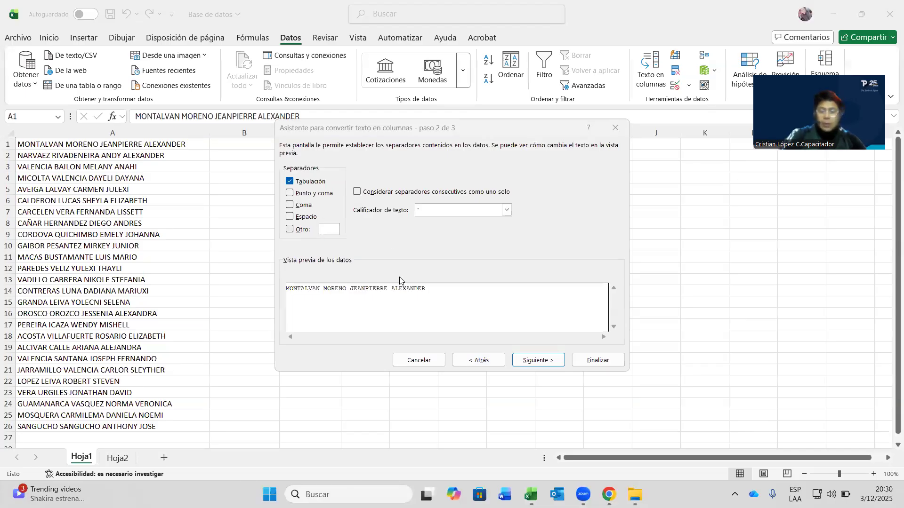
pyautogui.click(432, 290)
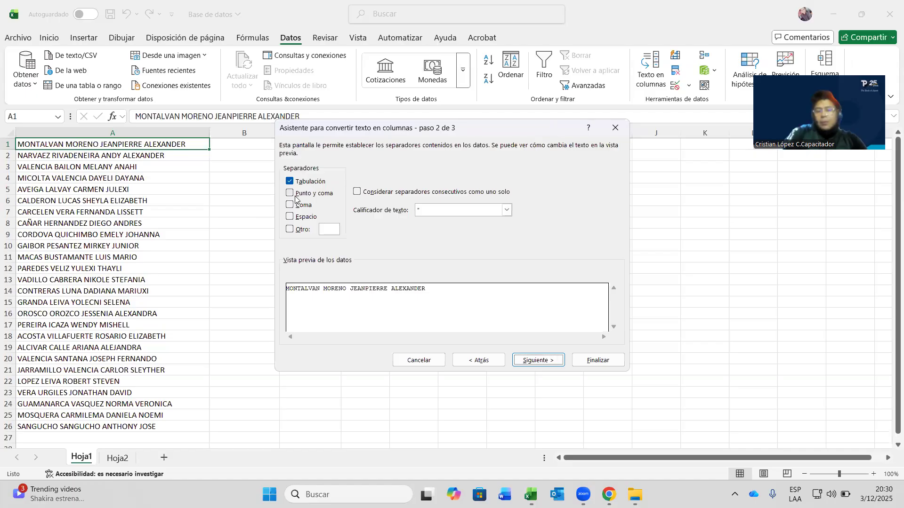
pyautogui.click(326, 231)
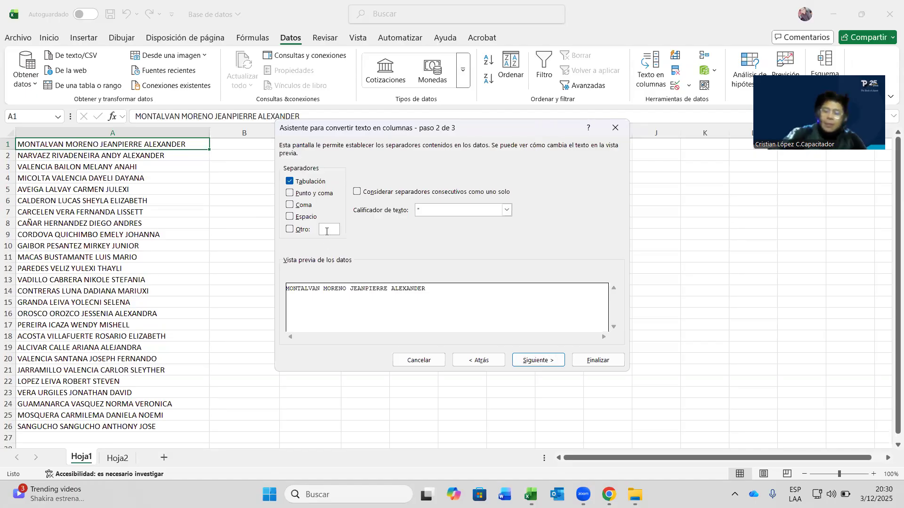
pyautogui.write('/')
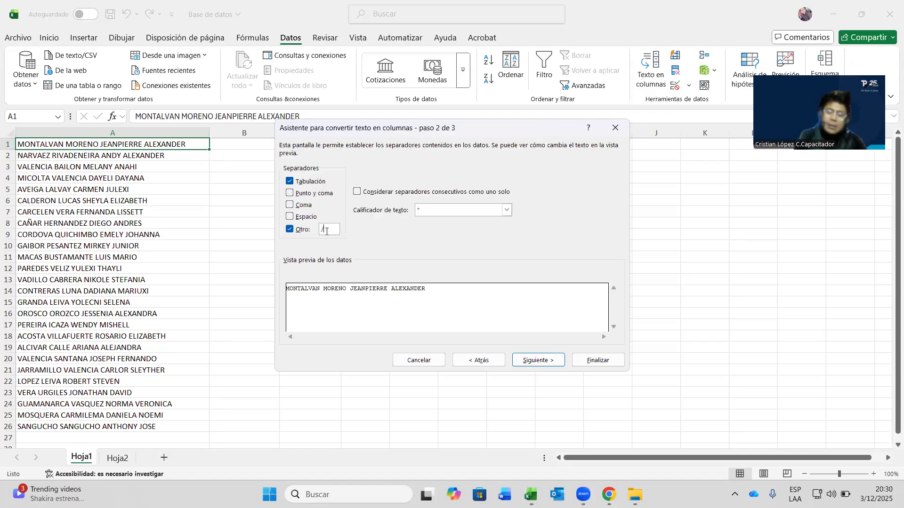
pyautogui.press('BackSpace')
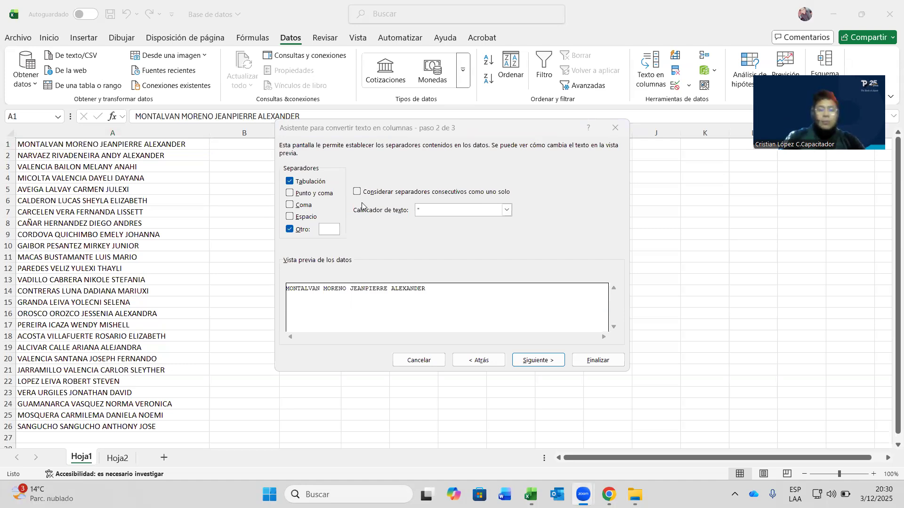
pyautogui.click(306, 217)
# - Tick Espacio to split the names into four columns, then continue to step 3
pyautogui.click(302, 230)
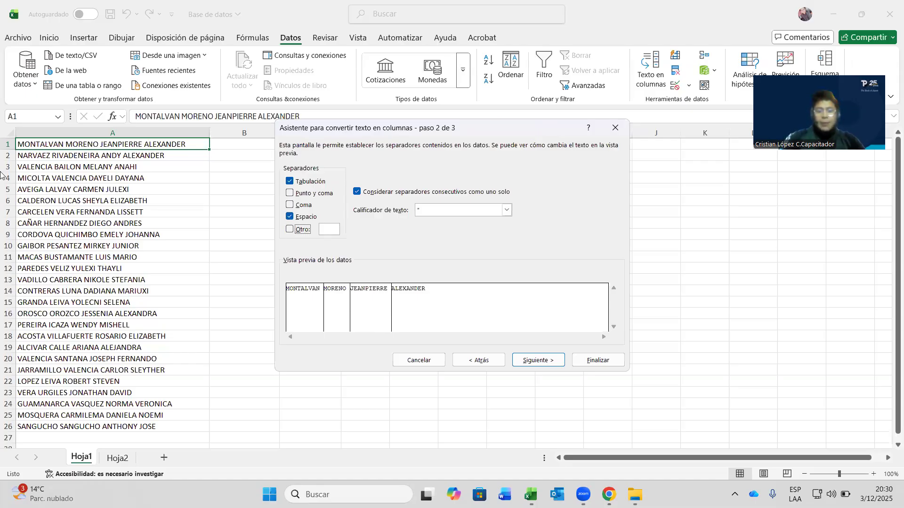
pyautogui.moveTo(288, 286)
pyautogui.mouseDown()
pyautogui.moveTo(315, 335)
pyautogui.moveTo(327, 333)
pyautogui.moveTo(329, 278)
pyautogui.moveTo(290, 279)
pyautogui.mouseUp()
pyautogui.moveTo(349, 278)
pyautogui.mouseDown()
pyautogui.moveTo(366, 277)
pyautogui.moveTo(394, 307)
pyautogui.moveTo(391, 330)
pyautogui.moveTo(441, 299)
pyautogui.moveTo(286, 315)
pyautogui.moveTo(128, 314)
pyautogui.mouseUp()
pyautogui.click(281, 493)
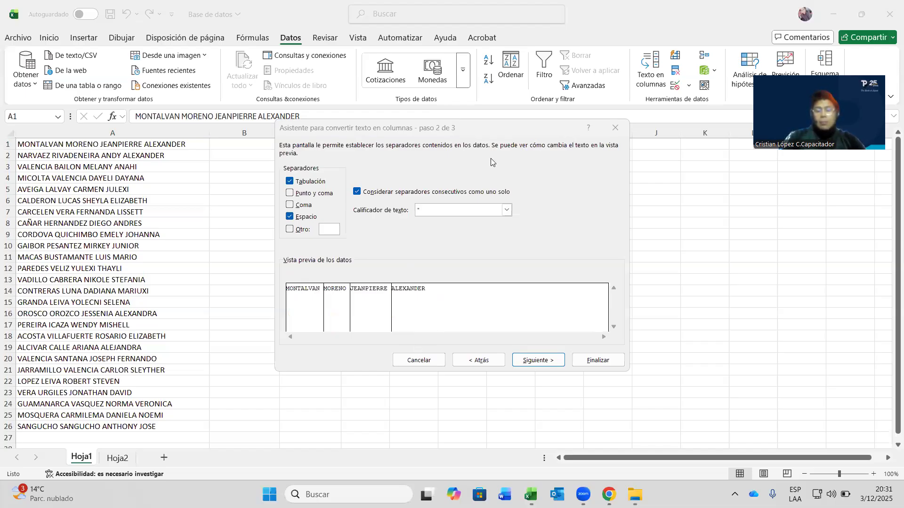
pyautogui.click(543, 360)
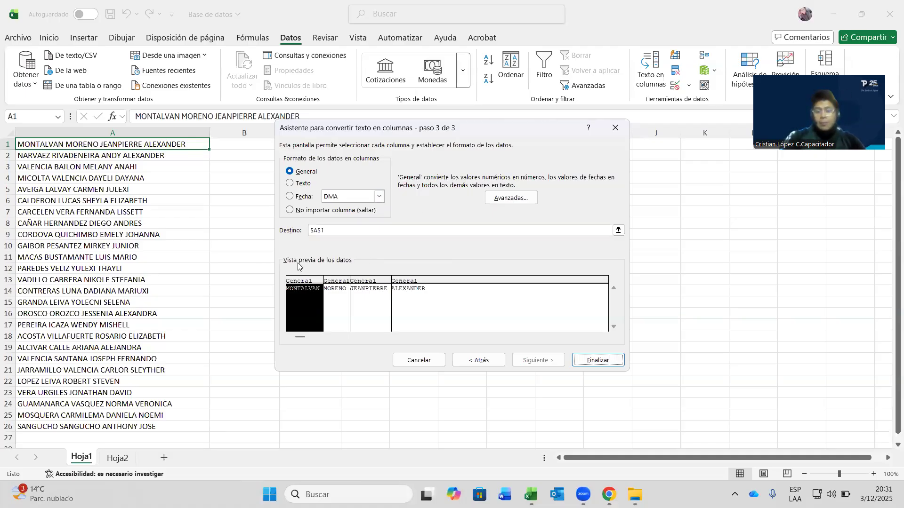
# - Set each of the four name columns in the preview to Texto format
pyautogui.press('Right')
pyautogui.press('Right')
pyautogui.press('Right')
pyautogui.press('Right')
pyautogui.press('Right')
pyautogui.press('Right')
pyautogui.press('Right')
pyautogui.press('Right')
pyautogui.press('Right')
pyautogui.press('Right')
pyautogui.press('Right')
pyautogui.press('Right')
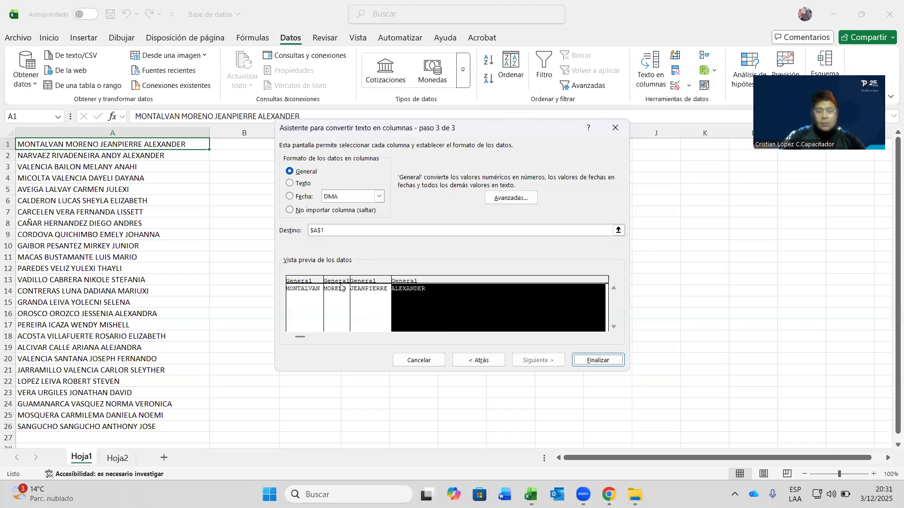
pyautogui.press('Right')
pyautogui.press('Right')
pyautogui.press('Right')
pyautogui.press('Right')
pyautogui.press('Right')
pyautogui.press('Right')
pyautogui.press('Right')
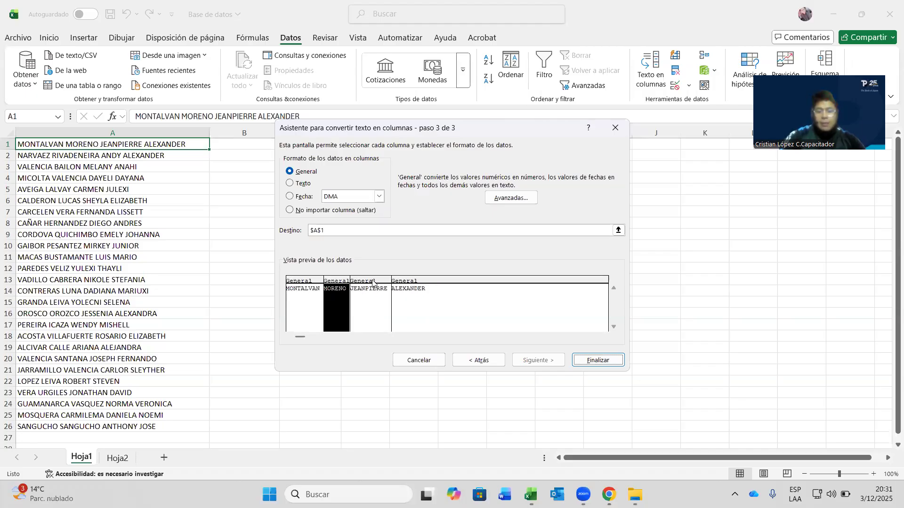
pyautogui.press('Right')
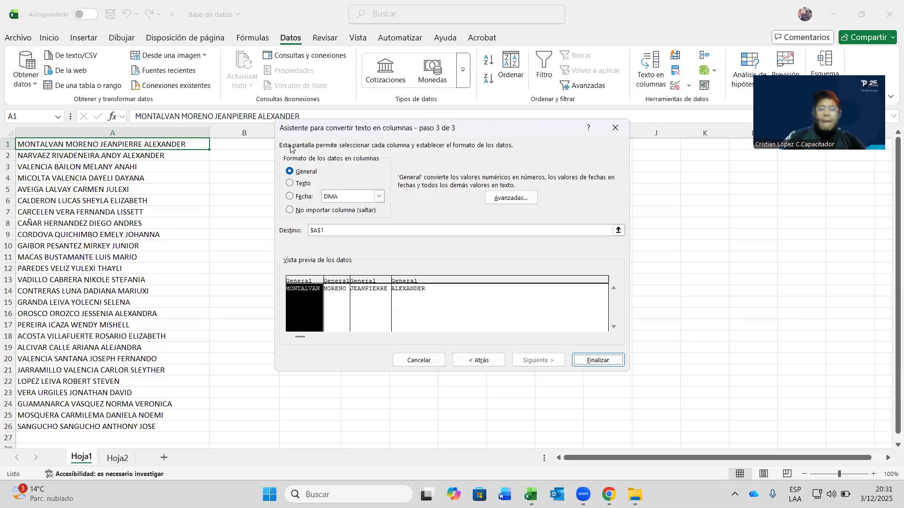
pyautogui.click(369, 232)
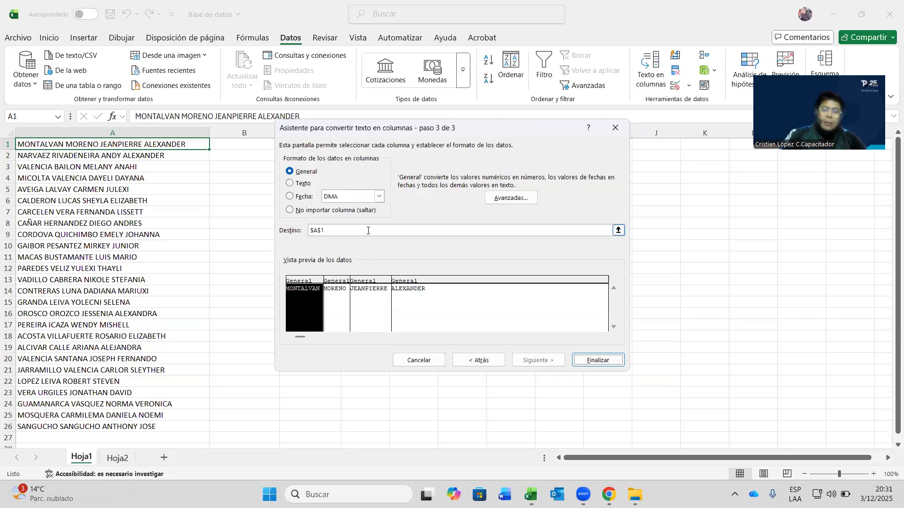
pyautogui.click(304, 183)
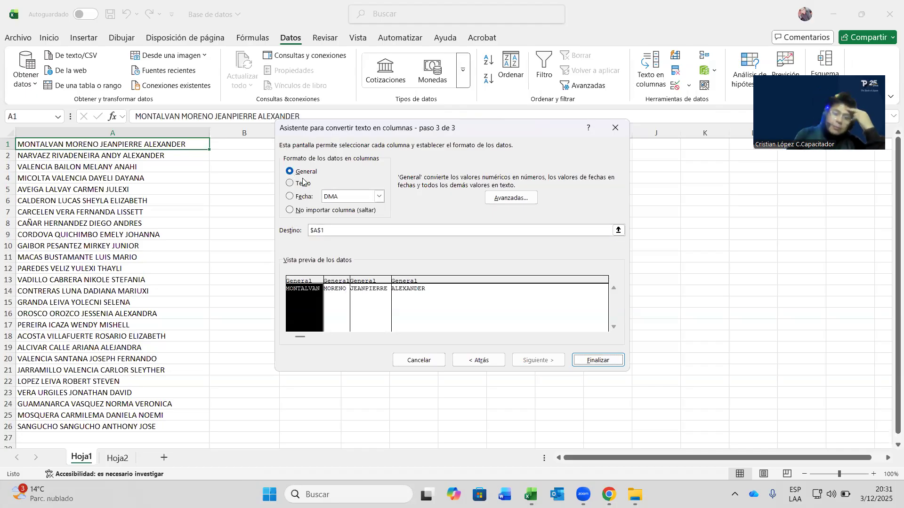
pyautogui.click(339, 282)
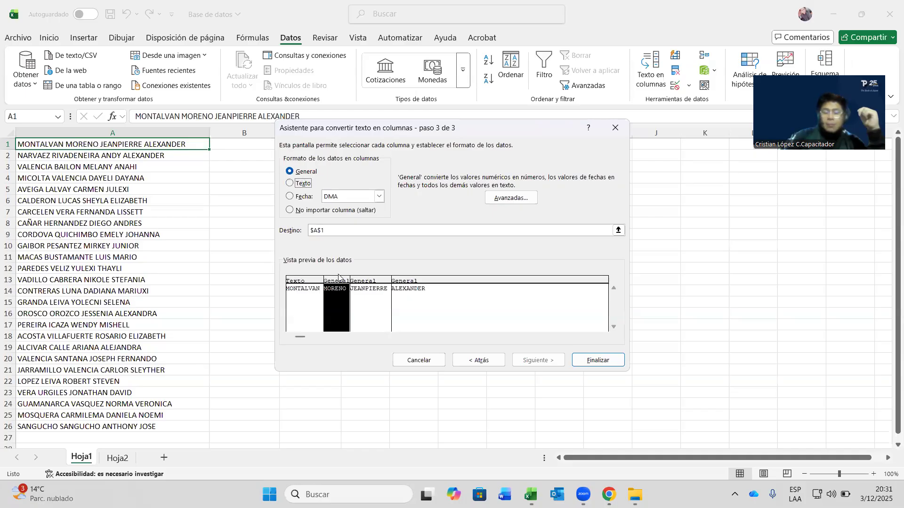
pyautogui.click(295, 184)
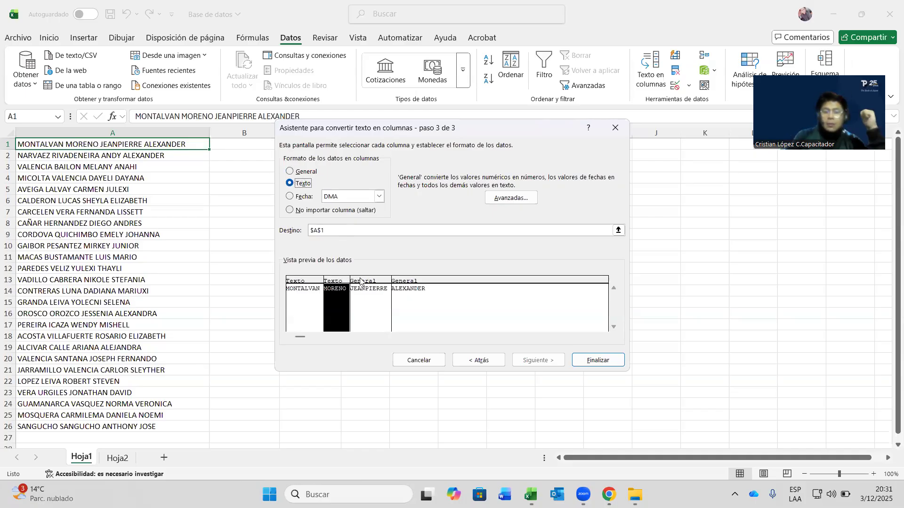
pyautogui.click(362, 283)
pyautogui.click(289, 184)
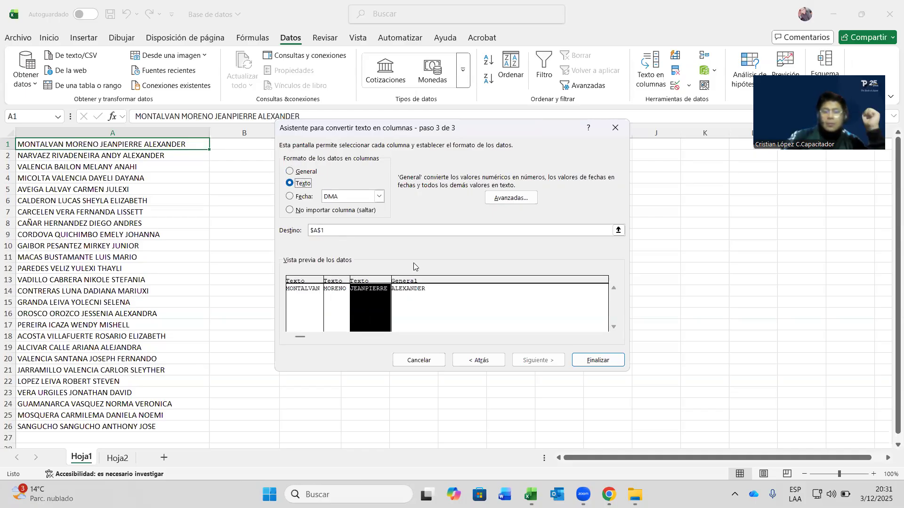
pyautogui.click(411, 282)
pyautogui.click(297, 184)
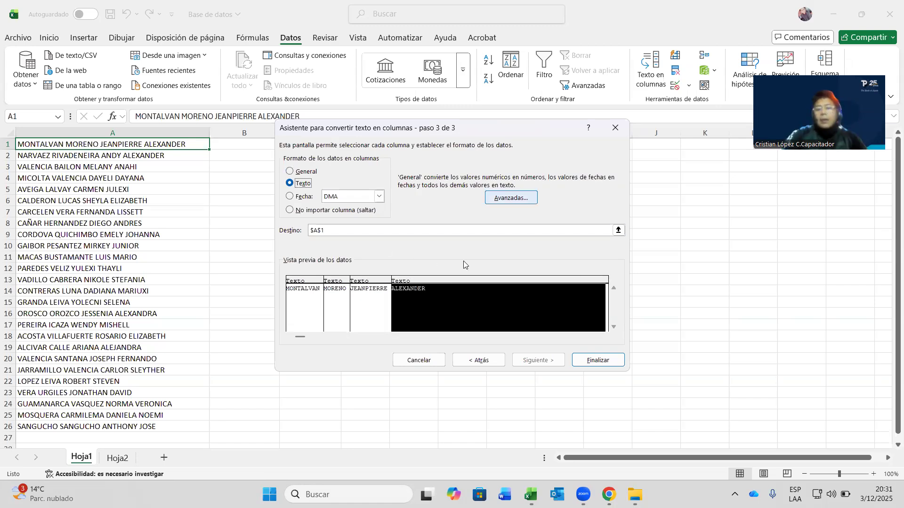
# - Review the preview with destination $A$1 and finish the wizard
pyautogui.click(413, 227)
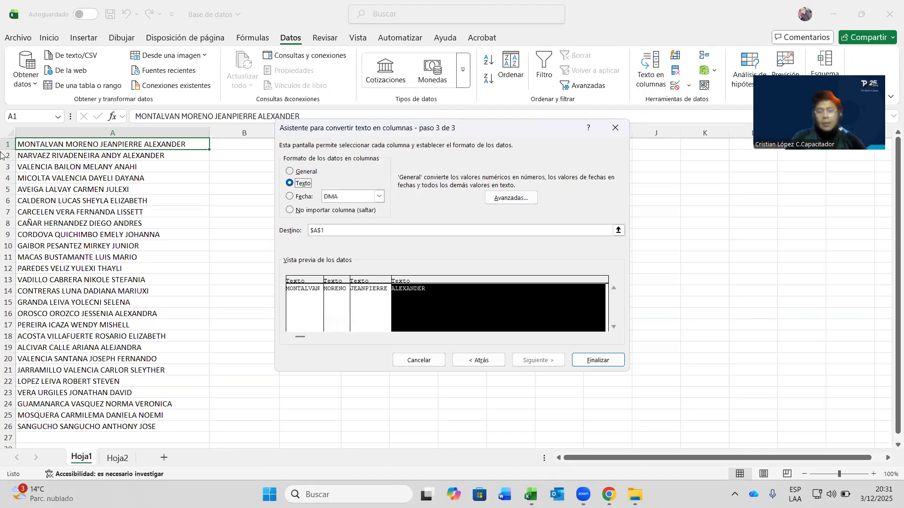
pyautogui.moveTo(292, 273)
pyautogui.mouseDown()
pyautogui.moveTo(285, 291)
pyautogui.moveTo(418, 300)
pyautogui.mouseUp()
pyautogui.moveTo(449, 273)
pyautogui.mouseDown()
pyautogui.moveTo(326, 265)
pyautogui.moveTo(294, 274)
pyautogui.mouseUp()
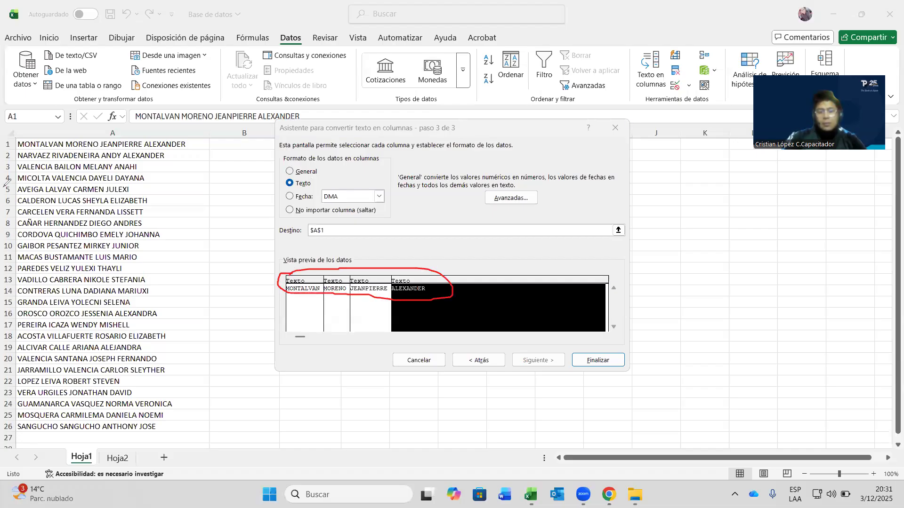
pyautogui.click(222, 181)
pyautogui.click(278, 282)
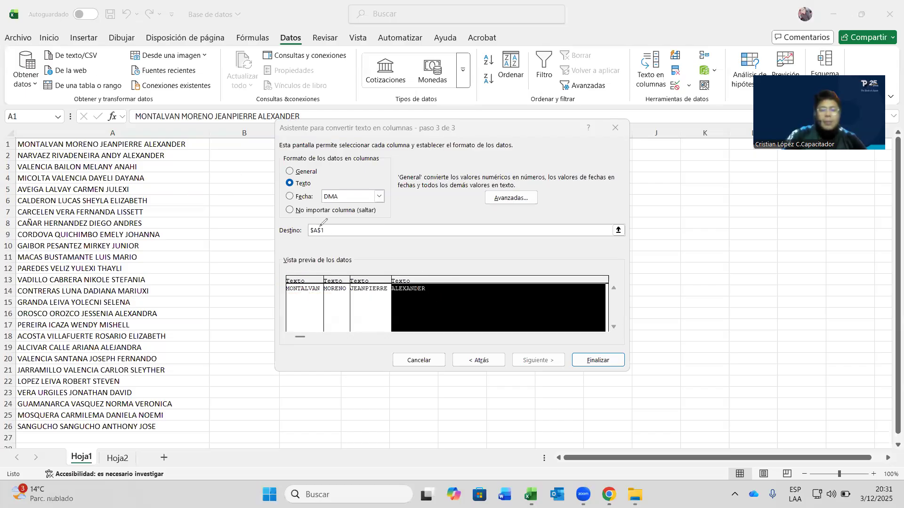
pyautogui.moveTo(306, 226)
pyautogui.mouseDown()
pyautogui.moveTo(325, 239)
pyautogui.moveTo(317, 225)
pyautogui.mouseUp()
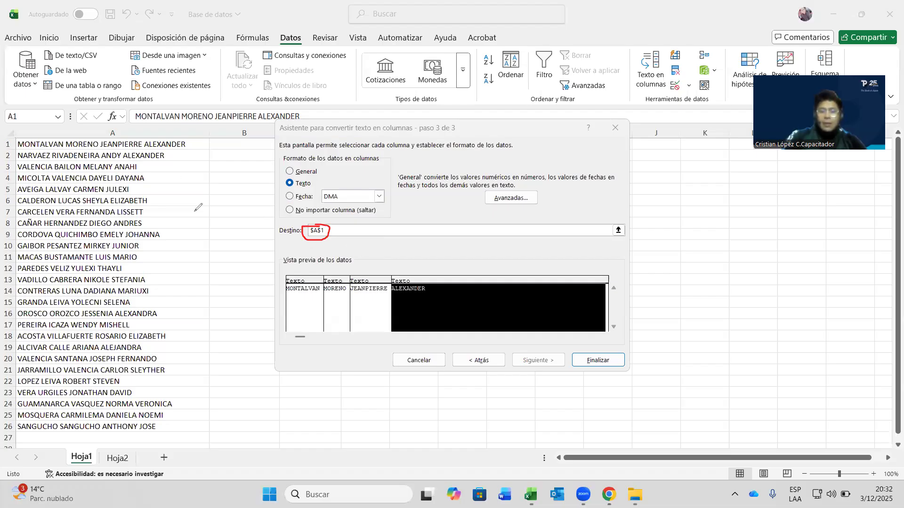
pyautogui.click(304, 224)
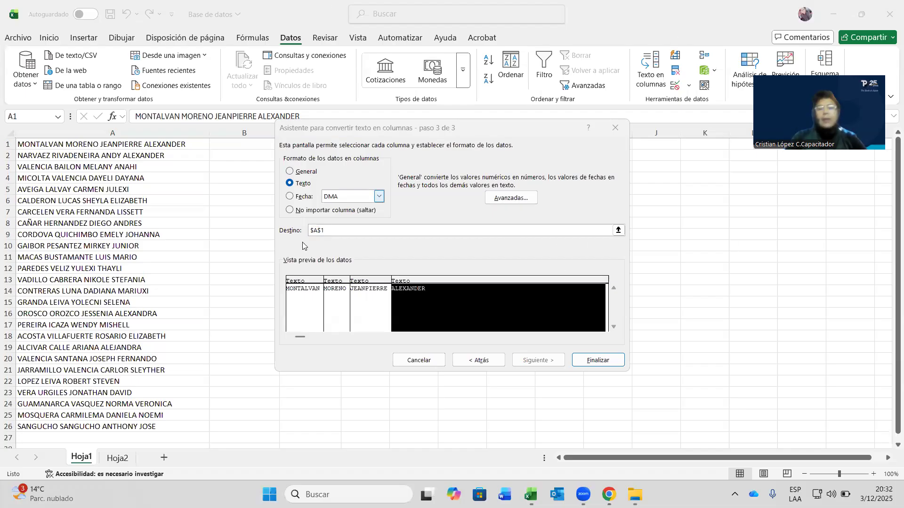
pyautogui.click(451, 158)
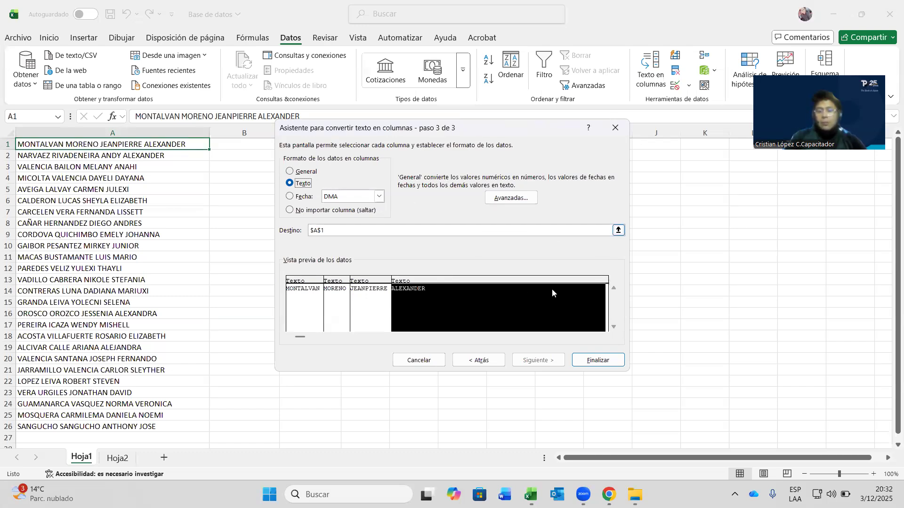
pyautogui.click(598, 361)
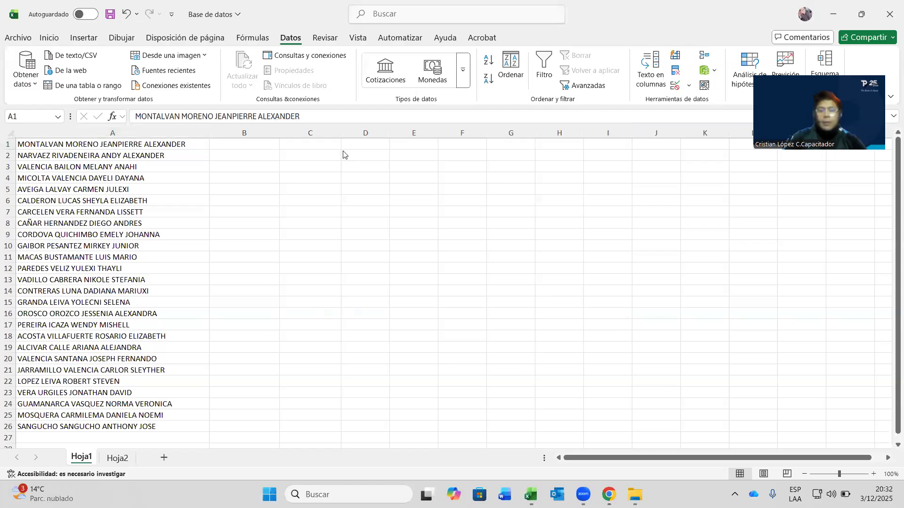
pyautogui.moveTo(210, 136); pyautogui.dragTo(202, 136)
pyautogui.click(268, 179)
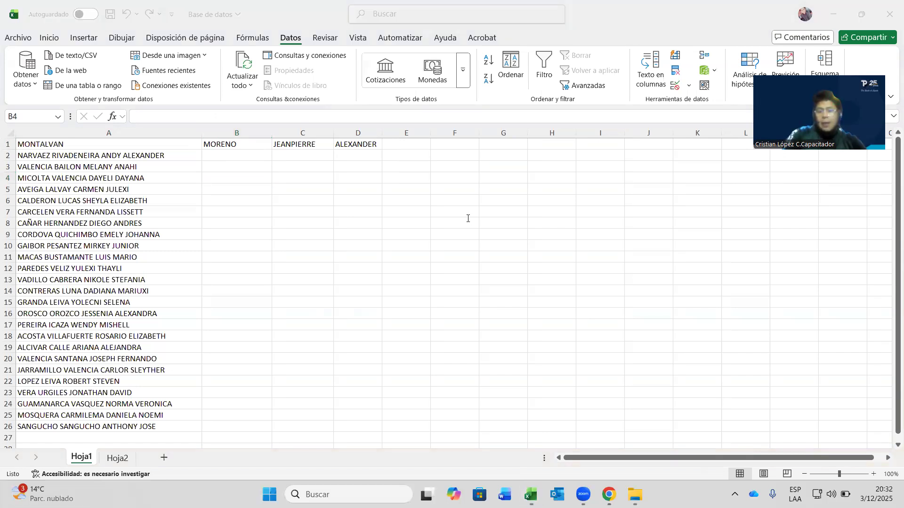
pyautogui.moveTo(271, 132)
pyautogui.mouseDown()
pyautogui.moveTo(237, 133)
pyautogui.moveTo(264, 132)
pyautogui.mouseUp()
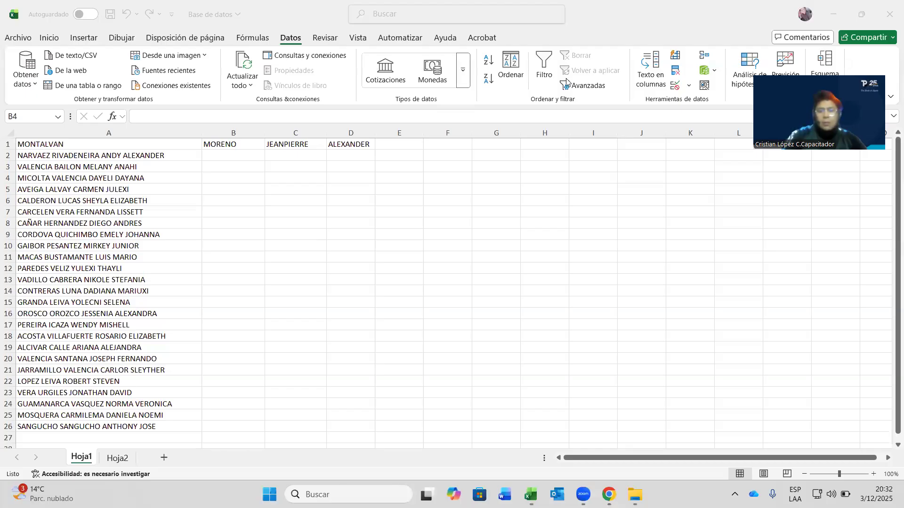
pyautogui.click(144, 156)
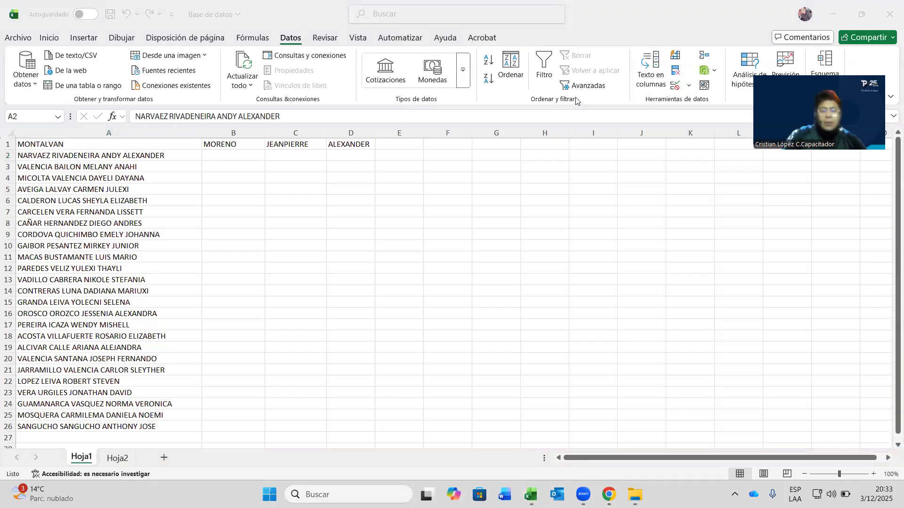
# - Select the names in A2:A26 and run Texto en columnas as Delimitados to the format step
pyautogui.click(132, 163)
pyautogui.moveTo(142, 155); pyautogui.dragTo(174, 413)
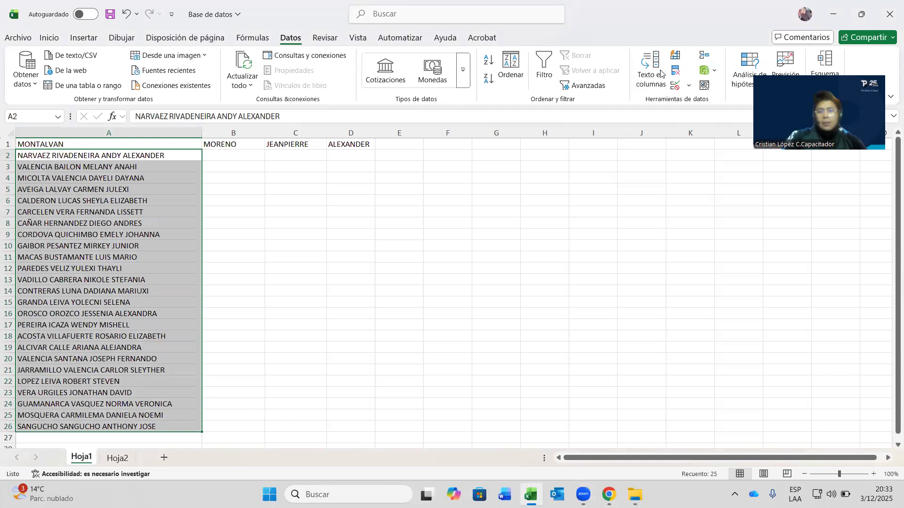
pyautogui.click(661, 73)
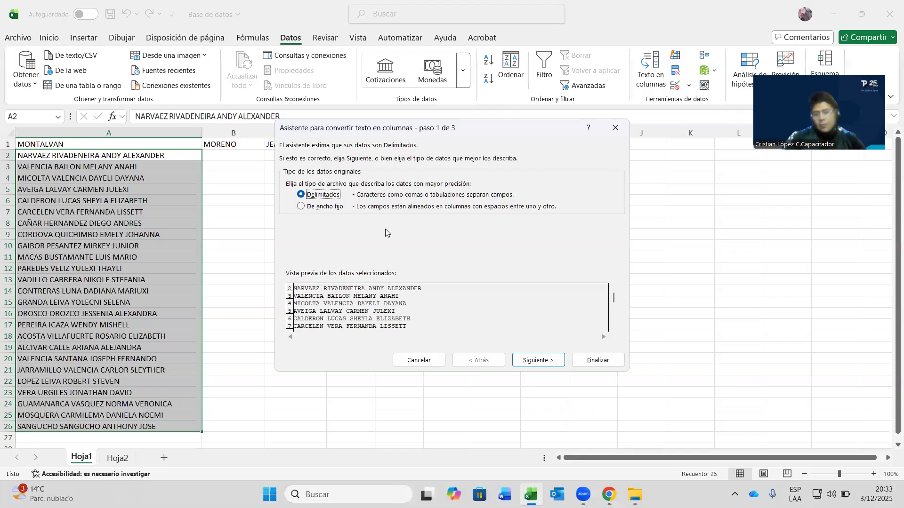
pyautogui.click(533, 361)
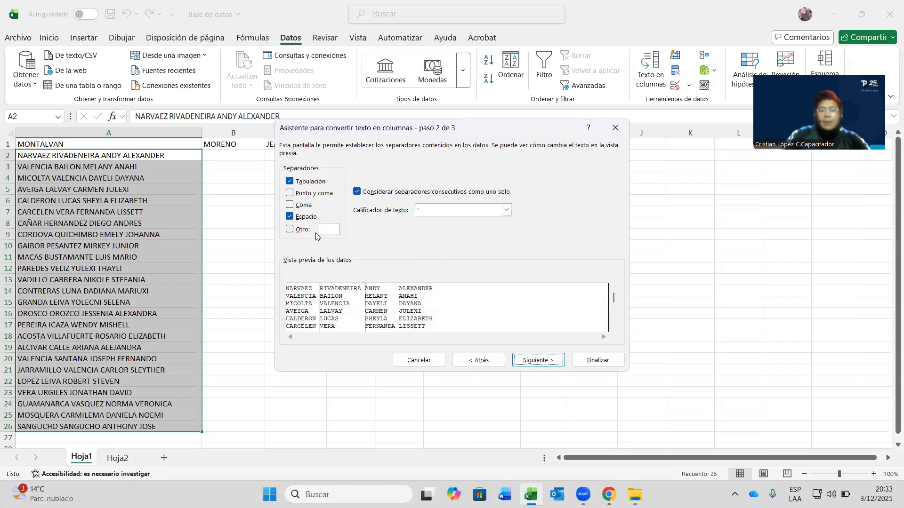
pyautogui.click(539, 361)
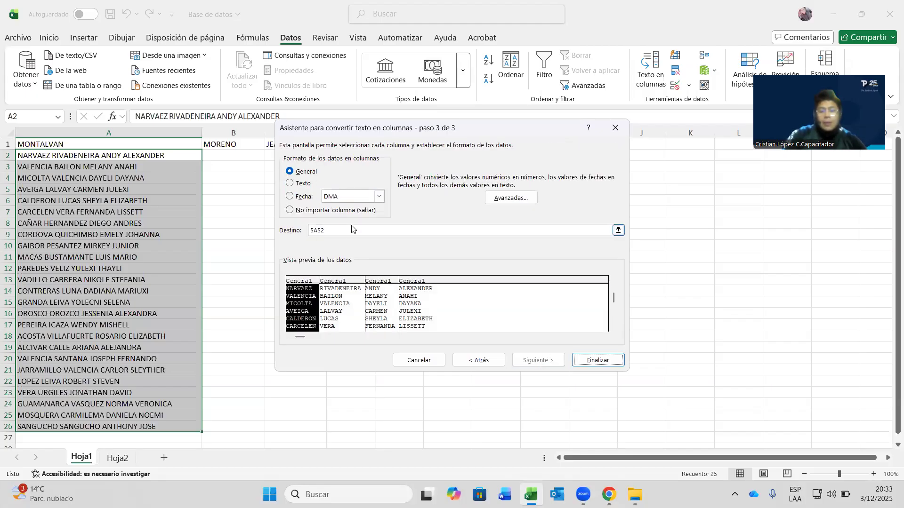
# - Format all four split columns as Texto and finish splitting the names
pyautogui.click(302, 184)
pyautogui.click(341, 306)
pyautogui.click(307, 187)
pyautogui.click(373, 283)
pyautogui.click(301, 184)
pyautogui.click(440, 290)
pyautogui.click(302, 183)
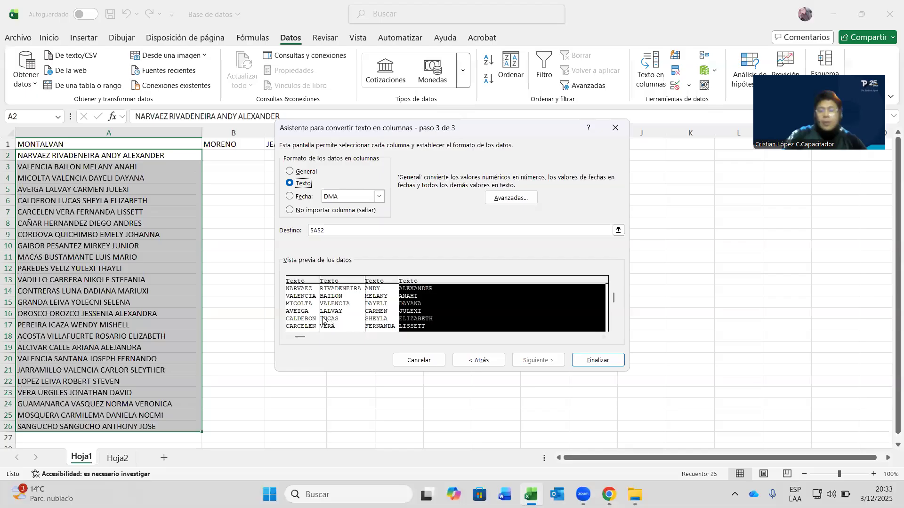
pyautogui.click(608, 357)
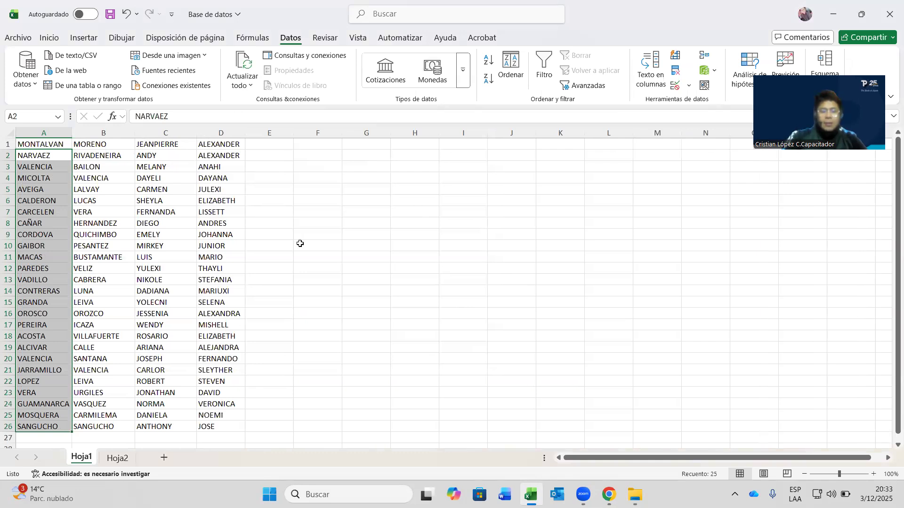
pyautogui.click(301, 243)
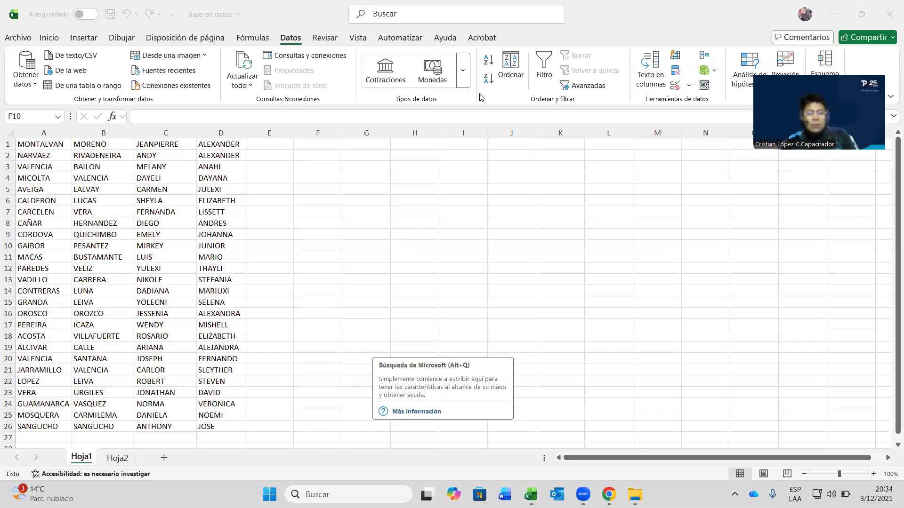
pyautogui.click(104, 201)
pyautogui.click(43, 155)
pyautogui.moveTo(45, 144); pyautogui.dragTo(240, 142)
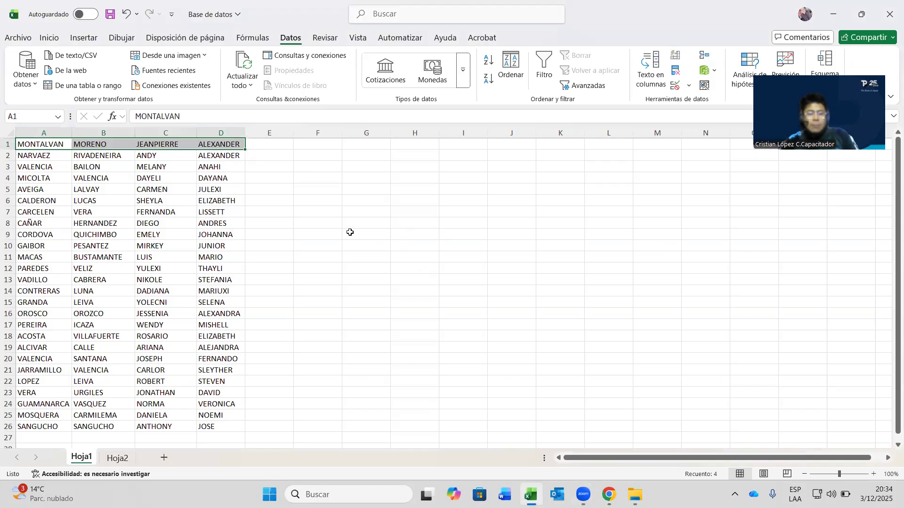
pyautogui.click(178, 222)
pyautogui.click(45, 147)
pyautogui.click(108, 143)
pyautogui.click(55, 153)
pyautogui.moveTo(47, 144); pyautogui.dragTo(231, 144)
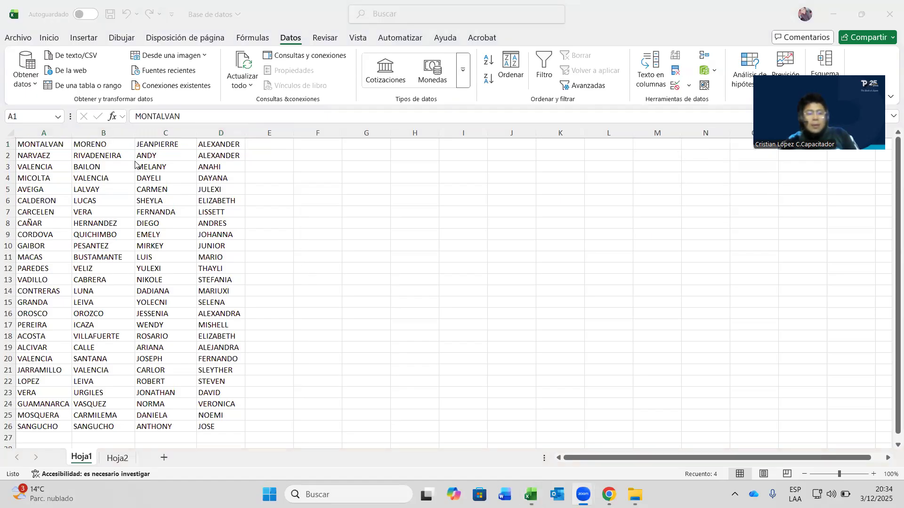
# - Insert a blank row above the names at row 1
pyautogui.click(8, 144)
pyautogui.rightClick(8, 144)
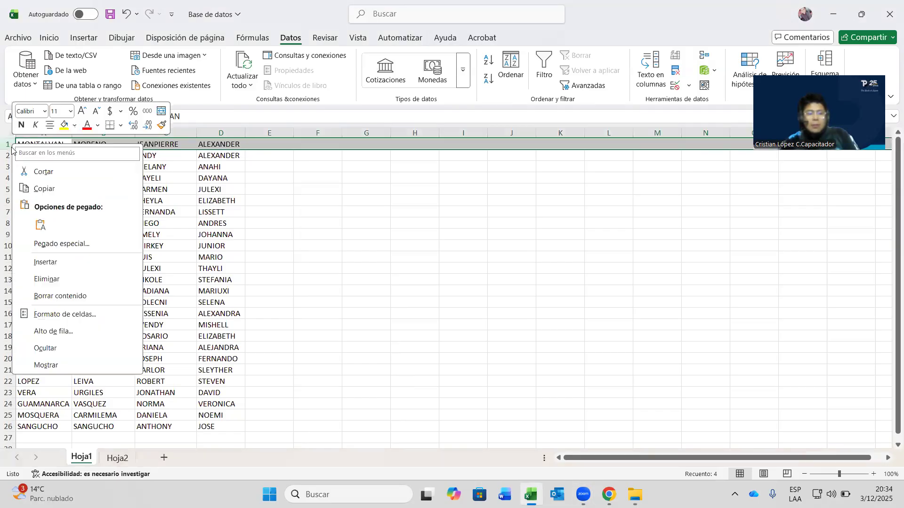
pyautogui.click(298, 143)
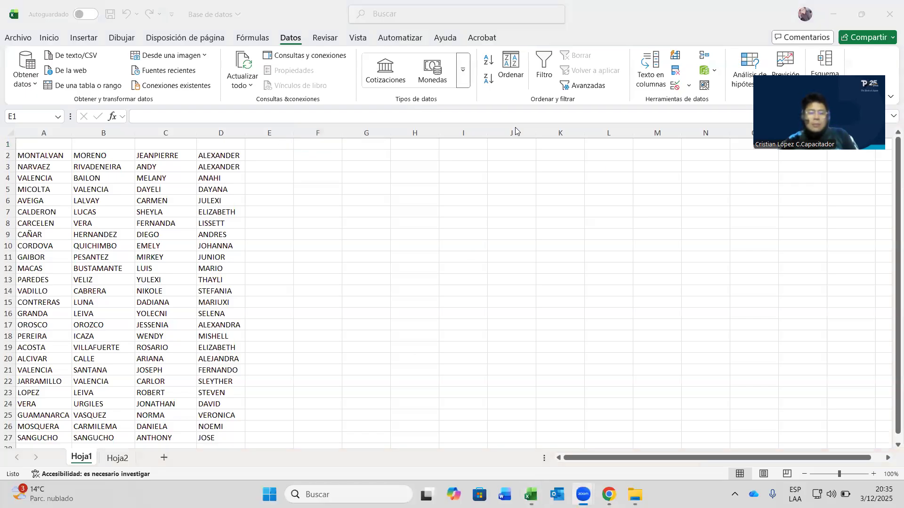
# - Enter the headings 'Función Concat' in E1 and 'Función Nompropio' in F1
pyautogui.click(286, 146)
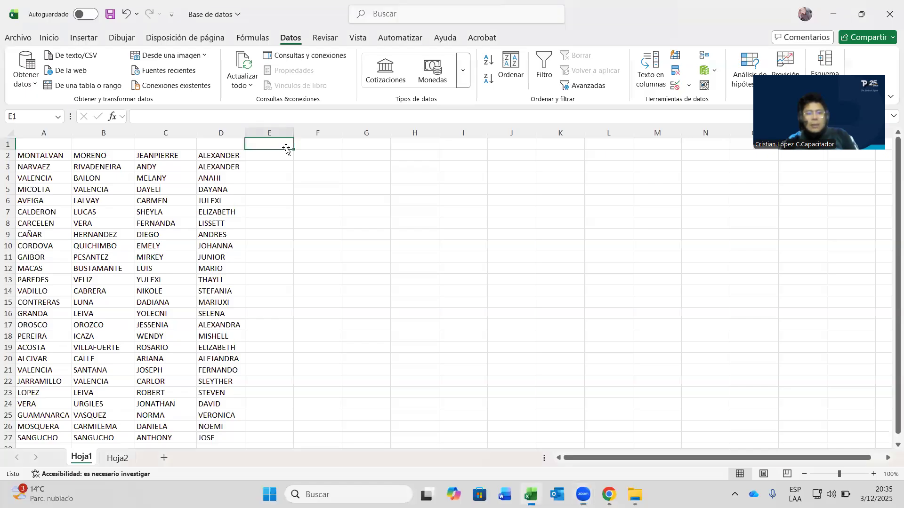
pyautogui.write('F8ltro')
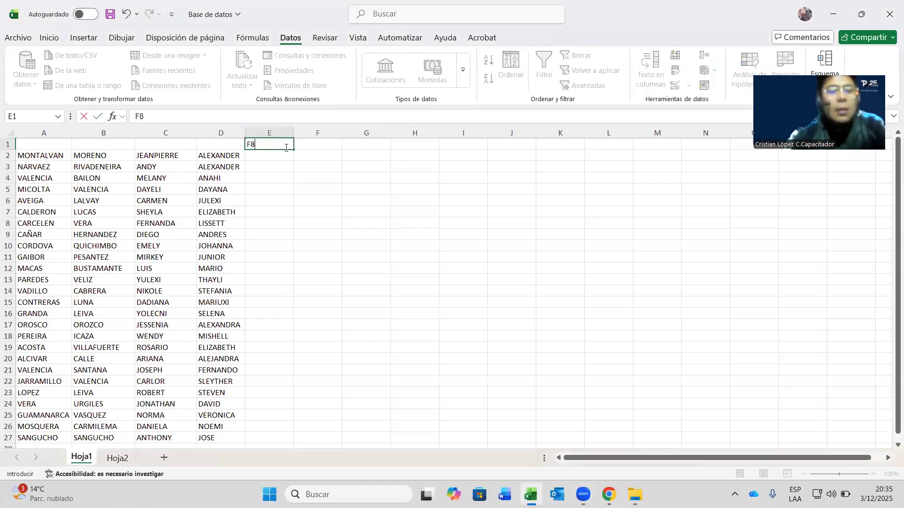
pyautogui.press('BackSpace')
pyautogui.press('BackSpace')
pyautogui.press('BackSpace')
pyautogui.press('BackSpace')
pyautogui.press('BackSpace')
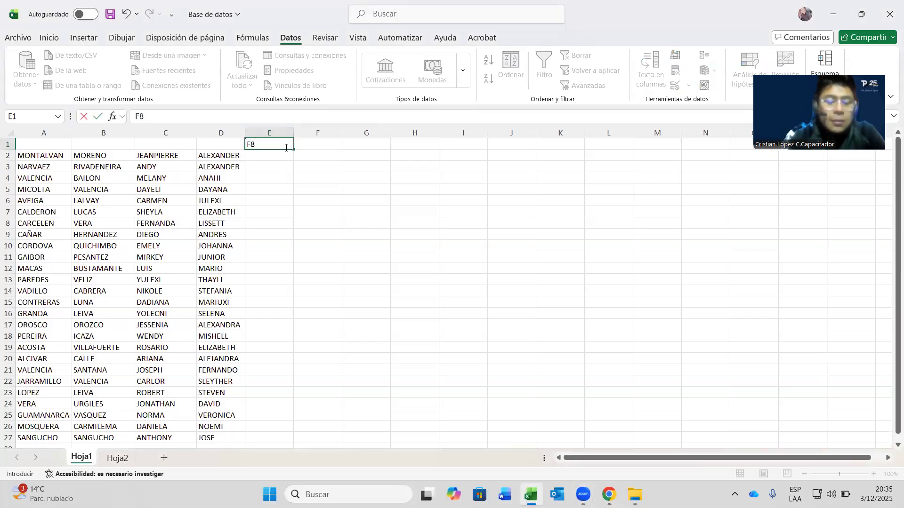
pyautogui.write('unción Conta')
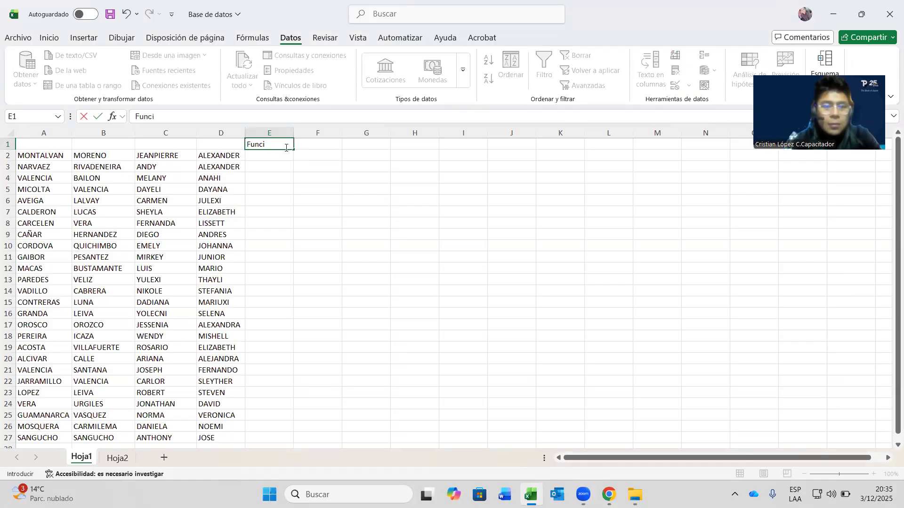
pyautogui.press('BackSpace')
pyautogui.press('BackSpace')
pyautogui.write('cat')
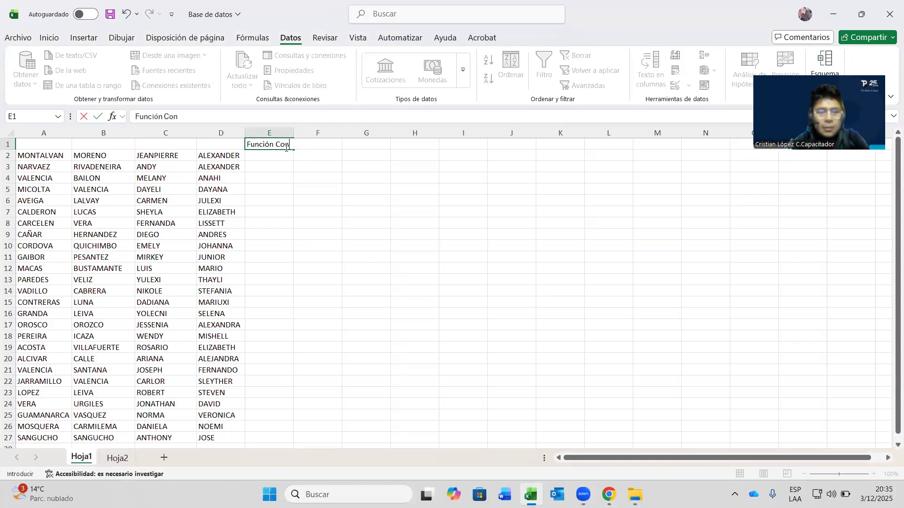
pyautogui.press('Tab')
pyautogui.write('Func')
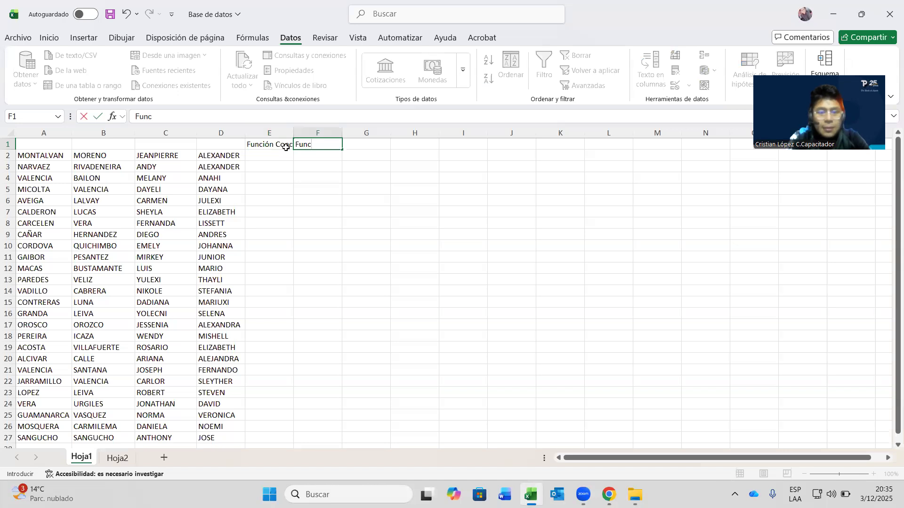
pyautogui.write('ión Nomprpi')
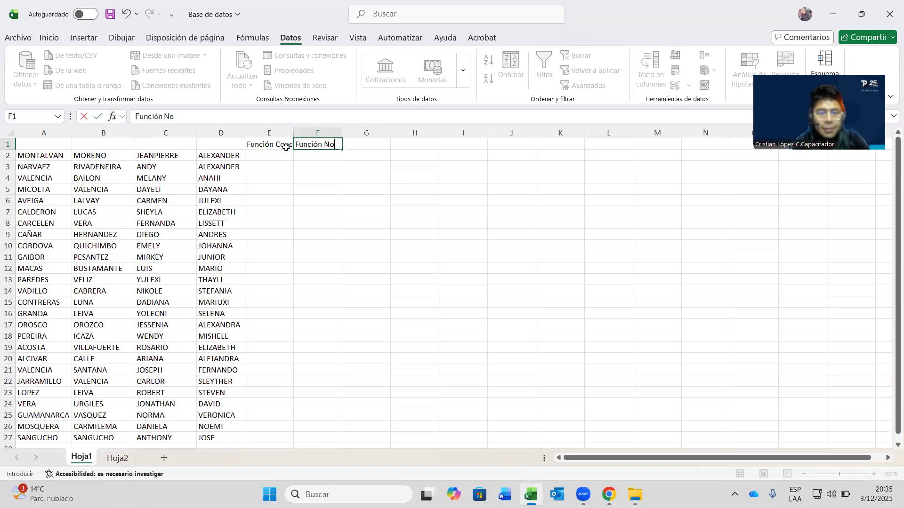
pyautogui.press('BackSpace')
pyautogui.press('BackSpace')
pyautogui.write('opio')
pyautogui.press('Tab')
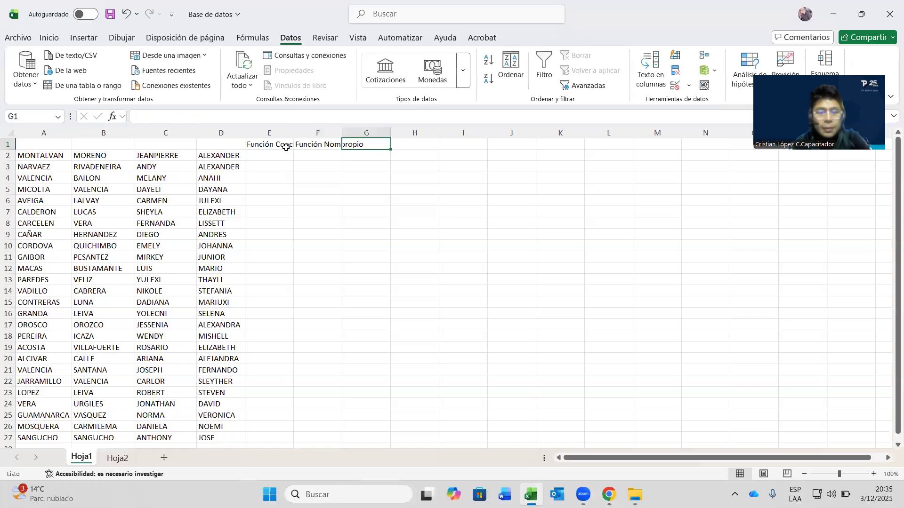
# - Enter 'Función MayusC' in G1 and type 'función MinusC' into H1
pyautogui.write('Función')
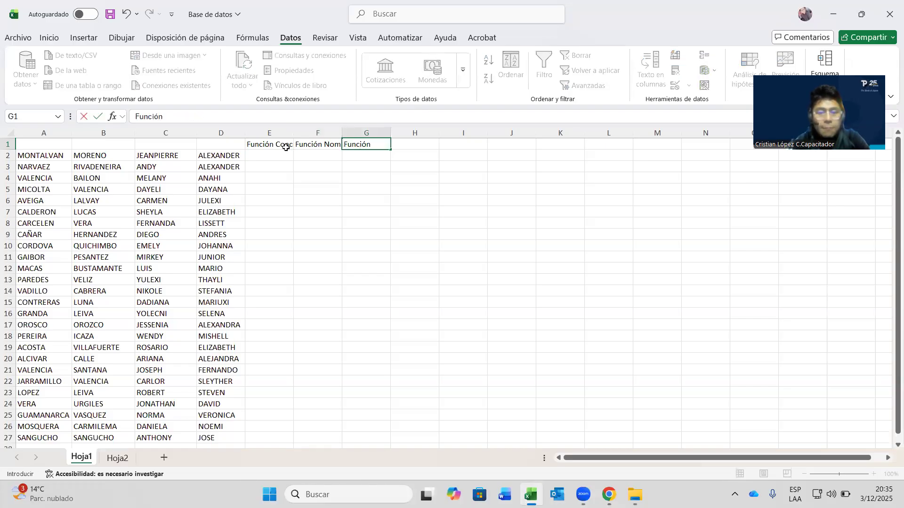
pyautogui.write(' Myus')
pyautogui.press('BackSpace')
pyautogui.press('BackSpace')
pyautogui.press('BackSpace')
pyautogui.write('ayus')
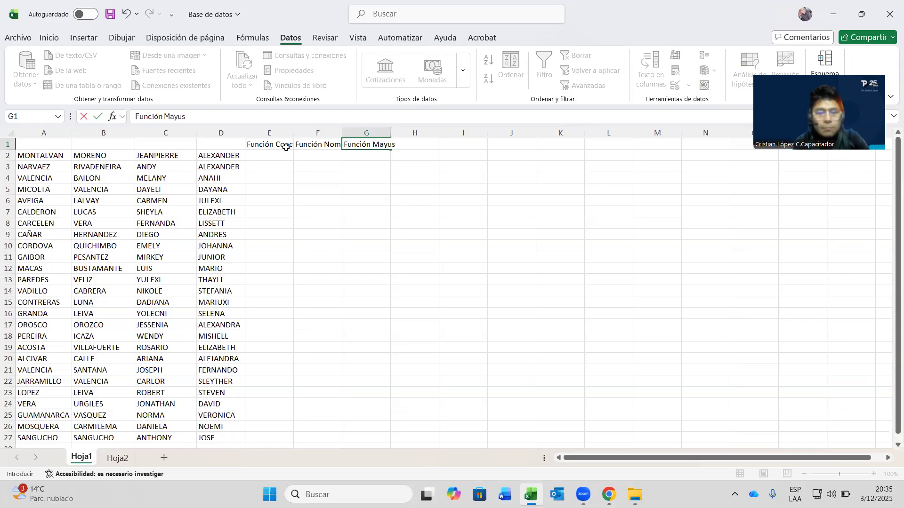
pyautogui.write('C')
pyautogui.press('Tab')
pyautogui.write('f')
pyautogui.press('BackSpace')
pyautogui.write('FUNC')
pyautogui.press('BackSpace')
pyautogui.press('BackSpace')
pyautogui.press('BackSpace')
pyautogui.press('BackSpace')
pyautogui.write('función Minus')
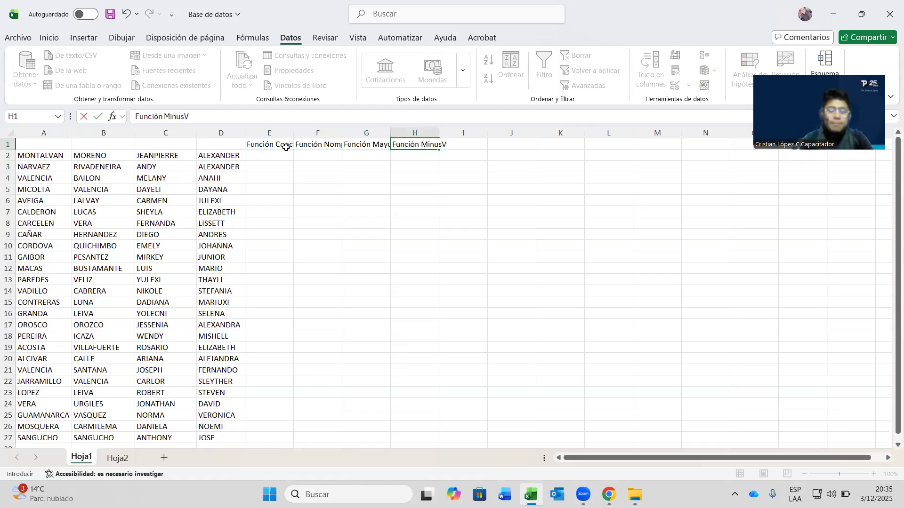
pyautogui.write('C')
# - Commit the H1 heading and autofit columns E through H to their headings
pyautogui.click(480, 185)
pyautogui.doubleClick(293, 133)
pyautogui.doubleClick(350, 133)
pyautogui.click(400, 132)
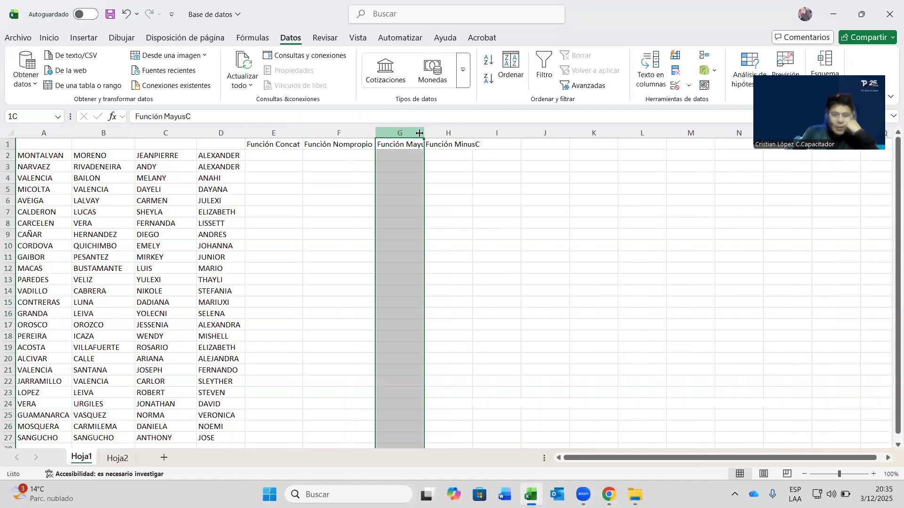
pyautogui.doubleClick(424, 133)
pyautogui.moveTo(479, 131); pyautogui.dragTo(490, 131)
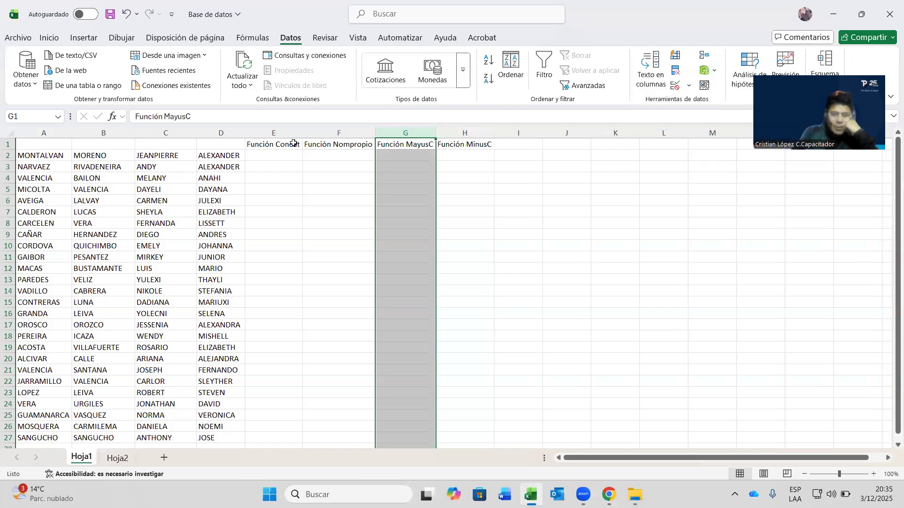
pyautogui.moveTo(273, 144); pyautogui.dragTo(339, 144)
# - Make the headings in E1:H1 bold with a yellow fill
pyautogui.moveTo(454, 145); pyautogui.dragTo(455, 145)
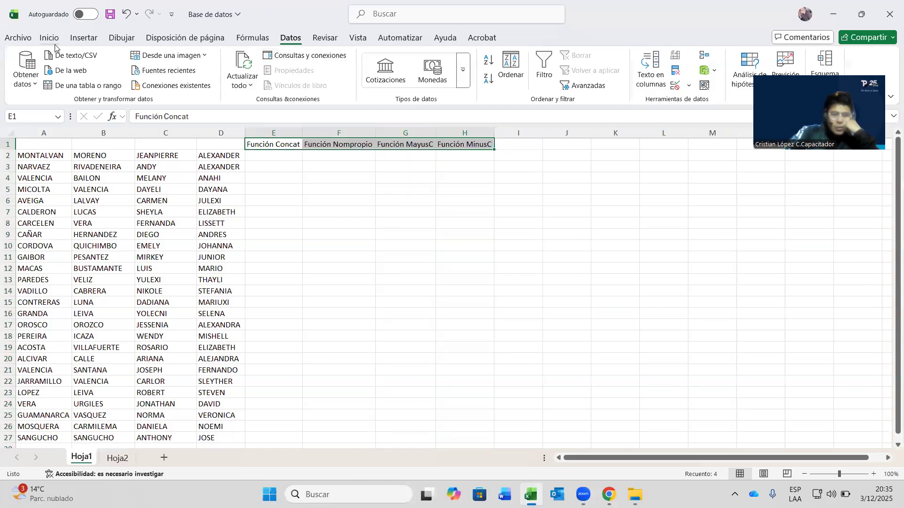
pyautogui.click(49, 37)
pyautogui.click(82, 78)
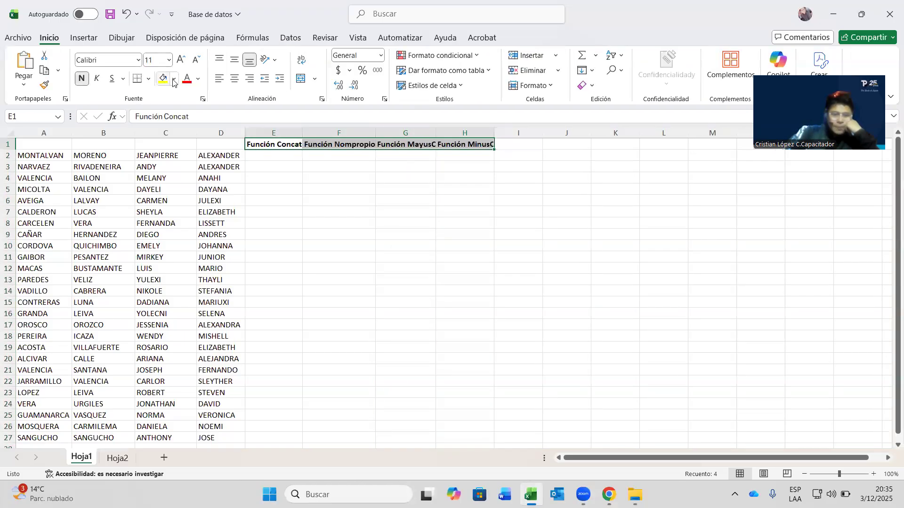
pyautogui.click(174, 79)
pyautogui.click(228, 231)
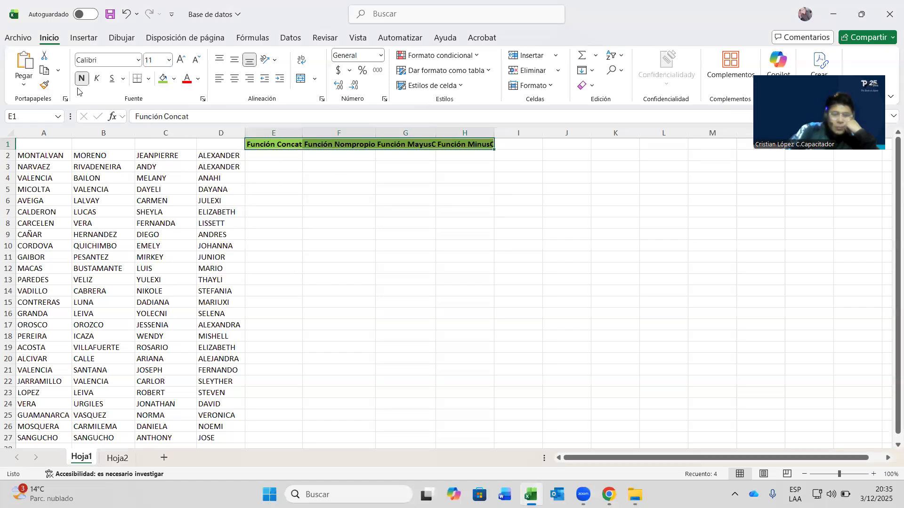
pyautogui.click(174, 79)
pyautogui.click(214, 231)
pyautogui.click(440, 202)
# - Widen columns E, F, G and H further so each heading fits fully
pyautogui.moveTo(302, 132); pyautogui.dragTo(315, 131)
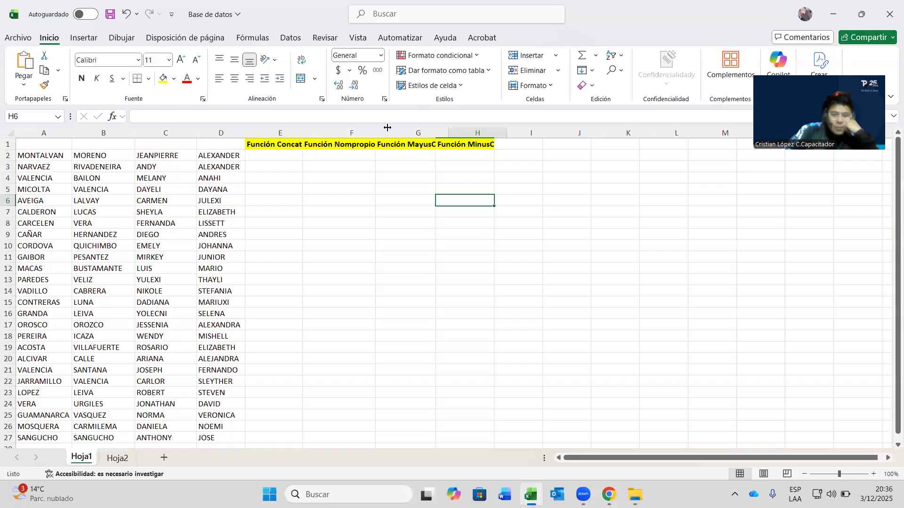
pyautogui.moveTo(388, 131); pyautogui.dragTo(395, 132)
pyautogui.moveTo(455, 131); pyautogui.dragTo(478, 132)
pyautogui.moveTo(539, 130); pyautogui.dragTo(559, 130)
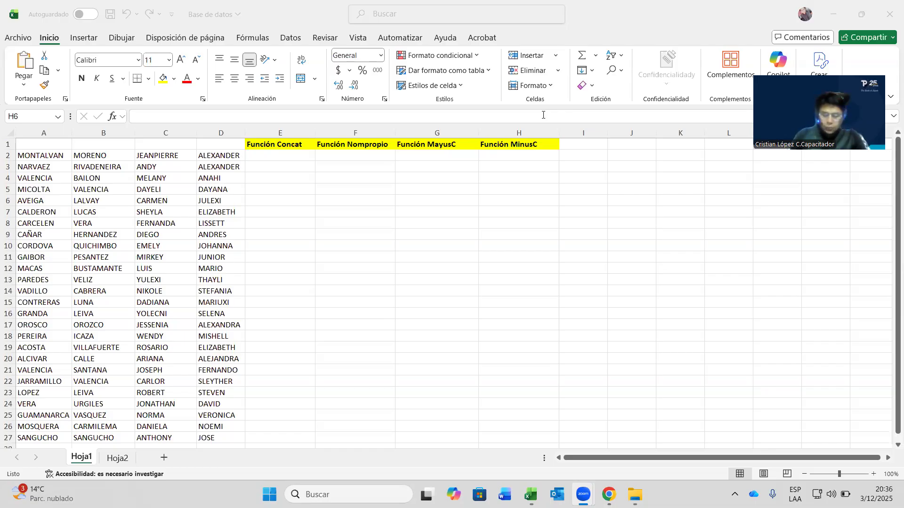
# - Select cell E2 under Función Concat and put it into edit mode
pyautogui.click(248, 155)
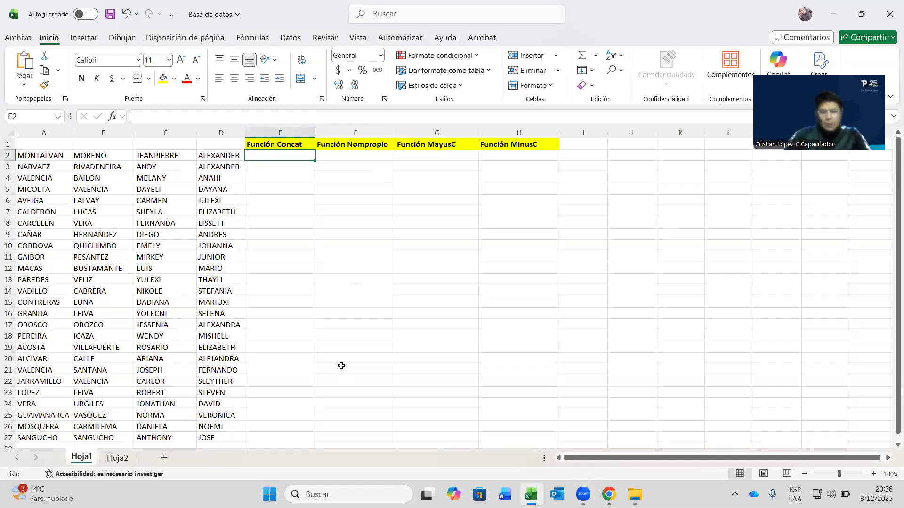
pyautogui.click(462, 195)
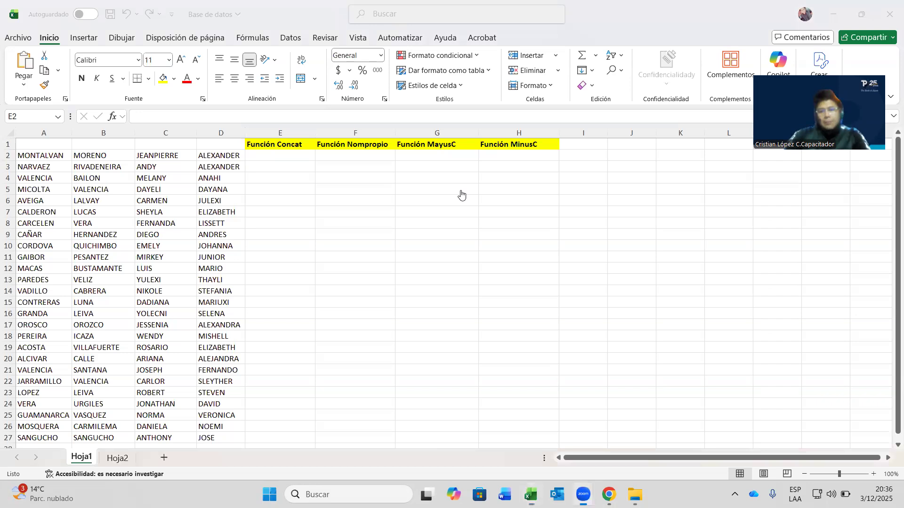
pyautogui.click(268, 155)
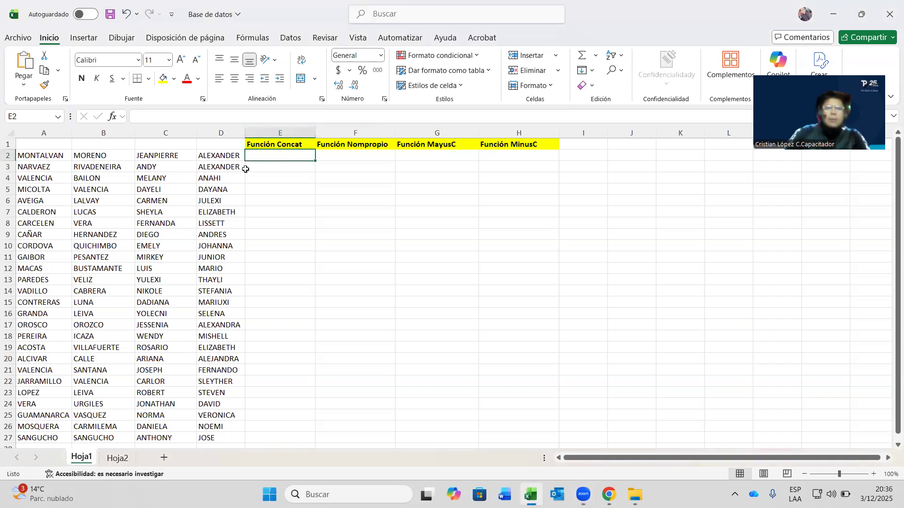
pyautogui.doubleClick(267, 157)
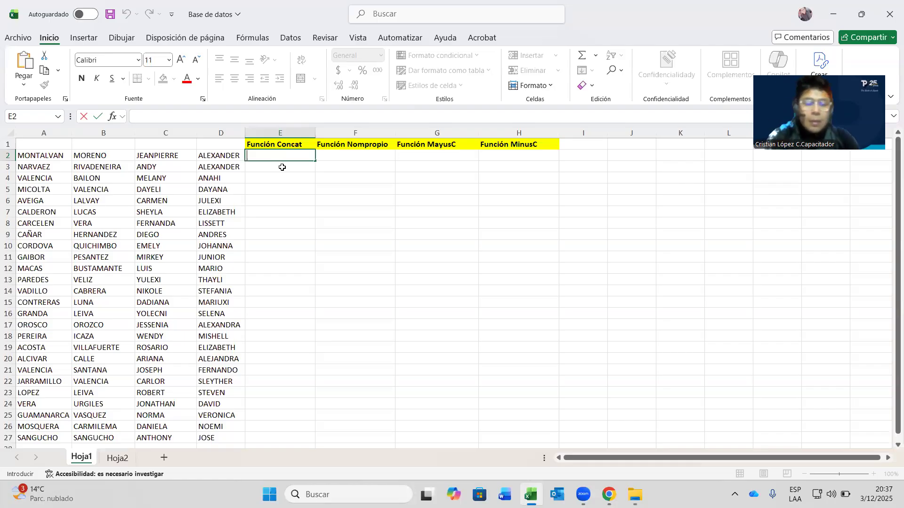
# - Insert CONCAT into E2 from the Fórmulas tab's Texto function list
pyautogui.click(253, 38)
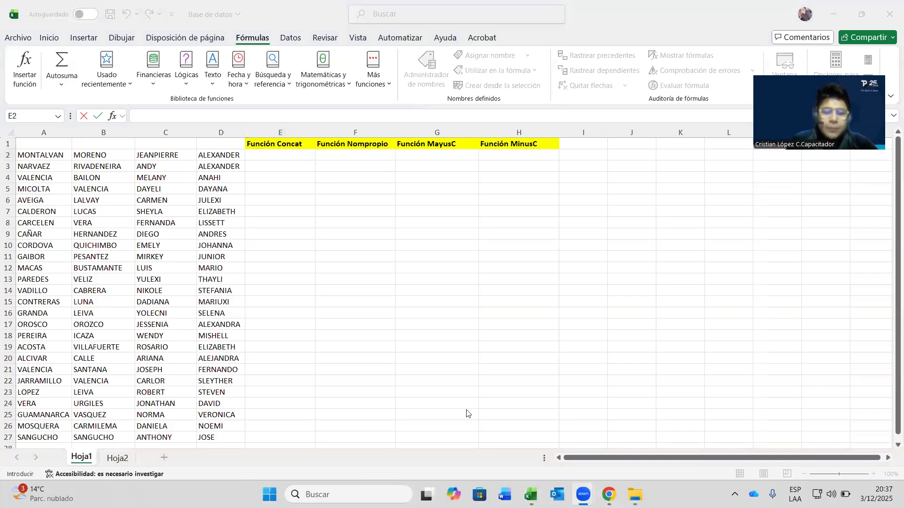
pyautogui.moveTo(207, 47)
pyautogui.mouseDown()
pyautogui.moveTo(199, 66)
pyautogui.moveTo(219, 91)
pyautogui.moveTo(229, 54)
pyautogui.mouseUp()
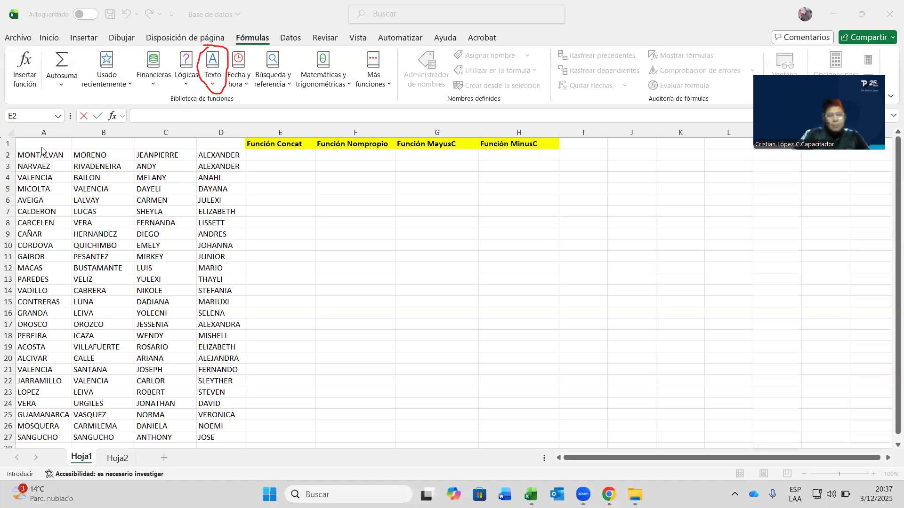
pyautogui.click(226, 66)
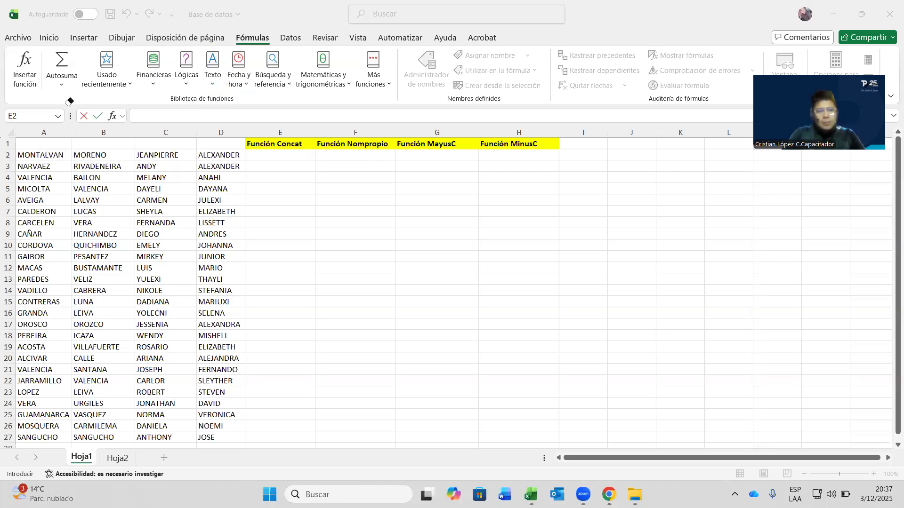
pyautogui.click(210, 86)
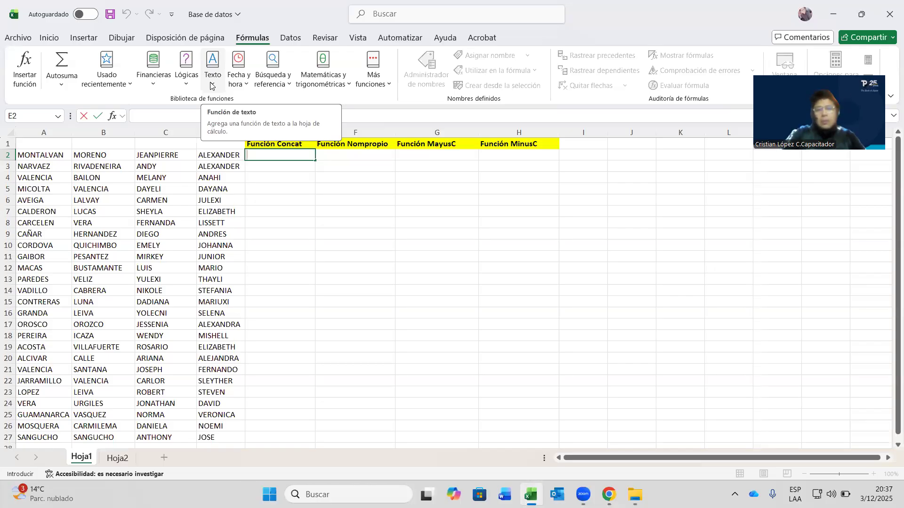
pyautogui.click(211, 86)
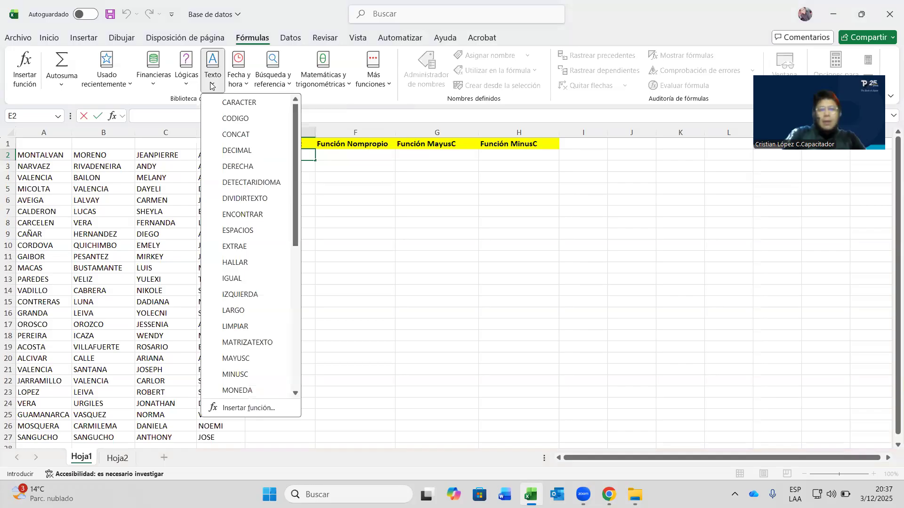
pyautogui.click(249, 135)
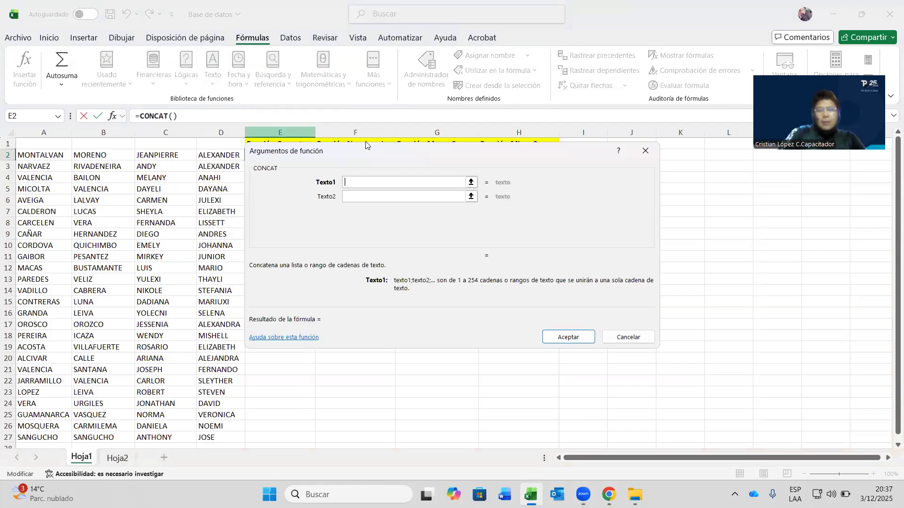
pyautogui.moveTo(367, 155); pyautogui.dragTo(396, 183)
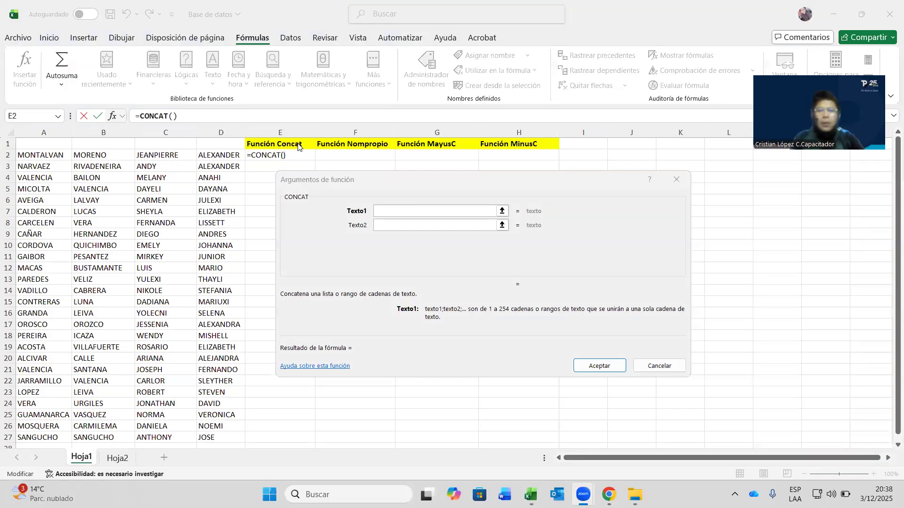
pyautogui.click(394, 184)
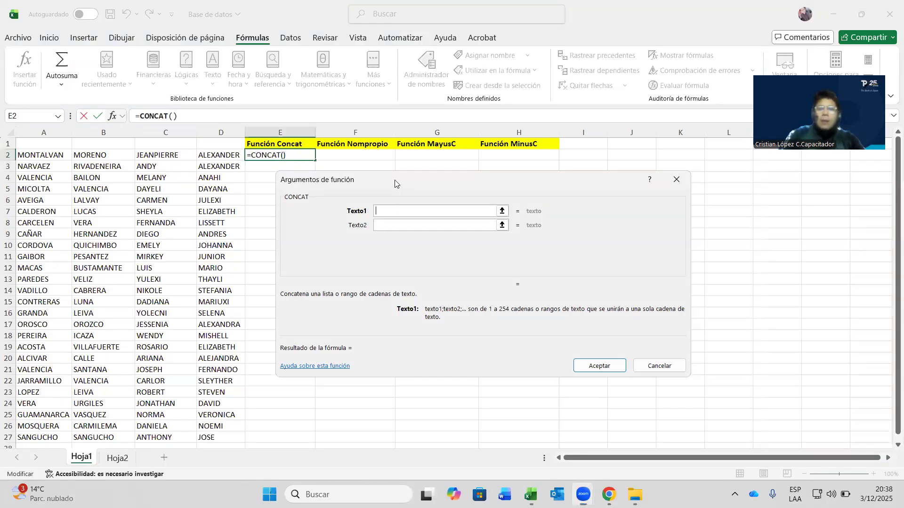
pyautogui.moveTo(395, 184); pyautogui.dragTo(457, 158)
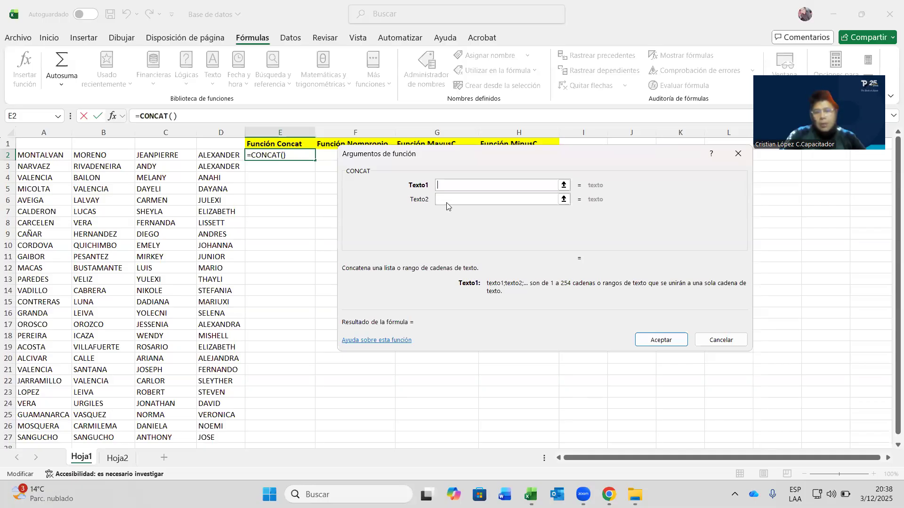
pyautogui.click(450, 187)
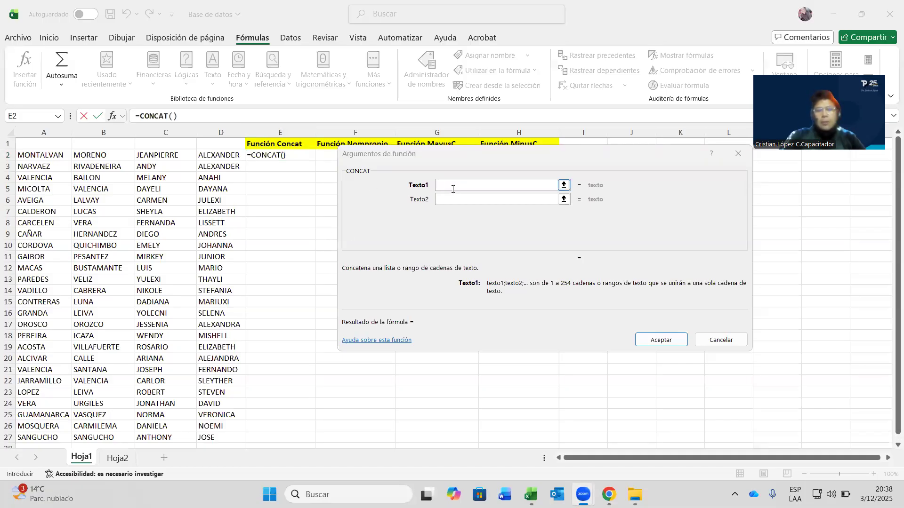
pyautogui.click(453, 189)
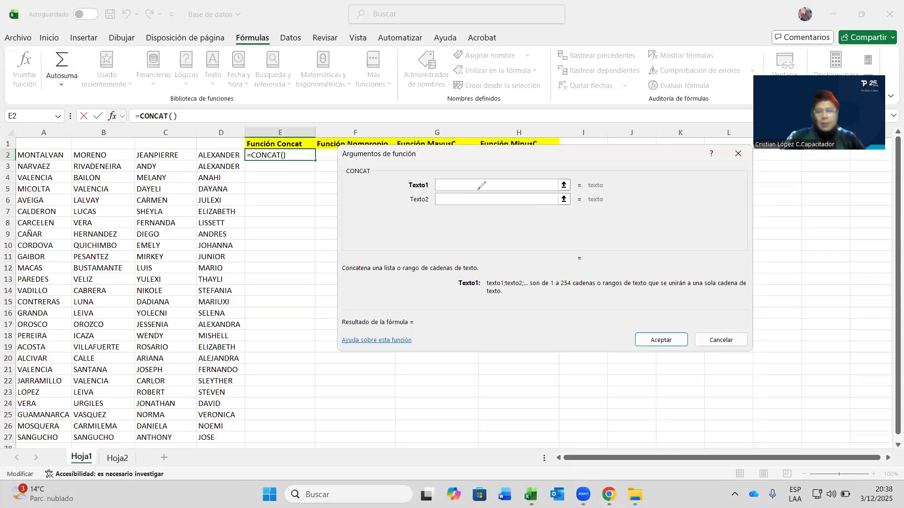
pyautogui.click(460, 186)
pyautogui.moveTo(498, 183); pyautogui.dragTo(459, 187)
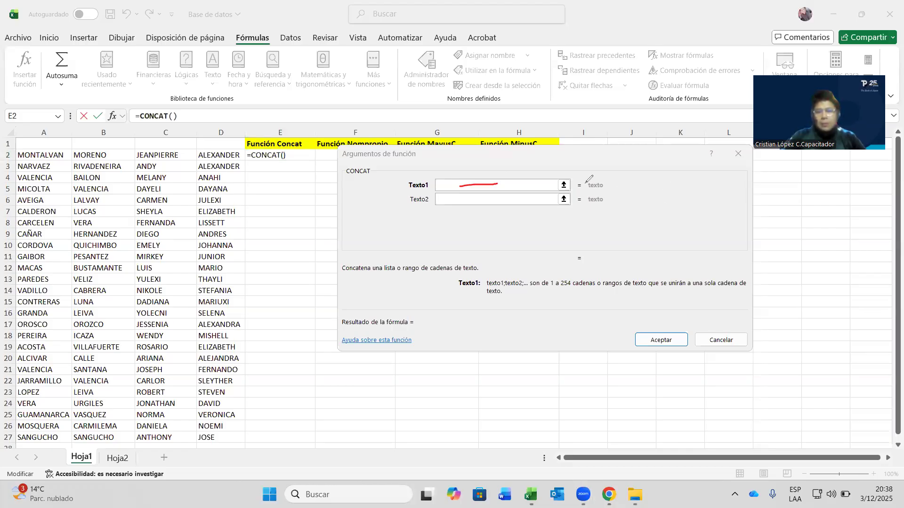
pyautogui.moveTo(575, 179)
pyautogui.mouseDown()
pyautogui.moveTo(577, 192)
pyautogui.moveTo(628, 185)
pyautogui.moveTo(572, 200)
pyautogui.mouseUp()
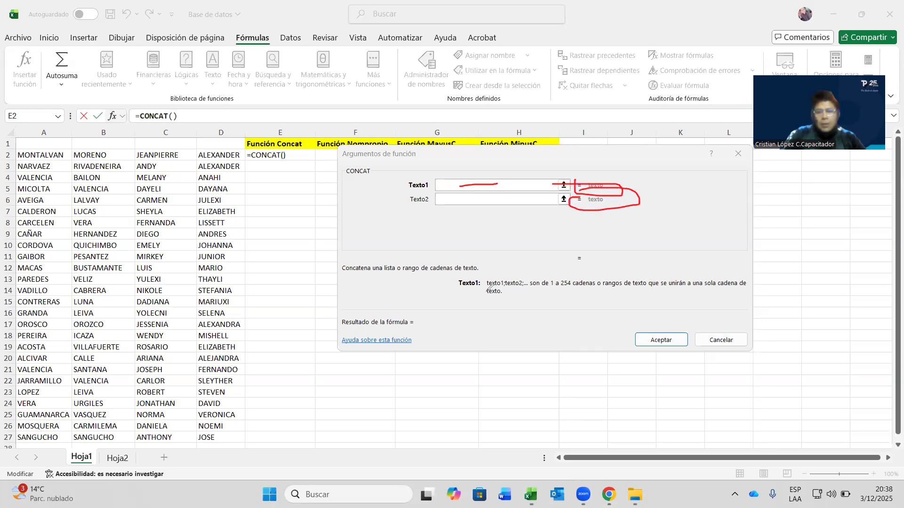
pyautogui.moveTo(345, 280); pyautogui.dragTo(478, 270)
pyautogui.moveTo(347, 334); pyautogui.dragTo(424, 323)
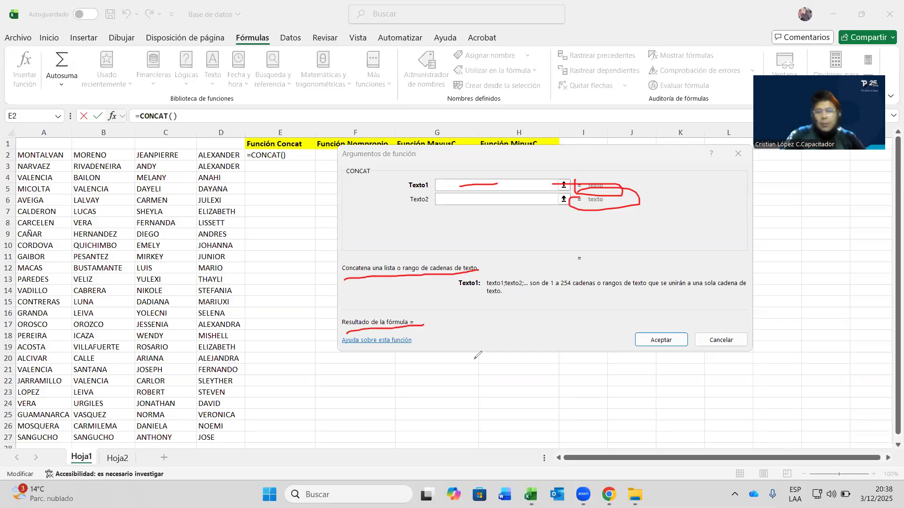
pyautogui.click(480, 297)
pyautogui.moveTo(456, 288)
pyautogui.mouseDown()
pyautogui.moveTo(528, 295)
pyautogui.moveTo(733, 288)
pyautogui.mouseUp()
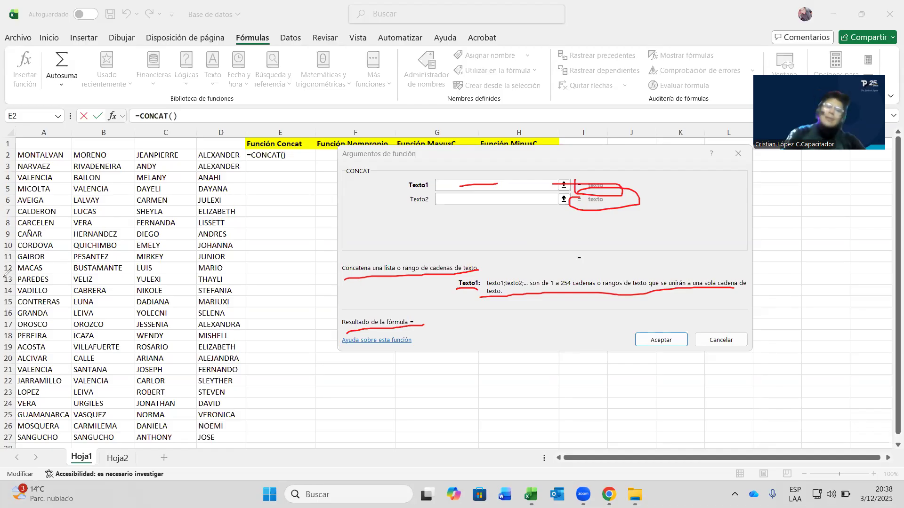
pyautogui.click(429, 280)
pyautogui.moveTo(644, 229)
pyautogui.mouseDown()
pyautogui.moveTo(620, 201)
pyautogui.moveTo(453, 211)
pyautogui.moveTo(453, 178)
pyautogui.moveTo(485, 188)
pyautogui.moveTo(424, 362)
pyautogui.moveTo(339, 283)
pyautogui.mouseUp()
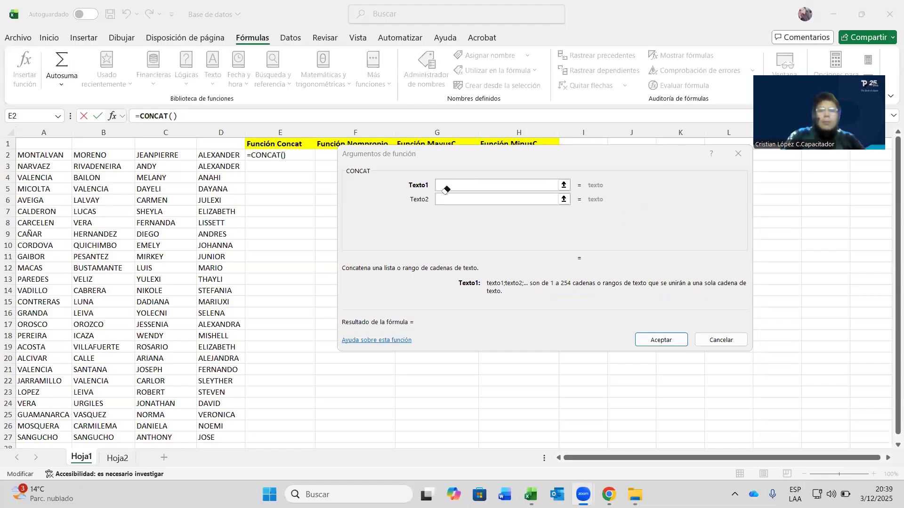
pyautogui.click(478, 184)
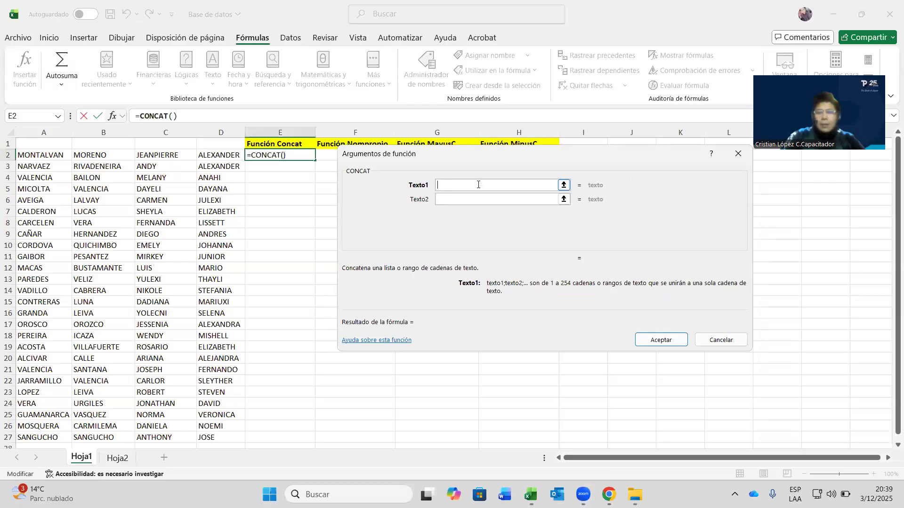
# - Set CONCAT's arguments to C2 and A3, giving =CONCAT(C2;A3) in E2
pyautogui.click(186, 153)
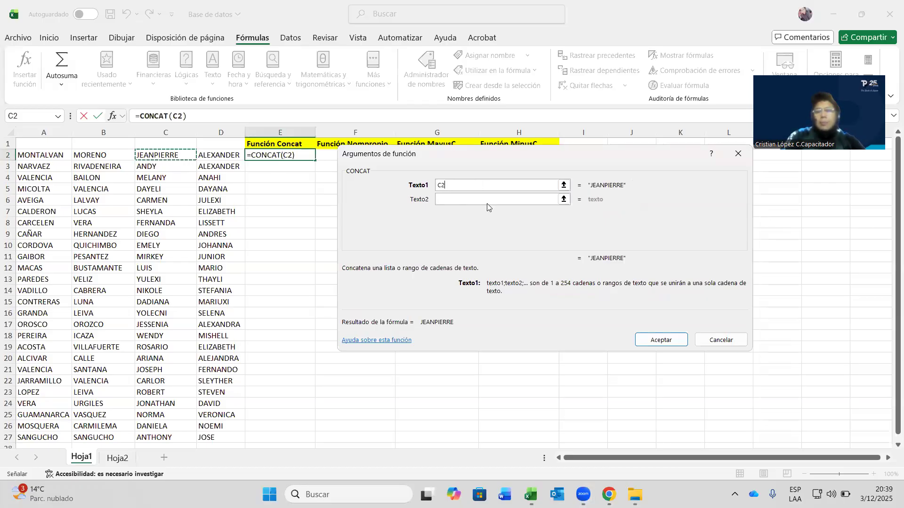
pyautogui.press('Tab')
pyautogui.click(59, 165)
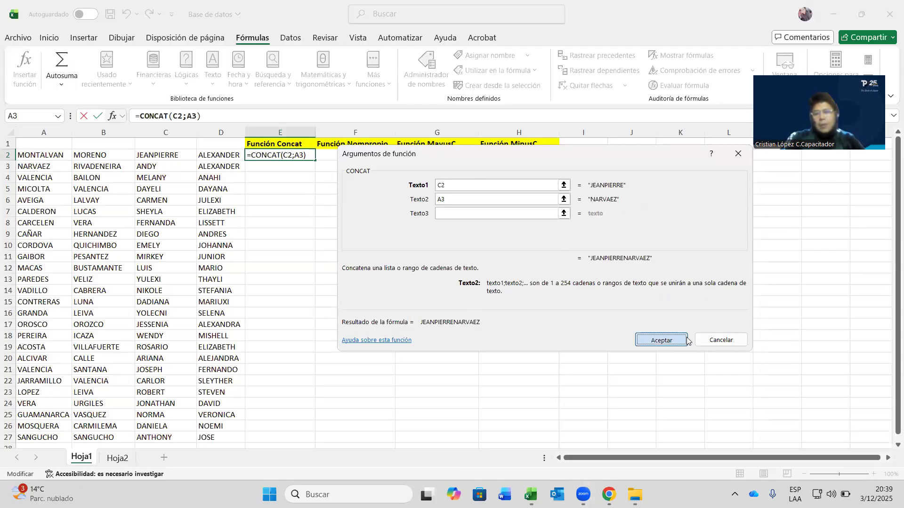
pyautogui.click(685, 340)
# - Widen column E to fit the joined name and reselect E2
pyautogui.moveTo(317, 131); pyautogui.dragTo(324, 182)
pyautogui.click(308, 178)
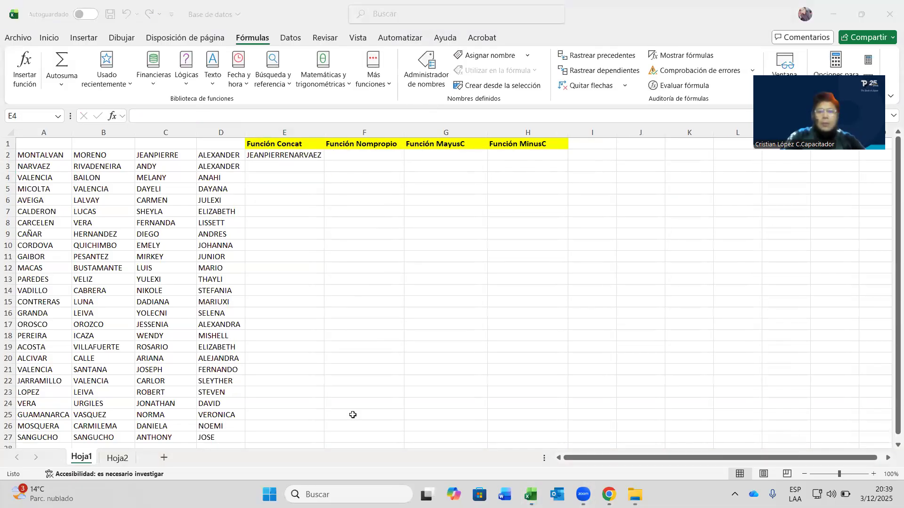
pyautogui.click(325, 130)
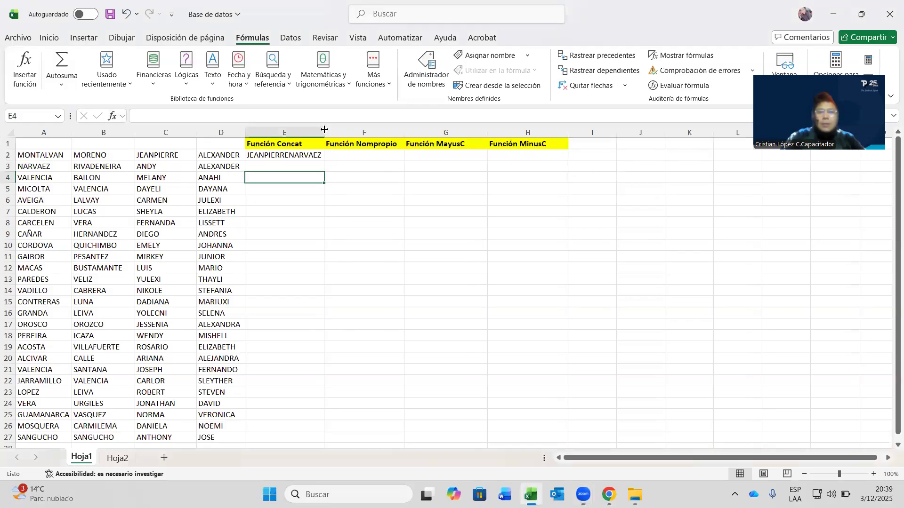
pyautogui.moveTo(325, 129); pyautogui.dragTo(334, 130)
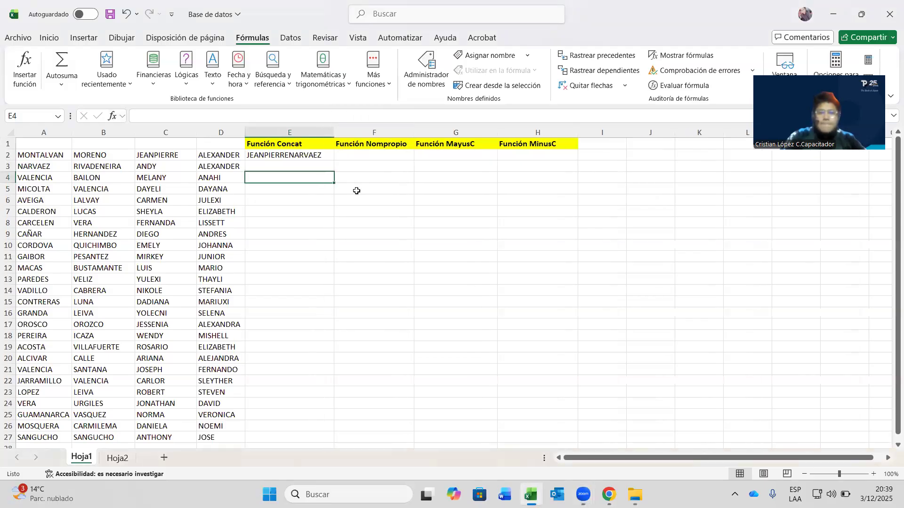
pyautogui.click(323, 156)
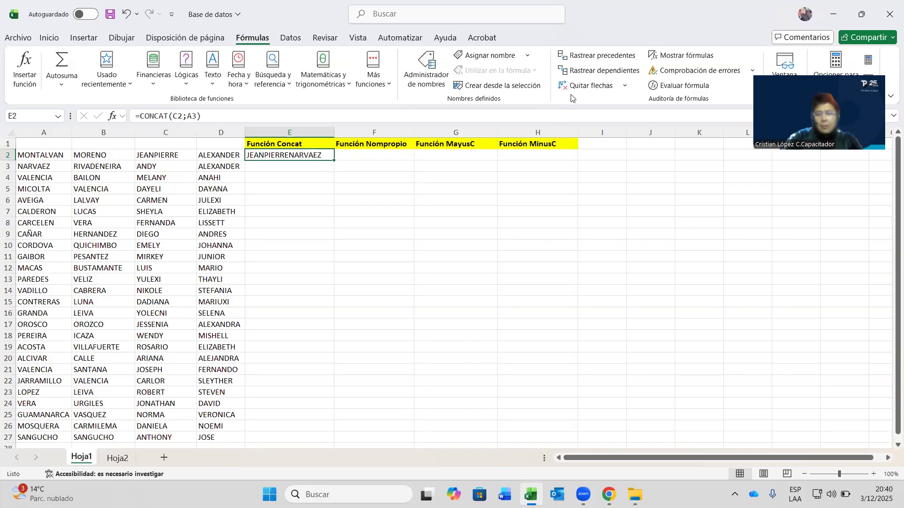
# - Edit E2's =CONCAT(C2;A3) formula and bring up its Function Arguments dialog
pyautogui.click(543, 84)
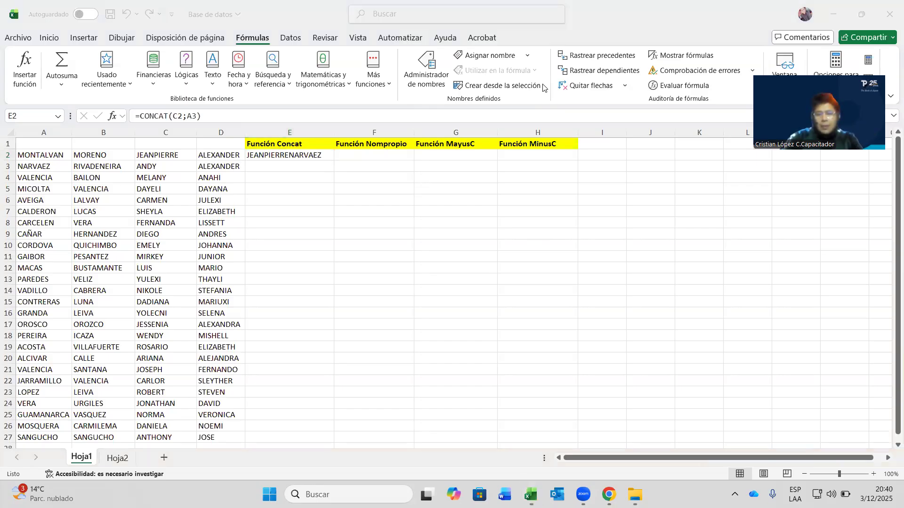
pyautogui.click(283, 154)
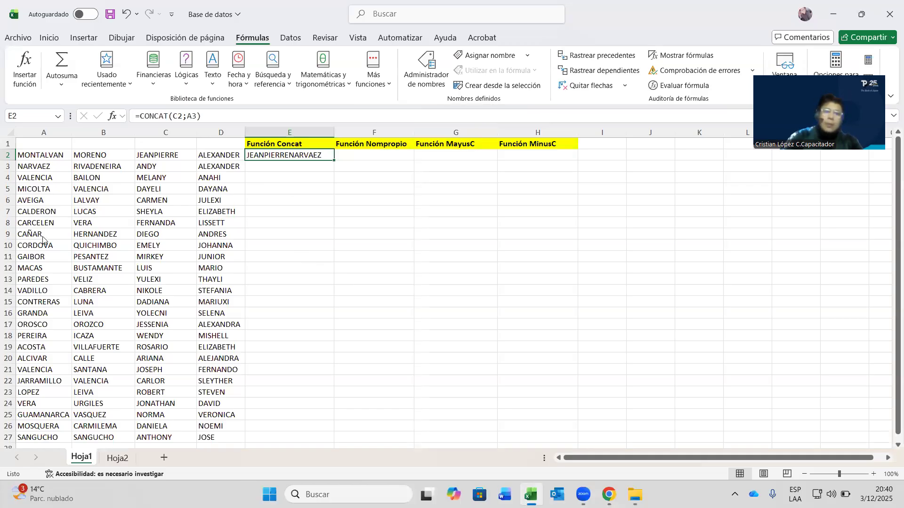
pyautogui.doubleClick(256, 155)
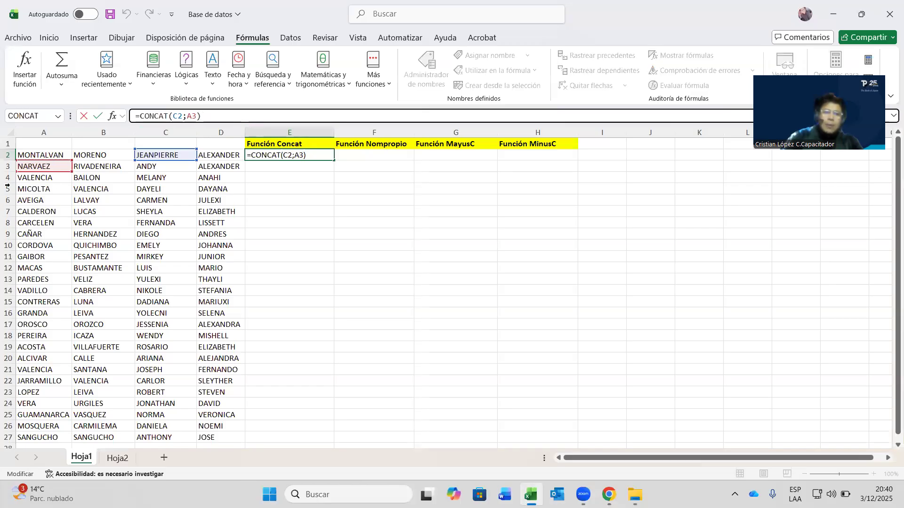
pyautogui.click(112, 115)
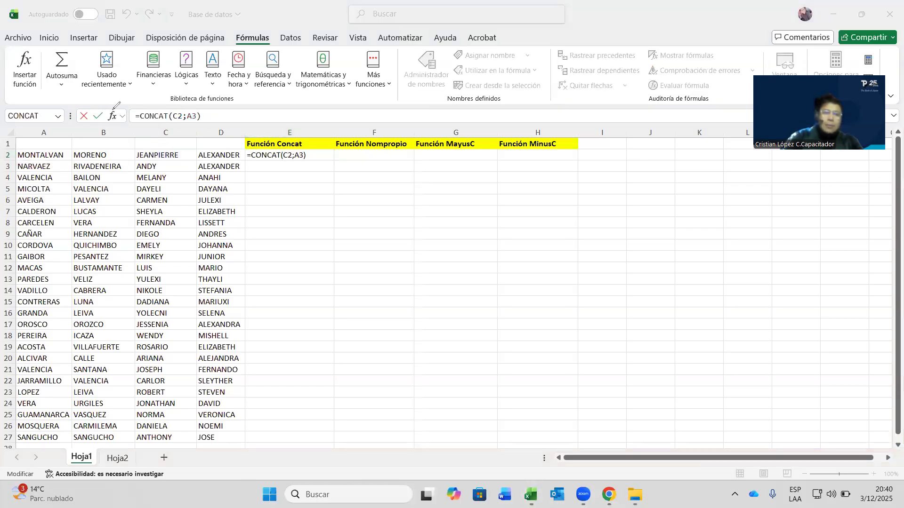
pyautogui.moveTo(122, 121); pyautogui.dragTo(100, 111)
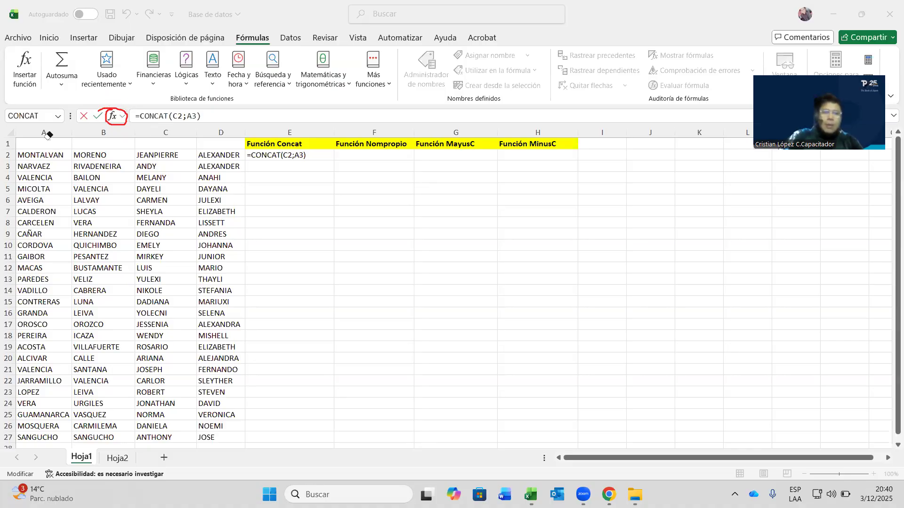
pyautogui.click(108, 106)
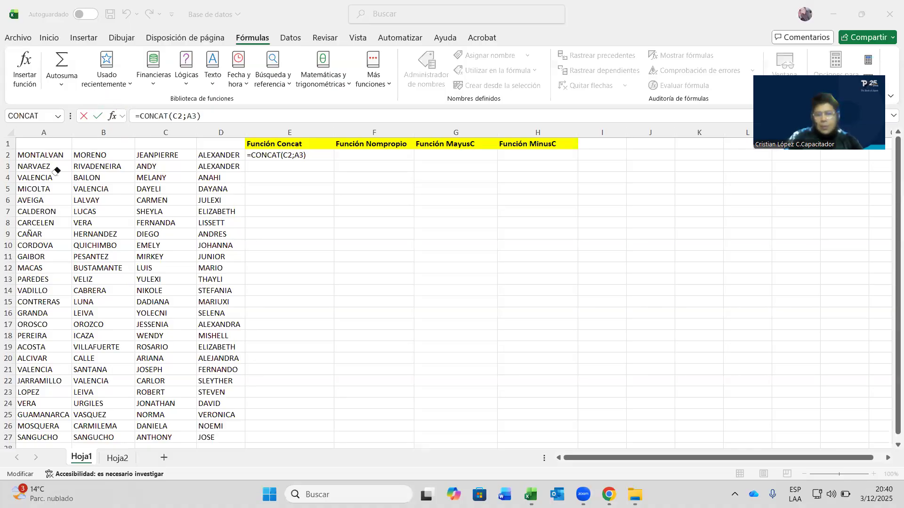
pyautogui.hotkey('alt', 'h')
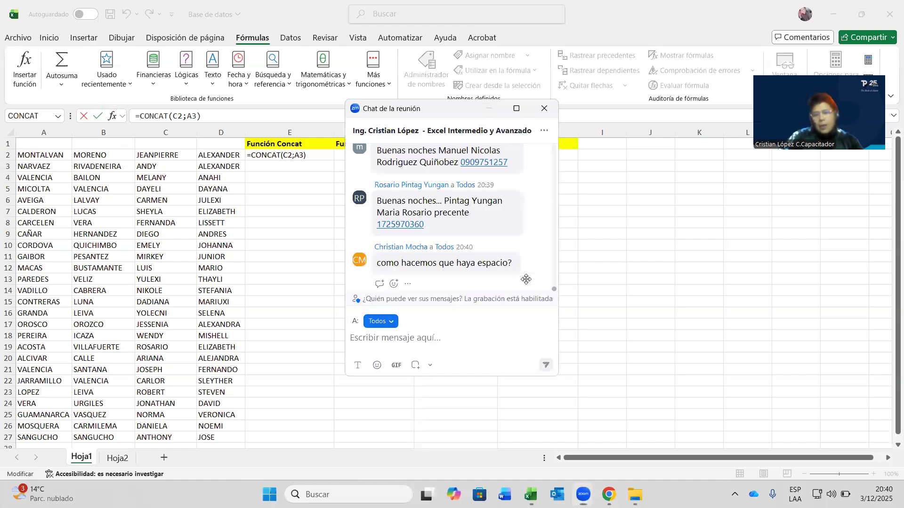
pyautogui.hotkey('alt', 'h')
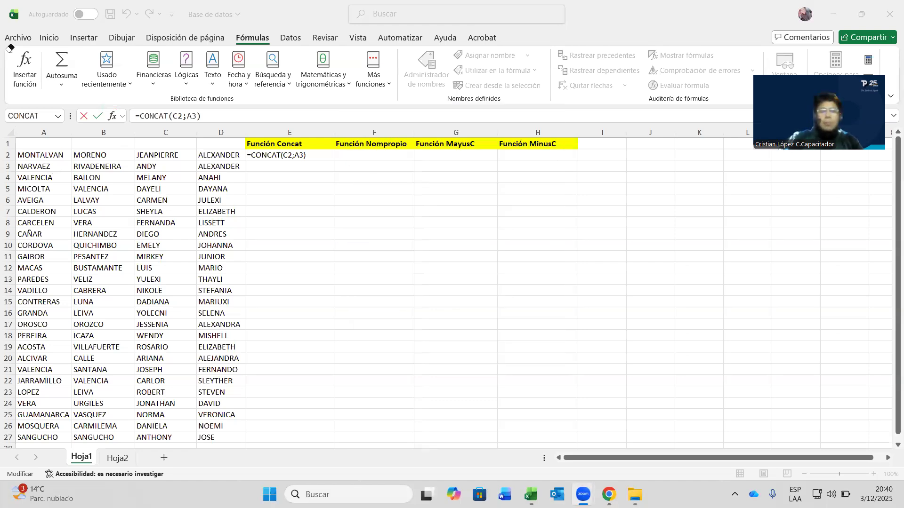
pyautogui.click(115, 117)
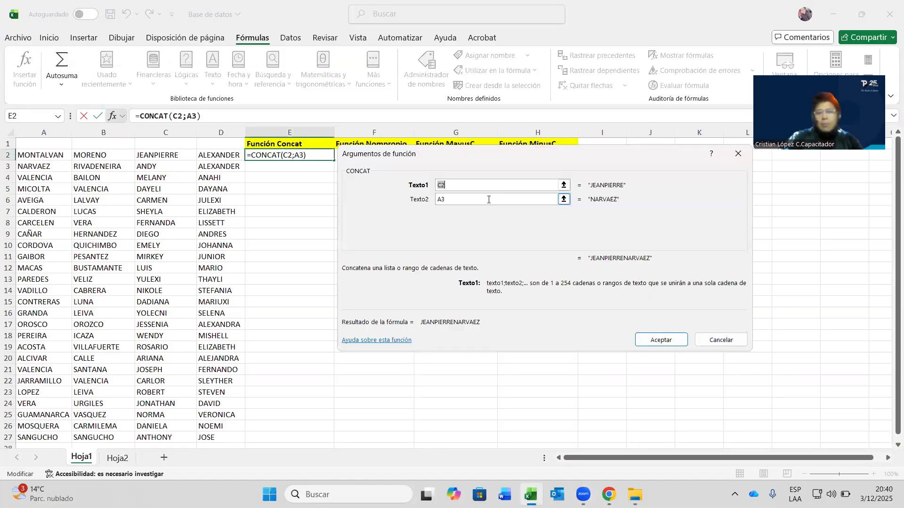
# - Delete A3 from Texto2 and accept =CONCAT(C2), leaving only JEANPIERRE
pyautogui.click(488, 199)
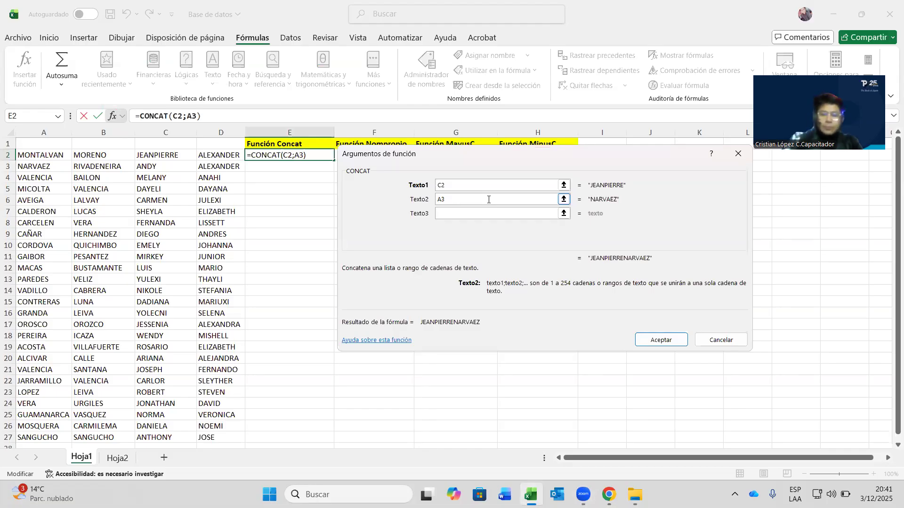
pyautogui.press('BackSpace')
pyautogui.press('BackSpace')
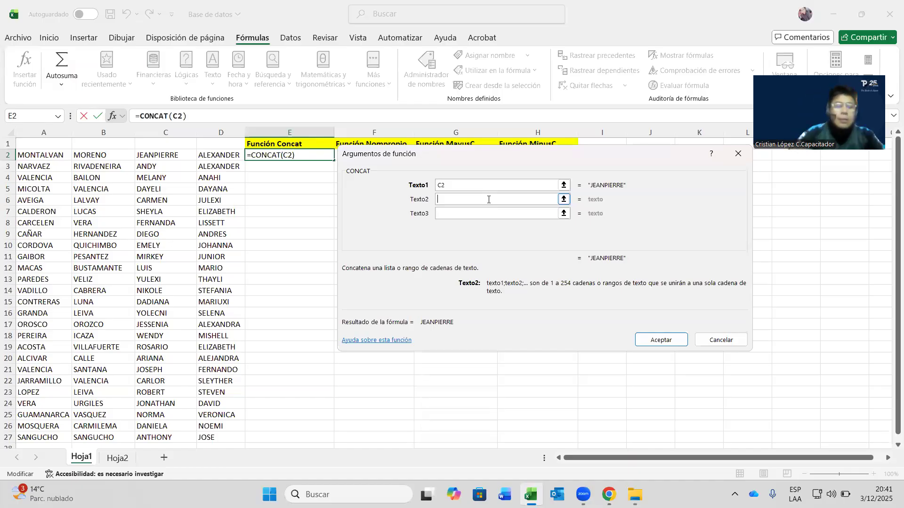
pyautogui.press('Return')
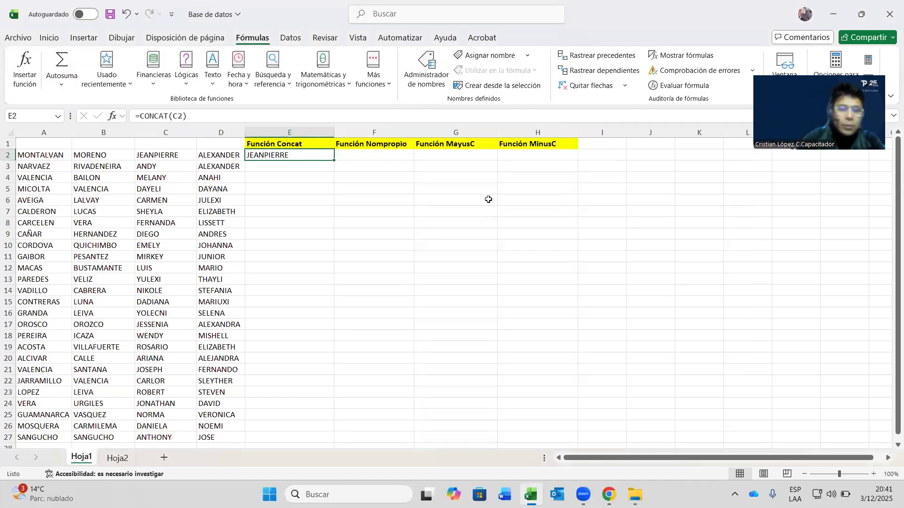
# - Set Texto2 to a space " " and Texto3 to cell A2, building =CONCAT(C2;" ";A2)
pyautogui.click(113, 116)
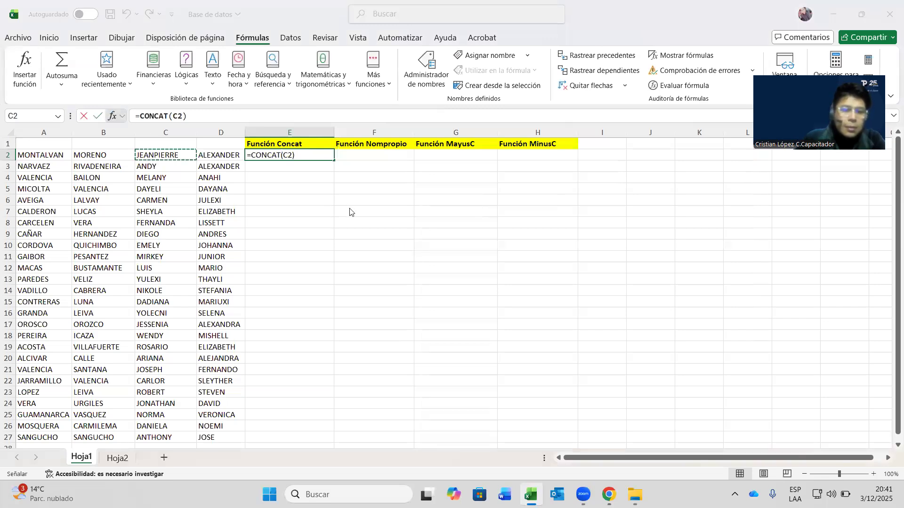
pyautogui.click(439, 199)
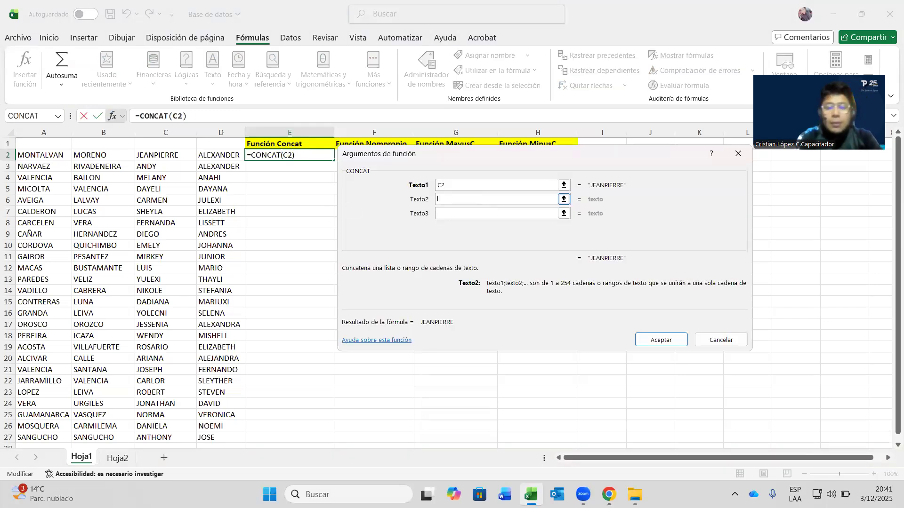
pyautogui.write('" "')
pyautogui.press('BackSpace')
pyautogui.press('BackSpace')
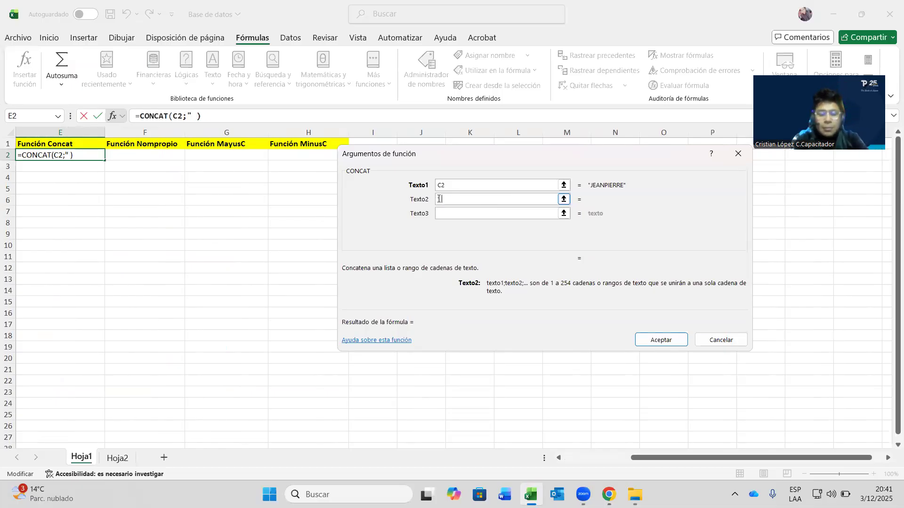
pyautogui.write('"')
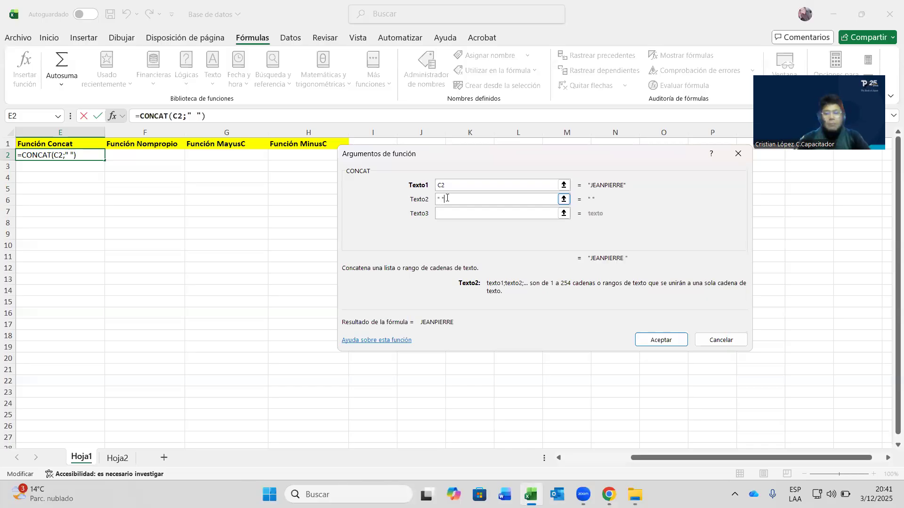
pyautogui.moveTo(778, 457); pyautogui.dragTo(466, 243)
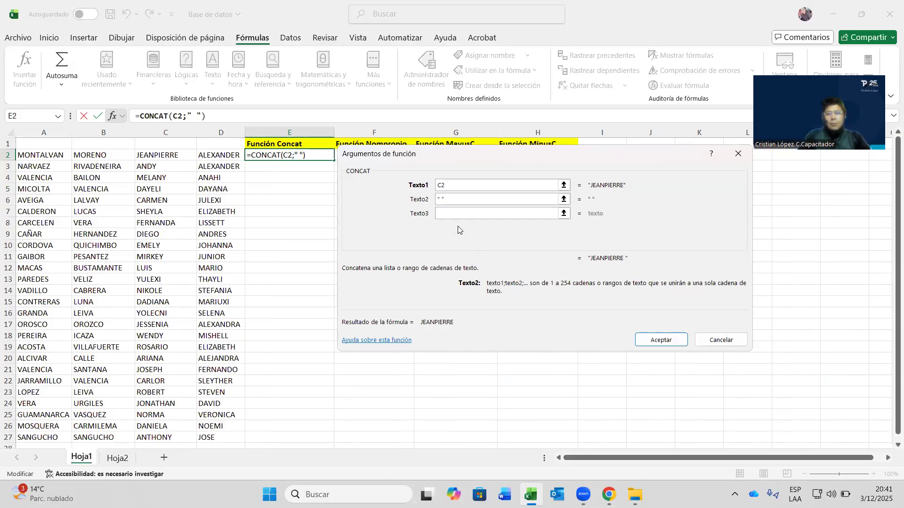
pyautogui.click(453, 214)
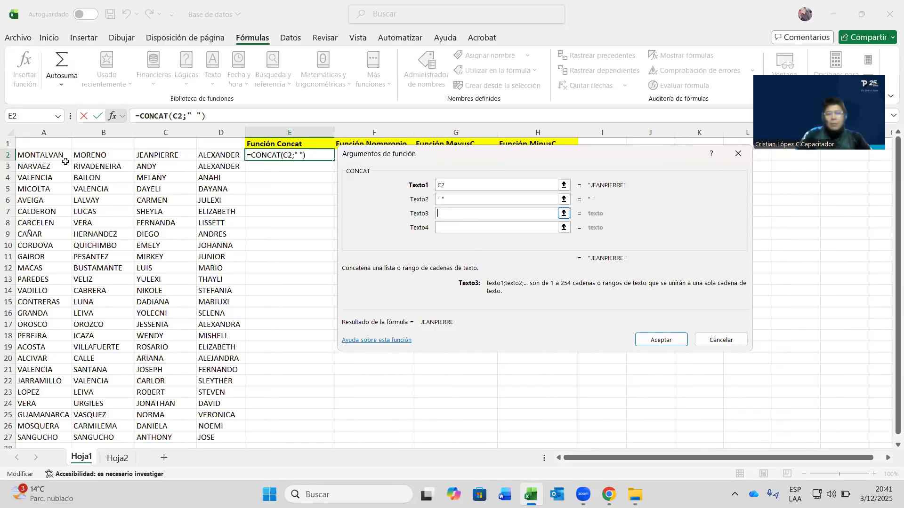
pyautogui.click(40, 155)
pyautogui.click(478, 229)
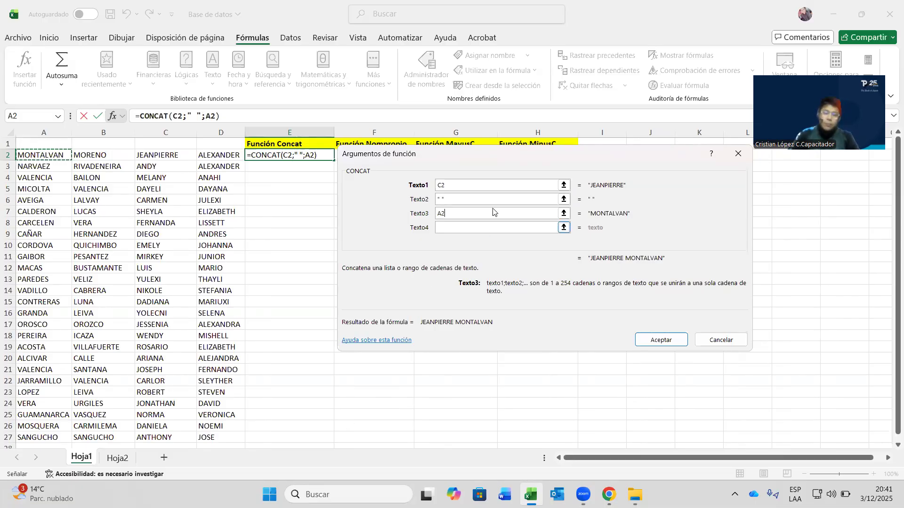
pyautogui.click(534, 100)
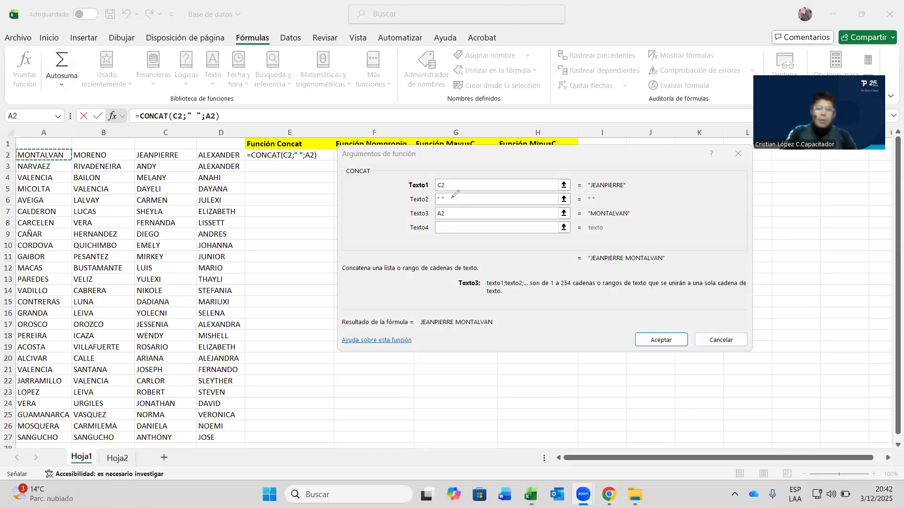
pyautogui.moveTo(432, 193)
pyautogui.mouseDown()
pyautogui.moveTo(451, 195)
pyautogui.moveTo(432, 202)
pyautogui.moveTo(452, 196)
pyautogui.mouseUp()
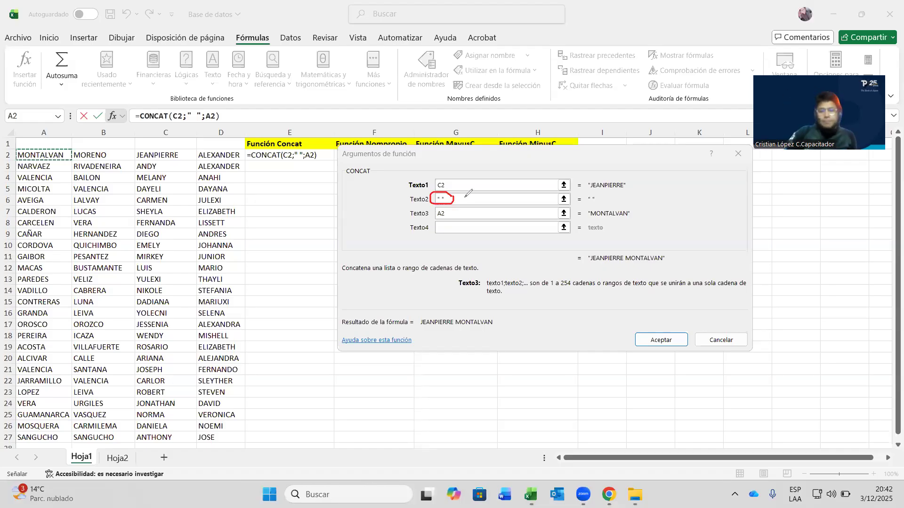
pyautogui.moveTo(463, 197)
pyautogui.mouseDown()
pyautogui.moveTo(538, 200)
pyautogui.moveTo(588, 187)
pyautogui.mouseUp()
pyautogui.moveTo(481, 201); pyautogui.dragTo(602, 223)
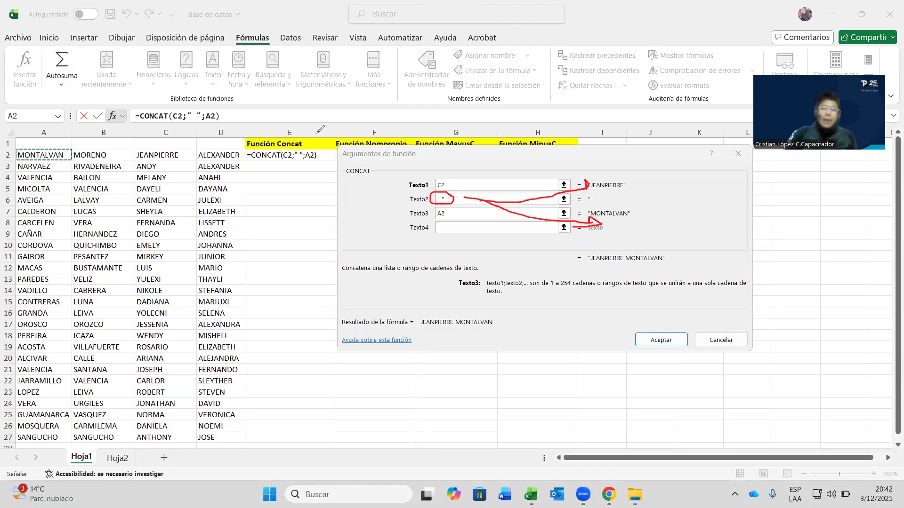
pyautogui.click(585, 190)
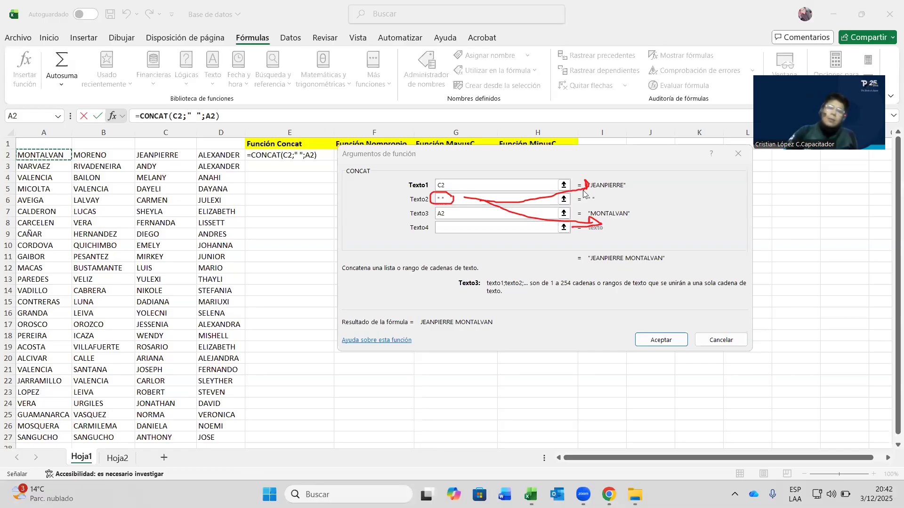
pyautogui.click(585, 228)
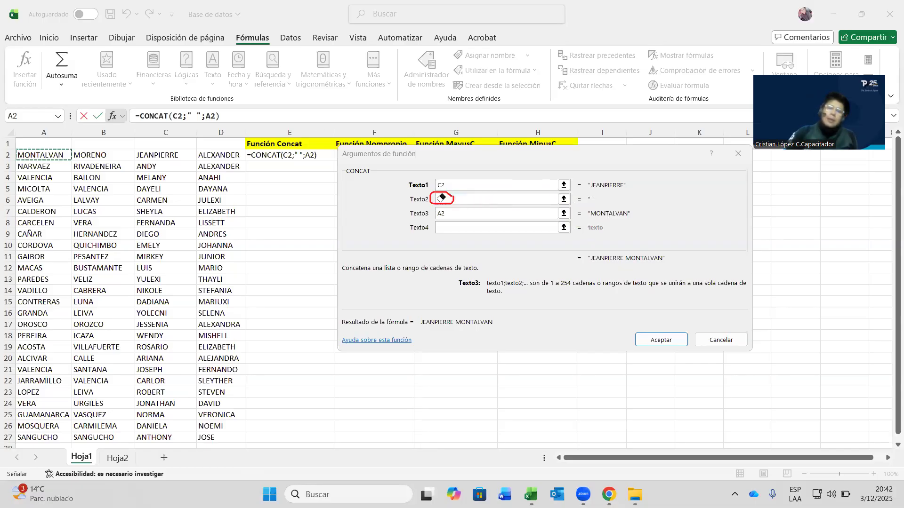
pyautogui.click(444, 175)
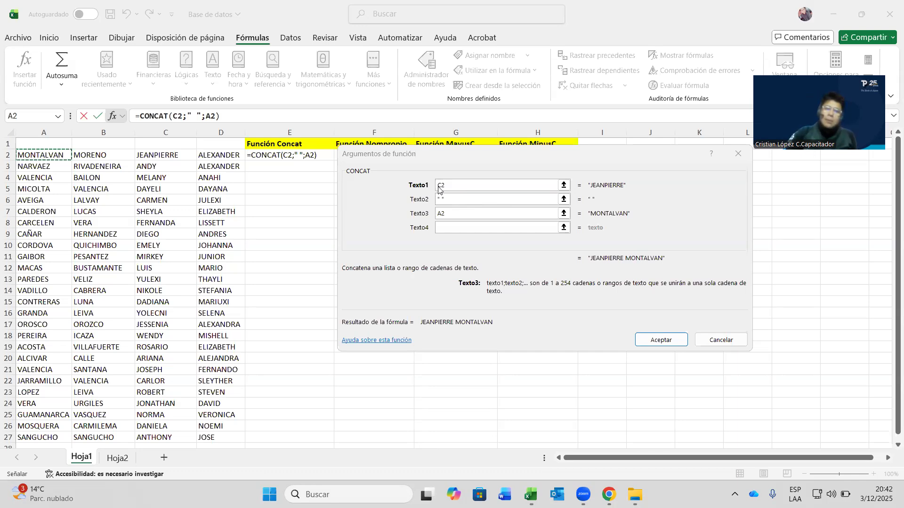
pyautogui.moveTo(437, 184); pyautogui.dragTo(450, 180)
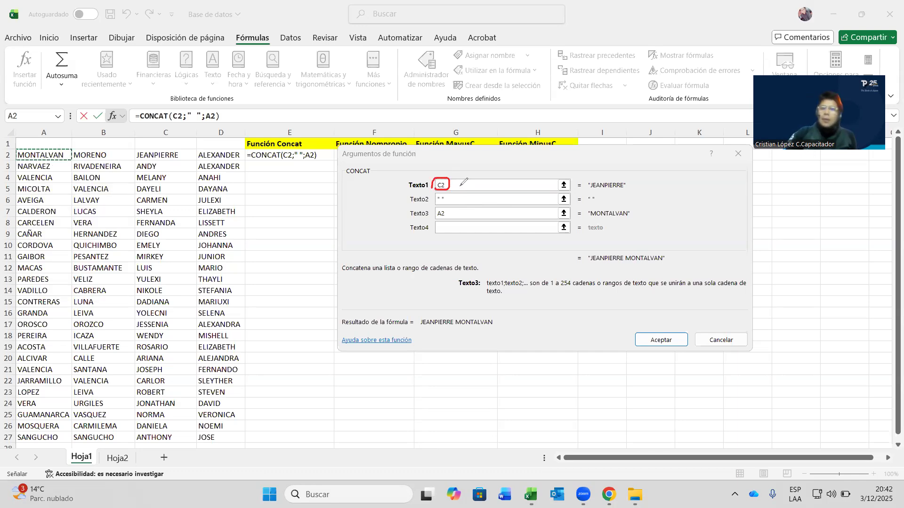
pyautogui.moveTo(562, 183); pyautogui.dragTo(629, 189)
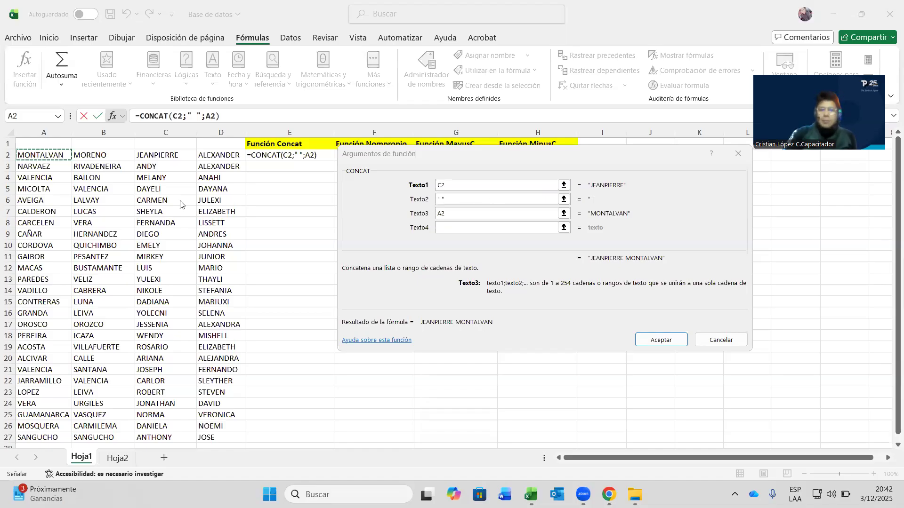
# - Try "-", "/" and "_" as the Texto2 separator, then restore the space and accept
pyautogui.click(441, 199)
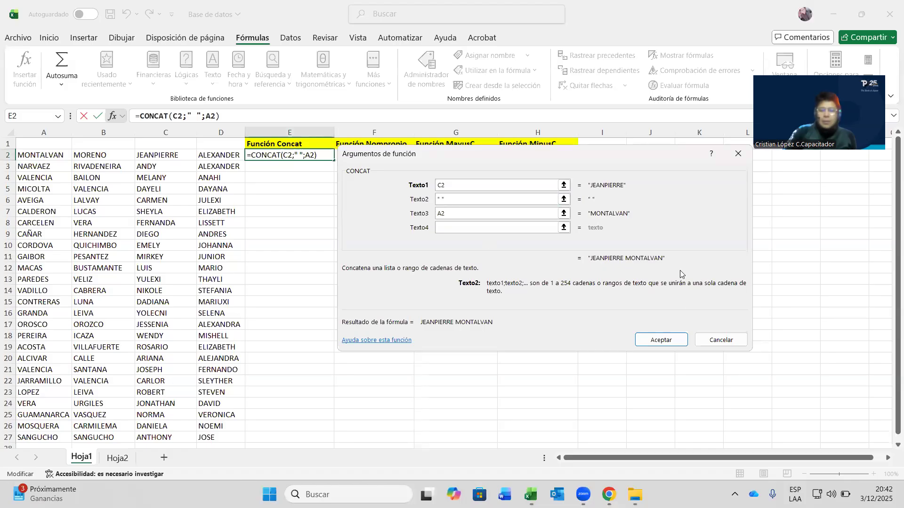
pyautogui.press('BackSpace')
pyautogui.write('-')
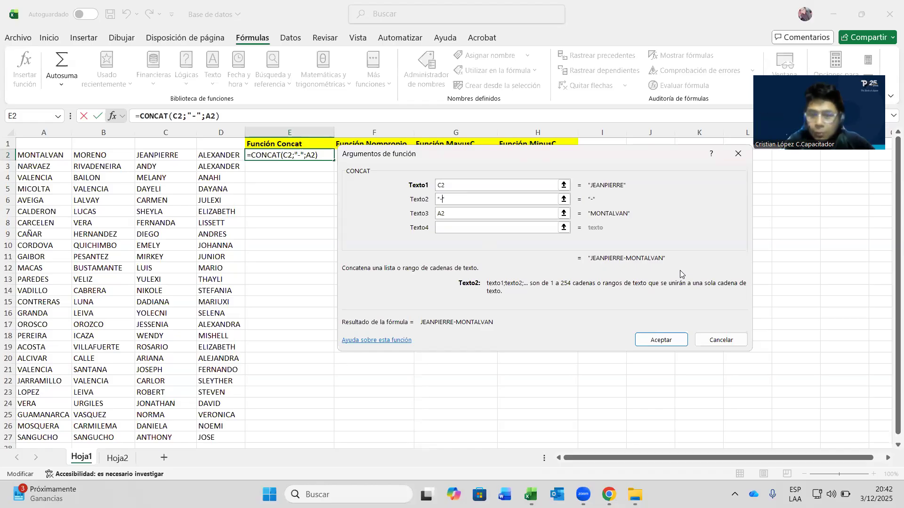
pyautogui.press('BackSpace')
pyautogui.write('/')
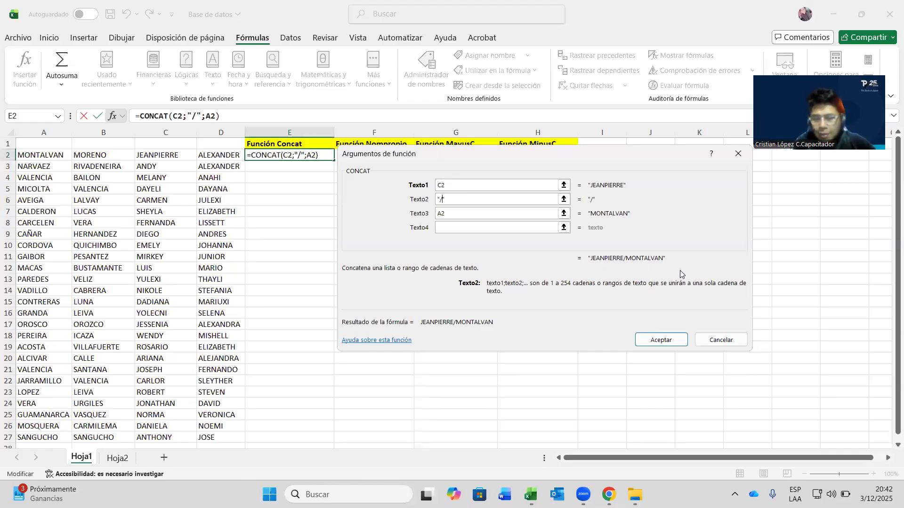
pyautogui.press('BackSpace')
pyautogui.write('_')
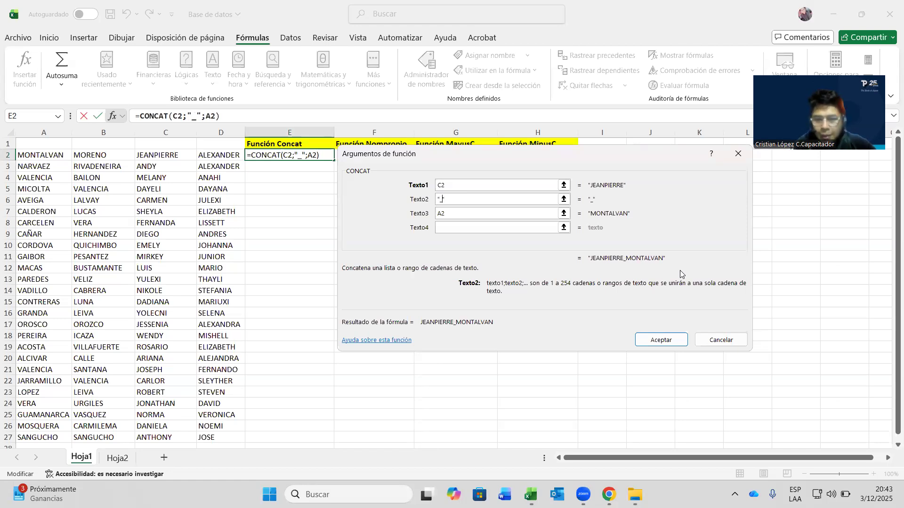
pyautogui.press('BackSpace')
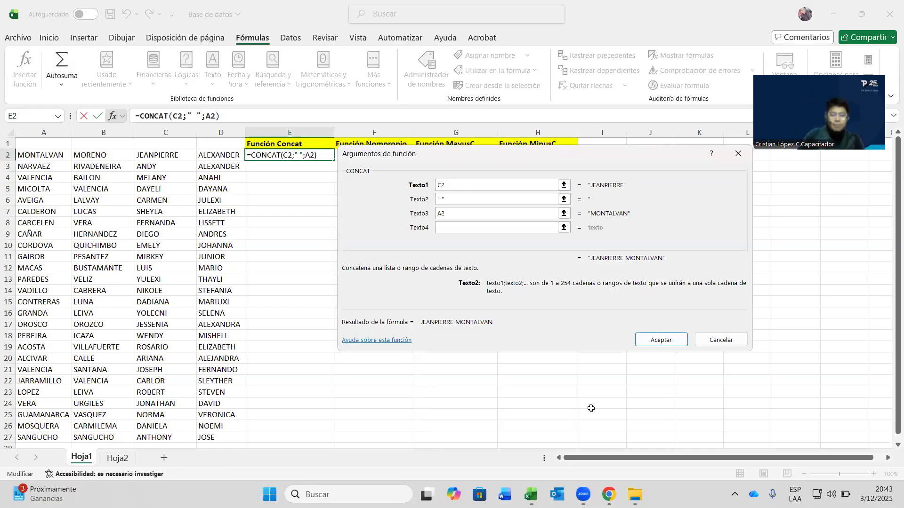
pyautogui.click(657, 345)
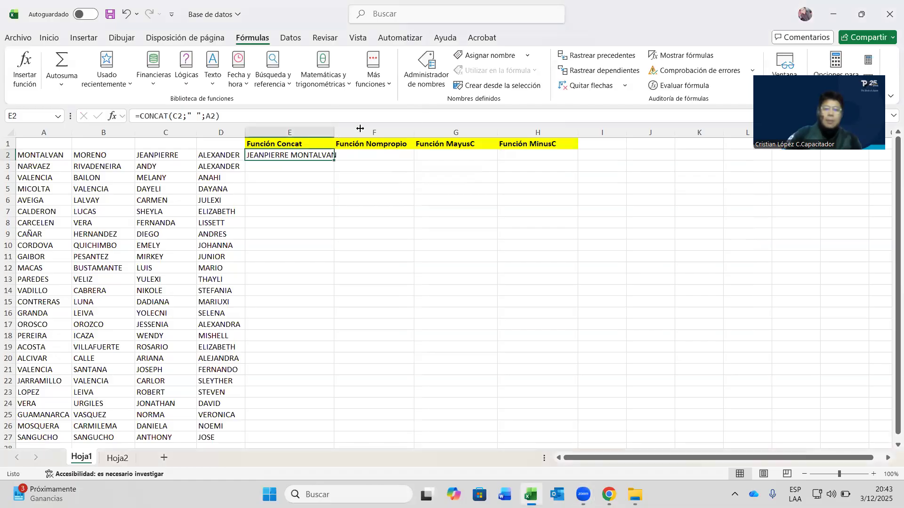
# - Widen column E and copy the CONCAT formula from E2 down to E27
pyautogui.moveTo(338, 135); pyautogui.dragTo(367, 133)
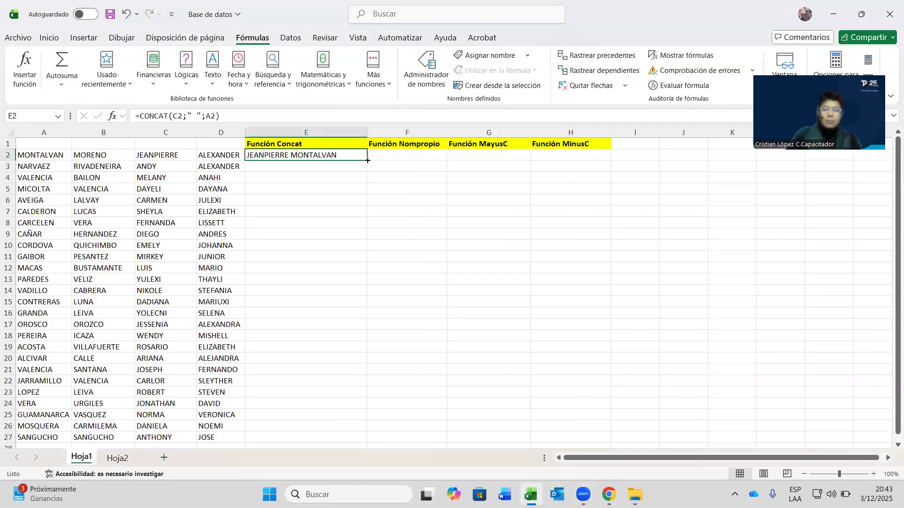
pyautogui.doubleClick(368, 161)
pyautogui.scroll(-5, 323, 290)
pyautogui.scroll(5, 339, 282)
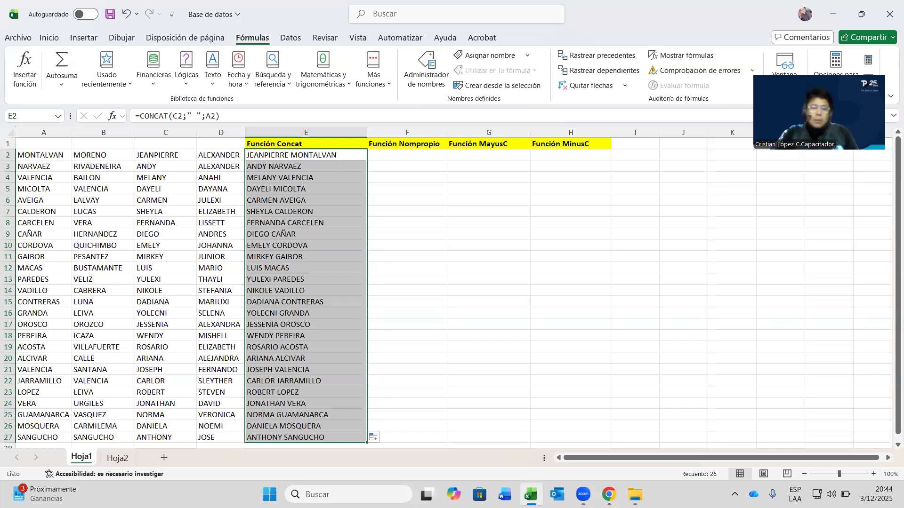
pyautogui.click(422, 295)
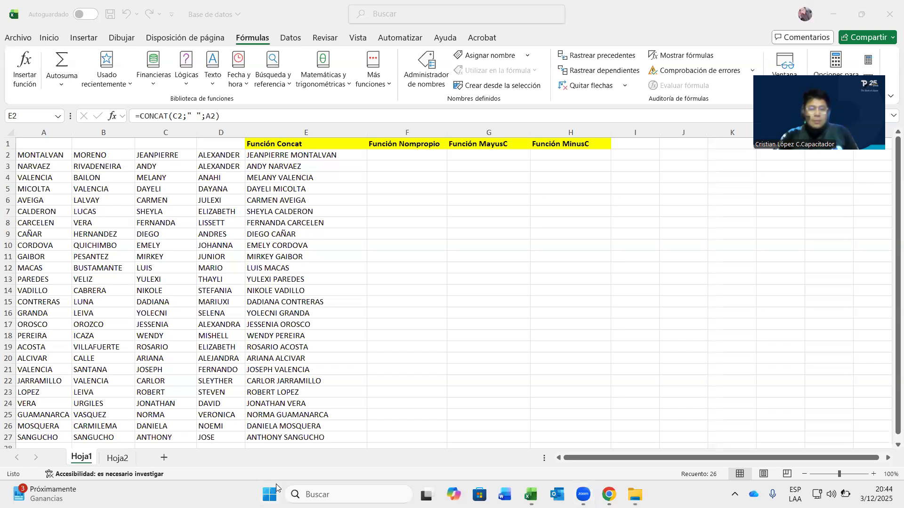
pyautogui.click(396, 157)
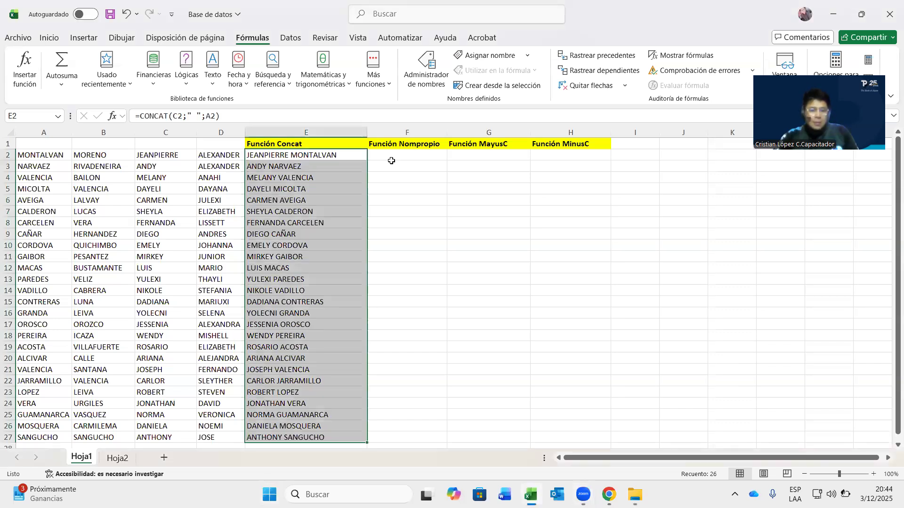
pyautogui.doubleClick(396, 158)
pyautogui.press('Escape')
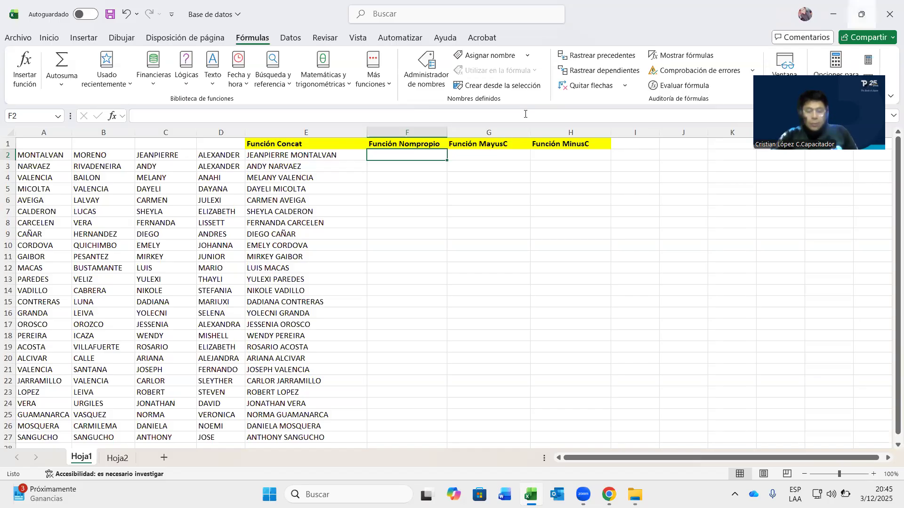
# - Select F2 and pick NOMPROPIO from the Texto functions list
pyautogui.click(315, 156)
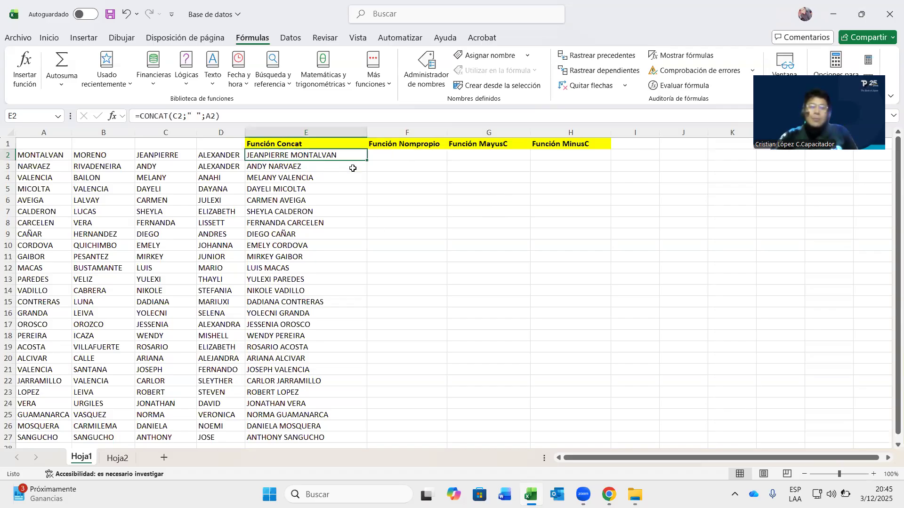
pyautogui.click(413, 158)
pyautogui.click(213, 83)
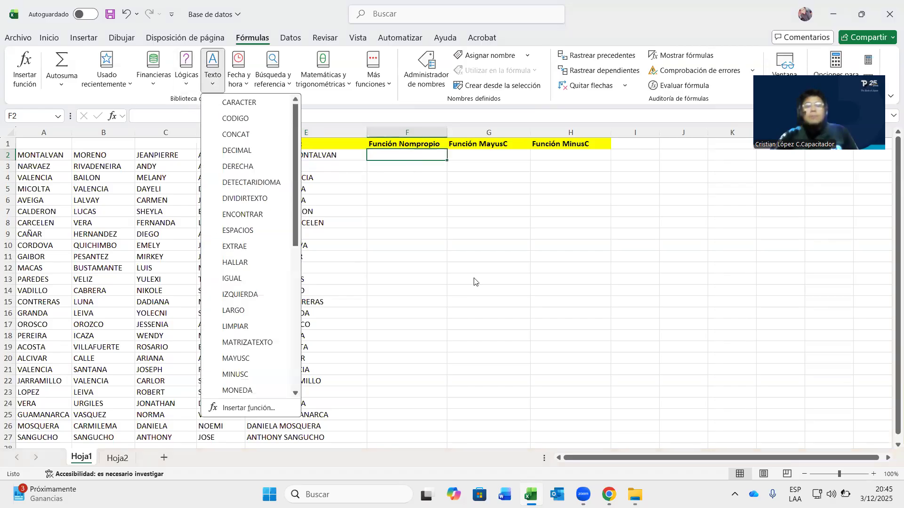
pyautogui.scroll(-8, 237, 226)
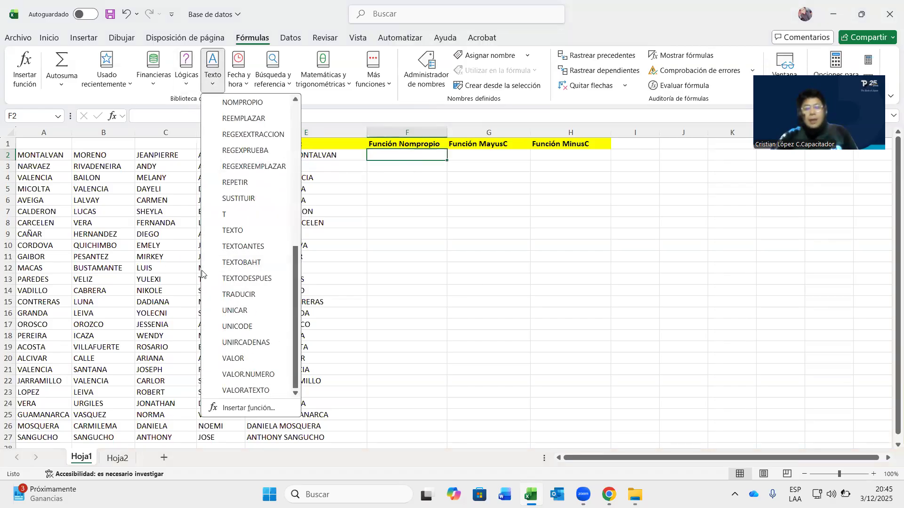
pyautogui.click(256, 104)
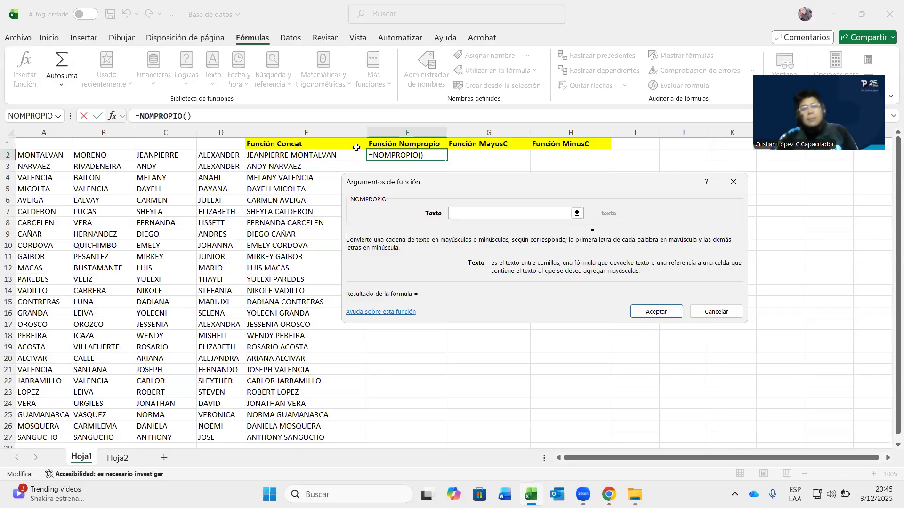
# - Use E2 as NOMPROPIO's Texto argument and accept =NOMPROPIO(E2)
pyautogui.click(303, 155)
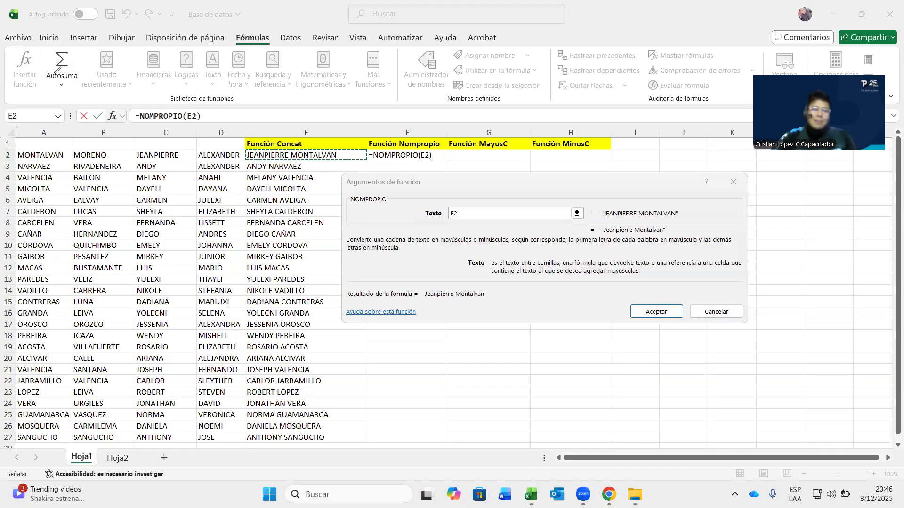
pyautogui.click(643, 311)
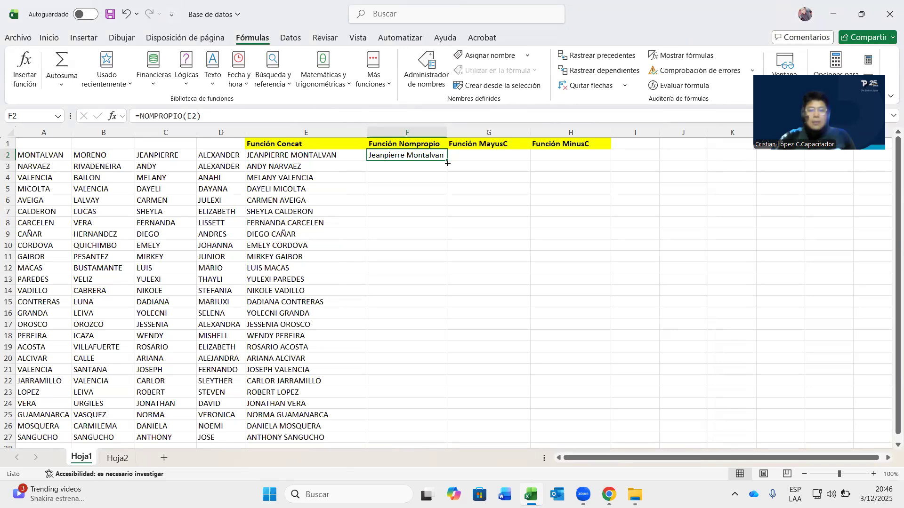
# - Copy =NOMPROPIO(E2) from F2 down to F27 and scroll to check the results
pyautogui.doubleClick(447, 163)
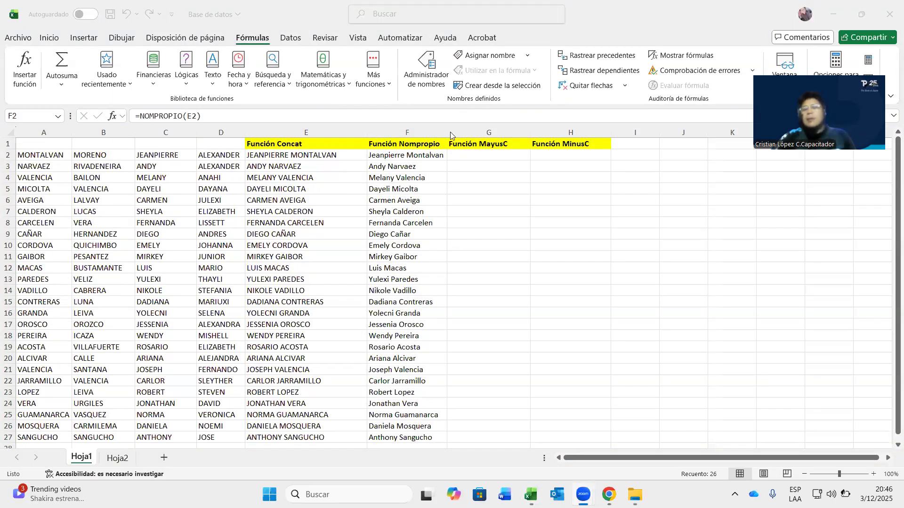
pyautogui.click(412, 153)
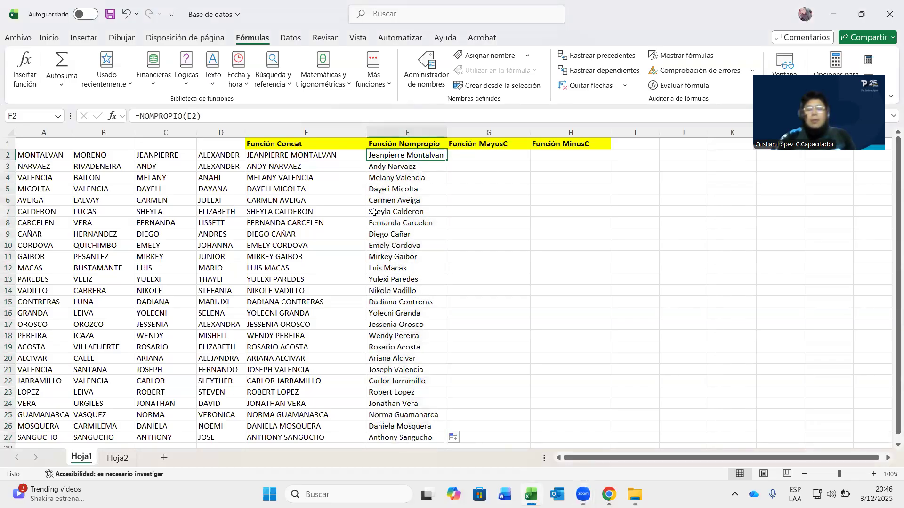
pyautogui.scroll(-5, 382, 223)
pyautogui.scroll(5, 418, 238)
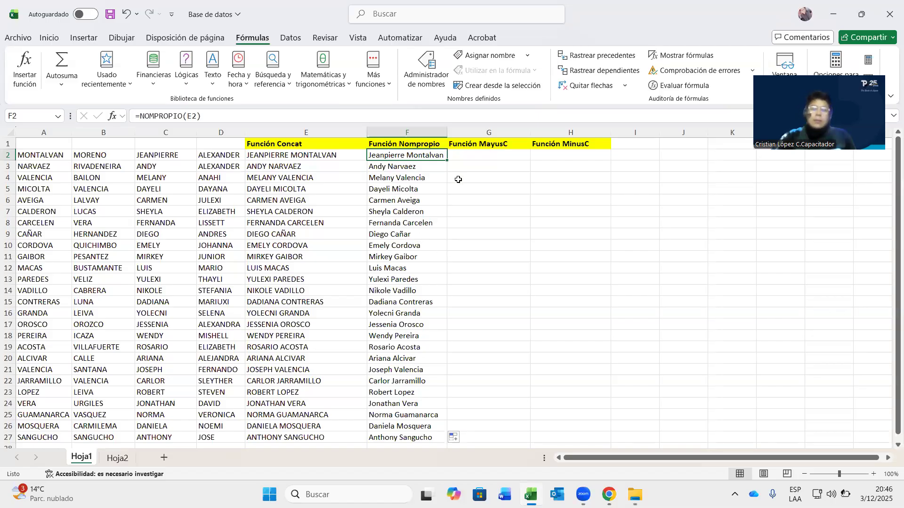
pyautogui.click(476, 157)
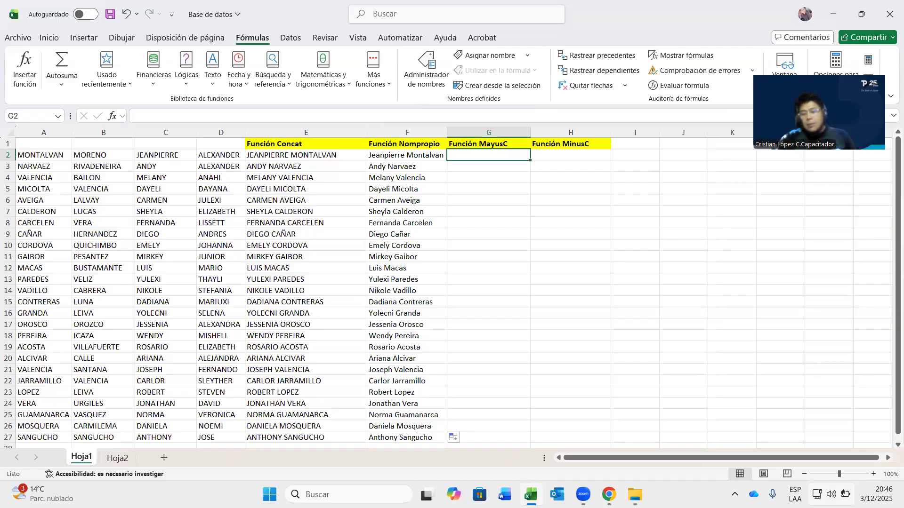
pyautogui.press('super+a')
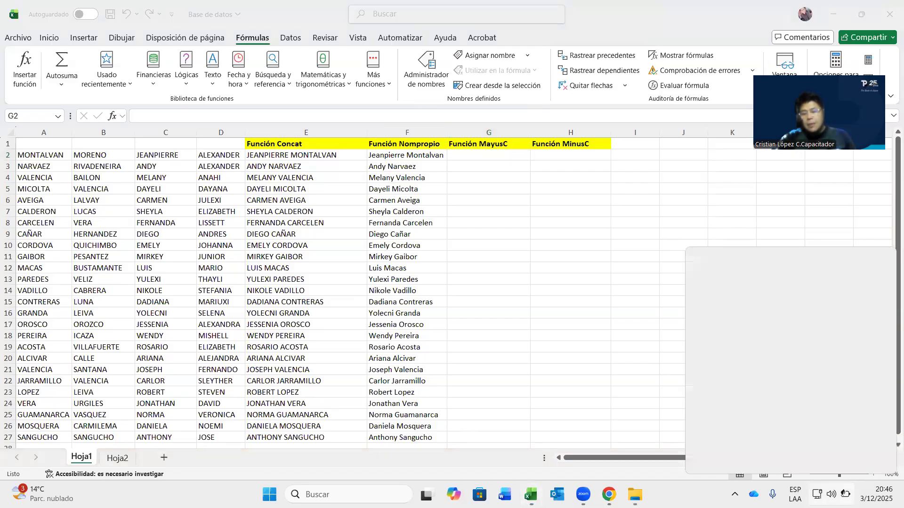
pyautogui.press('Escape')
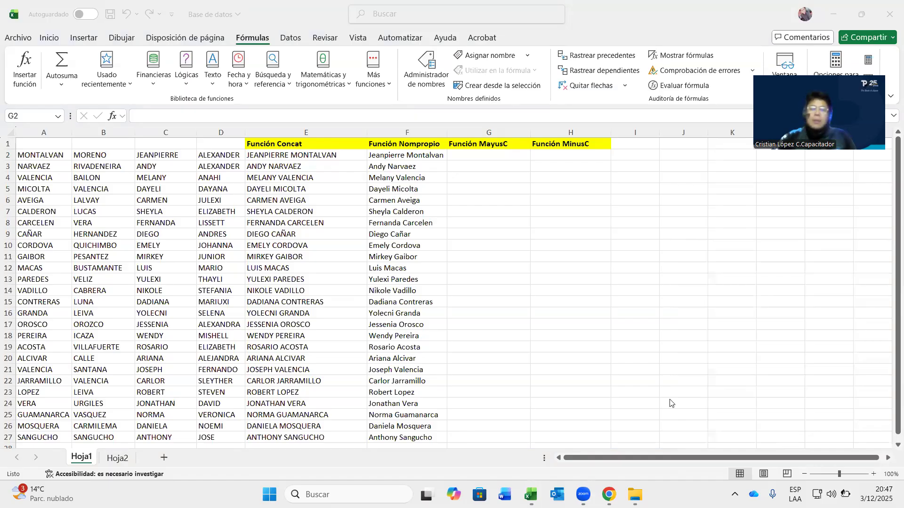
pyautogui.click(470, 158)
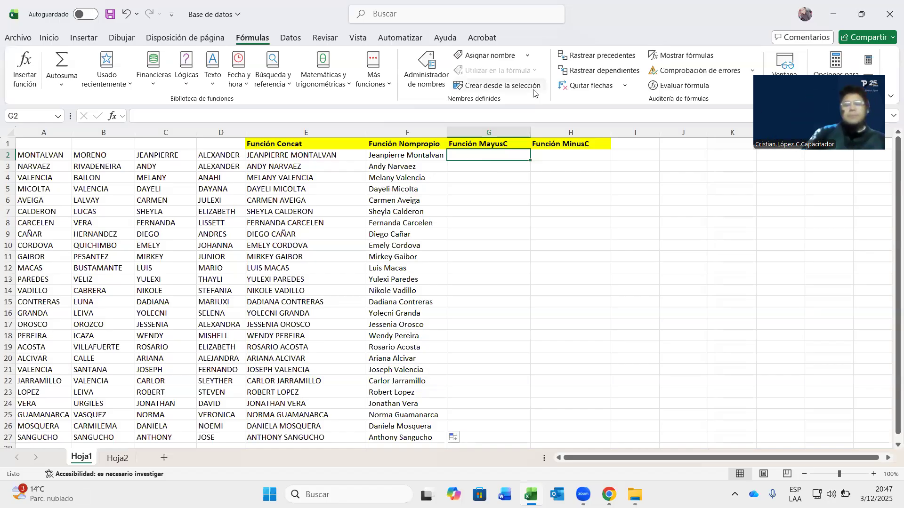
pyautogui.click(542, 165)
pyautogui.click(526, 144)
pyautogui.click(559, 143)
pyautogui.click(502, 147)
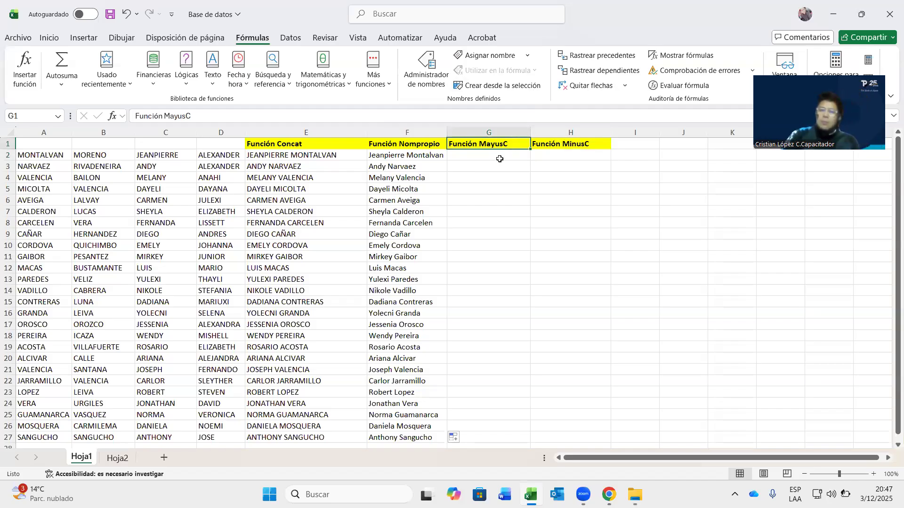
pyautogui.click(505, 154)
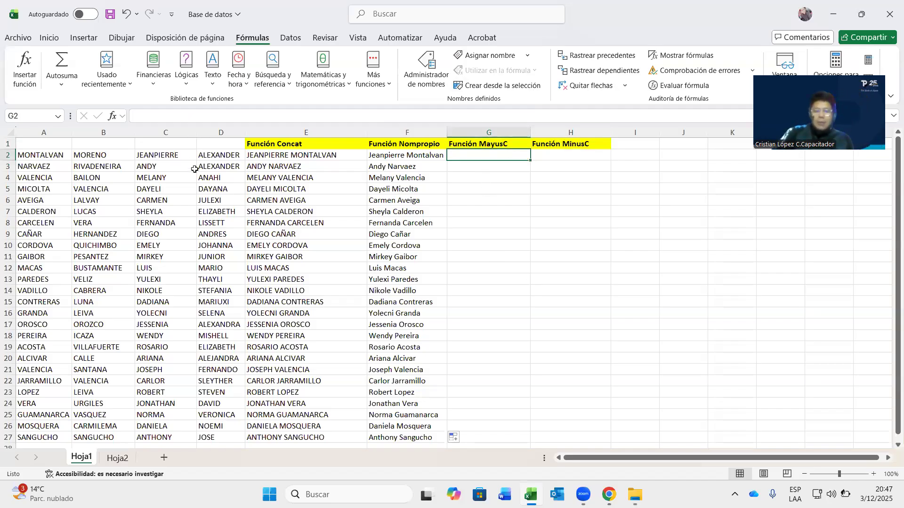
pyautogui.click(223, 155)
pyautogui.click(81, 159)
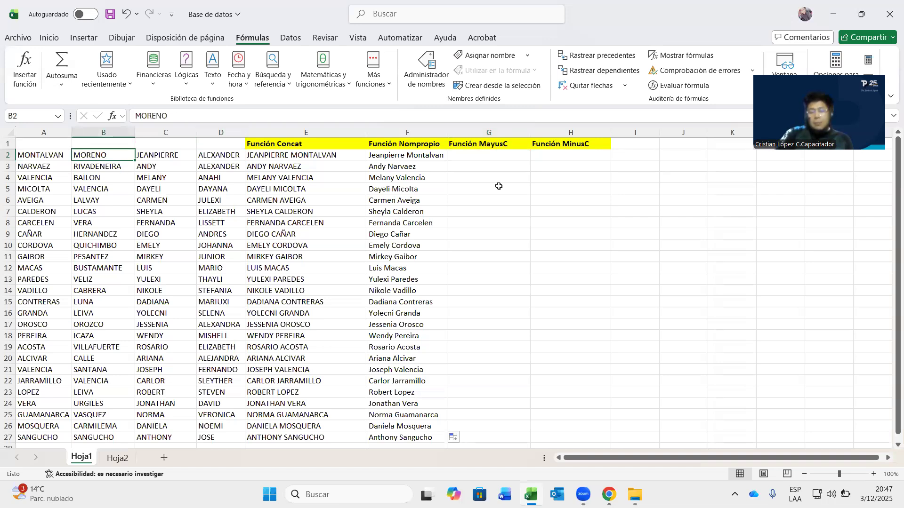
pyautogui.click(480, 158)
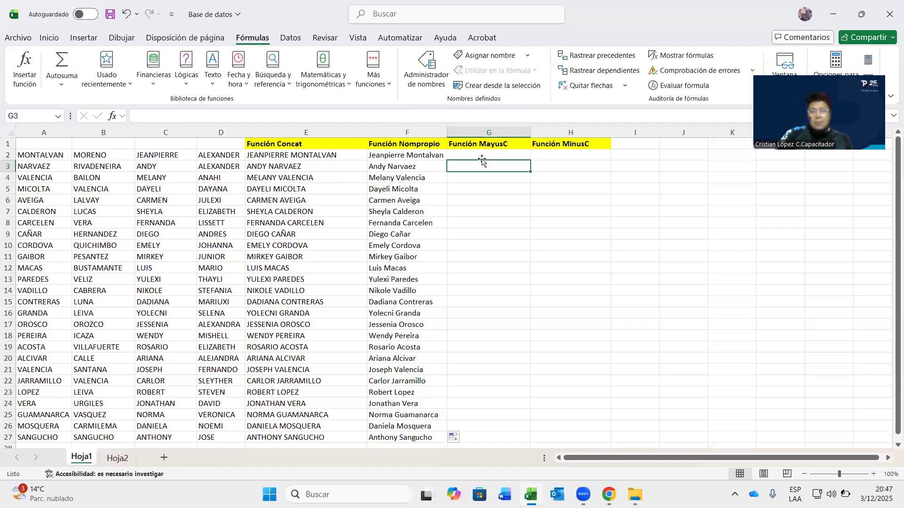
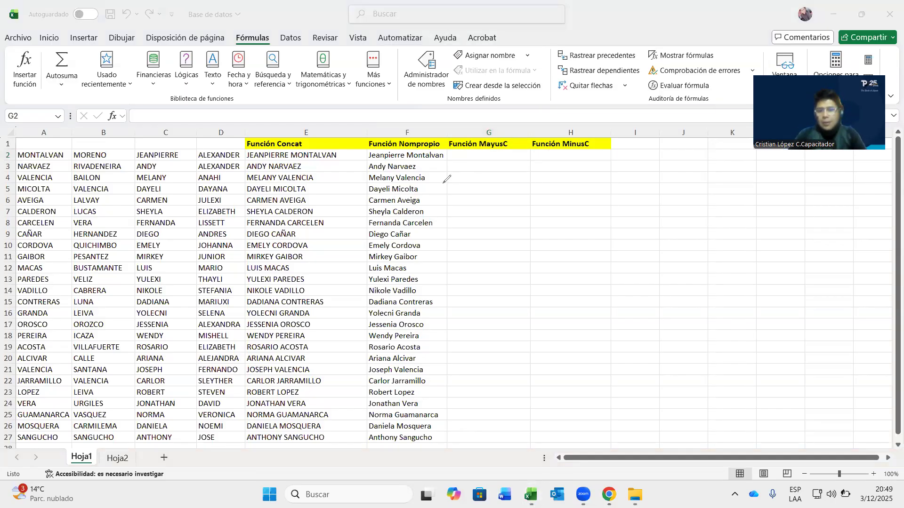
# - Sketch an on-screen function-syntax note with F.P and first to last arguments, then erase it
pyautogui.moveTo(443, 181)
pyautogui.mouseDown()
pyautogui.moveTo(497, 190)
pyautogui.moveTo(508, 168)
pyautogui.mouseUp()
pyautogui.moveTo(497, 182)
pyautogui.mouseDown()
pyautogui.moveTo(521, 168)
pyautogui.moveTo(560, 186)
pyautogui.moveTo(568, 170)
pyautogui.moveTo(572, 185)
pyautogui.mouseUp()
pyautogui.click(601, 185)
pyautogui.click(614, 184)
pyautogui.click(625, 183)
pyautogui.moveTo(648, 174); pyautogui.dragTo(647, 185)
pyautogui.moveTo(647, 174); pyautogui.dragTo(689, 179)
pyautogui.click(665, 170)
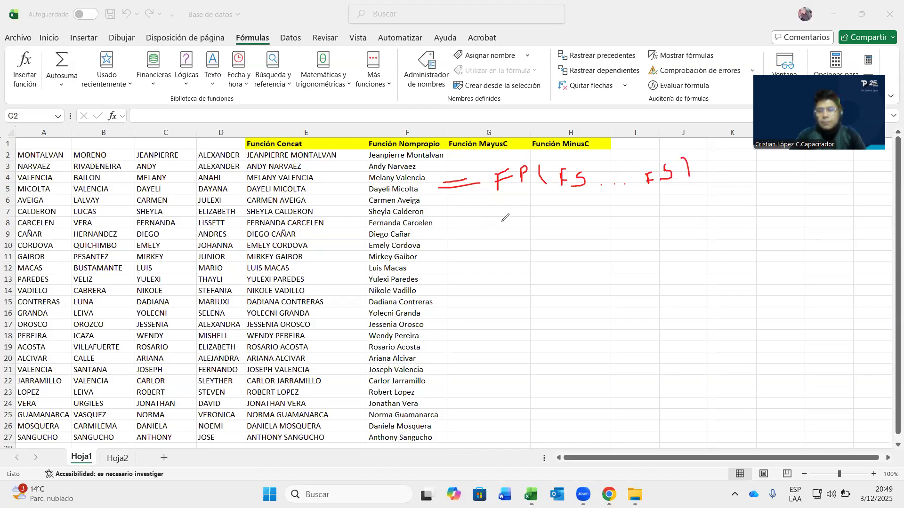
pyautogui.click(514, 185)
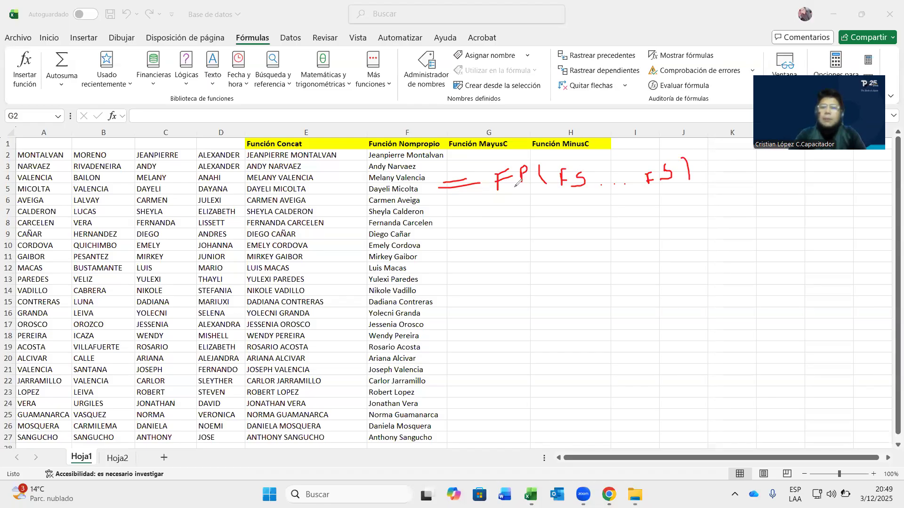
pyautogui.click(530, 180)
pyautogui.moveTo(586, 183); pyautogui.dragTo(590, 185)
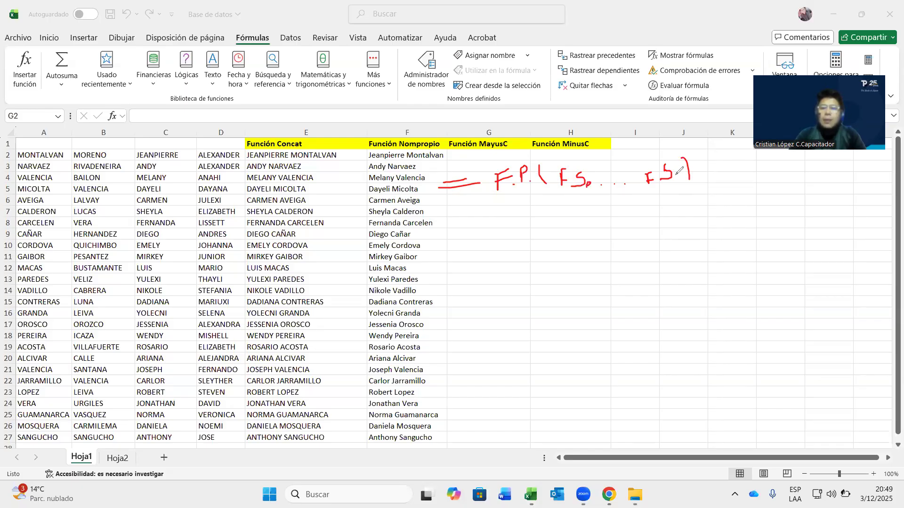
pyautogui.moveTo(681, 172)
pyautogui.mouseDown()
pyautogui.moveTo(678, 180)
pyautogui.moveTo(690, 179)
pyautogui.mouseUp()
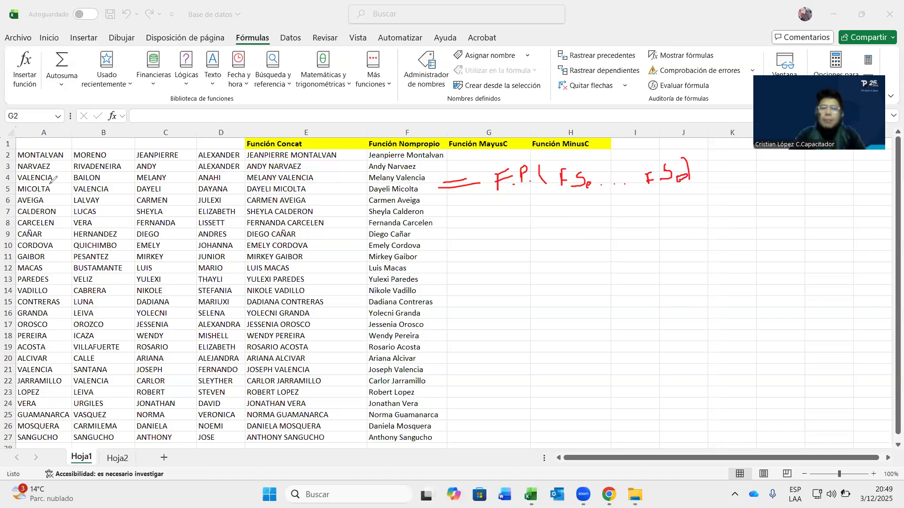
pyautogui.moveTo(452, 186); pyautogui.dragTo(687, 170)
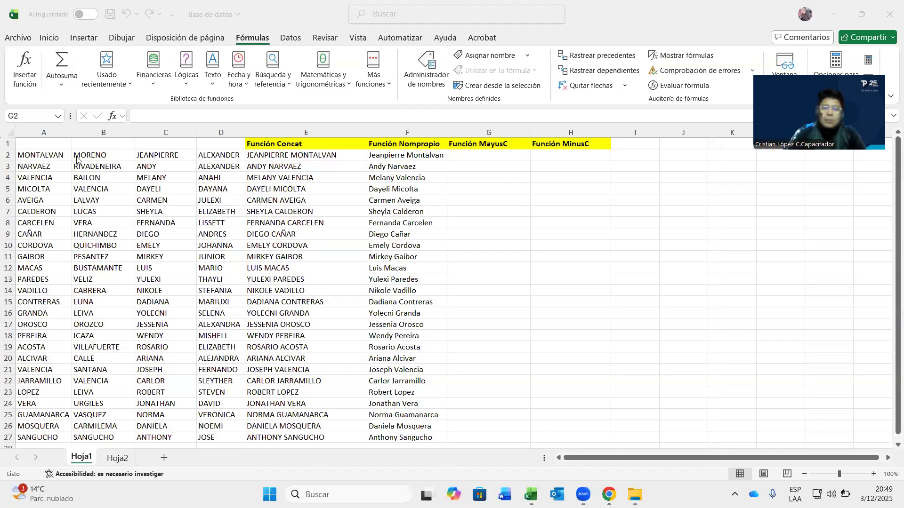
pyautogui.click(471, 161)
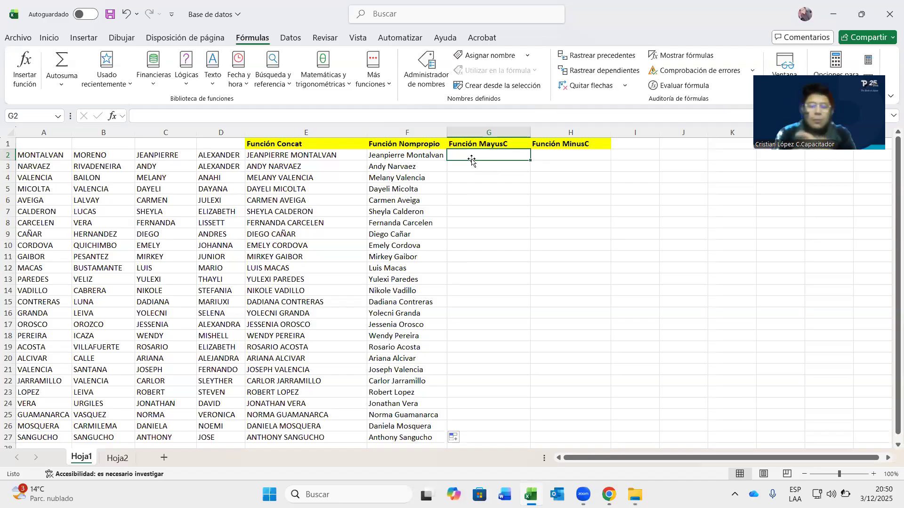
pyautogui.write('=')
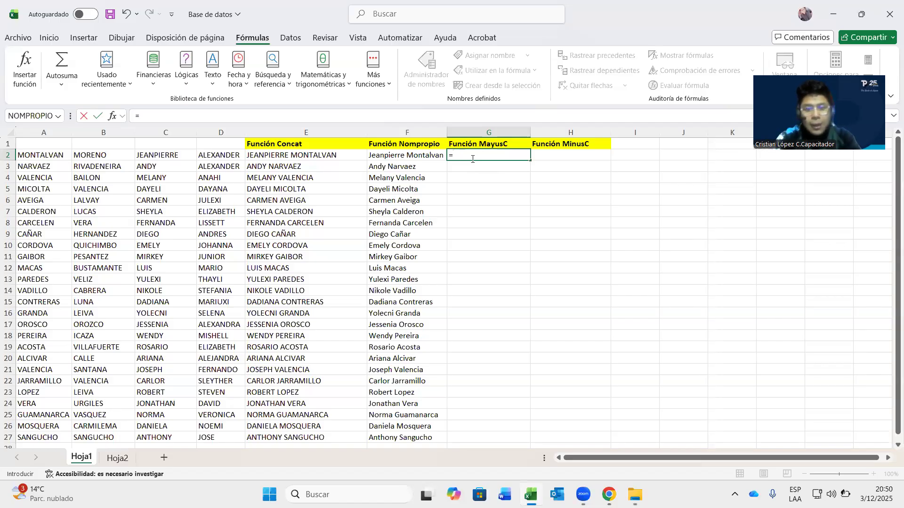
pyautogui.write('Con')
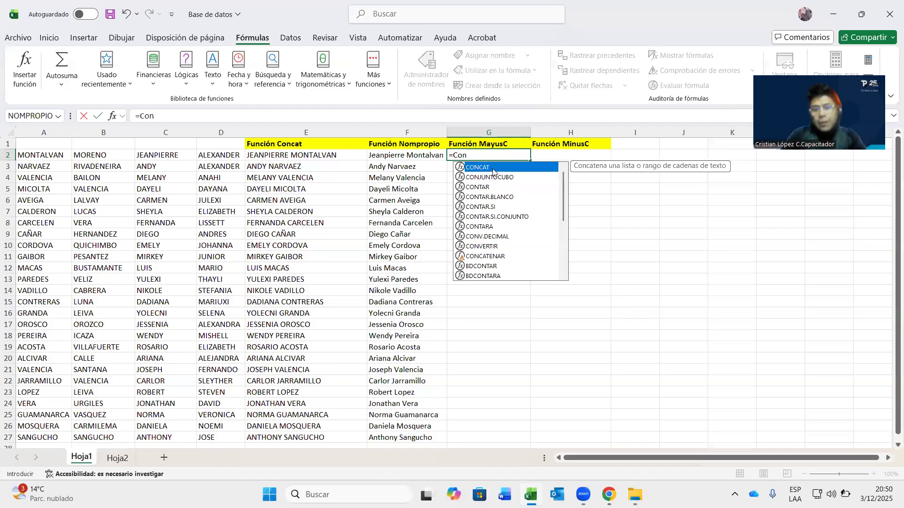
pyautogui.doubleClick(492, 168)
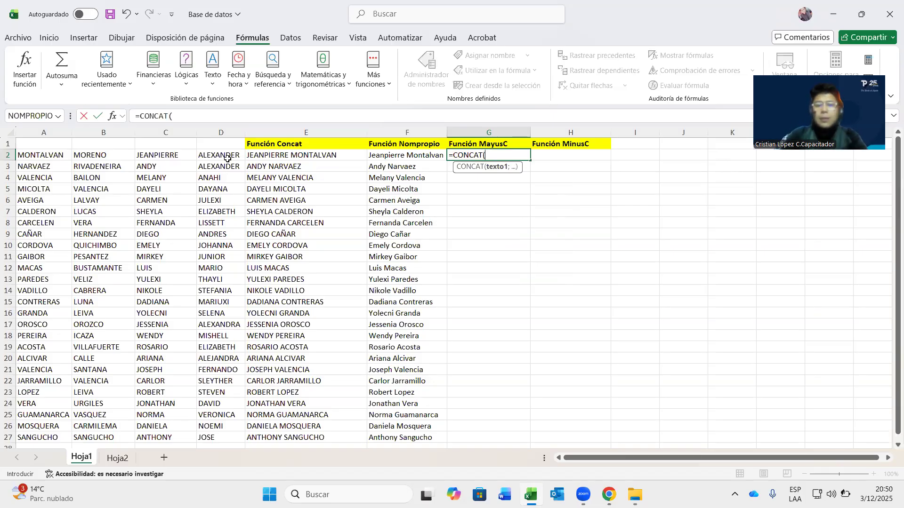
pyautogui.click(112, 118)
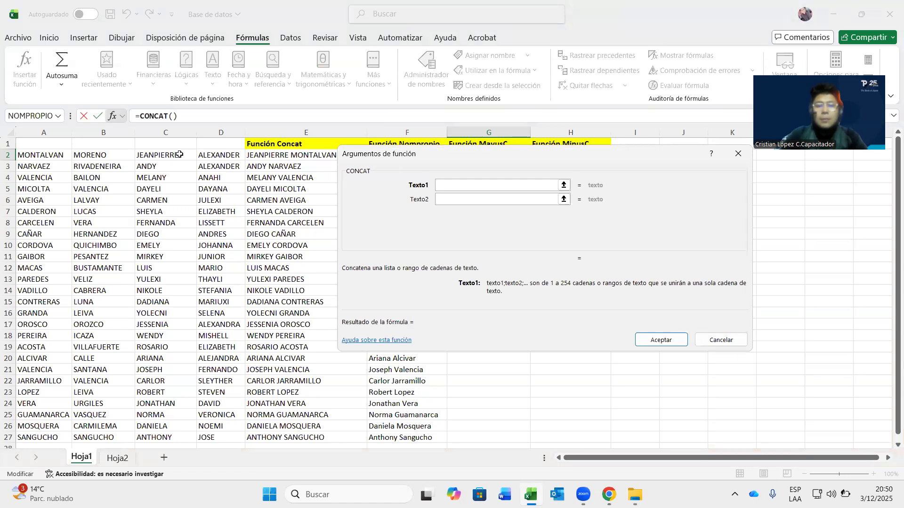
pyautogui.click(209, 155)
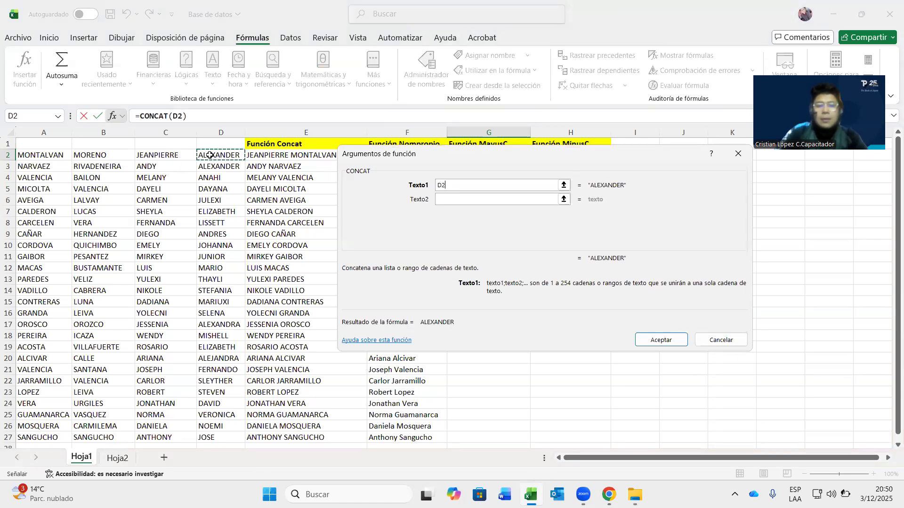
pyautogui.click(453, 201)
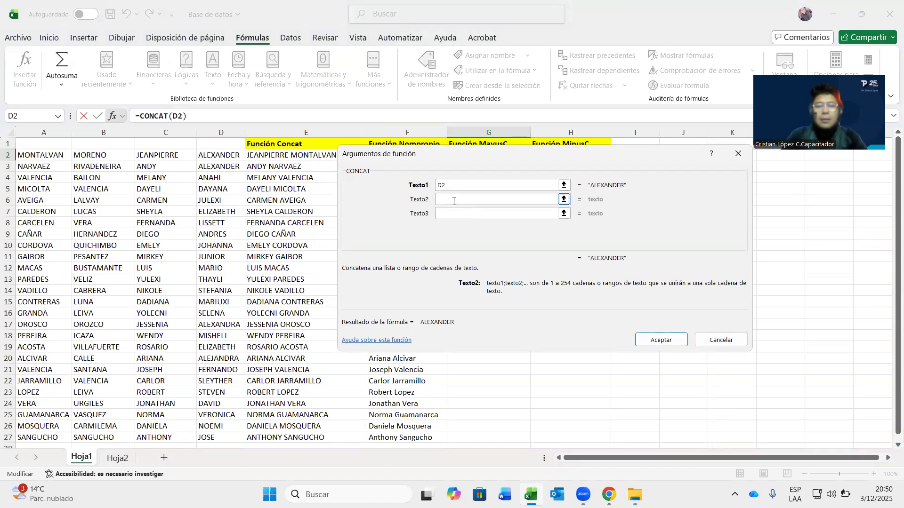
pyautogui.write('" "+')
pyautogui.click(125, 157)
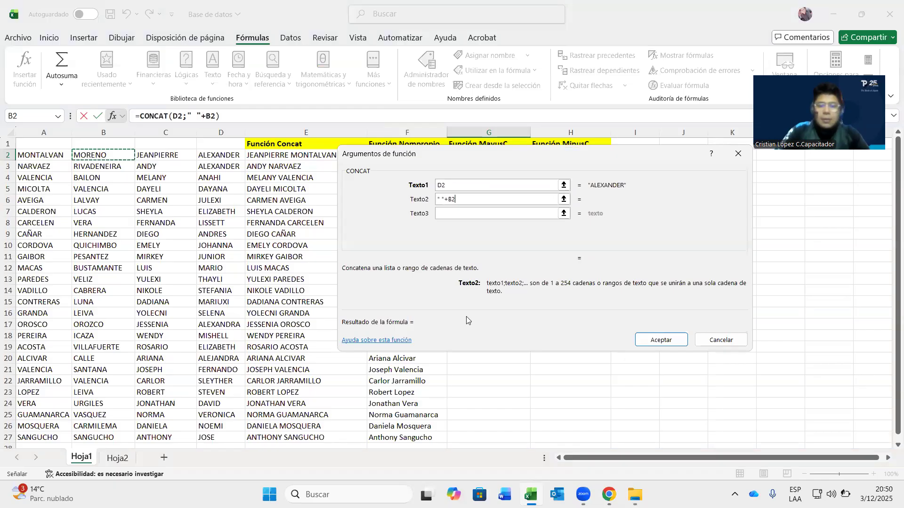
pyautogui.press('BackSpace')
pyautogui.press('BackSpace')
pyautogui.press('BackSpace')
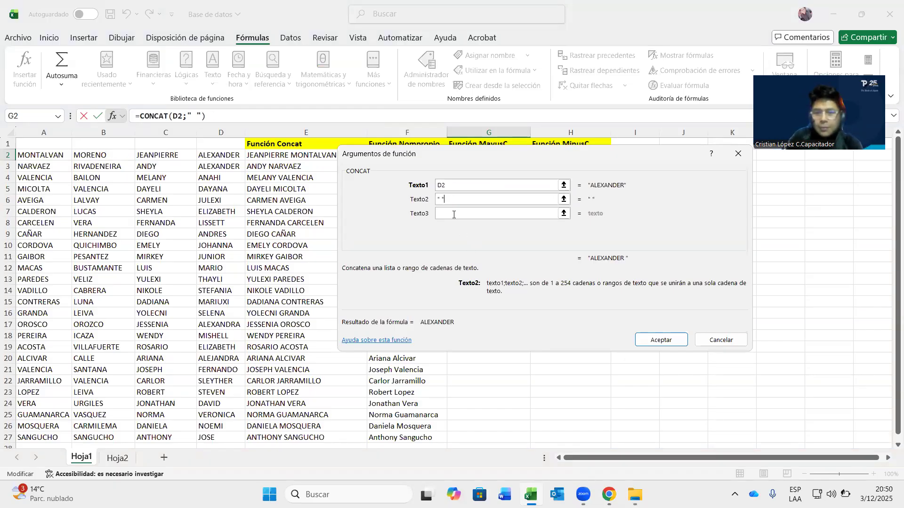
pyautogui.click(454, 215)
pyautogui.click(93, 154)
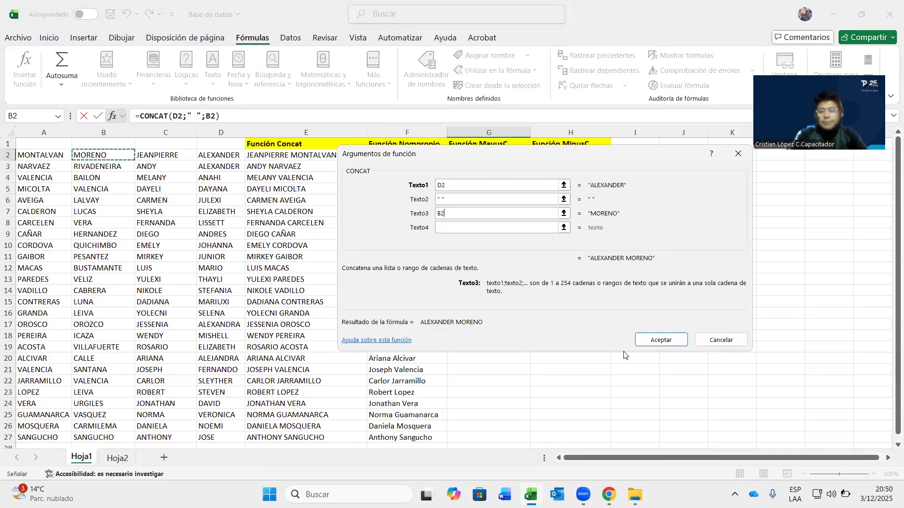
pyautogui.click(644, 342)
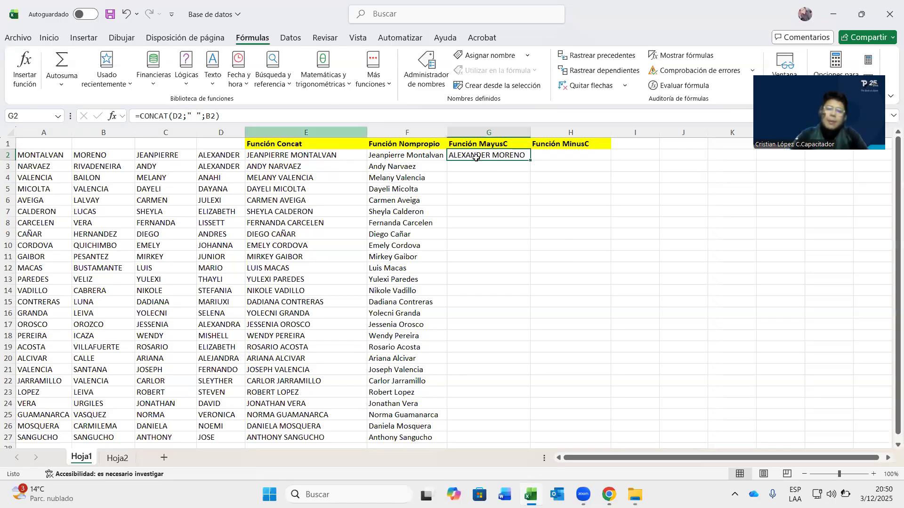
# - Edit G2's formula to =CONCAT(MAYUSC(D2;" ";B2)), inserting MAYUSC and a closing parenthesis
pyautogui.click(497, 134)
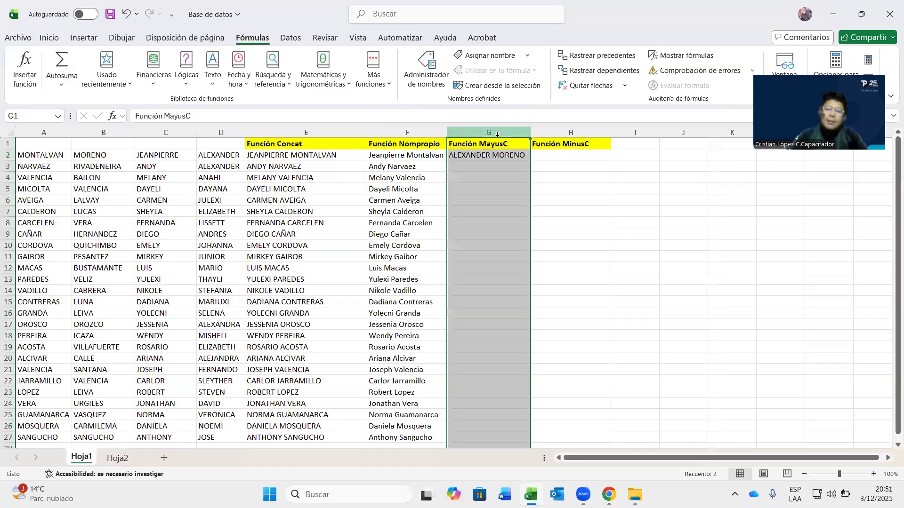
pyautogui.click(504, 151)
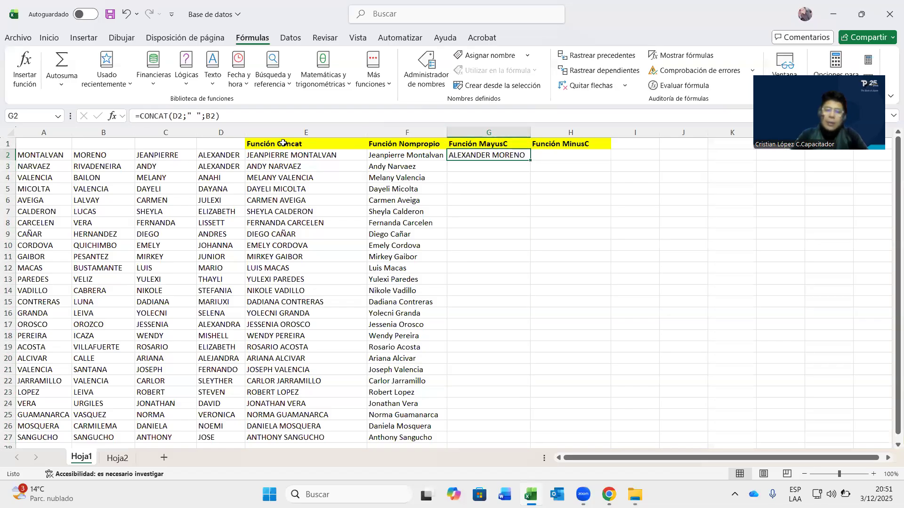
pyautogui.click(173, 115)
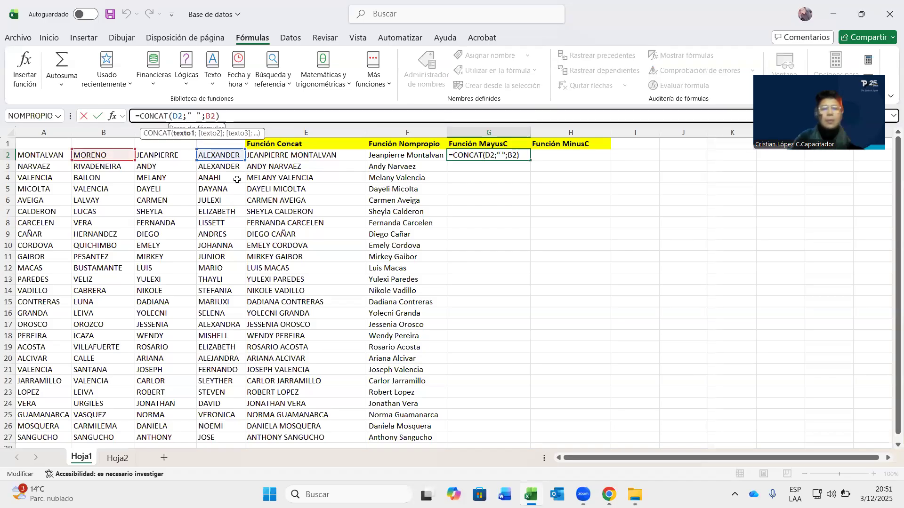
pyautogui.write('Mayu')
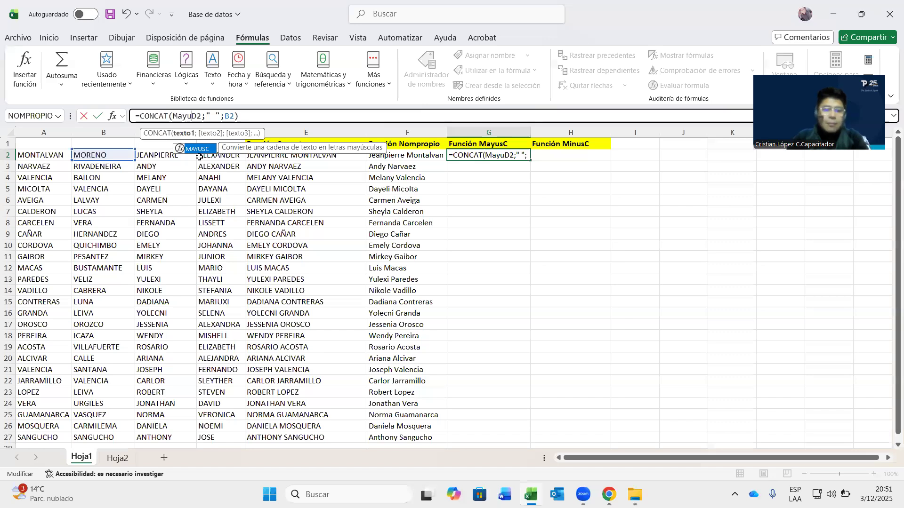
pyautogui.doubleClick(200, 150)
pyautogui.click(263, 118)
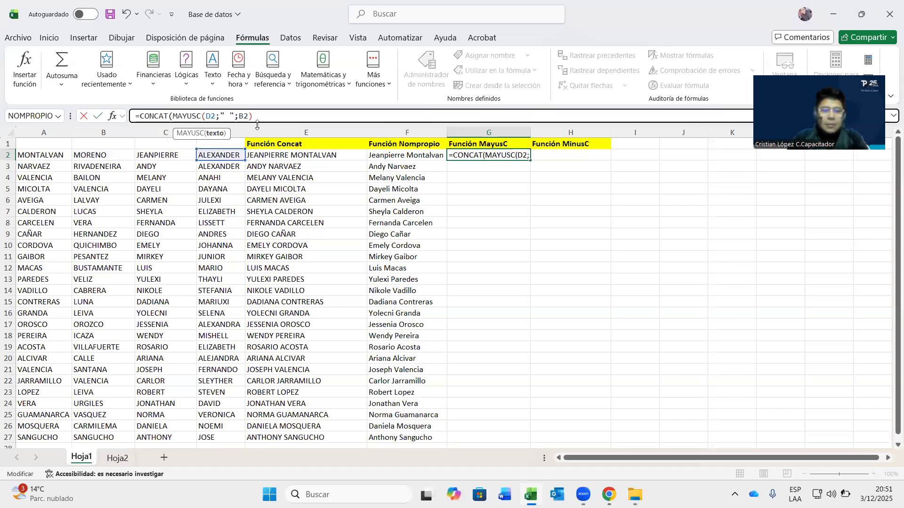
pyautogui.write(')')
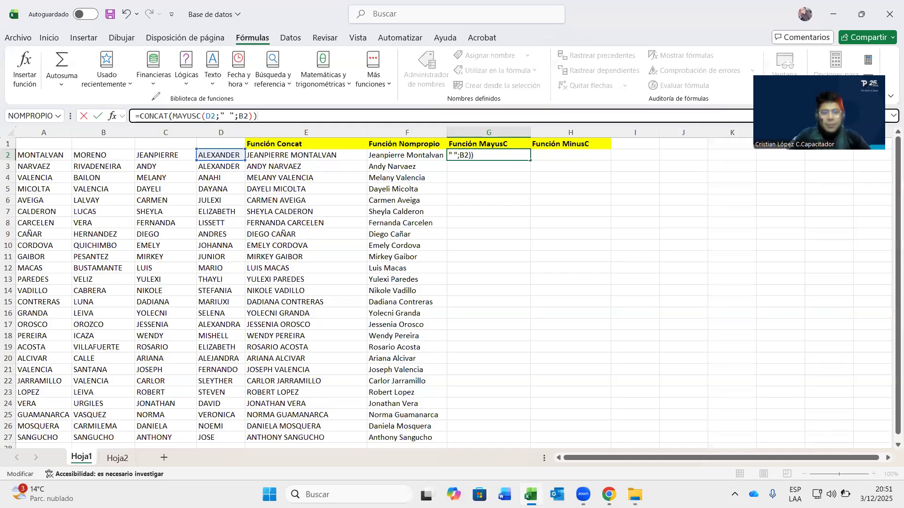
# - Annotate the nested inner function on the formula bar, then erase the notes
pyautogui.moveTo(148, 108)
pyautogui.mouseDown()
pyautogui.moveTo(163, 98)
pyautogui.moveTo(177, 129)
pyautogui.mouseUp()
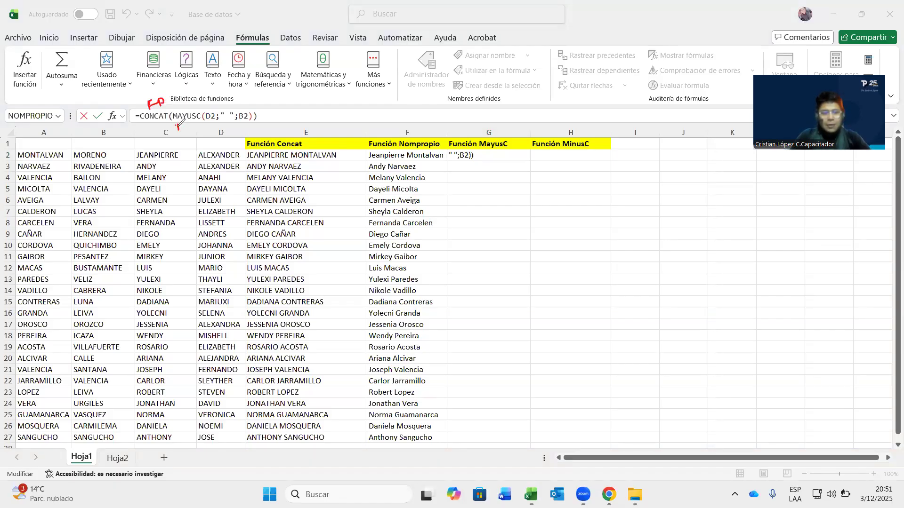
pyautogui.moveTo(190, 122)
pyautogui.mouseDown()
pyautogui.moveTo(184, 132)
pyautogui.moveTo(188, 123)
pyautogui.mouseUp()
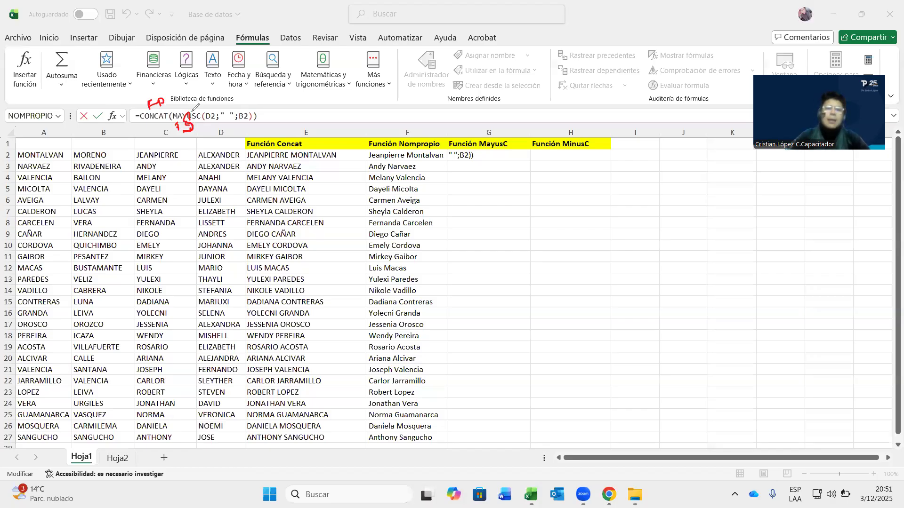
pyautogui.moveTo(183, 120); pyautogui.dragTo(178, 126)
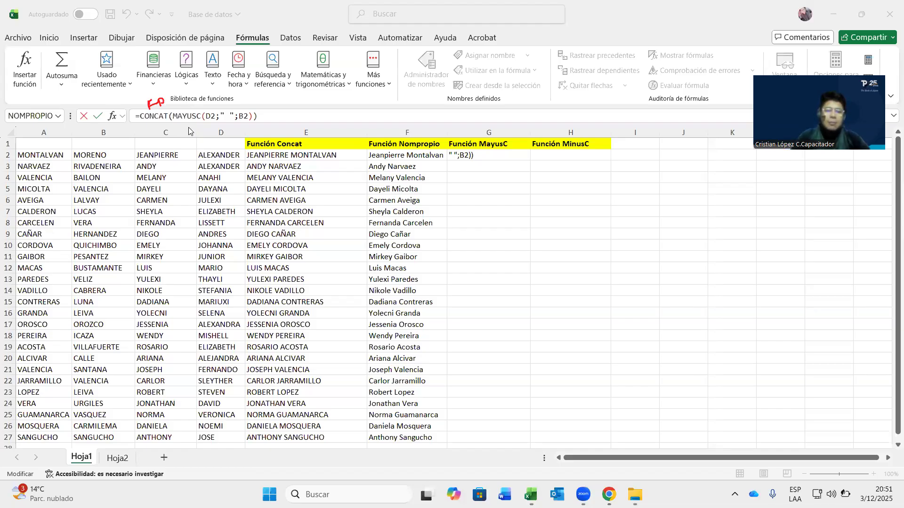
pyautogui.moveTo(180, 122); pyautogui.dragTo(179, 130)
pyautogui.moveTo(194, 123)
pyautogui.mouseDown()
pyautogui.moveTo(188, 134)
pyautogui.moveTo(268, 123)
pyautogui.moveTo(221, 99)
pyautogui.moveTo(198, 127)
pyautogui.moveTo(203, 144)
pyautogui.mouseUp()
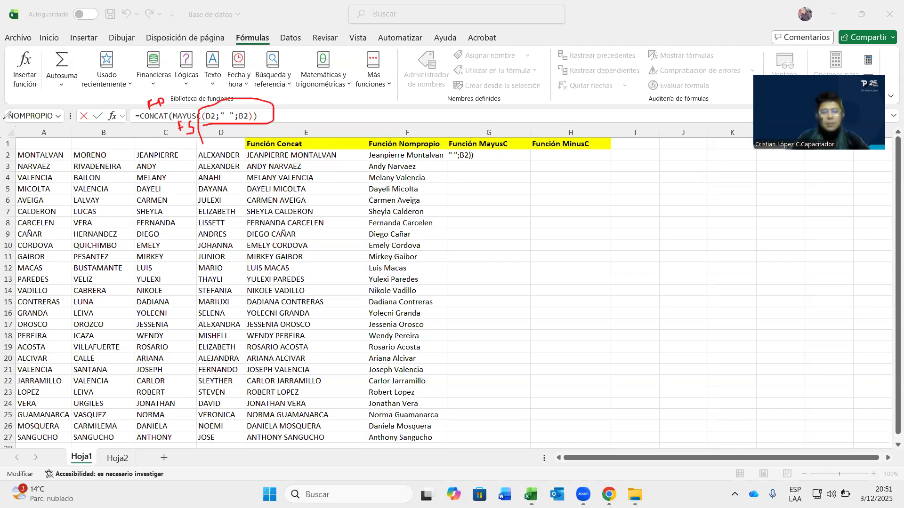
pyautogui.click(45, 223)
pyautogui.moveTo(187, 125)
pyautogui.mouseDown()
pyautogui.moveTo(253, 97)
pyautogui.moveTo(157, 103)
pyautogui.mouseUp()
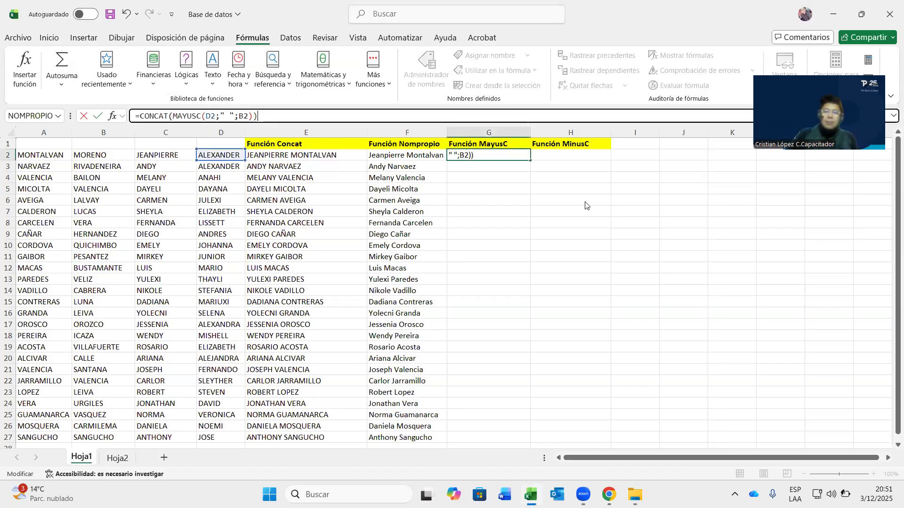
# - Try to commit G2's nested formula, dismissing the repeated too-many-arguments errors
pyautogui.press('Return')
pyautogui.click(455, 278)
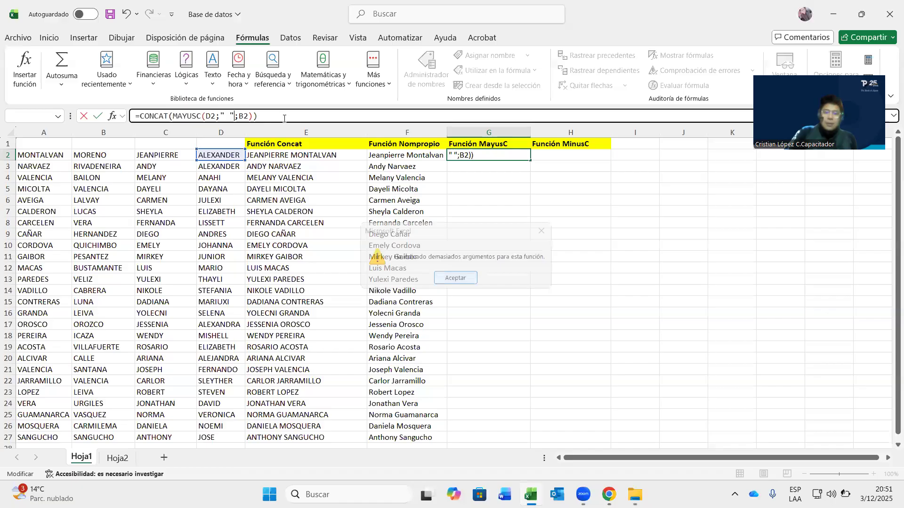
pyautogui.press('Return')
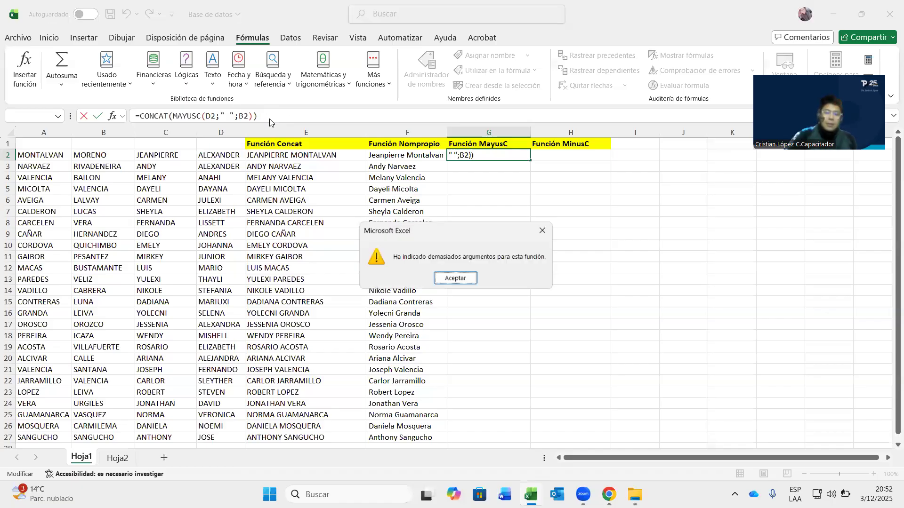
pyautogui.click(466, 279)
pyautogui.click(471, 178)
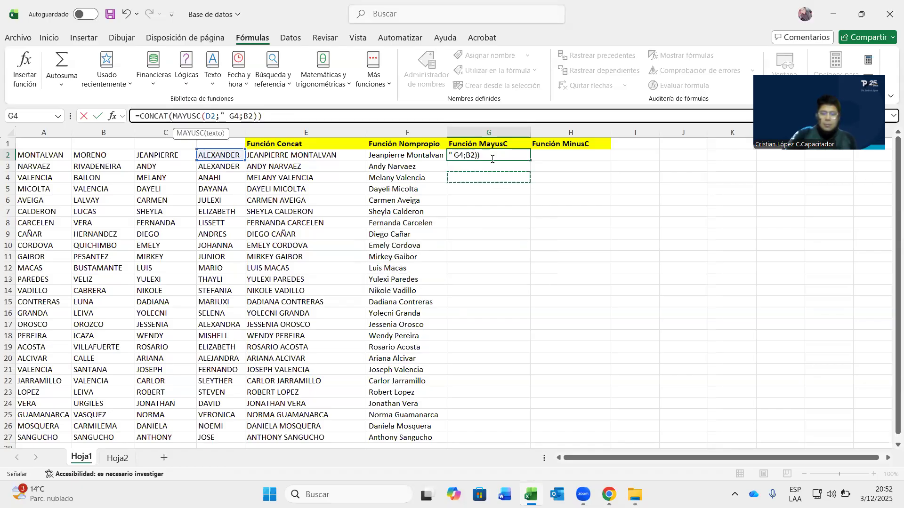
pyautogui.press('BackSpace')
pyautogui.press('BackSpace')
pyautogui.write('"')
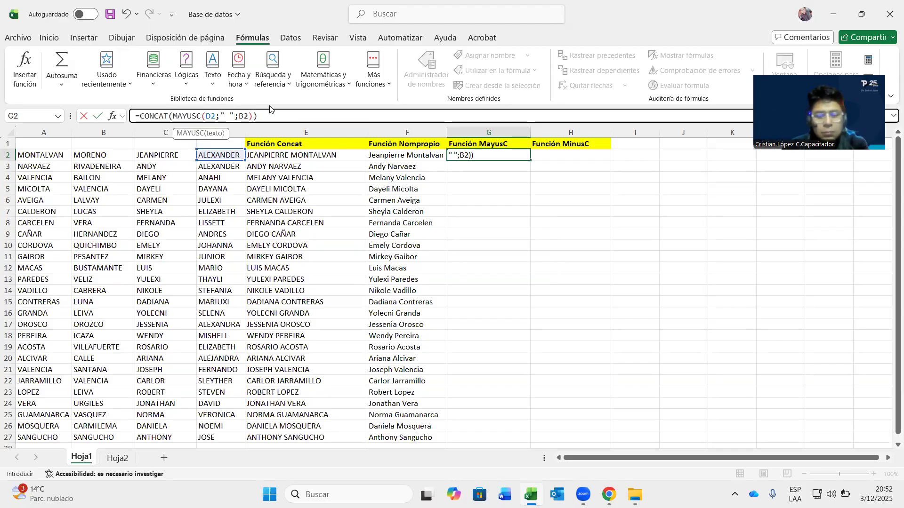
pyautogui.press('Return')
pyautogui.click(455, 278)
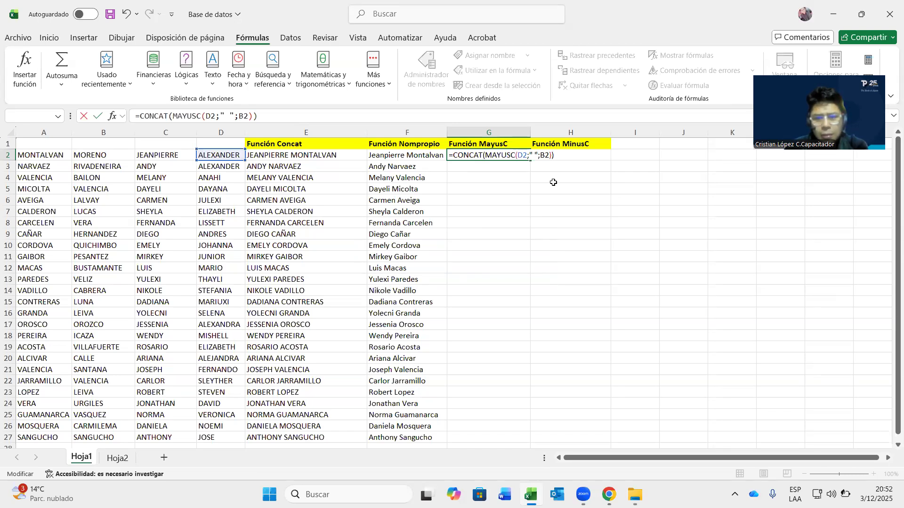
# - Delete G2's formula arguments until only the equals sign remains
pyautogui.click(551, 155)
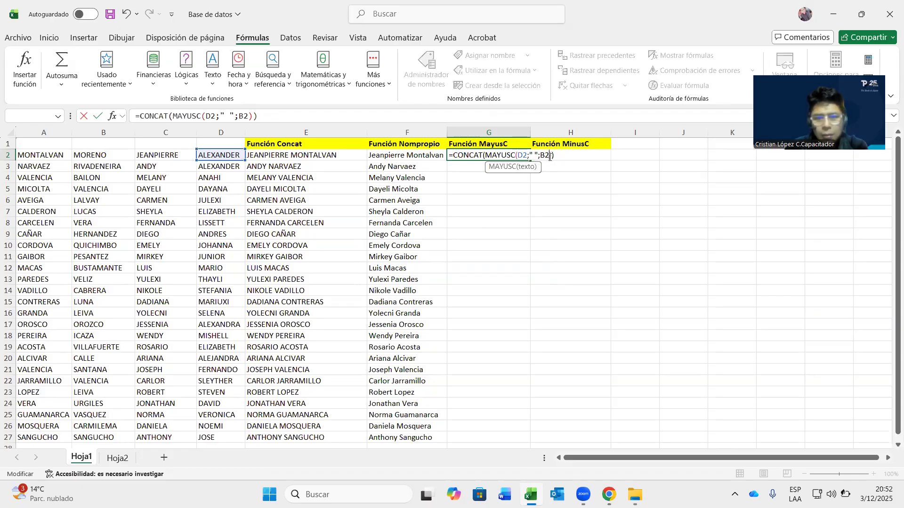
pyautogui.press('BackSpace')
pyautogui.press('BackSpace')
pyautogui.press('BackSpace')
pyautogui.press('BackSpace')
pyautogui.press('BackSpace')
pyautogui.press('BackSpace')
pyautogui.press('BackSpace')
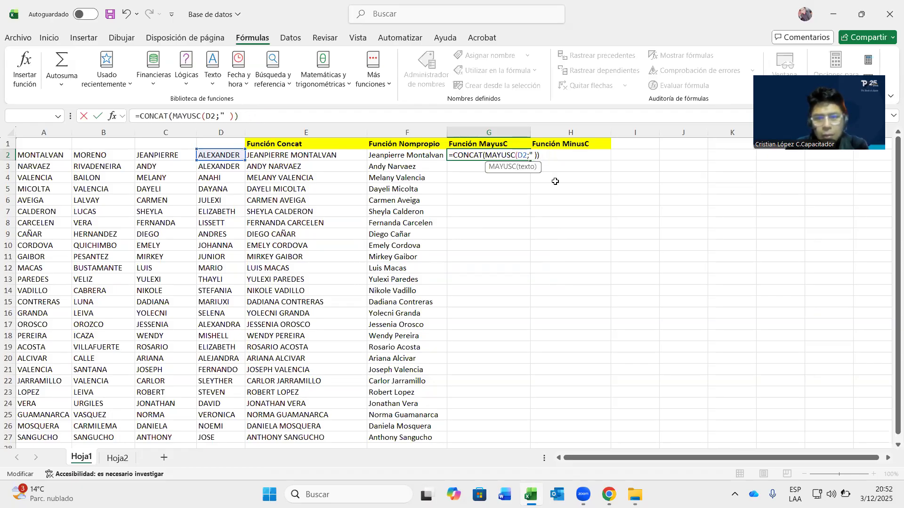
pyautogui.press('BackSpace')
pyautogui.press('BackSpace')
pyautogui.press('BackSpace')
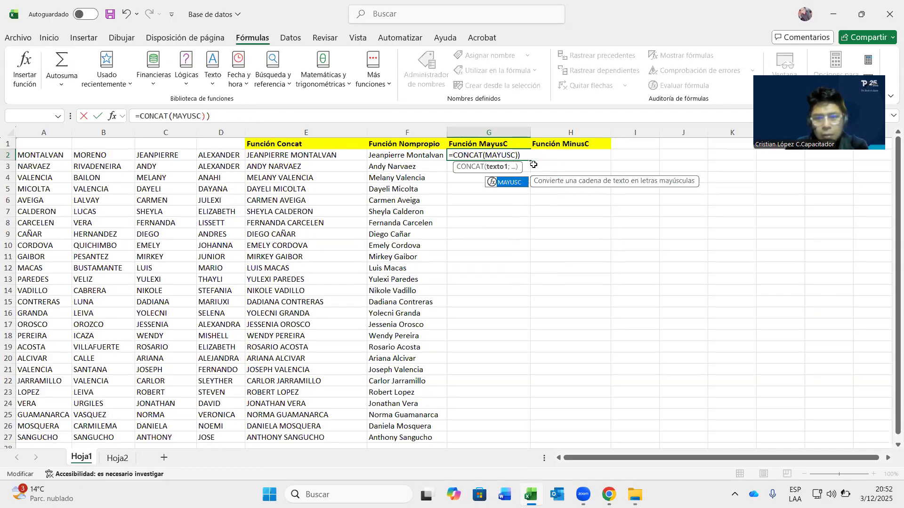
pyautogui.press('BackSpace')
pyautogui.press('BackSpace')
pyautogui.press('BackSpace')
pyautogui.press('BackSpace')
pyautogui.press('BackSpace')
pyautogui.press('BackSpace')
pyautogui.press('BackSpace')
pyautogui.press('BackSpace')
pyautogui.press('BackSpace')
pyautogui.press('BackSpace')
pyautogui.press('BackSpace')
pyautogui.press('BackSpace')
pyautogui.press('BackSpace')
pyautogui.press('BackSpace')
pyautogui.press('BackSpace')
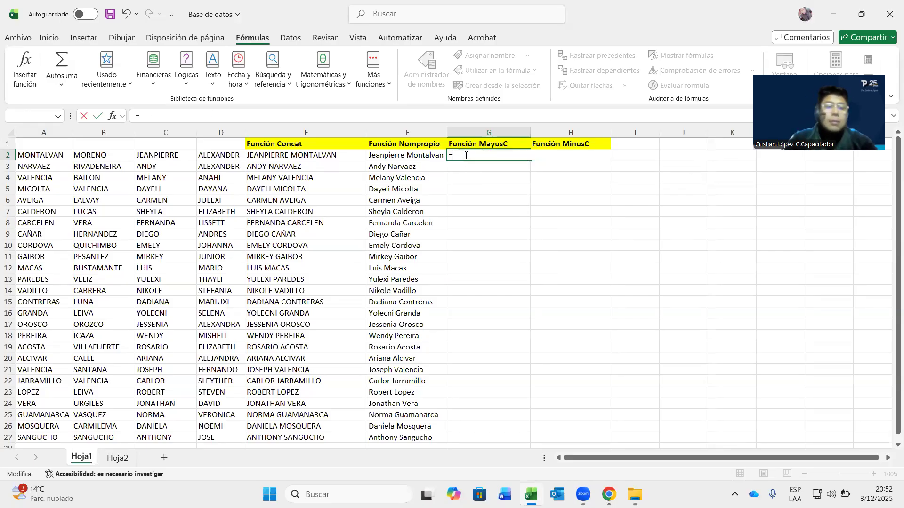
pyautogui.click(212, 71)
pyautogui.scroll(-3, 249, 282)
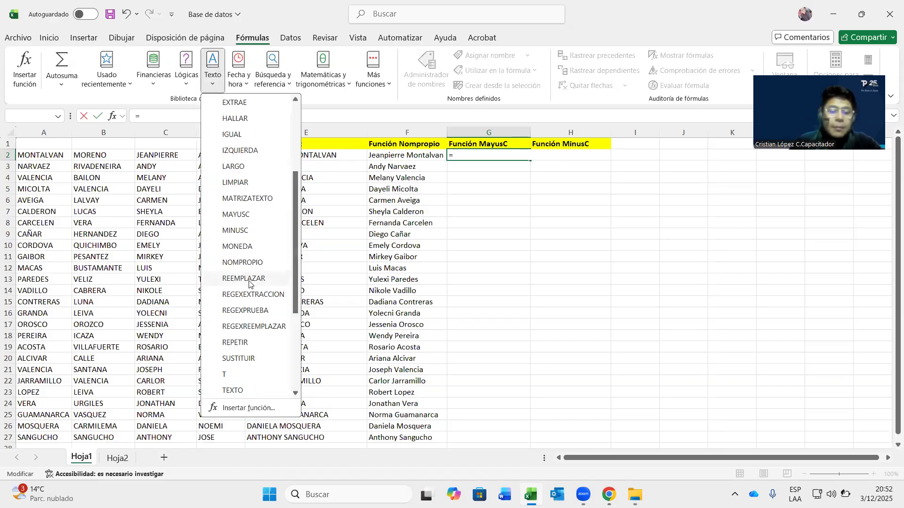
pyautogui.click(236, 214)
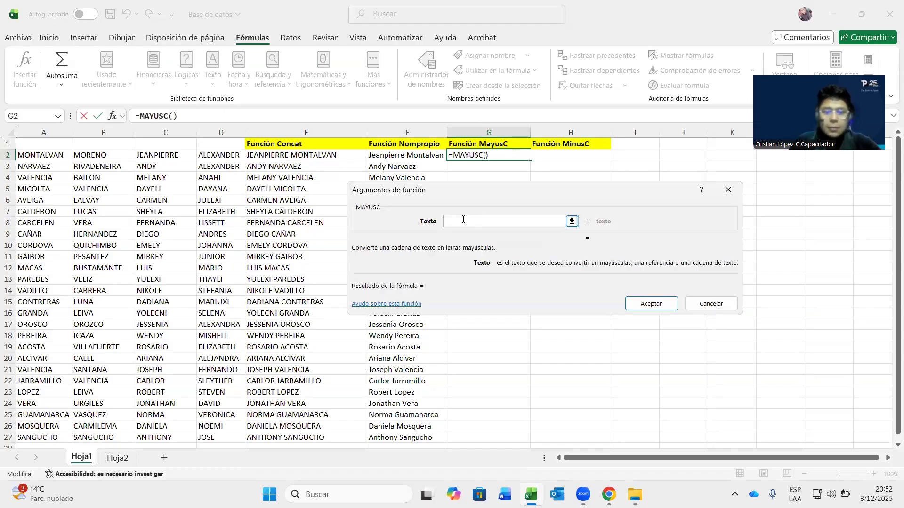
pyautogui.write('CIO')
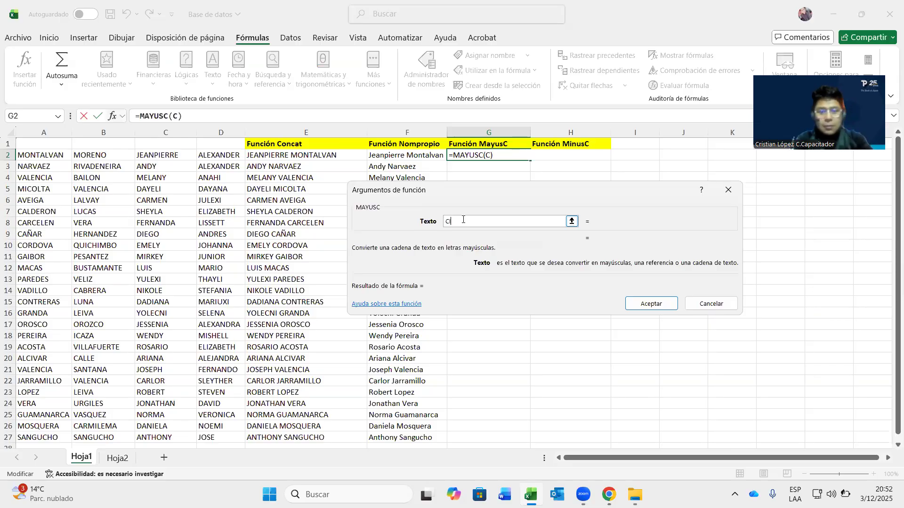
pyautogui.press('BackSpace')
pyautogui.press('BackSpace')
pyautogui.write('ONCA')
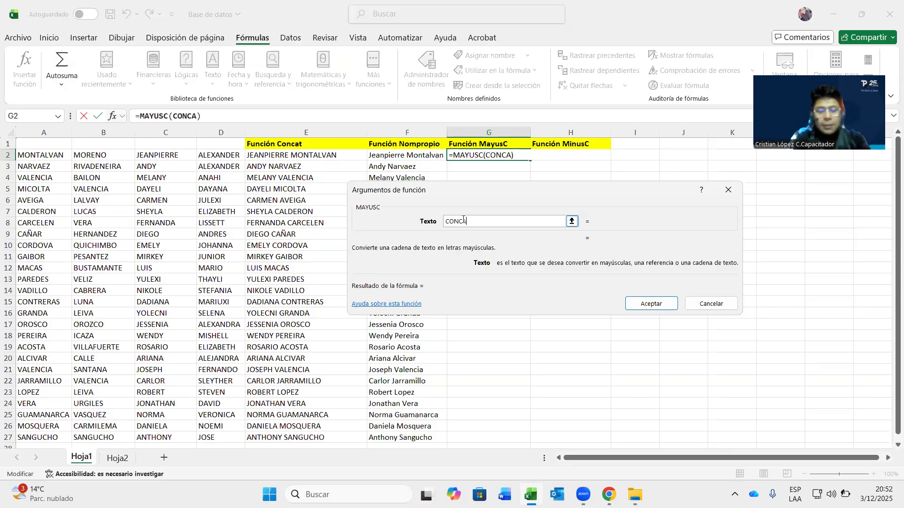
pyautogui.write('T(')
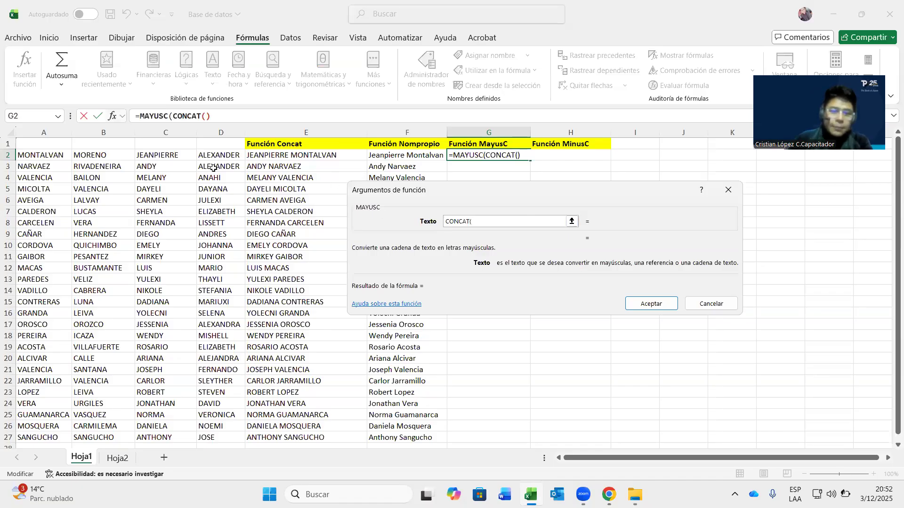
pyautogui.click(171, 157)
pyautogui.write(';" ";')
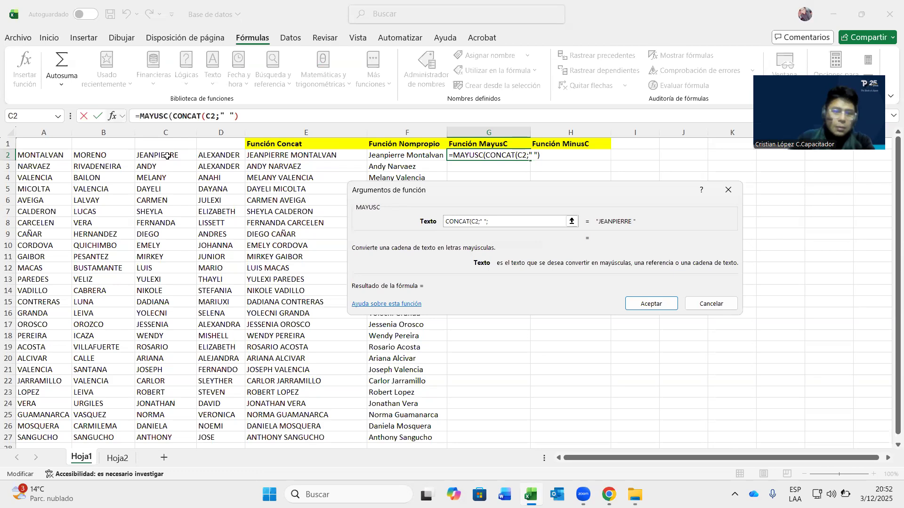
pyautogui.click(52, 160)
pyautogui.click(77, 155)
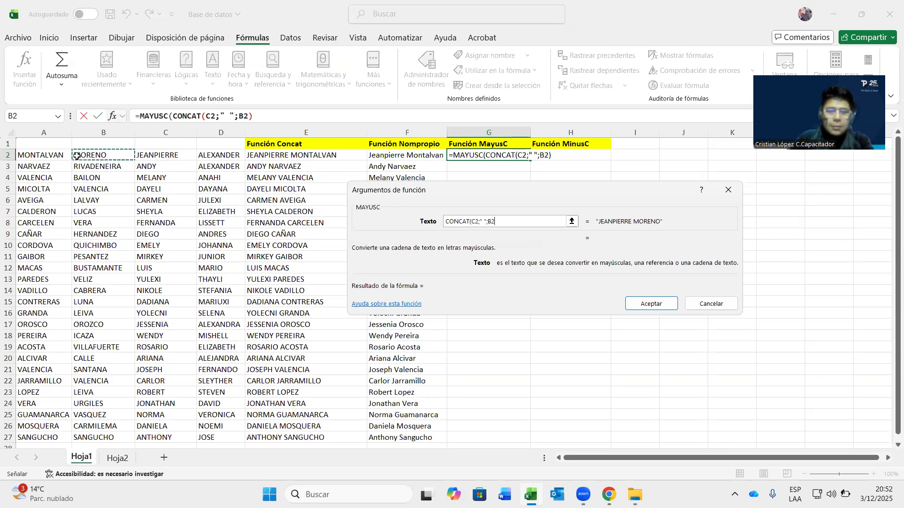
pyautogui.write(')')
pyautogui.press('Return')
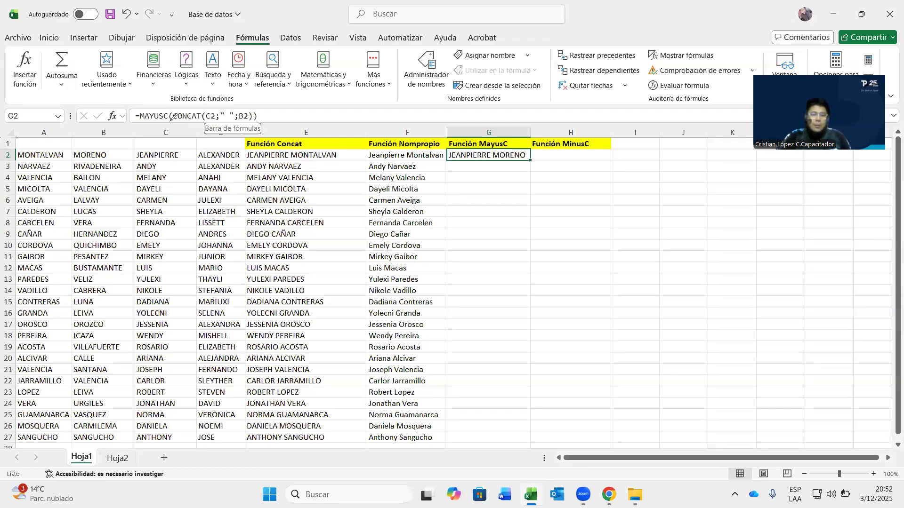
pyautogui.click(7, 21)
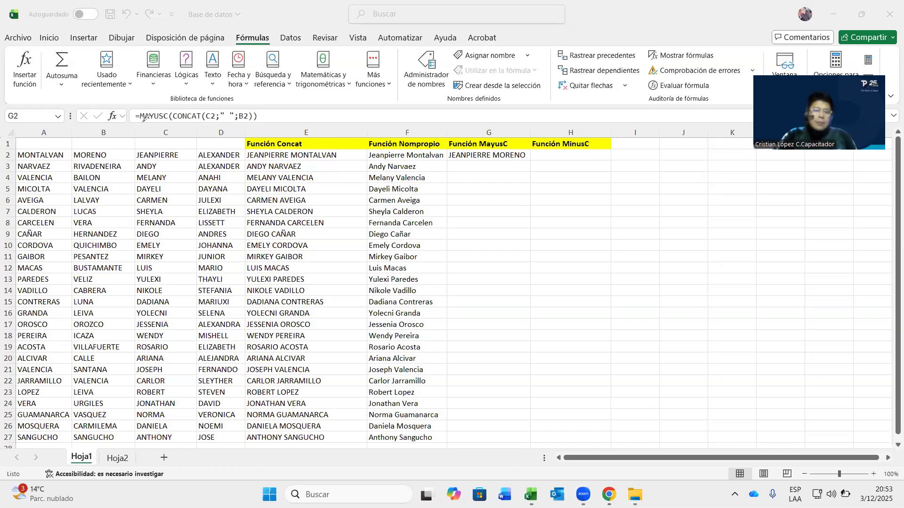
# - Copy G2's capitalised-name formula down to G27, then return to G2
pyautogui.moveTo(143, 127); pyautogui.dragTo(159, 126)
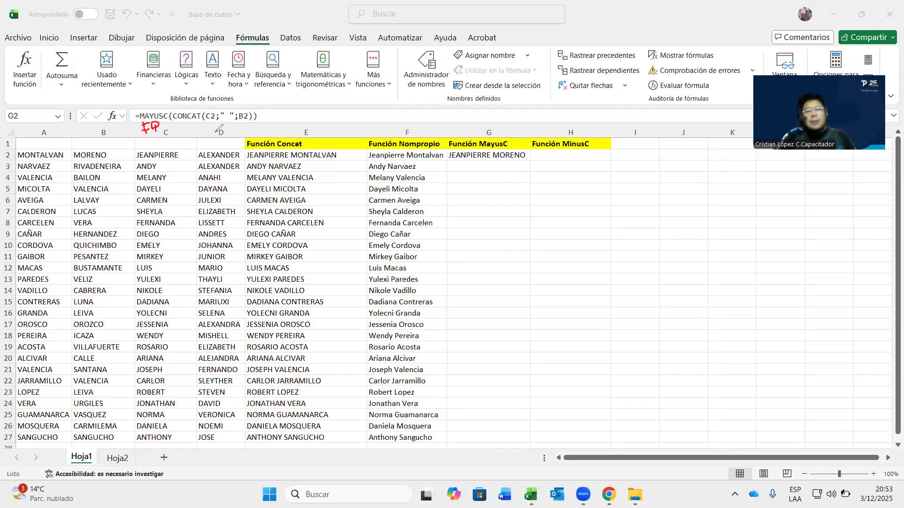
pyautogui.moveTo(184, 128)
pyautogui.mouseDown()
pyautogui.moveTo(202, 119)
pyautogui.moveTo(200, 132)
pyautogui.moveTo(184, 127)
pyautogui.mouseUp()
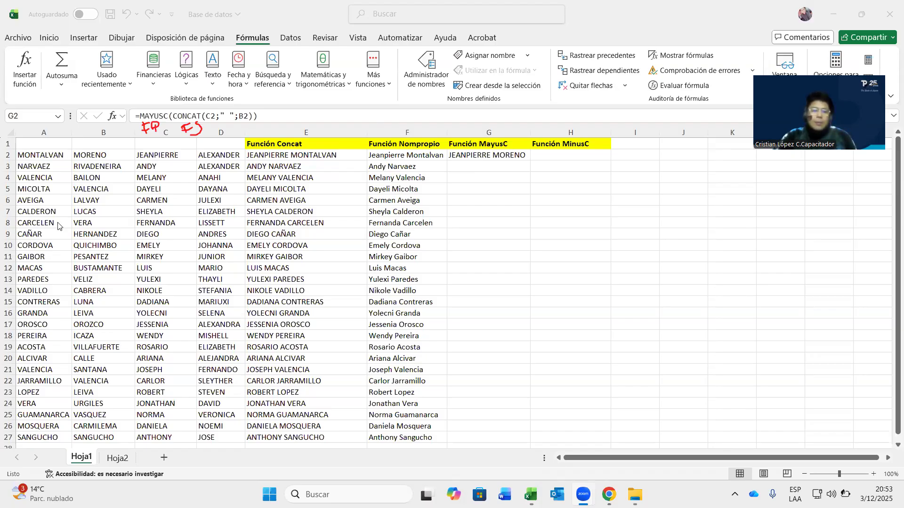
pyautogui.click(195, 128)
pyautogui.click(141, 132)
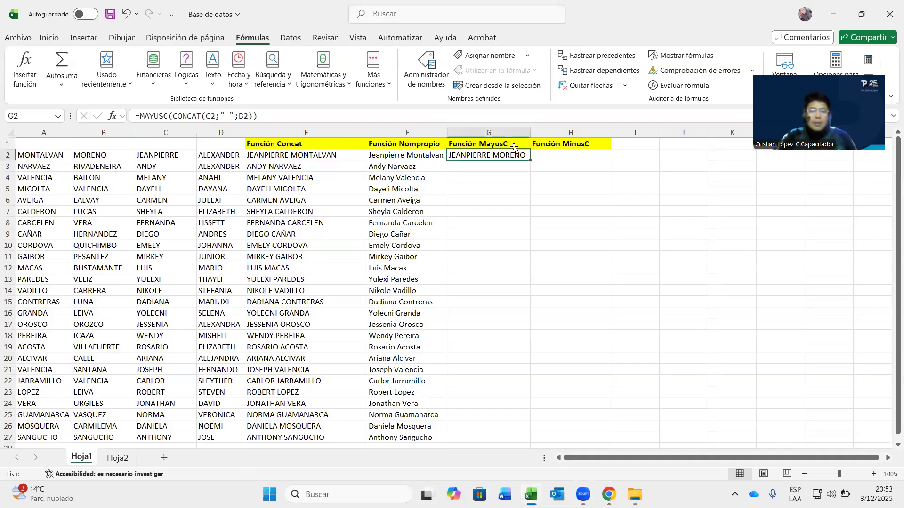
pyautogui.doubleClick(531, 160)
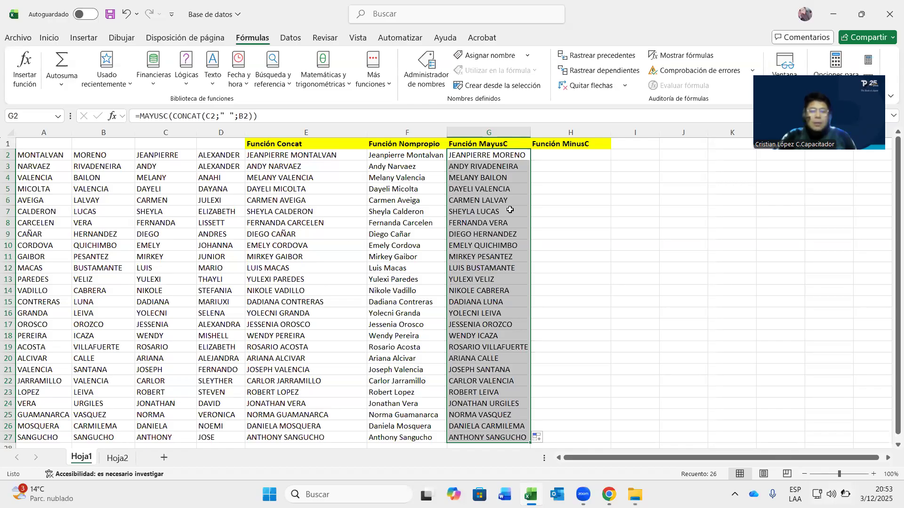
pyautogui.click(506, 179)
pyautogui.click(497, 158)
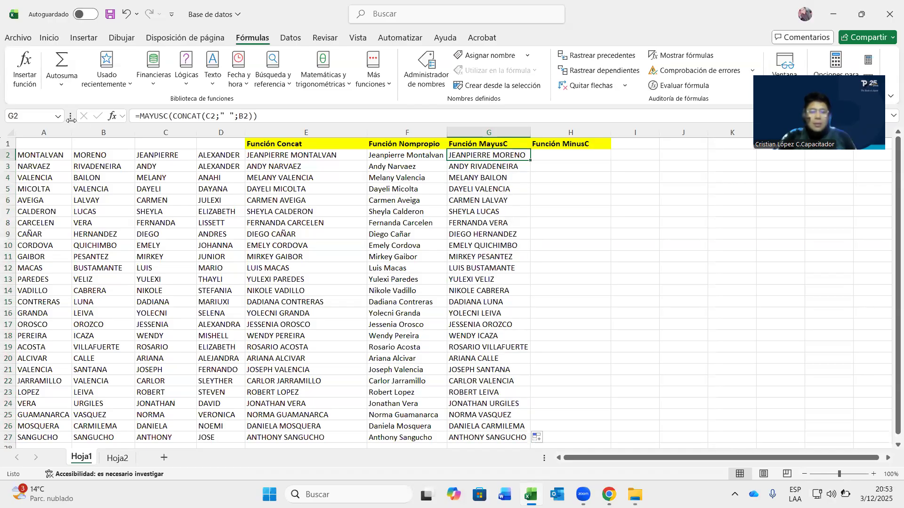
pyautogui.click(138, 116)
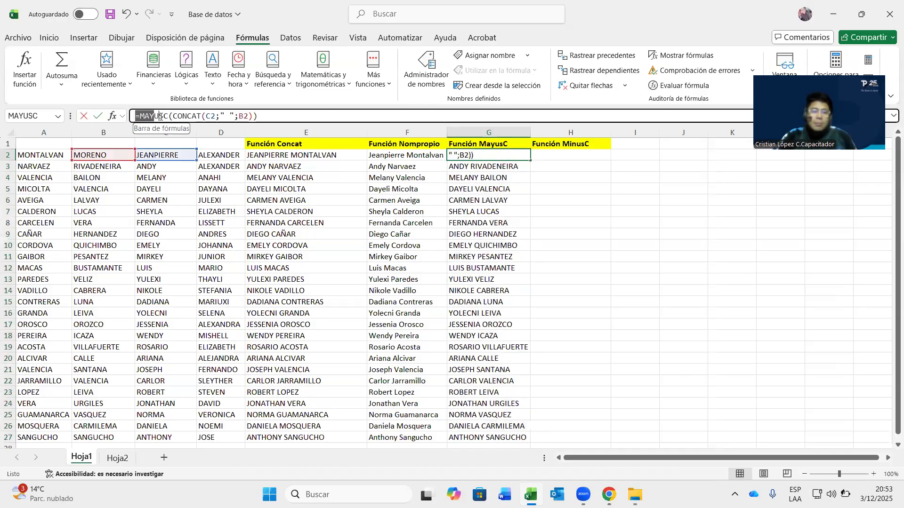
pyautogui.click(169, 115)
pyautogui.moveTo(168, 115); pyautogui.dragTo(143, 116)
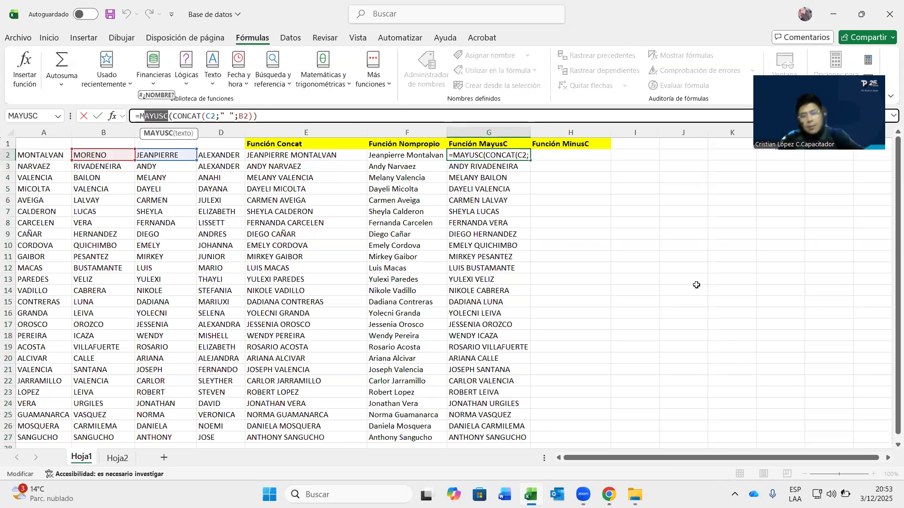
pyautogui.click(570, 156)
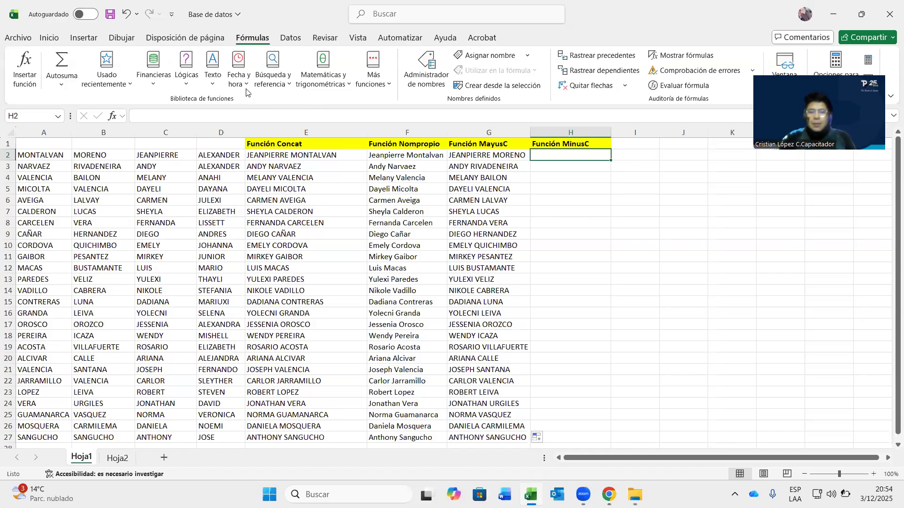
pyautogui.click(239, 75)
pyautogui.scroll(-1, 276, 221)
pyautogui.scroll(-1, 276, 221)
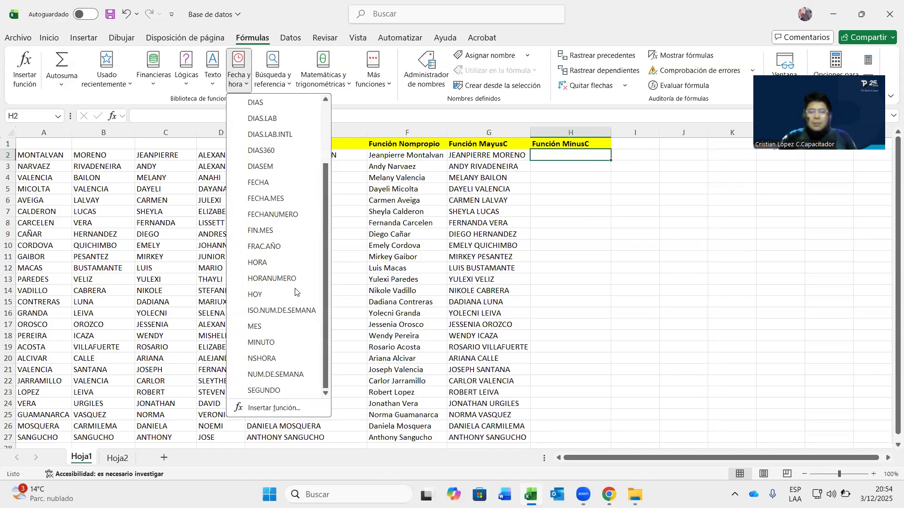
pyautogui.click(213, 78)
pyautogui.scroll(-3, 242, 282)
pyautogui.click(242, 282)
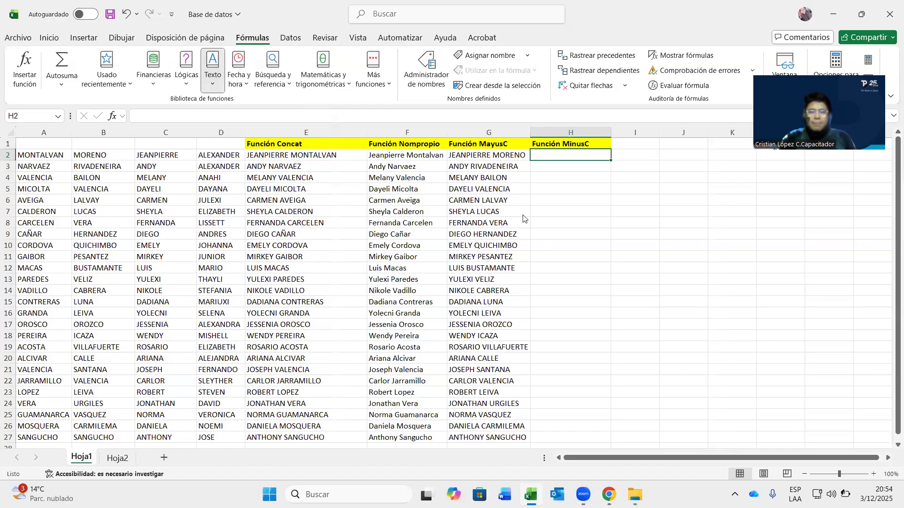
pyautogui.click(501, 155)
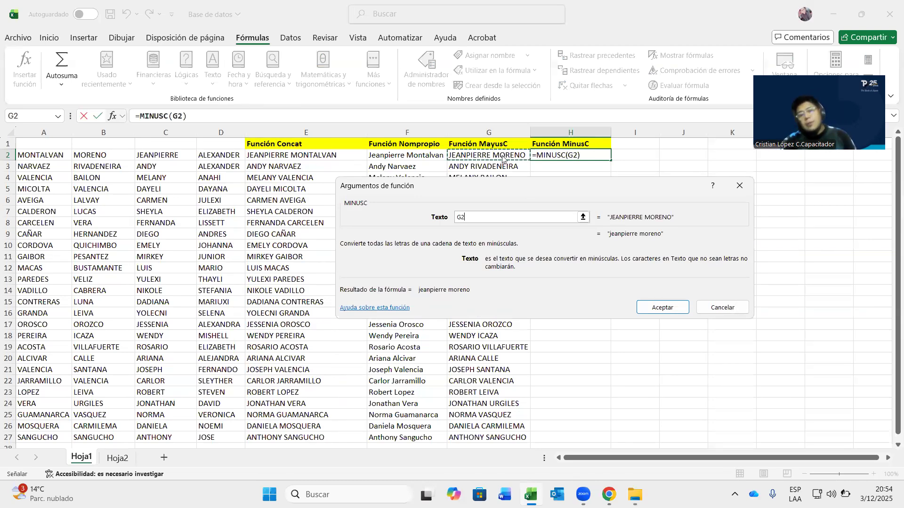
pyautogui.press('Return')
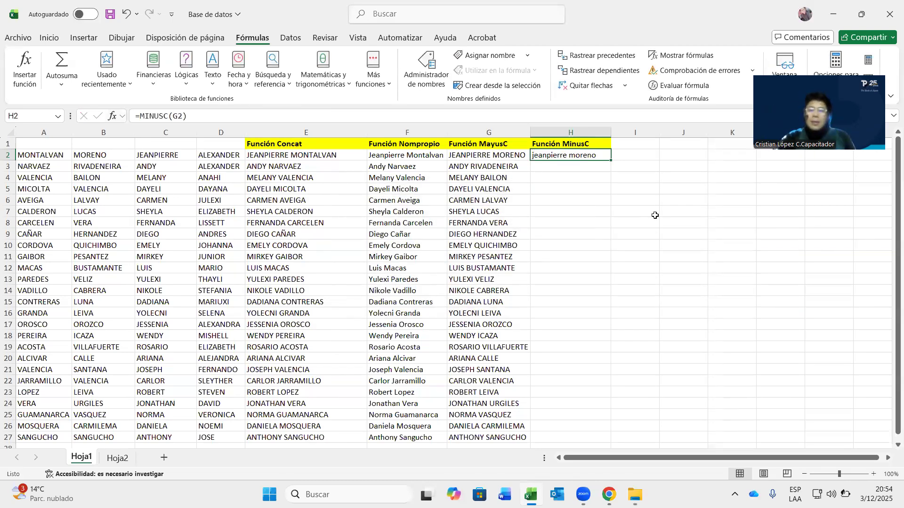
# - Copy the lowercase formula down to H27 and check the filled column
pyautogui.doubleClick(611, 160)
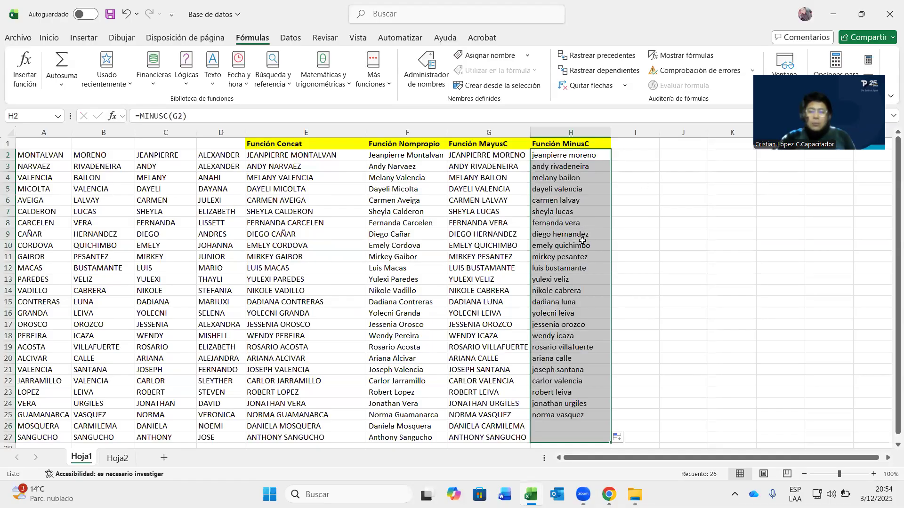
pyautogui.scroll(-6, 567, 288)
pyautogui.scroll(6, 363, 243)
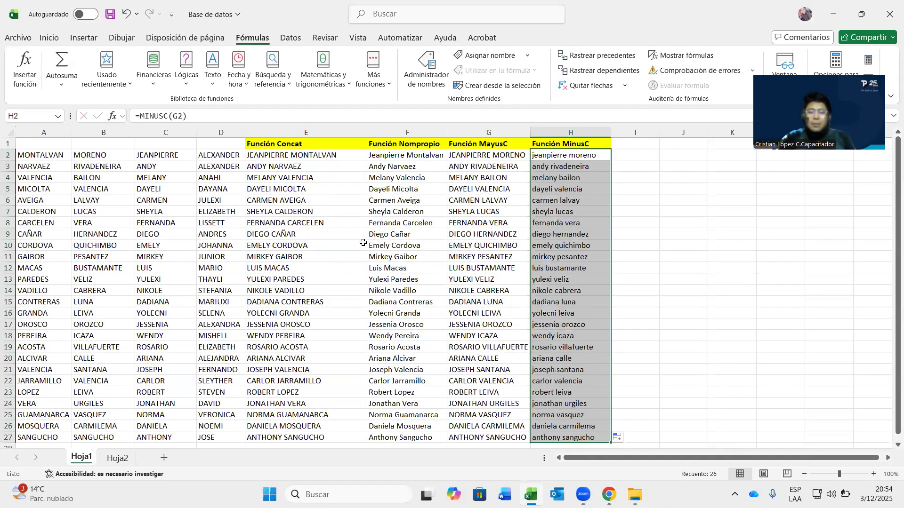
pyautogui.scroll(-2, 612, 289)
pyautogui.click(642, 293)
pyautogui.scroll(2, 642, 296)
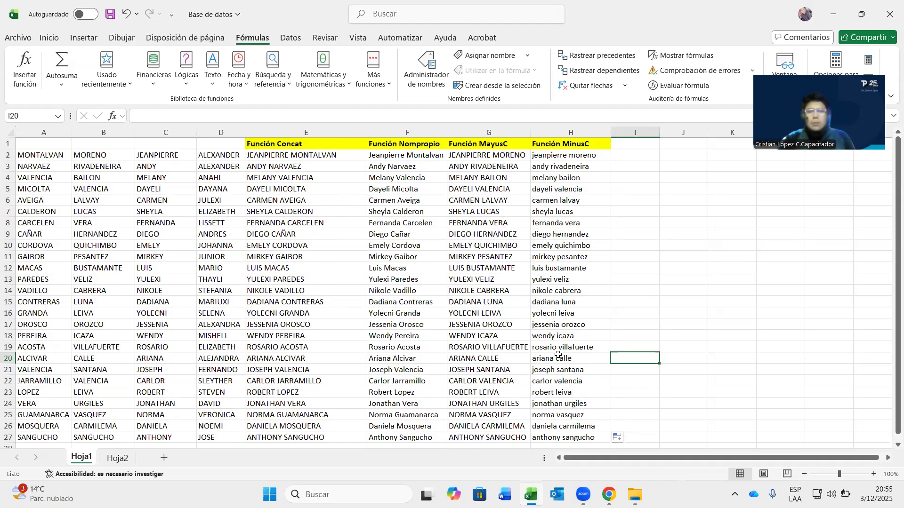
# - Return to the top of Hoja1, then open Hoja2 with its 26 e-mail addresses
pyautogui.scroll(-5, 556, 295)
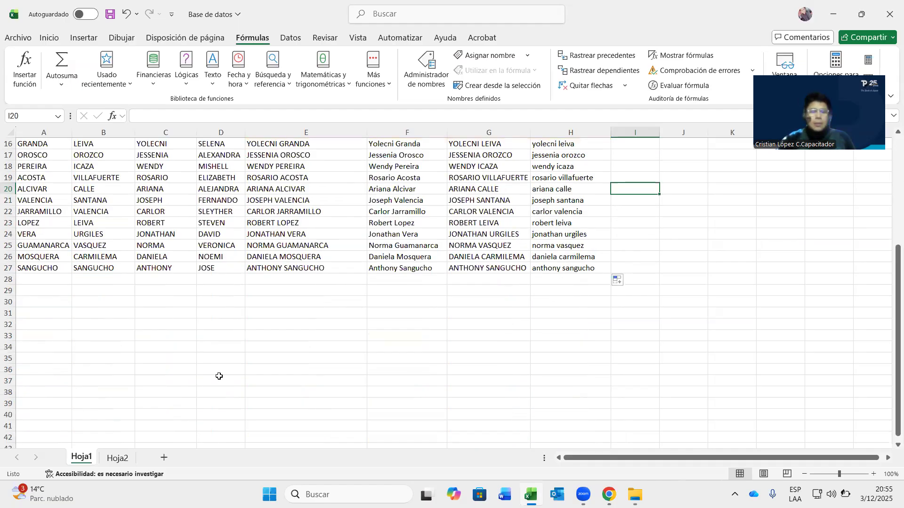
pyautogui.scroll(2, 529, 419)
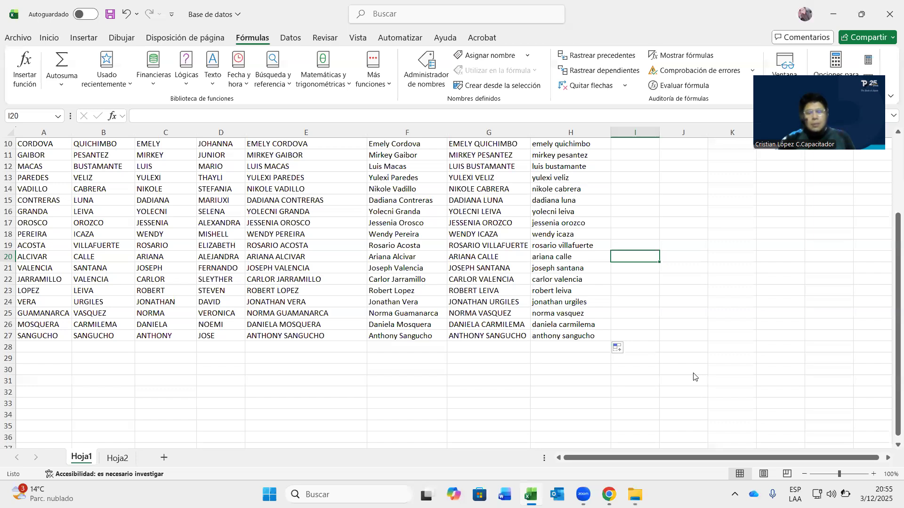
pyautogui.scroll(3, 569, 389)
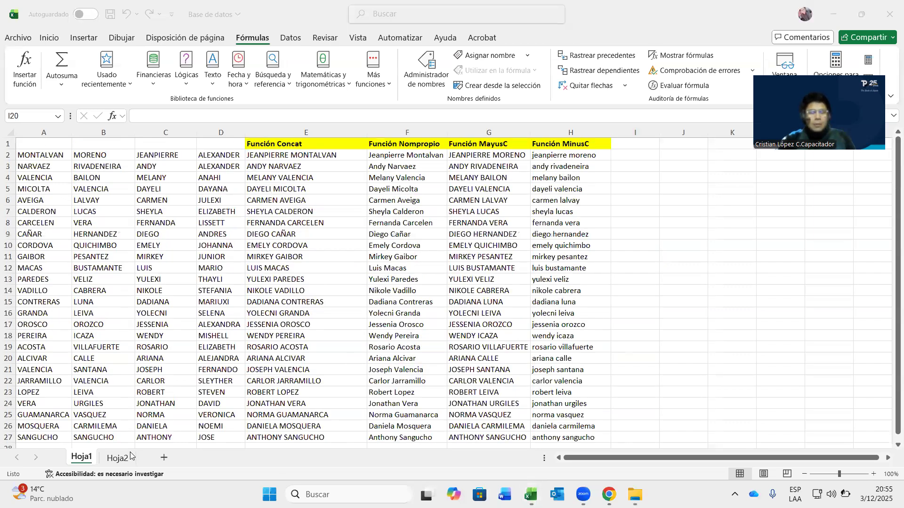
pyautogui.click(117, 457)
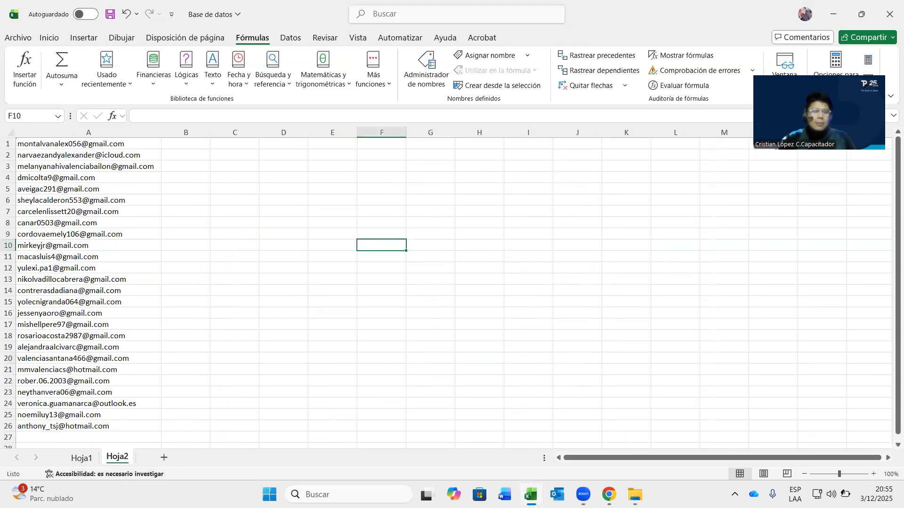
# - Insert a blank row 1 and enter the header Función Derecha in B1, fixing its typo
pyautogui.rightClick(12, 145)
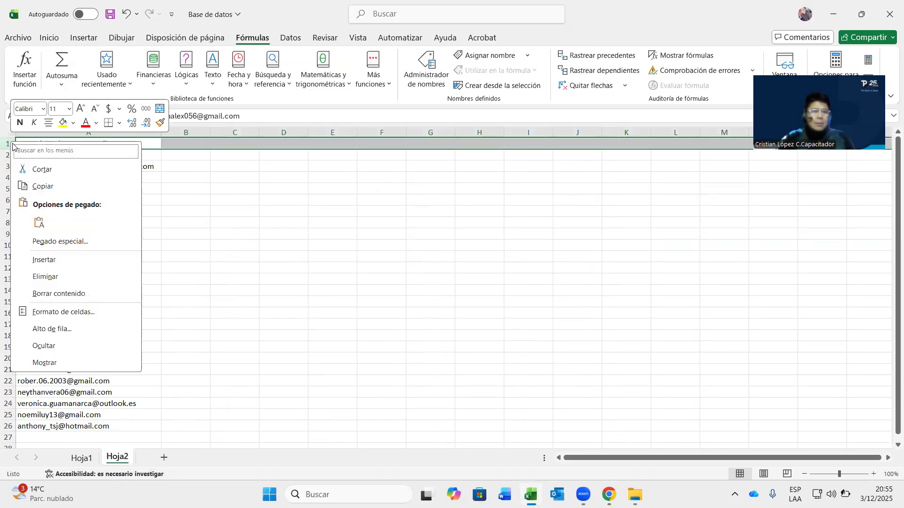
pyautogui.click(57, 259)
pyautogui.click(175, 143)
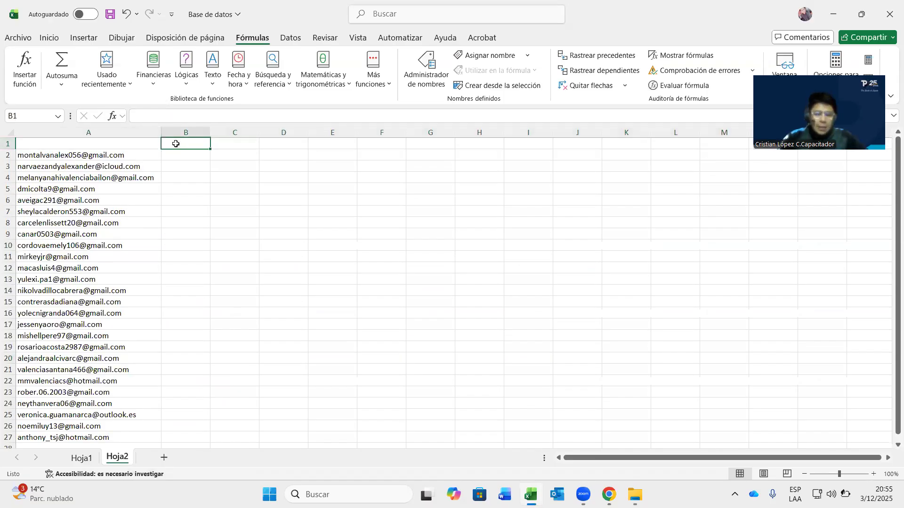
pyautogui.write('Funci')
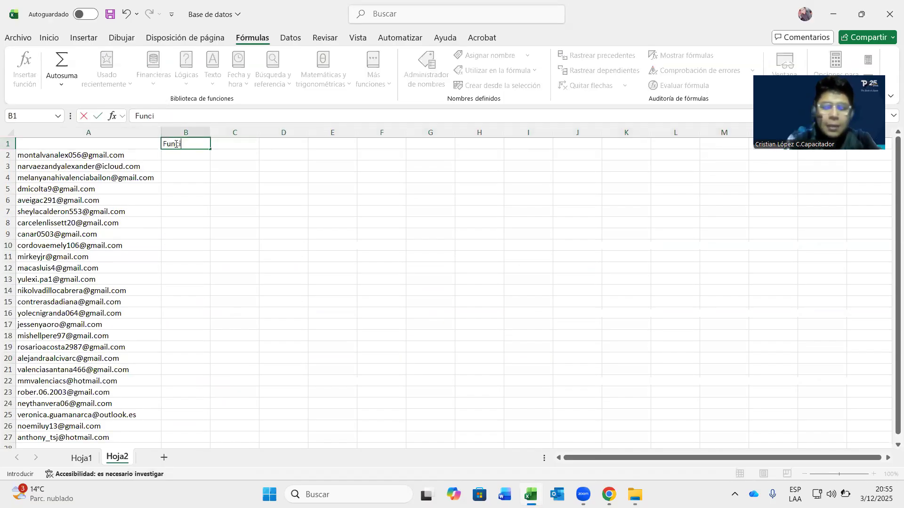
pyautogui.write('ón Derecah')
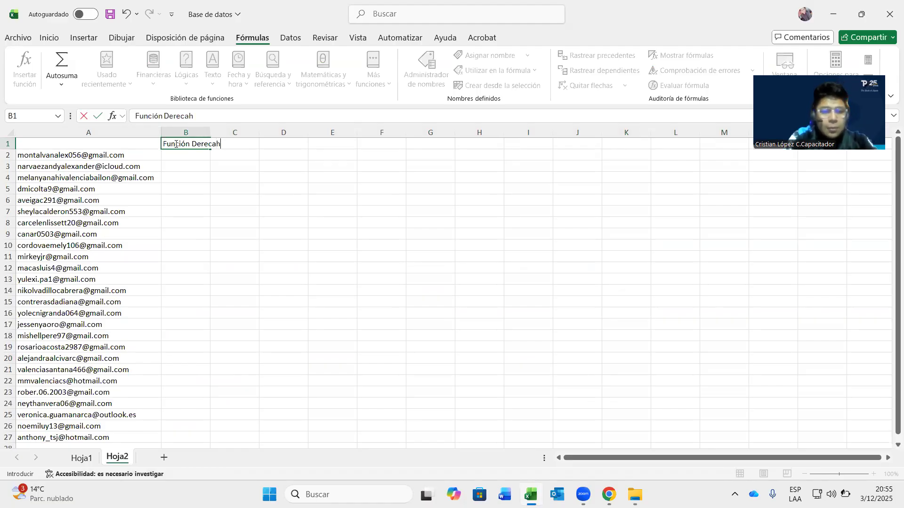
pyautogui.press('Tab')
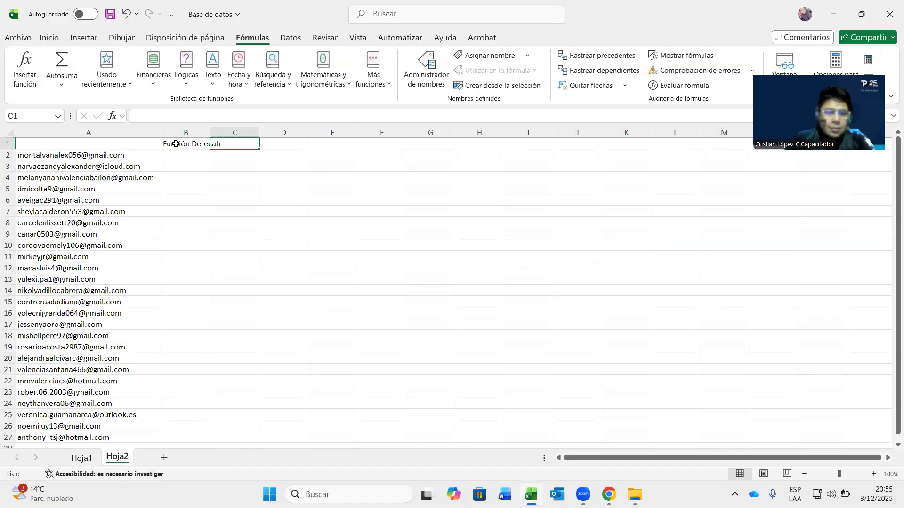
pyautogui.click(175, 144)
pyautogui.click(204, 116)
pyautogui.press('BackSpace')
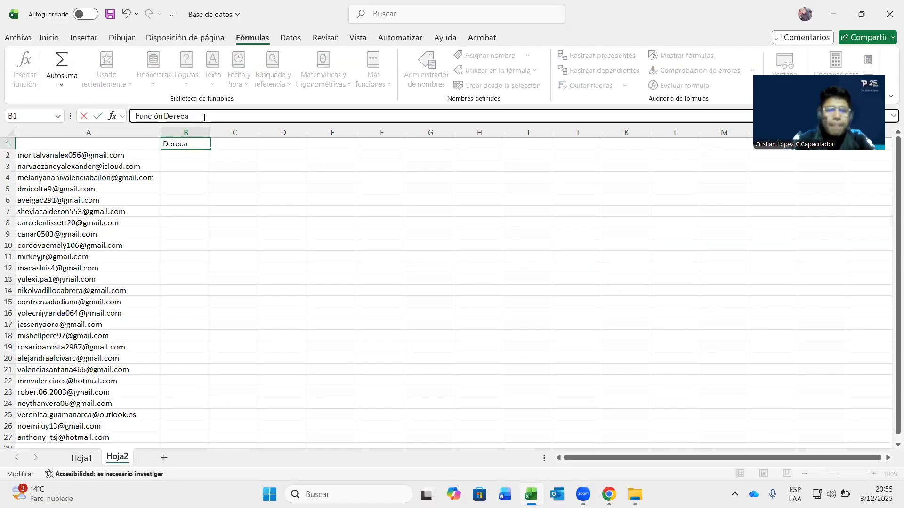
pyautogui.write('ha')
pyautogui.press('Tab')
# - Add headers Función Izquierda in C1 and Función Extrae in D1
pyautogui.write('Función Izquiera')
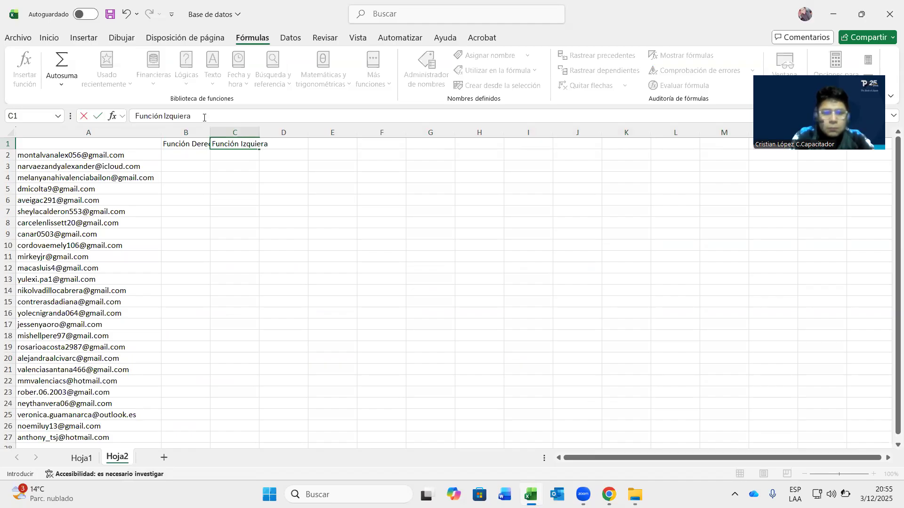
pyautogui.press('BackSpace')
pyautogui.write('da')
pyautogui.press('Tab')
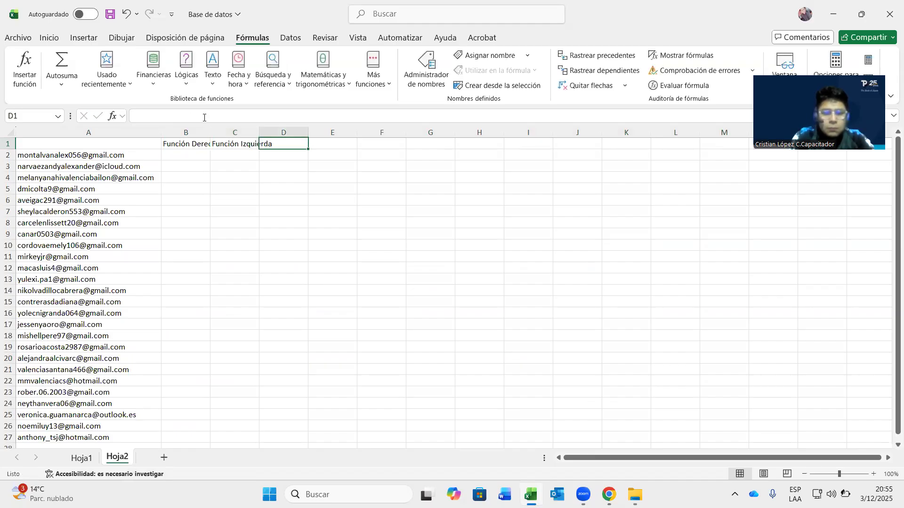
pyautogui.write('Función extrae')
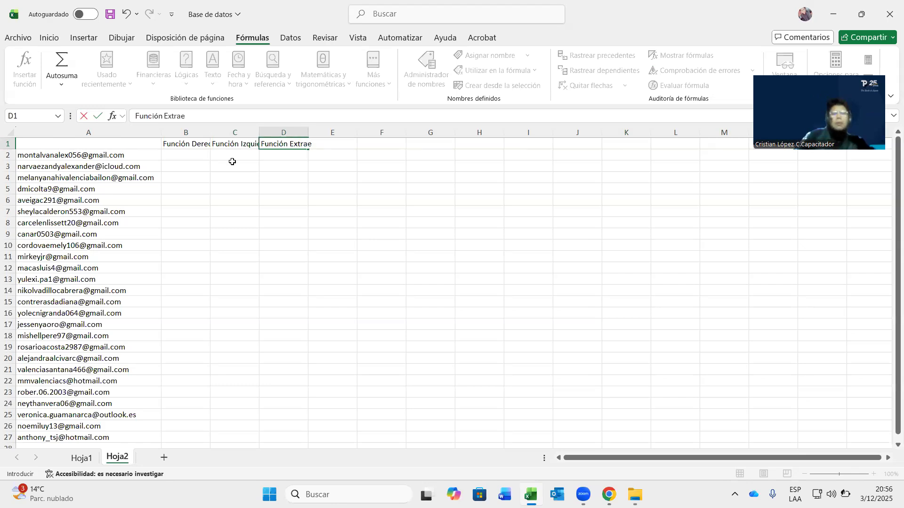
pyautogui.click(355, 210)
# - Widen columns B, C and D to fit their headers
pyautogui.moveTo(259, 132); pyautogui.dragTo(302, 133)
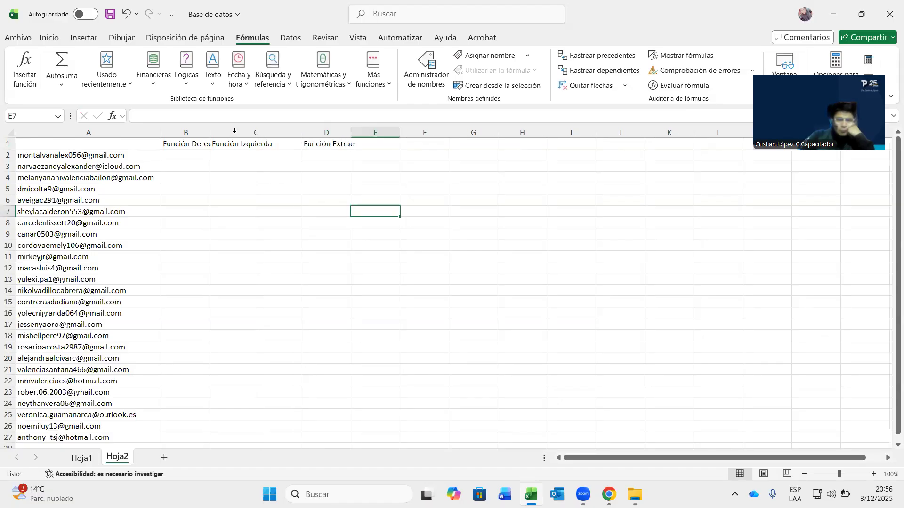
pyautogui.moveTo(211, 129); pyautogui.dragTo(242, 130)
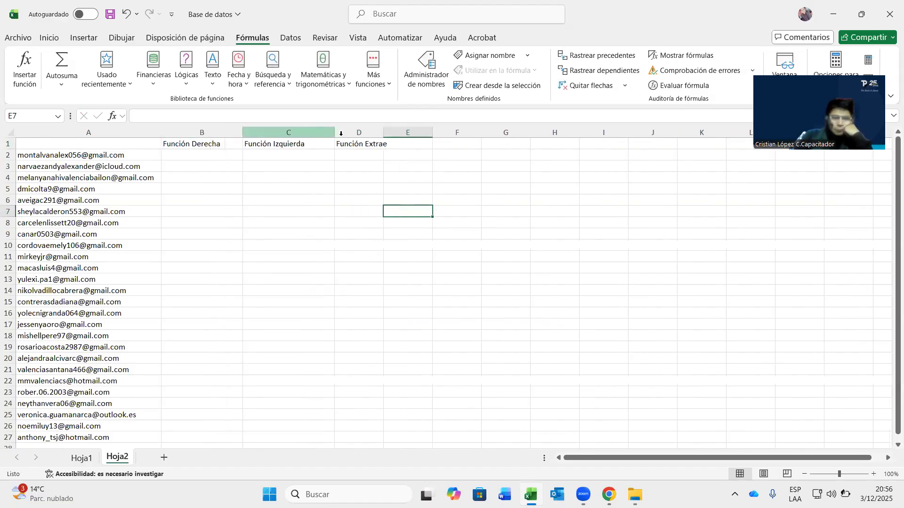
pyautogui.moveTo(378, 133); pyautogui.dragTo(392, 133)
# - Make headers B1:D1 bold with a light green fill
pyautogui.moveTo(239, 143); pyautogui.dragTo(339, 142)
pyautogui.click(49, 38)
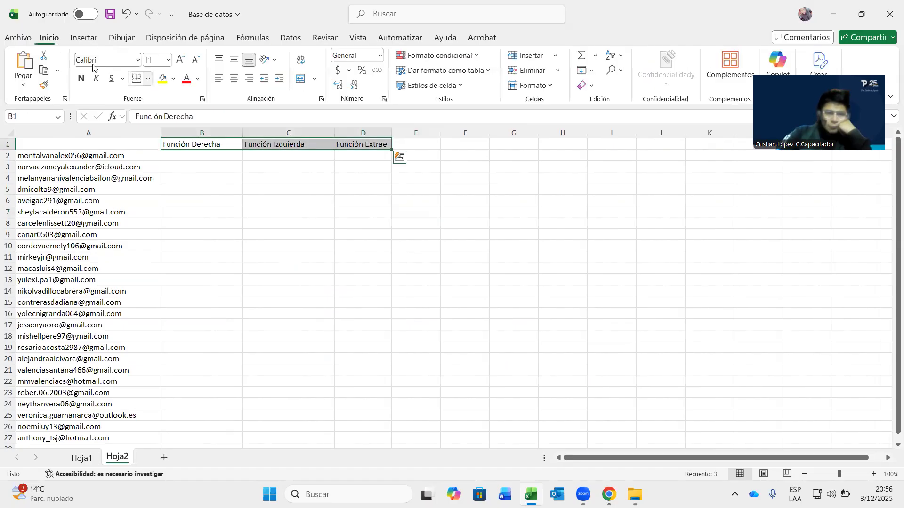
pyautogui.click(81, 78)
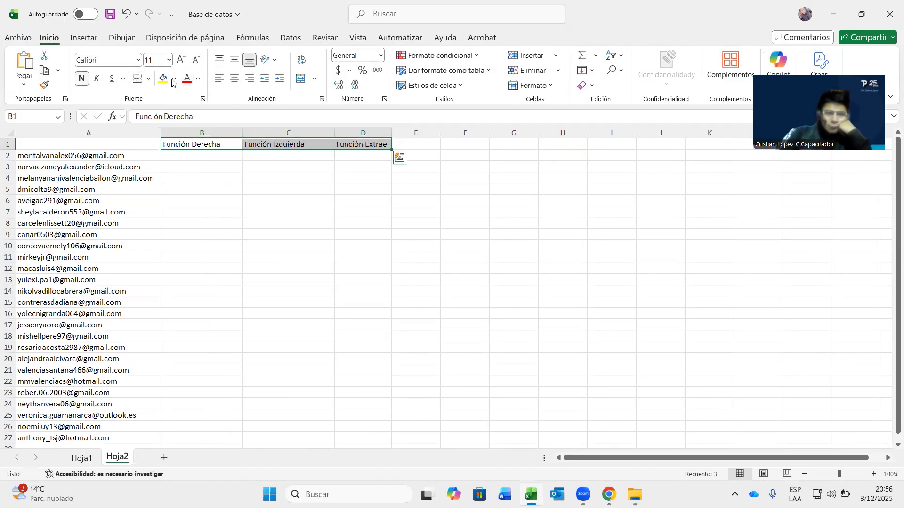
pyautogui.click(173, 80)
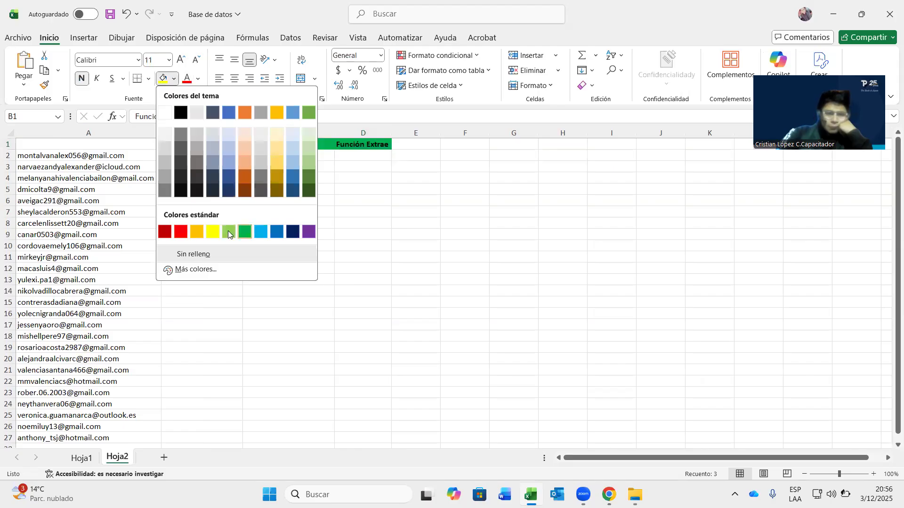
pyautogui.click(401, 220)
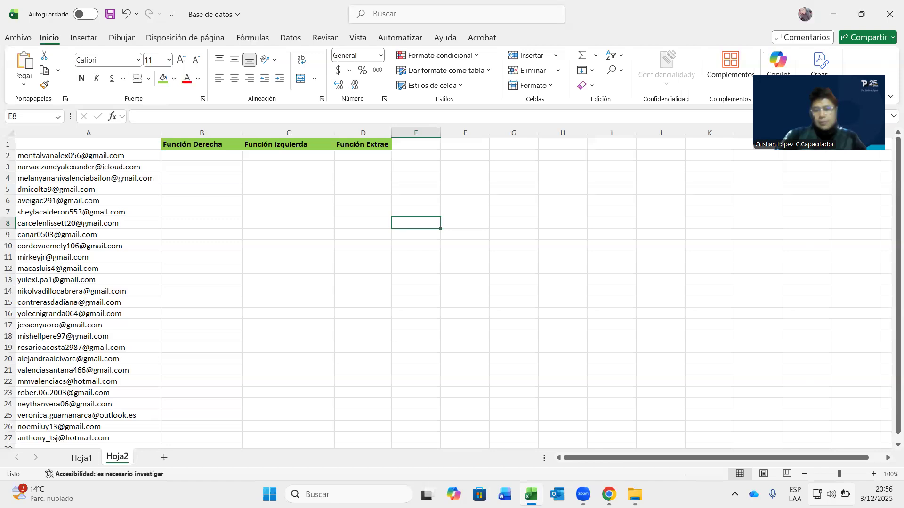
pyautogui.click(845, 493)
pyautogui.click(814, 239)
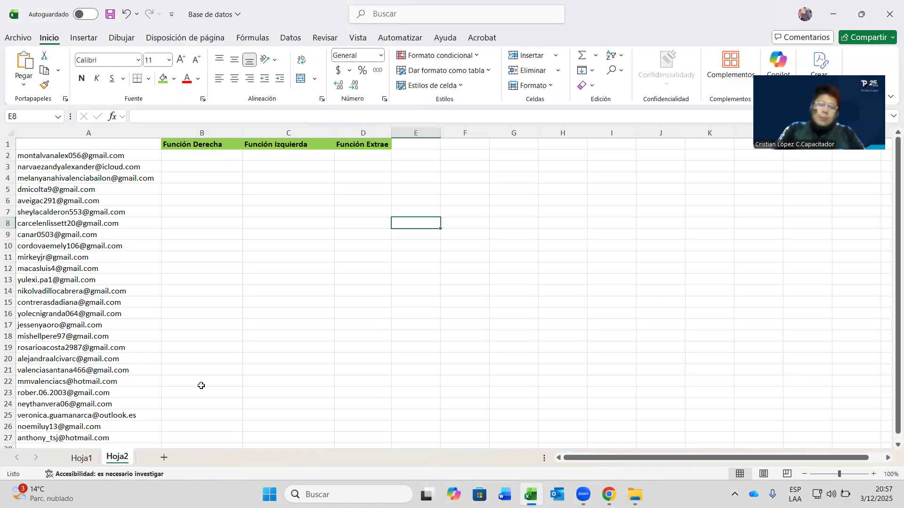
# - Select B2 under Función Derecha and drag the column border to widen the function columns slightly
pyautogui.click(703, 400)
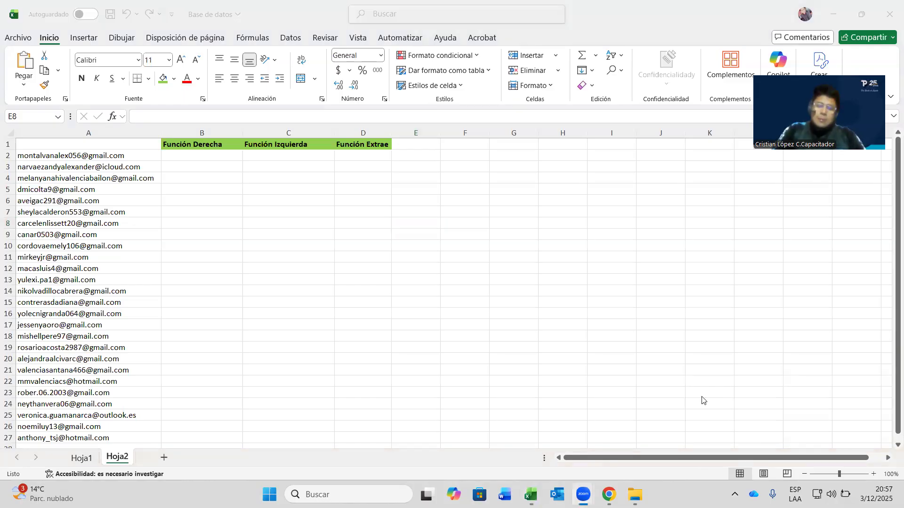
pyautogui.doubleClick(191, 156)
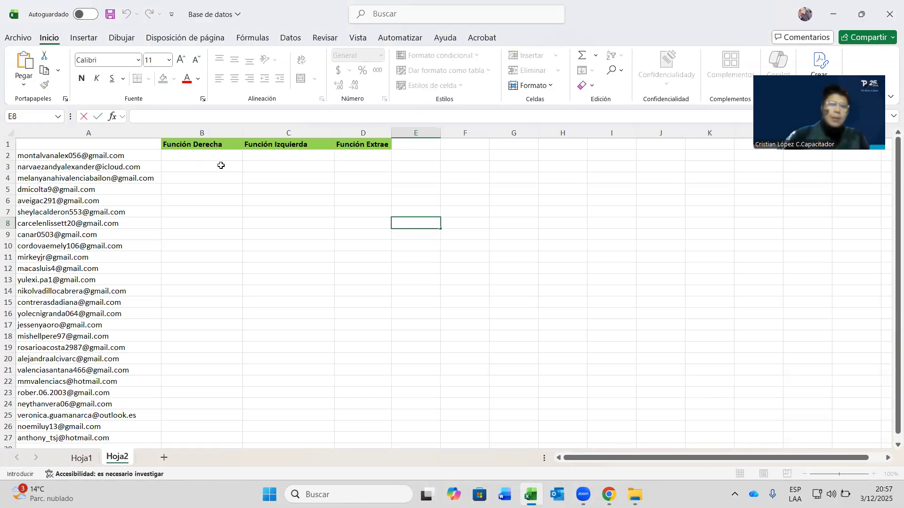
pyautogui.click(222, 148)
pyautogui.click(214, 155)
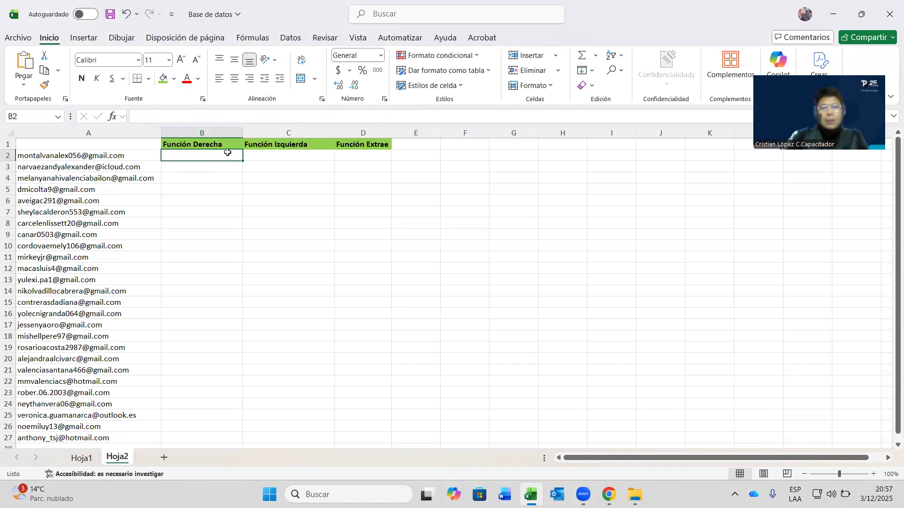
pyautogui.moveTo(338, 128); pyautogui.dragTo(410, 133)
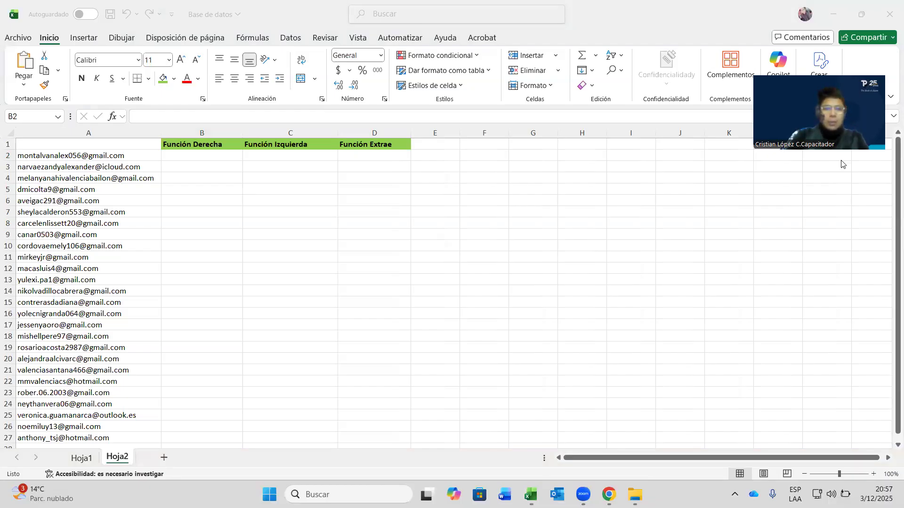
pyautogui.moveTo(79, 144); pyautogui.dragTo(82, 164)
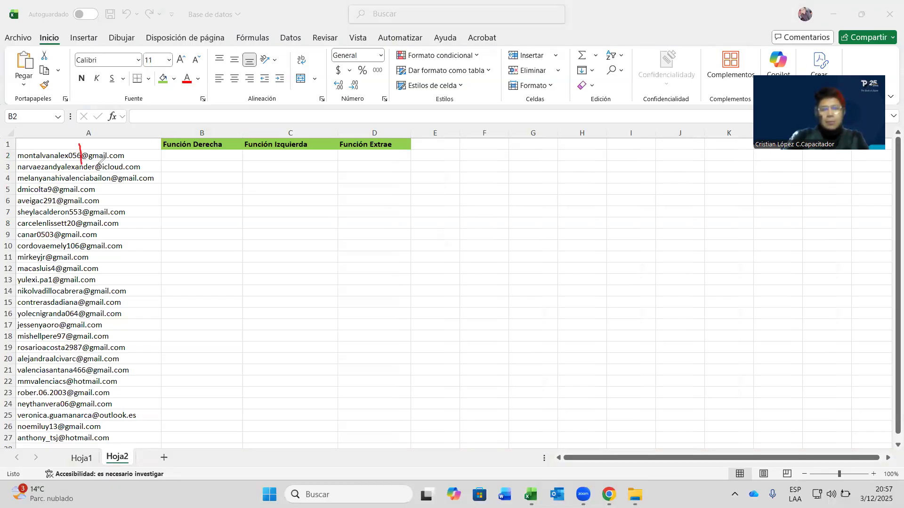
pyautogui.moveTo(90, 149); pyautogui.dragTo(144, 145)
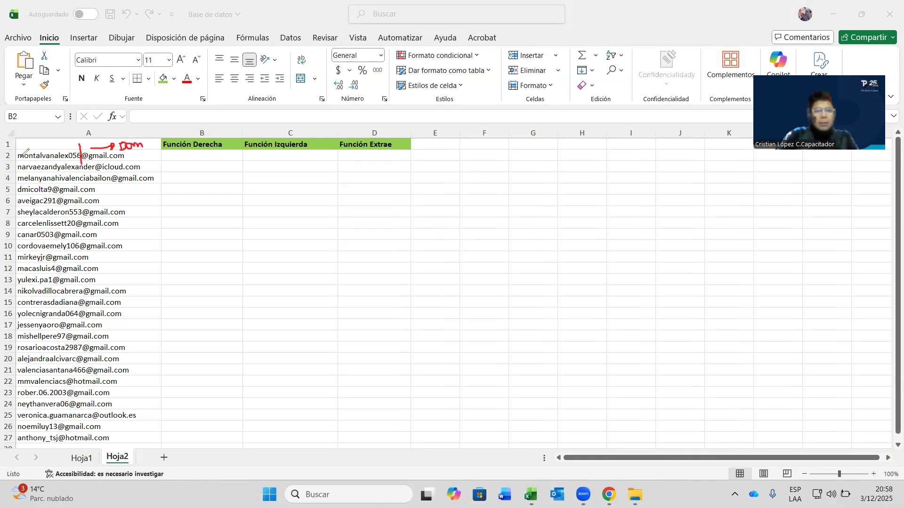
pyautogui.moveTo(26, 143); pyautogui.dragTo(47, 144)
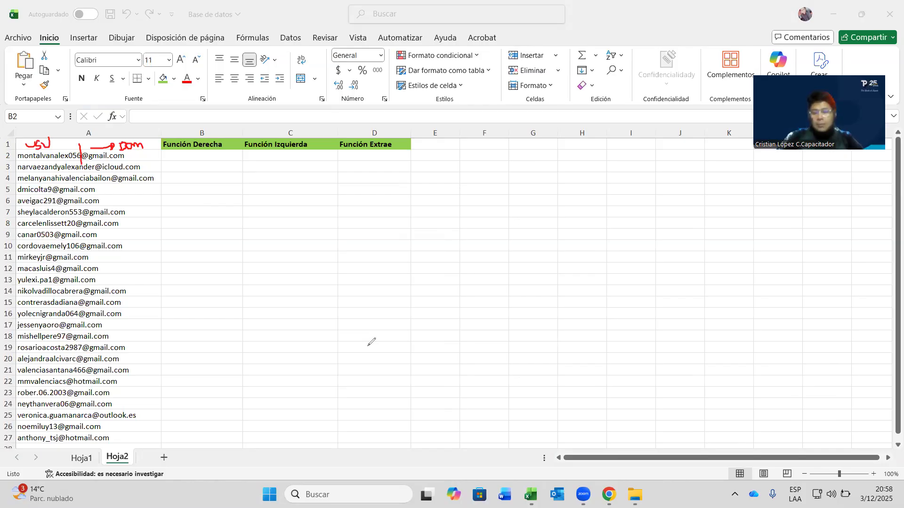
pyautogui.click(375, 156)
pyautogui.click(378, 154)
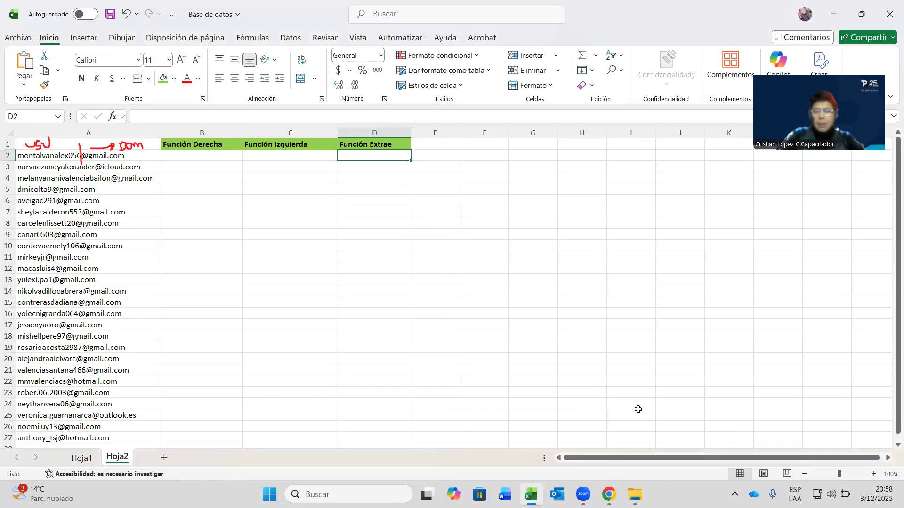
pyautogui.click(834, 231)
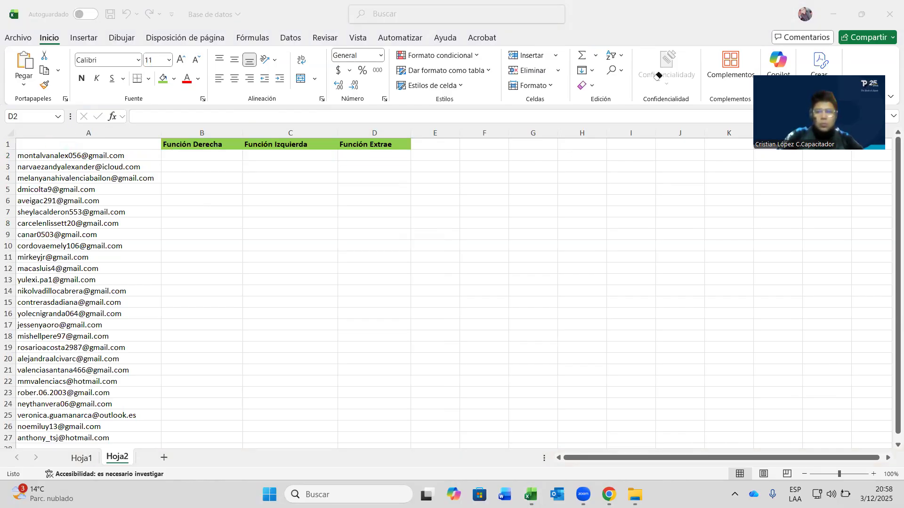
# - Copy the Función Derecha column B into column E
pyautogui.click(187, 156)
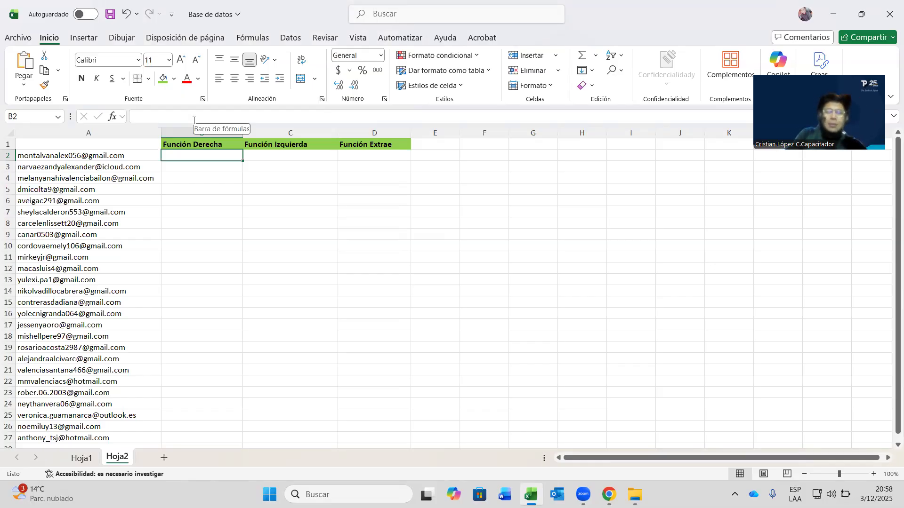
pyautogui.click(117, 157)
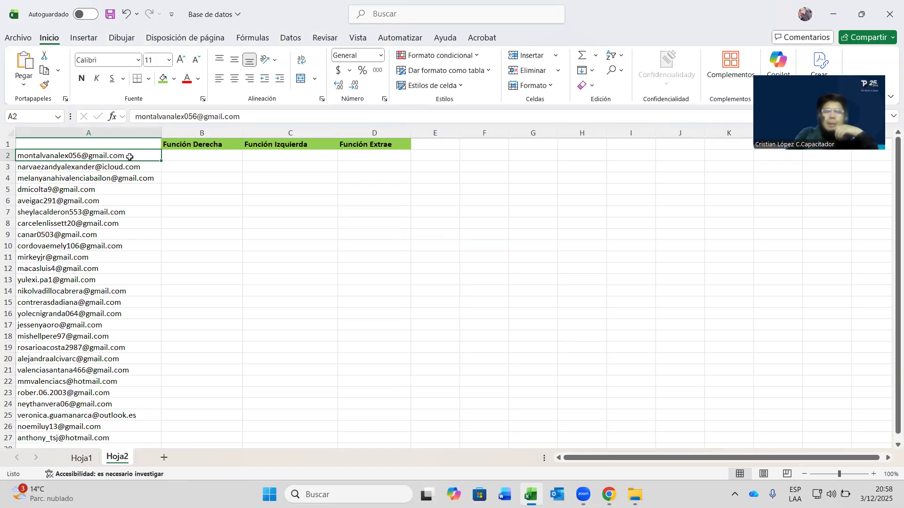
pyautogui.click(235, 133)
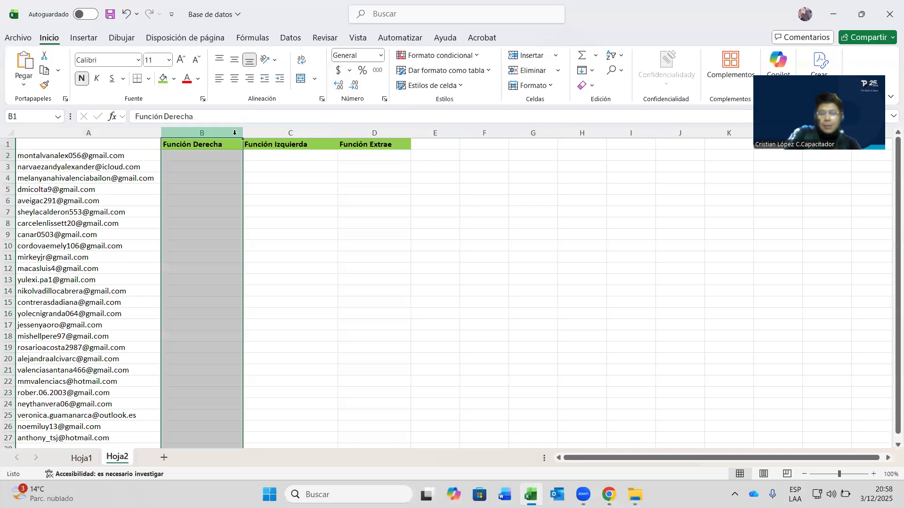
pyautogui.hotkey('ctrl', 'c')
pyautogui.click(429, 135)
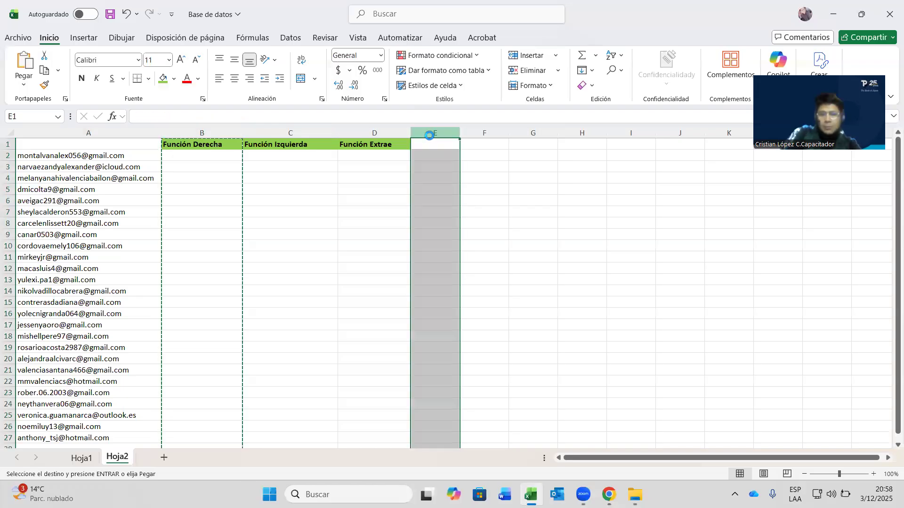
pyautogui.hotkey('ctrl', 'v')
# - Move the Función Izquierda header from C1 into B1
pyautogui.click(259, 143)
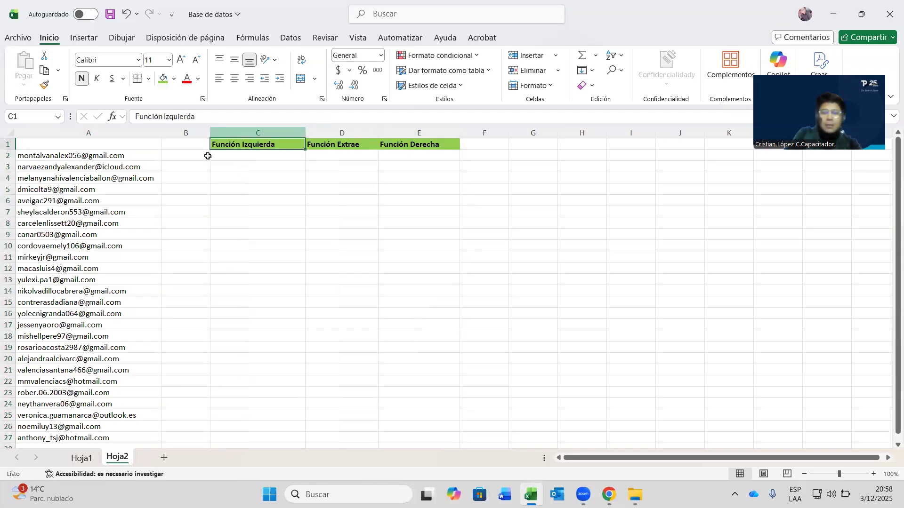
pyautogui.hotkey('ctrl', 'x')
pyautogui.click(187, 155)
pyautogui.hotkey('ctrl', 'v')
pyautogui.hotkey('ctrl', 'x')
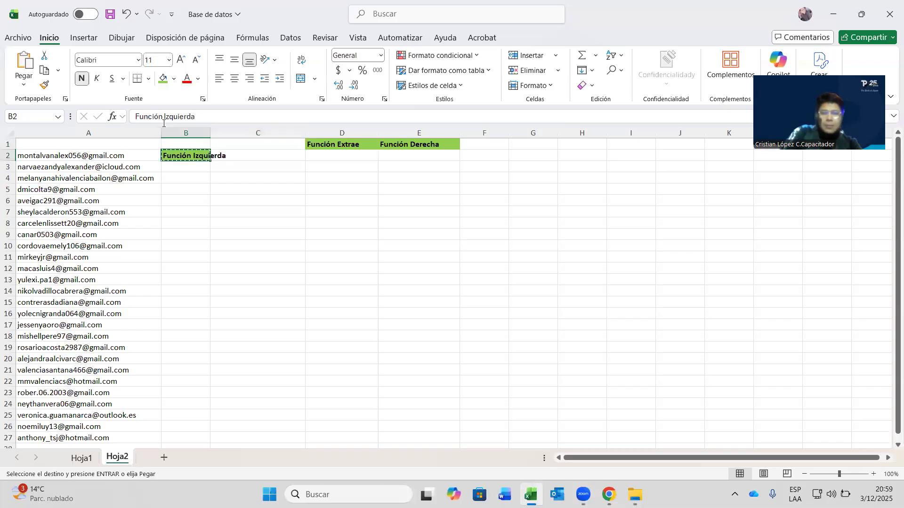
pyautogui.click(191, 144)
pyautogui.hotkey('ctrl', 'v')
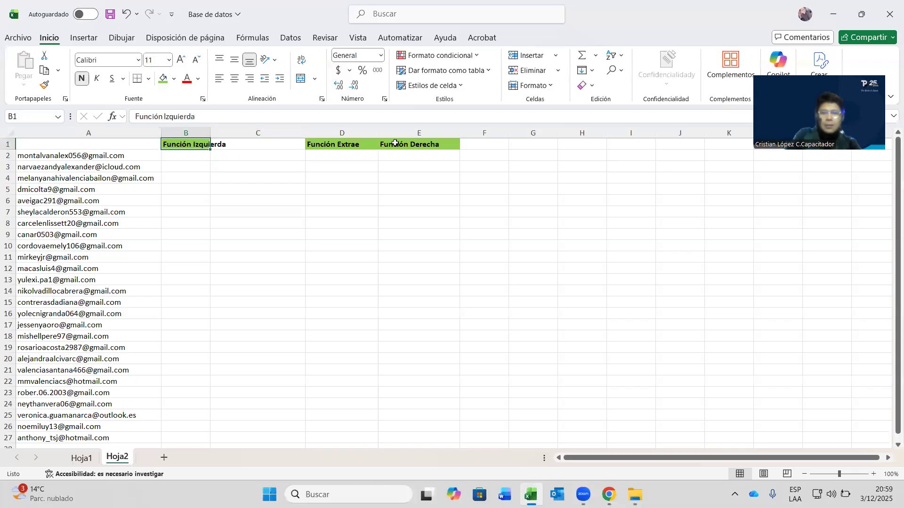
# - Move the Función Derecha header from E1 to C1 and widen columns B and C
pyautogui.click(396, 143)
pyautogui.hotkey('ctrl', 'x')
pyautogui.click(239, 143)
pyautogui.hotkey('ctrl', 'v')
pyautogui.moveTo(211, 132); pyautogui.dragTo(259, 133)
pyautogui.moveTo(358, 127); pyautogui.dragTo(364, 127)
pyautogui.moveTo(259, 128); pyautogui.dragTo(269, 128)
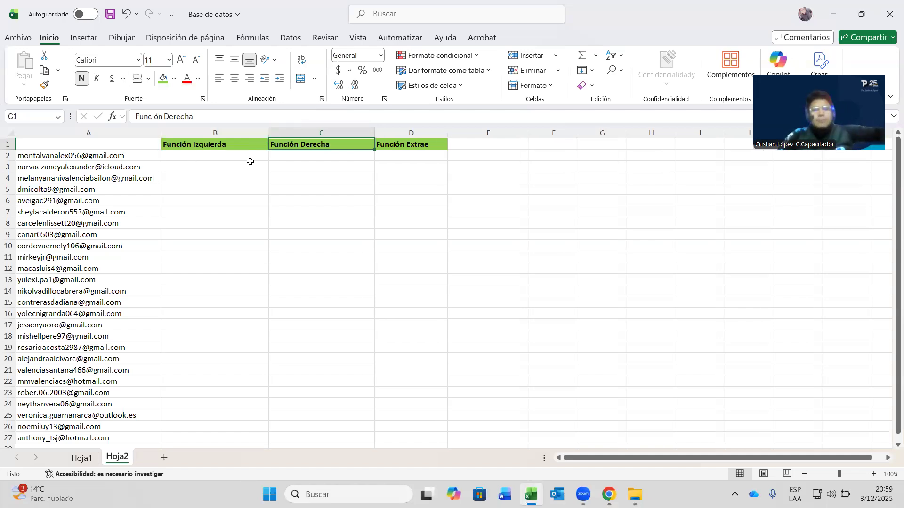
# - Inspect the A2 e-mail, then with B2 selected bring up the Fórmulas Texto function list
pyautogui.click(223, 154)
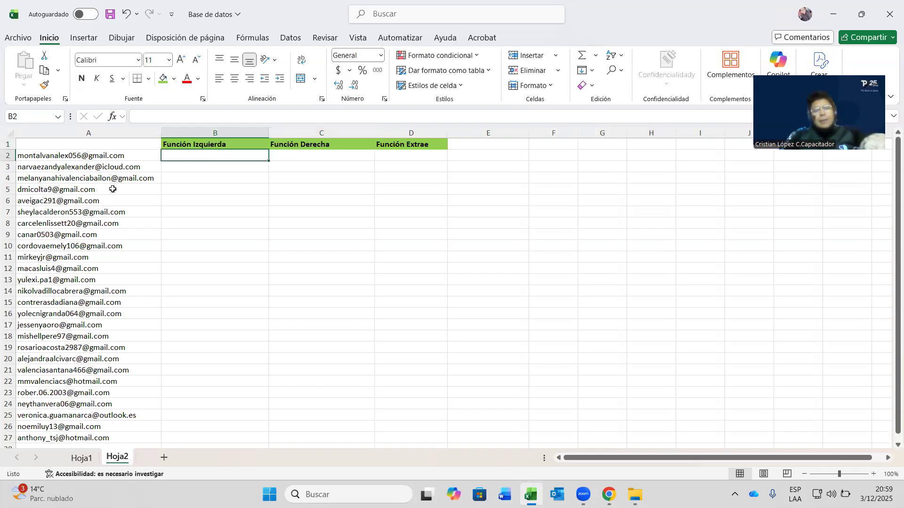
pyautogui.click(19, 153)
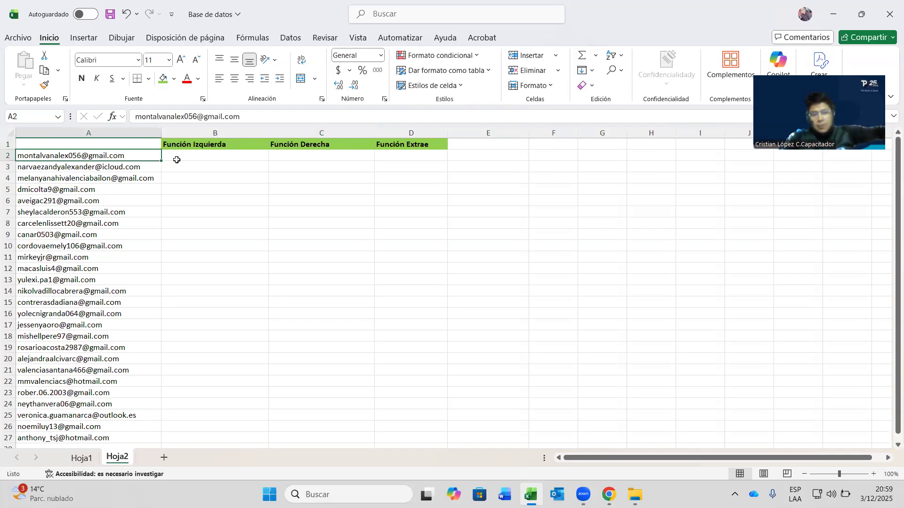
pyautogui.doubleClick(151, 115)
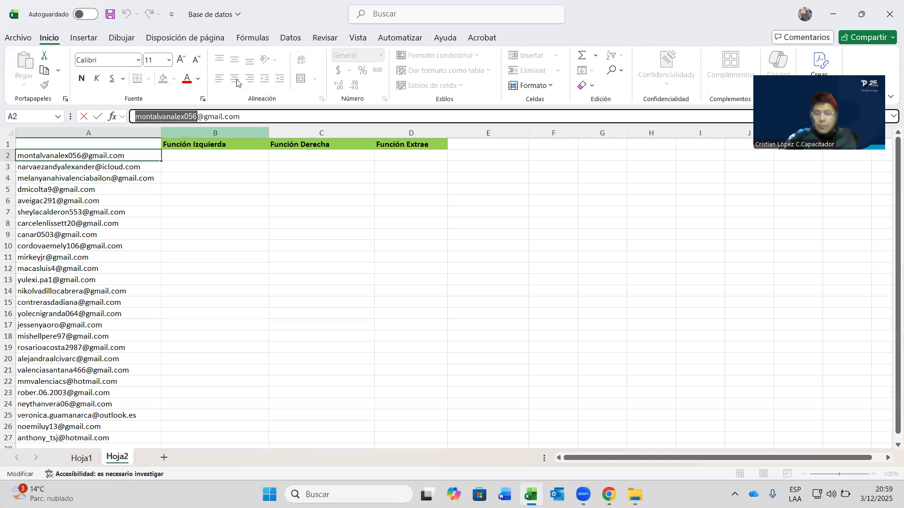
pyautogui.click(223, 157)
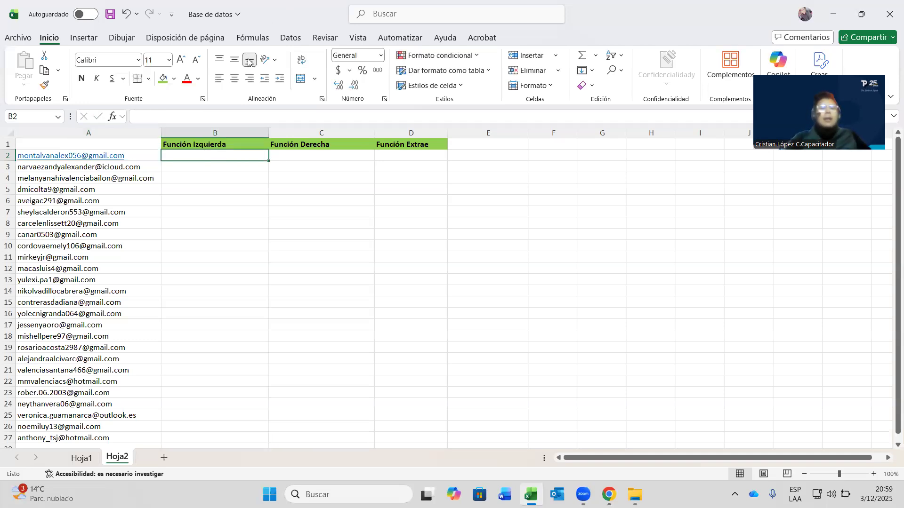
pyautogui.click(252, 37)
pyautogui.click(214, 87)
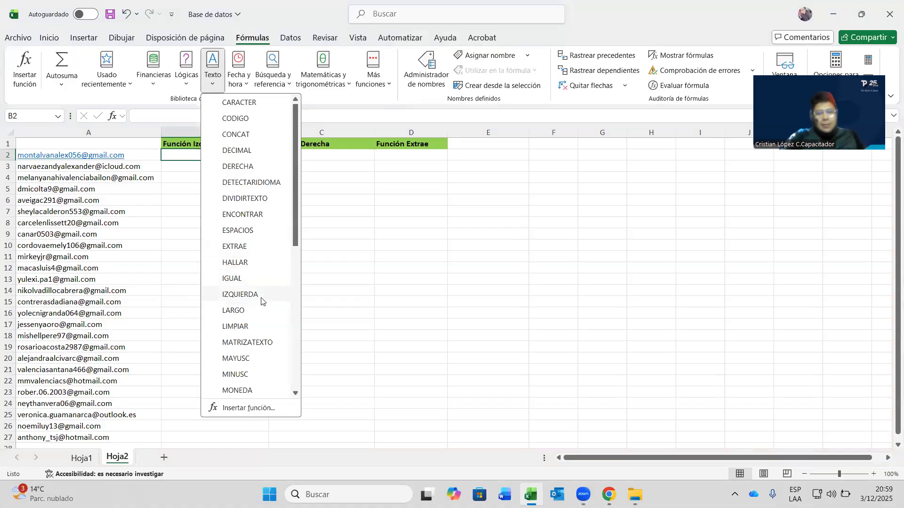
pyautogui.click(260, 297)
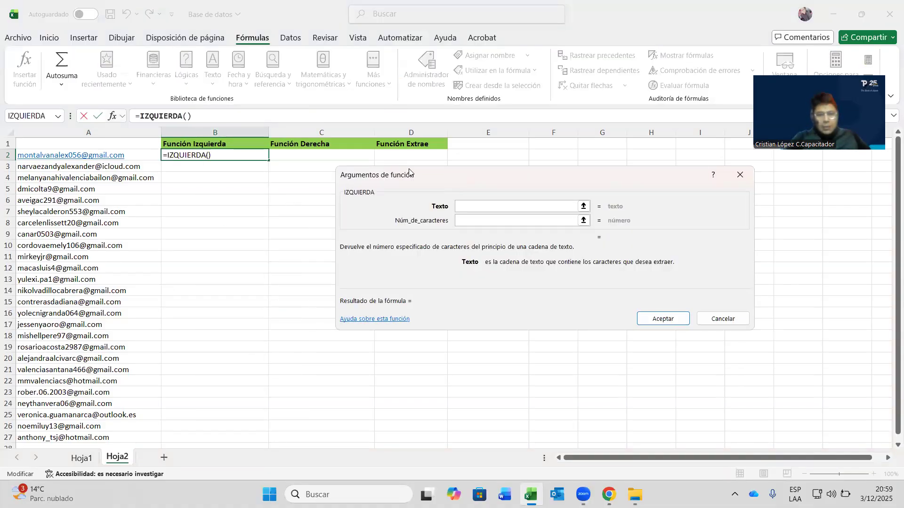
pyautogui.moveTo(409, 171); pyautogui.dragTo(351, 156)
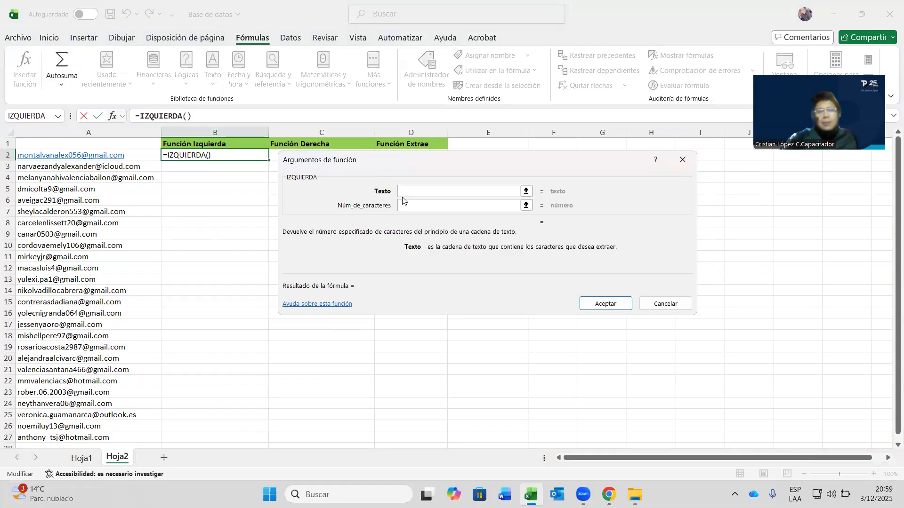
pyautogui.click(147, 155)
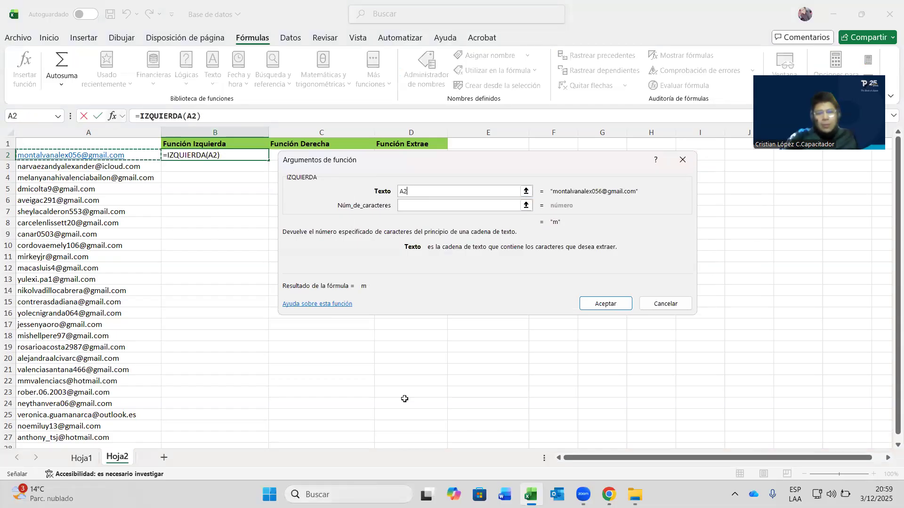
pyautogui.click(411, 206)
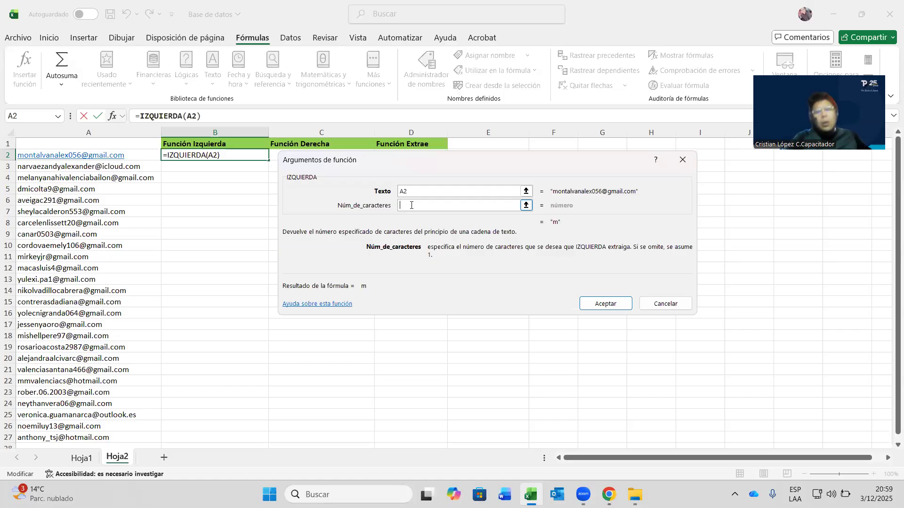
pyautogui.write('16')
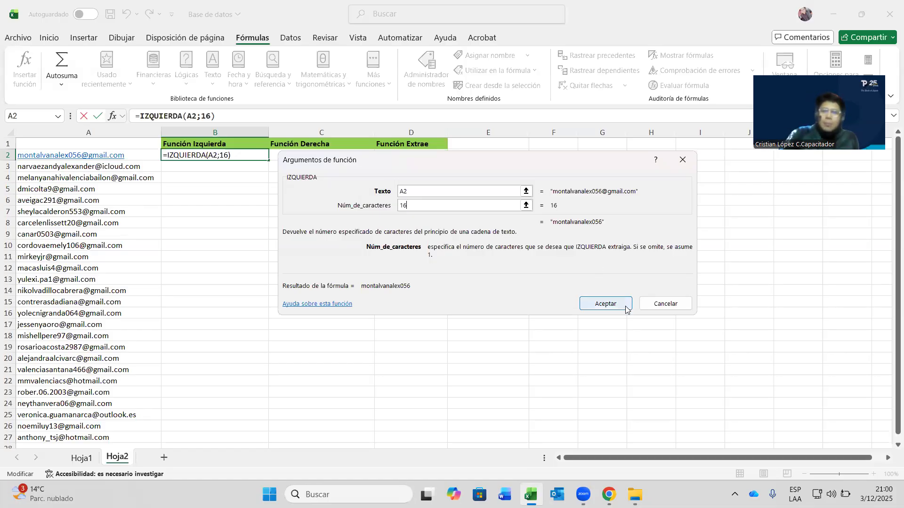
pyautogui.click(606, 304)
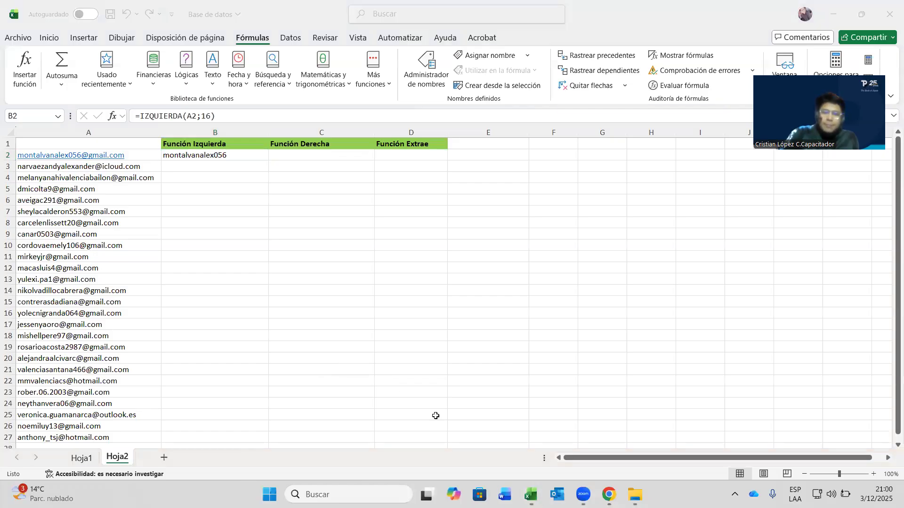
pyautogui.click(246, 153)
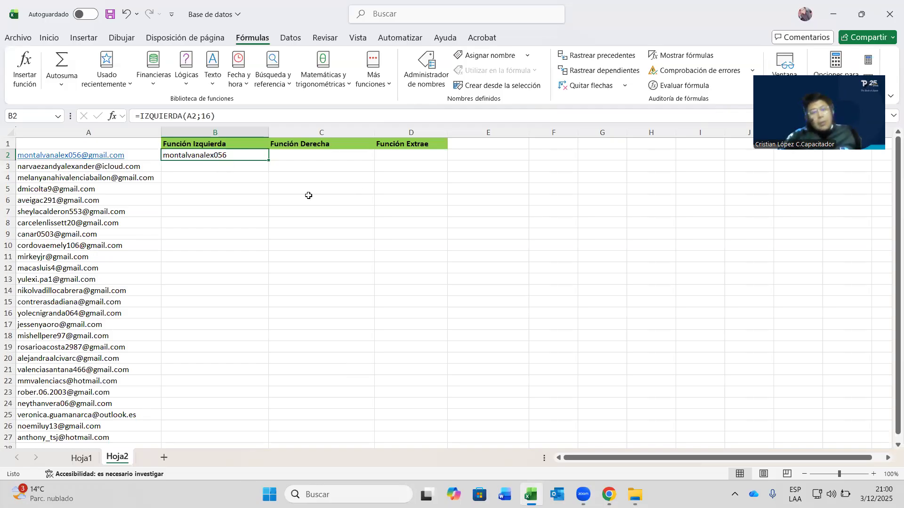
pyautogui.scroll(-4, 246, 226)
pyautogui.scroll(-3, 261, 224)
pyautogui.scroll(7, 258, 198)
pyautogui.moveTo(80, 177); pyautogui.dragTo(113, 403)
pyautogui.scroll(-3, 112, 347)
pyautogui.scroll(3, 109, 261)
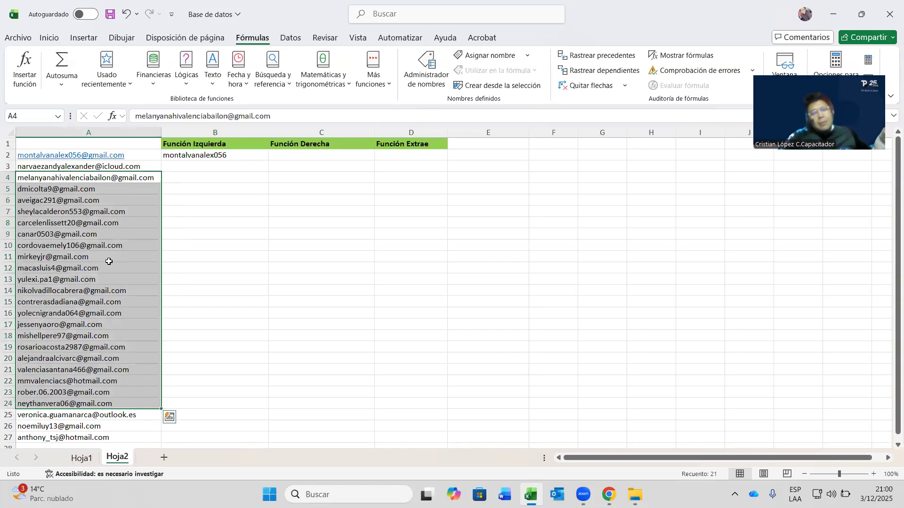
pyautogui.moveTo(89, 167); pyautogui.dragTo(101, 414)
pyautogui.scroll(-3, 117, 367)
pyautogui.scroll(3, 124, 346)
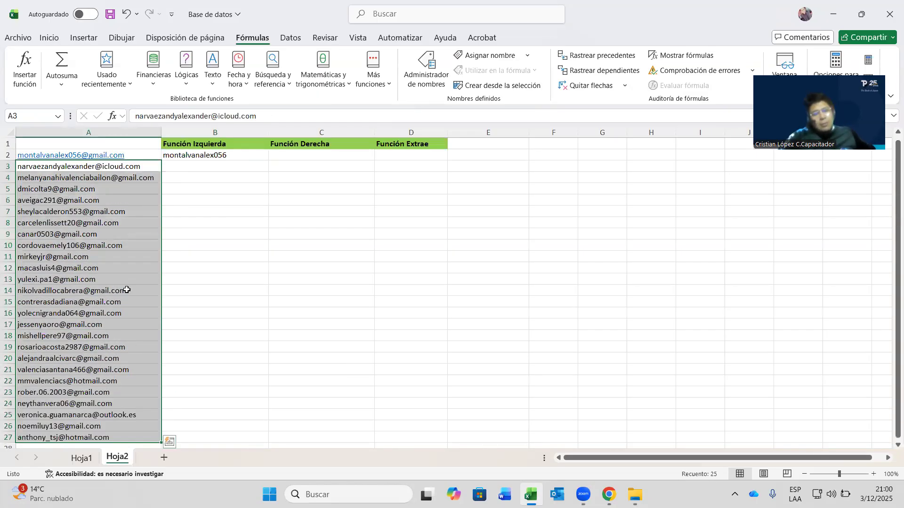
pyautogui.click(119, 222)
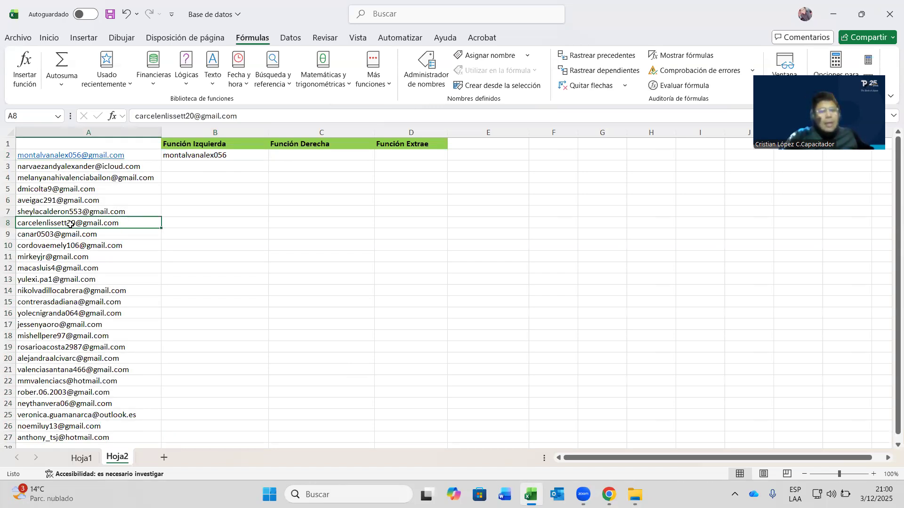
pyautogui.click(248, 156)
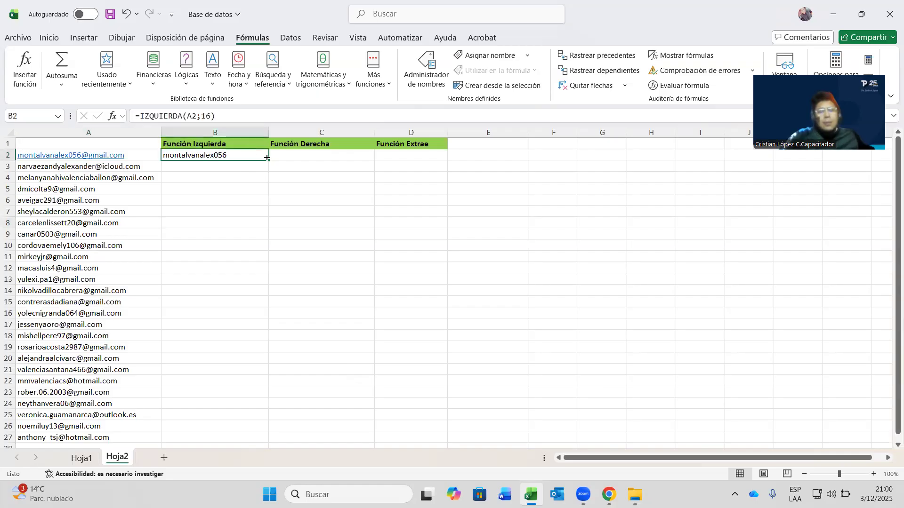
pyautogui.doubleClick(269, 158)
pyautogui.scroll(-2, 253, 282)
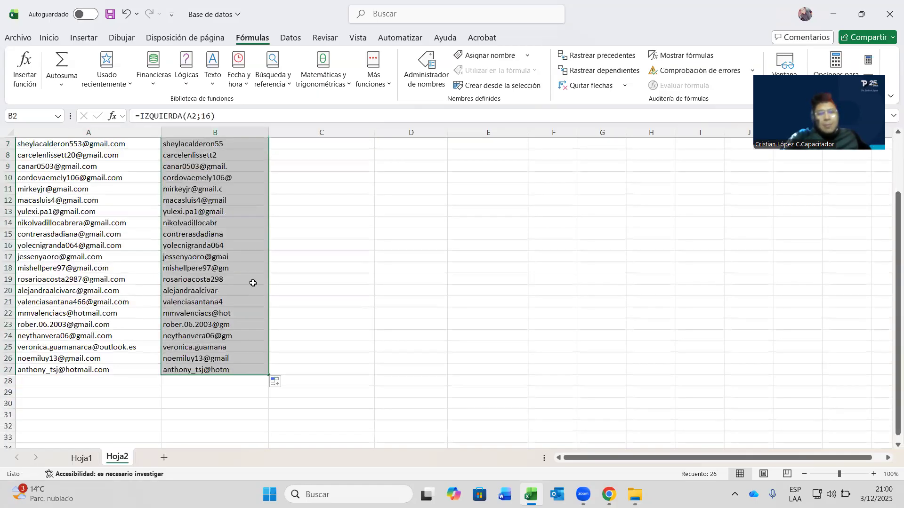
pyautogui.scroll(2, 253, 282)
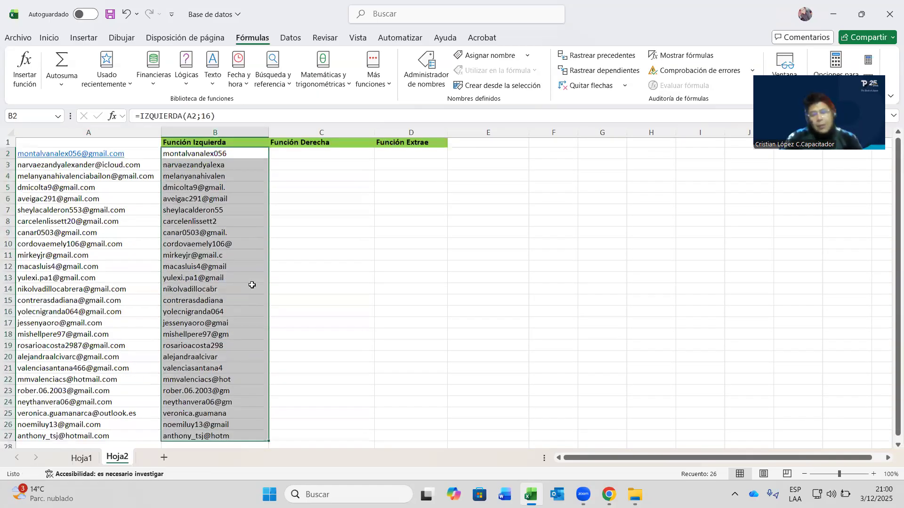
pyautogui.hotkey('ctrl', 'z')
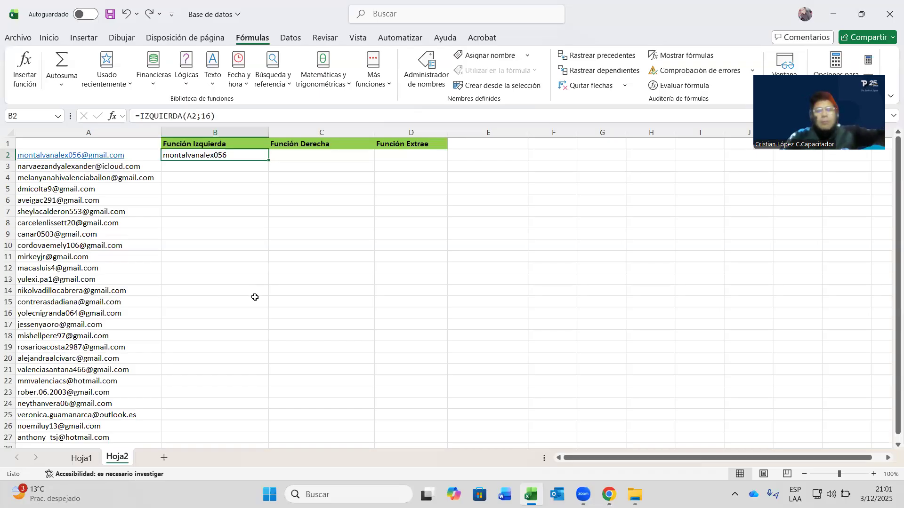
# - Examine where the domain starts in A2's e-mail, then begin a formula with = in C2
pyautogui.click(187, 168)
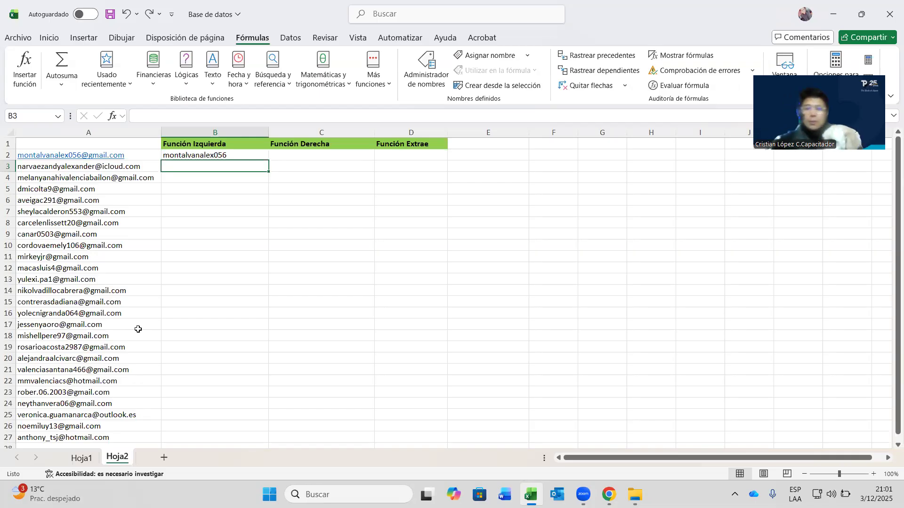
pyautogui.click(292, 157)
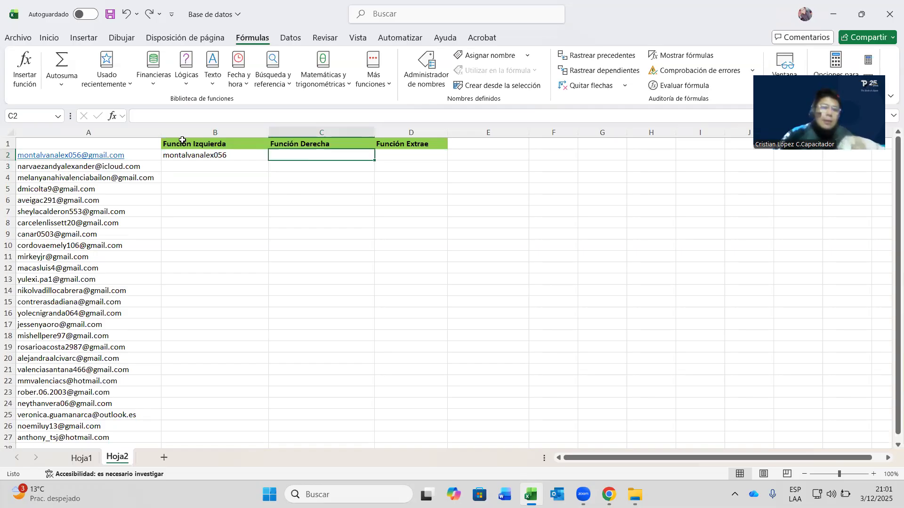
pyautogui.click(129, 155)
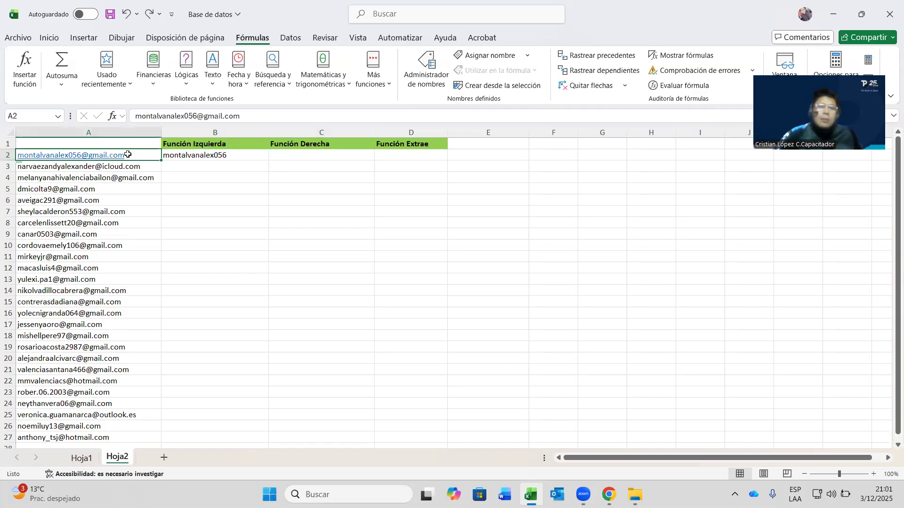
pyautogui.click(203, 116)
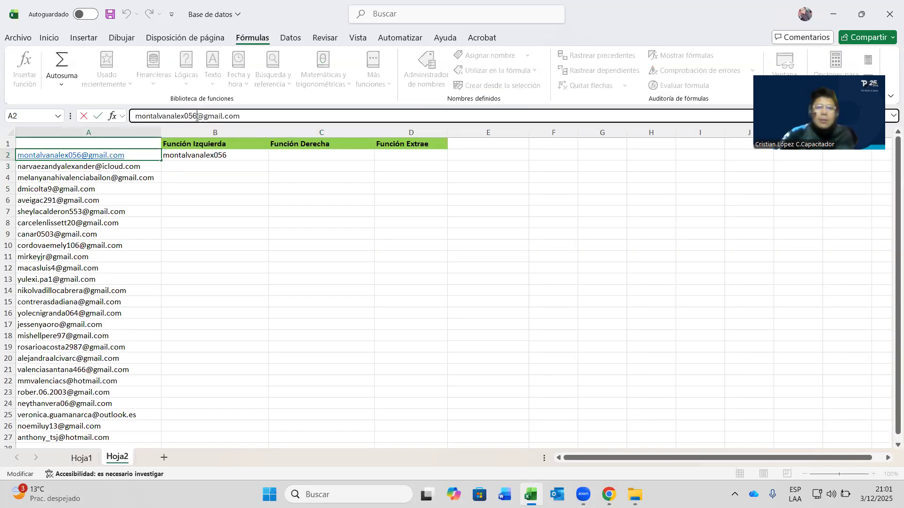
pyautogui.moveTo(196, 117); pyautogui.dragTo(242, 116)
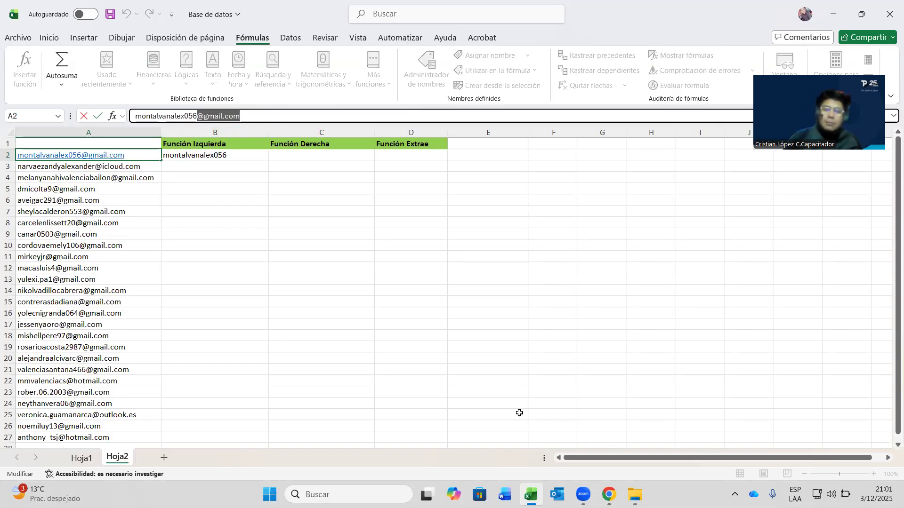
pyautogui.click(828, 24)
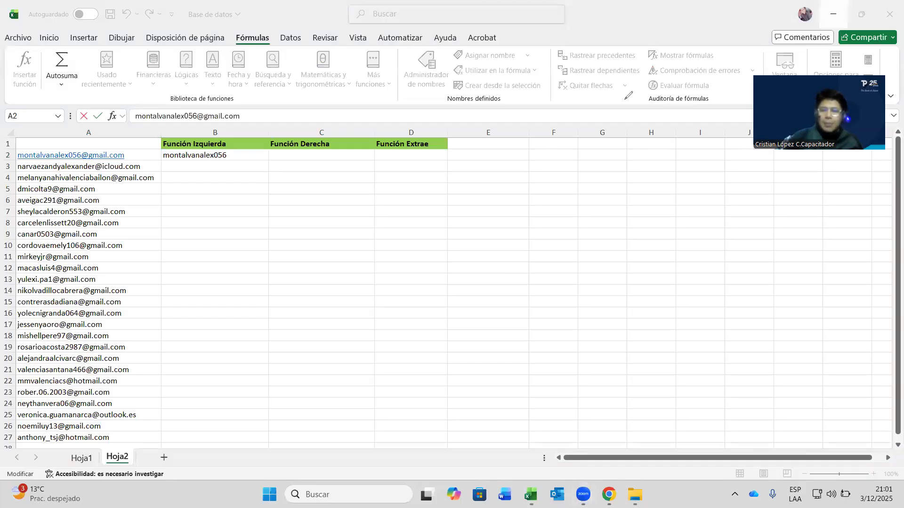
pyautogui.moveTo(253, 106)
pyautogui.mouseDown()
pyautogui.moveTo(231, 104)
pyautogui.moveTo(239, 105)
pyautogui.mouseUp()
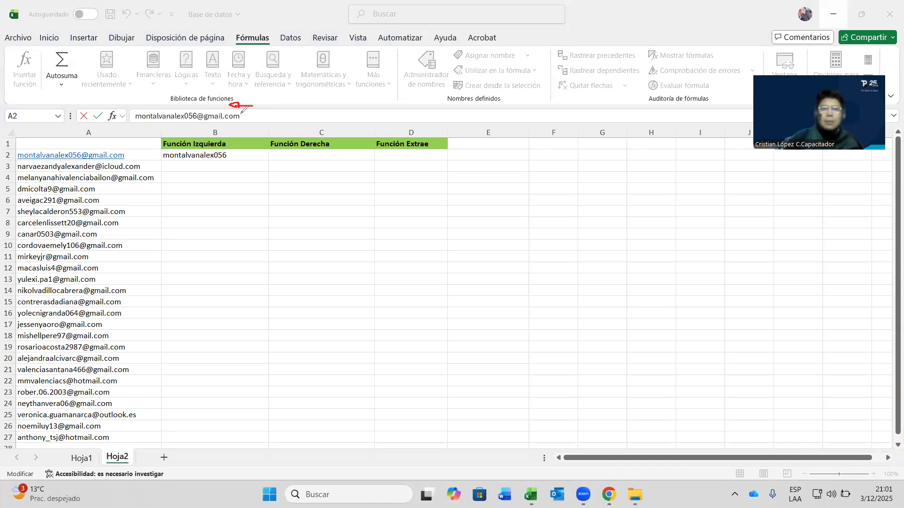
pyautogui.moveTo(241, 114); pyautogui.dragTo(243, 121)
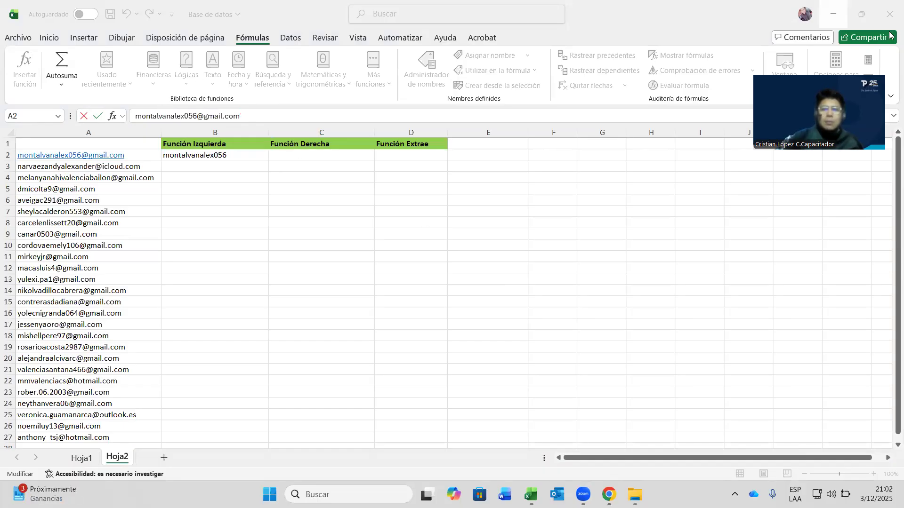
pyautogui.click(304, 154)
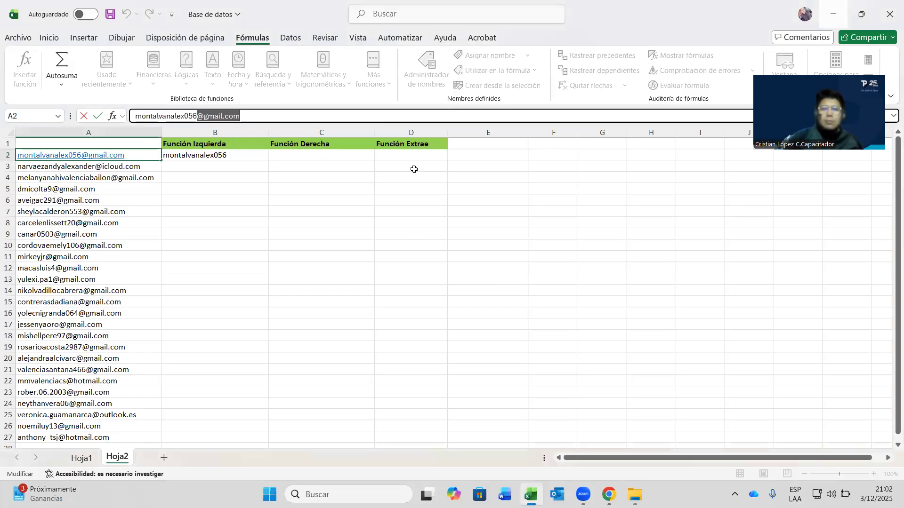
pyautogui.write('=')
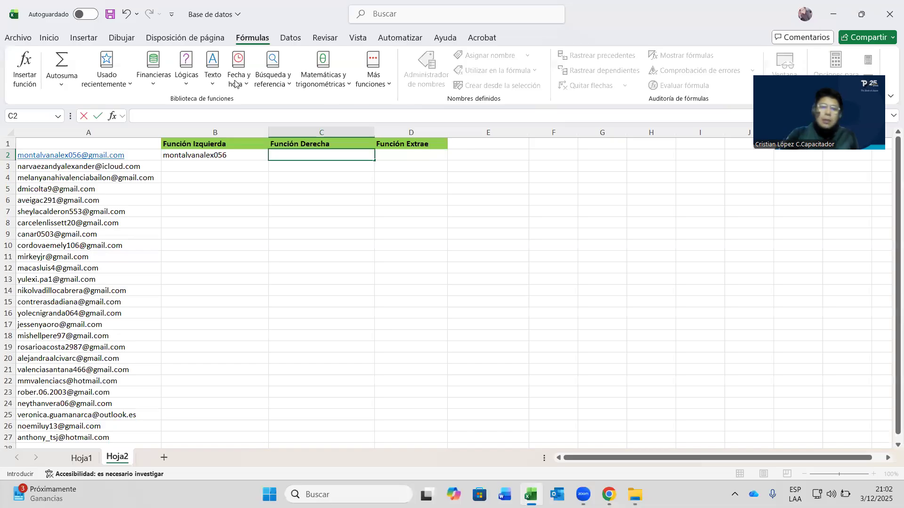
pyautogui.click(213, 66)
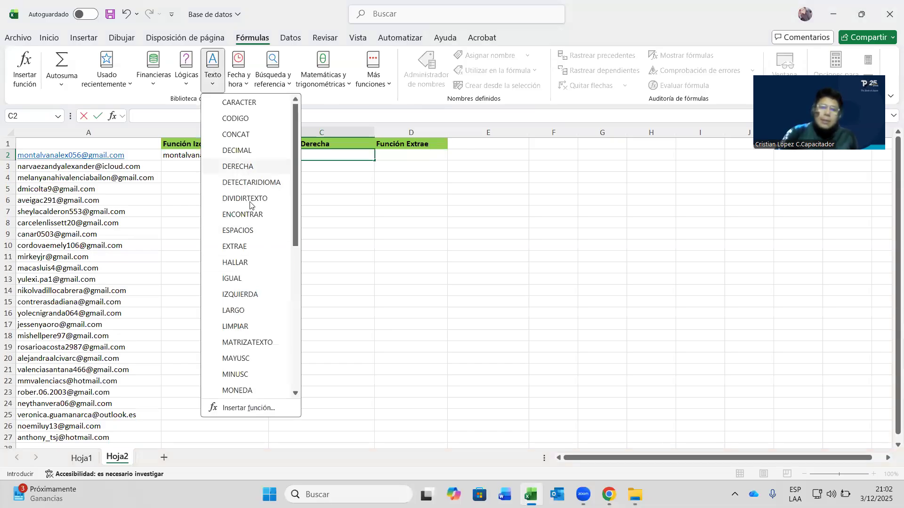
pyautogui.click(248, 167)
pyautogui.click(145, 158)
pyautogui.click(379, 205)
pyautogui.write('10')
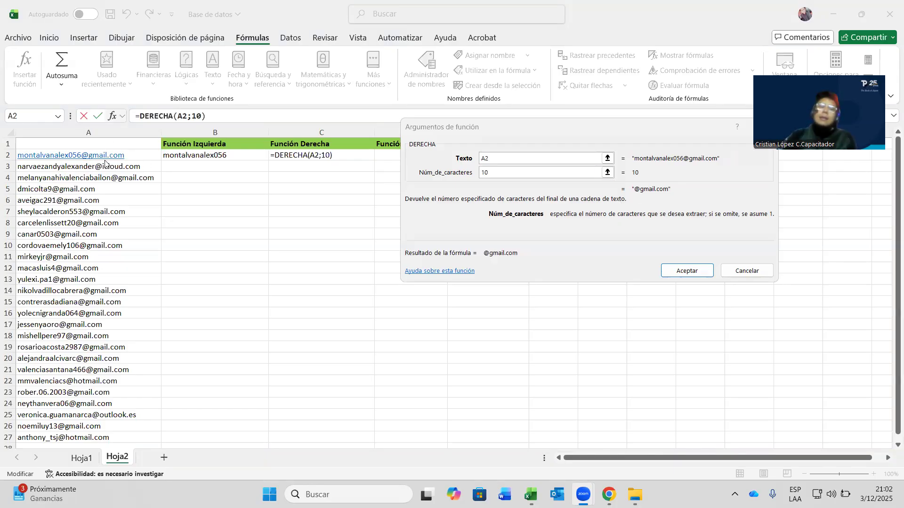
pyautogui.click(501, 172)
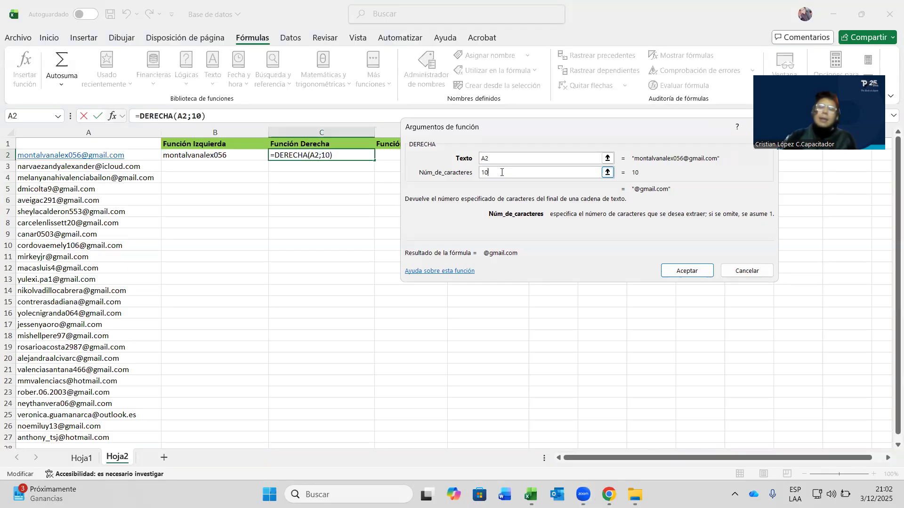
pyautogui.click(694, 270)
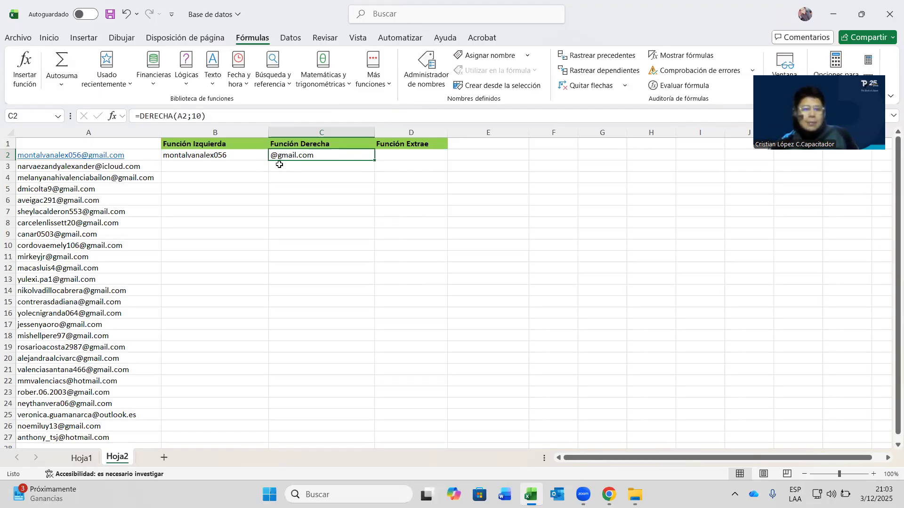
pyautogui.doubleClick(374, 160)
pyautogui.scroll(-2, 326, 222)
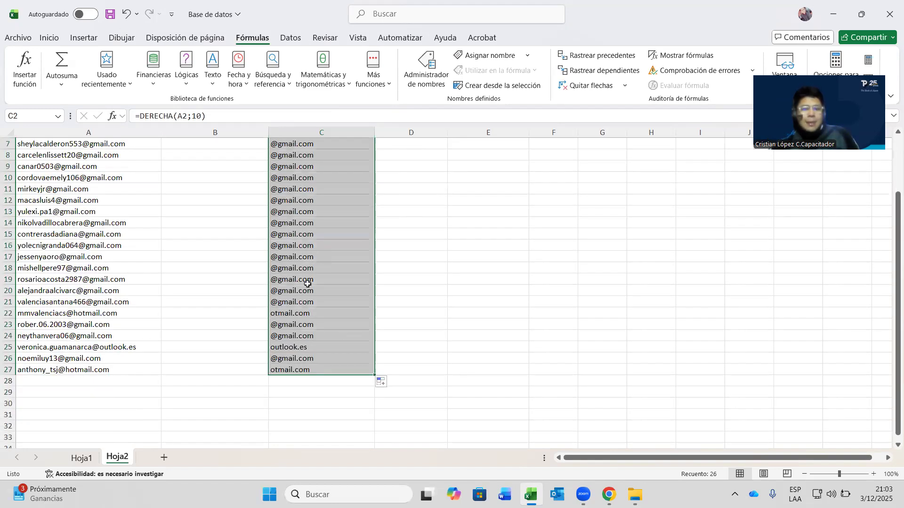
pyautogui.scroll(2, 312, 290)
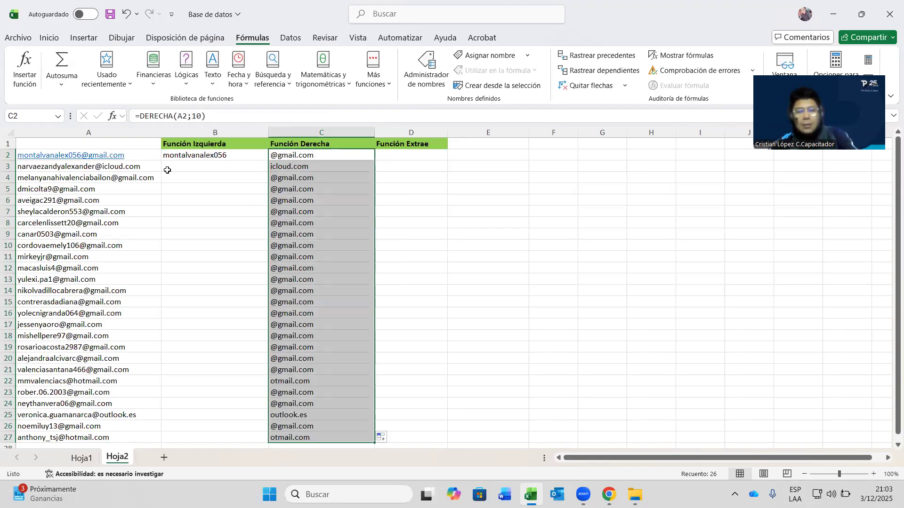
pyautogui.hotkey('ctrl', 'z')
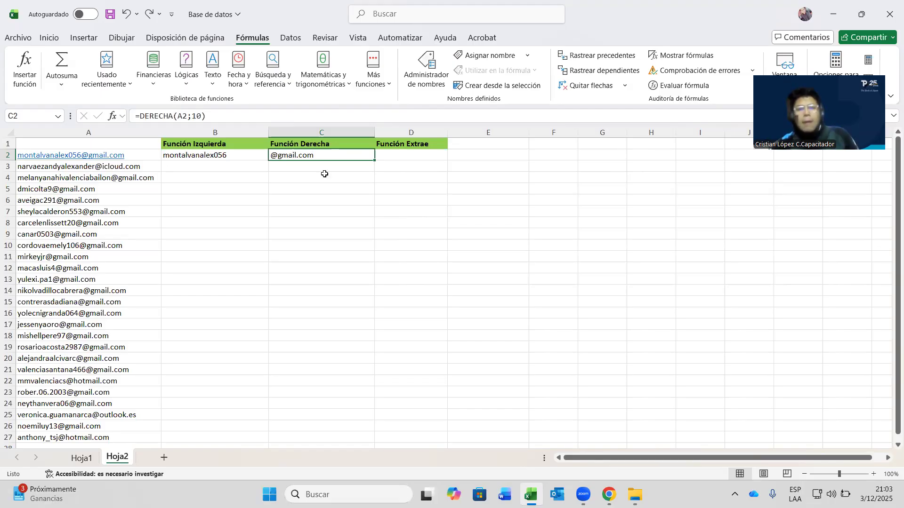
pyautogui.click(401, 155)
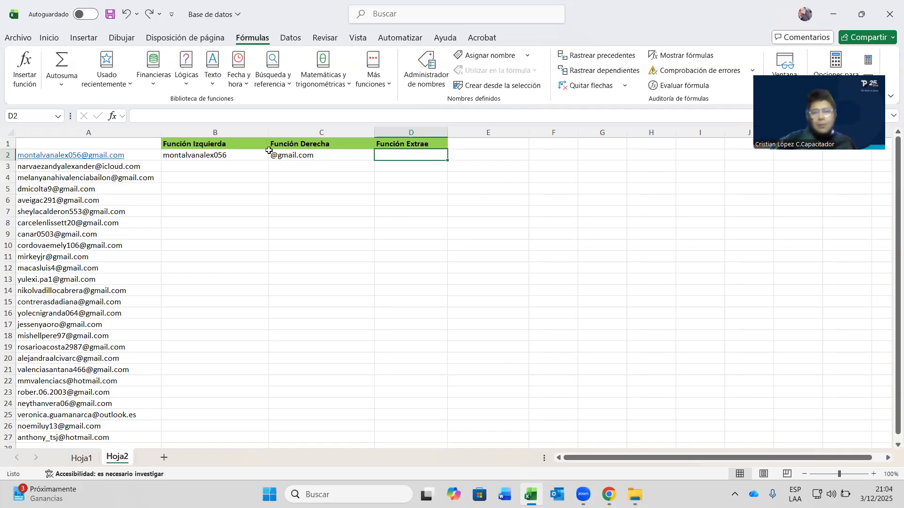
# - Insert EXTRAE in D2 with Texto A2, Posición_inicial 17 and Núm_de_caracteres 1
pyautogui.click(212, 89)
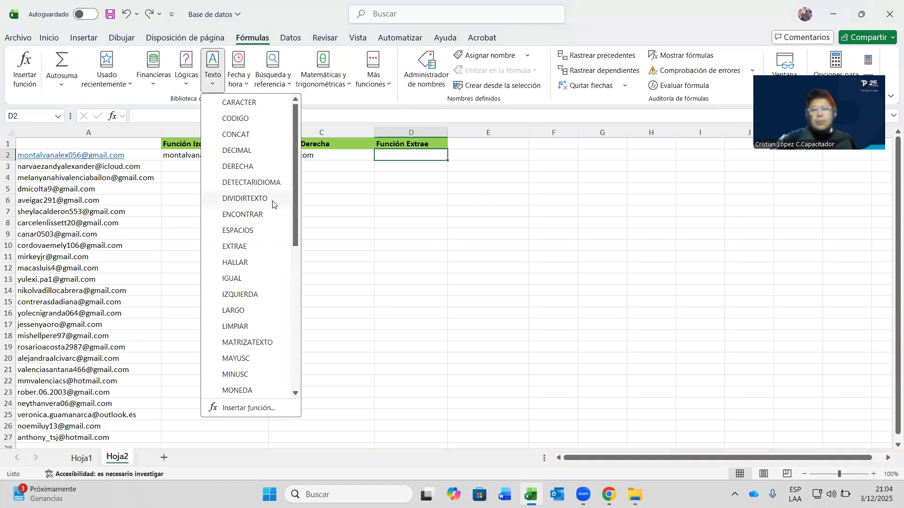
pyautogui.click(261, 247)
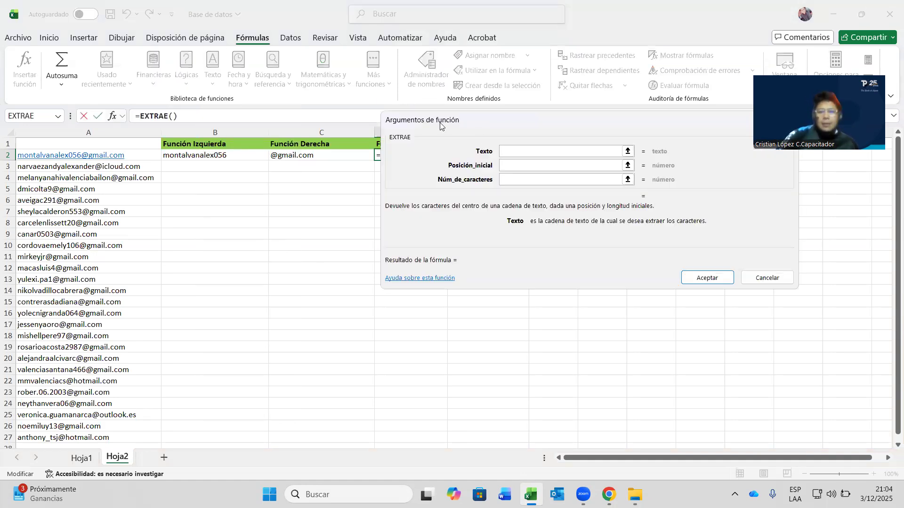
pyautogui.click(148, 157)
pyautogui.click(377, 229)
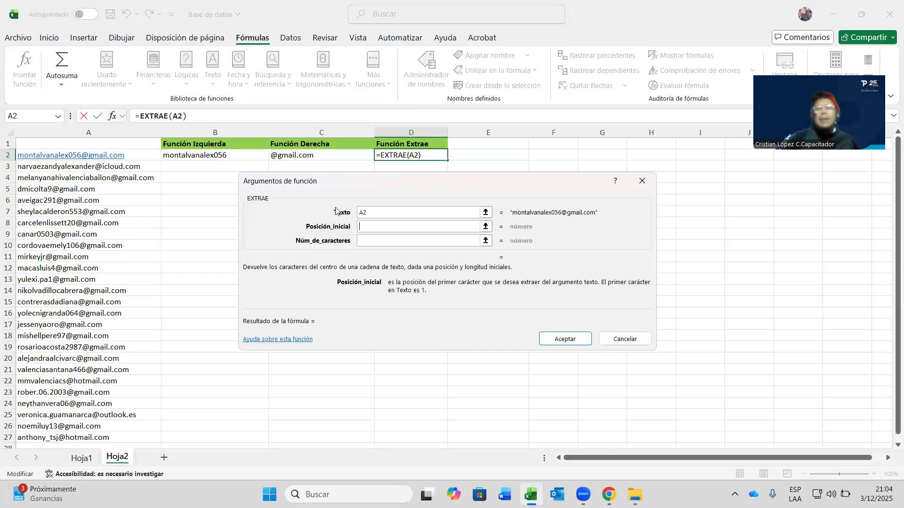
pyautogui.write('17')
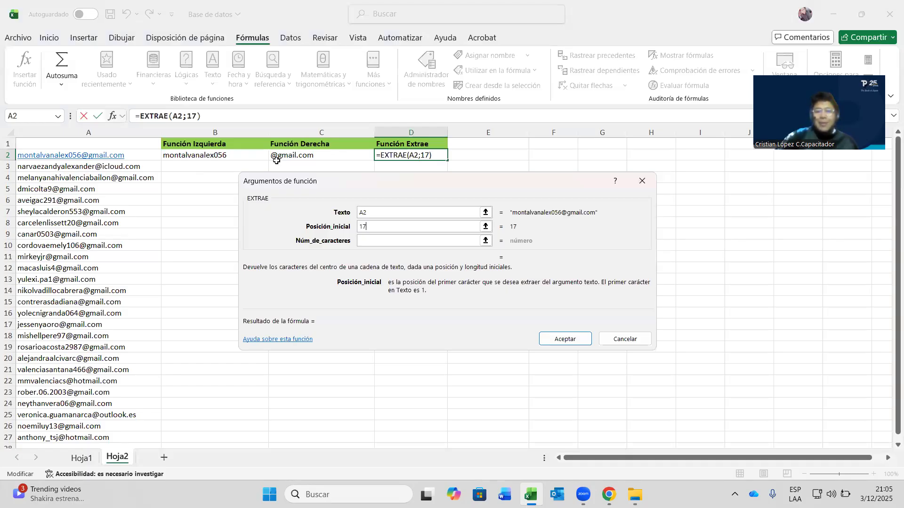
pyautogui.click(399, 244)
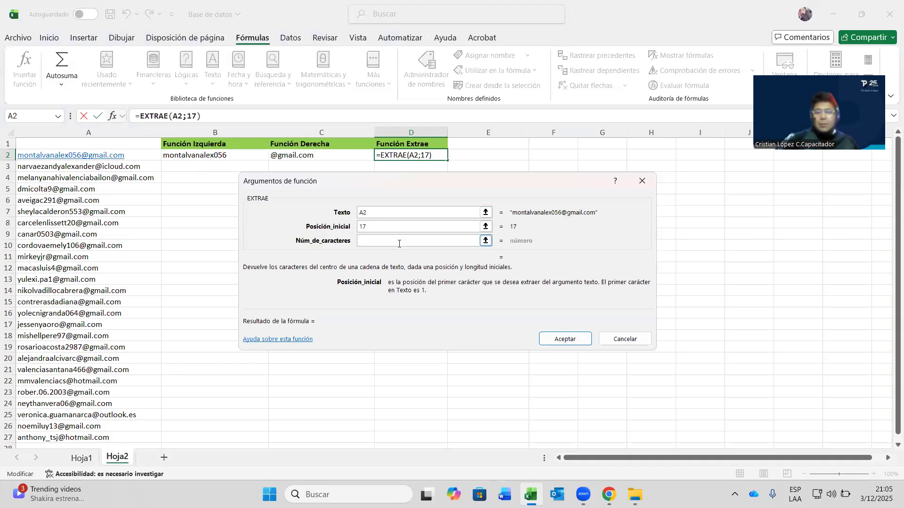
pyautogui.click(397, 242)
pyautogui.write('1')
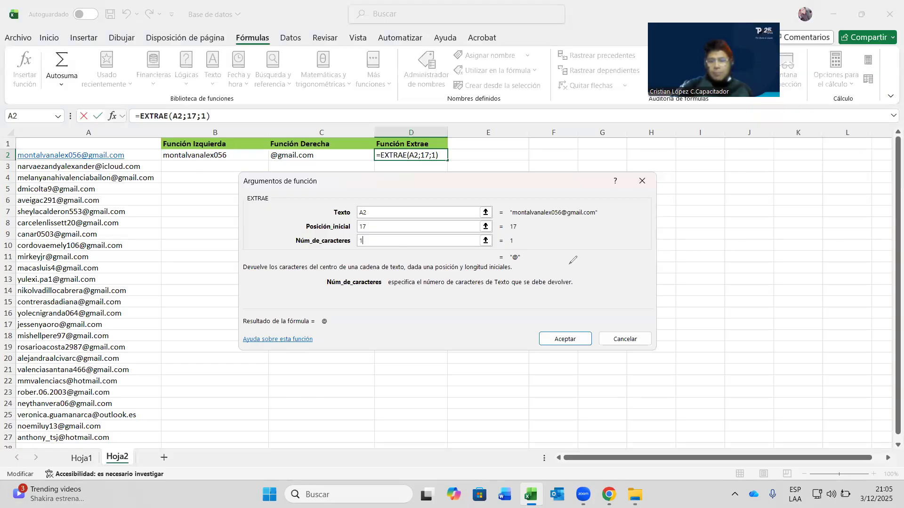
# - Circle the @ preview and result for emphasis, erase the marks, and accept =EXTRAE(A2;17;1)
pyautogui.moveTo(522, 252); pyautogui.dragTo(500, 253)
pyautogui.moveTo(333, 314); pyautogui.dragTo(322, 315)
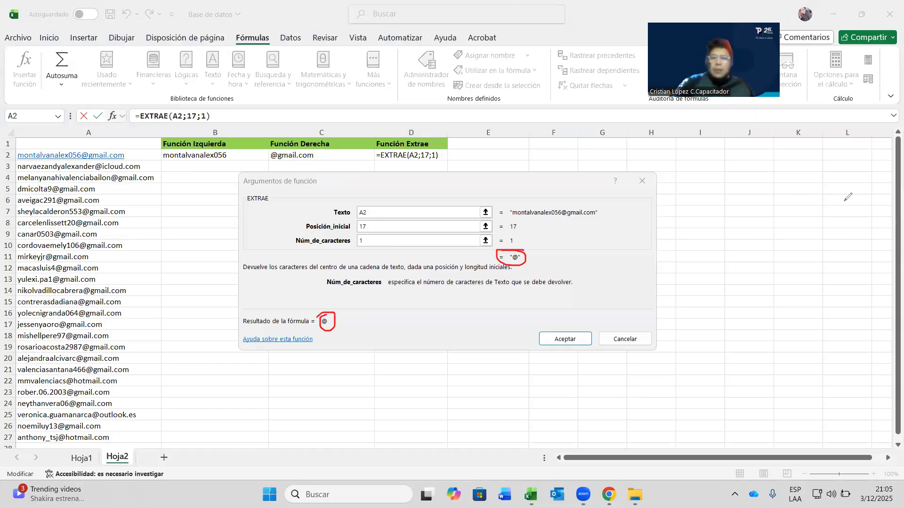
pyautogui.click(522, 254)
pyautogui.click(334, 313)
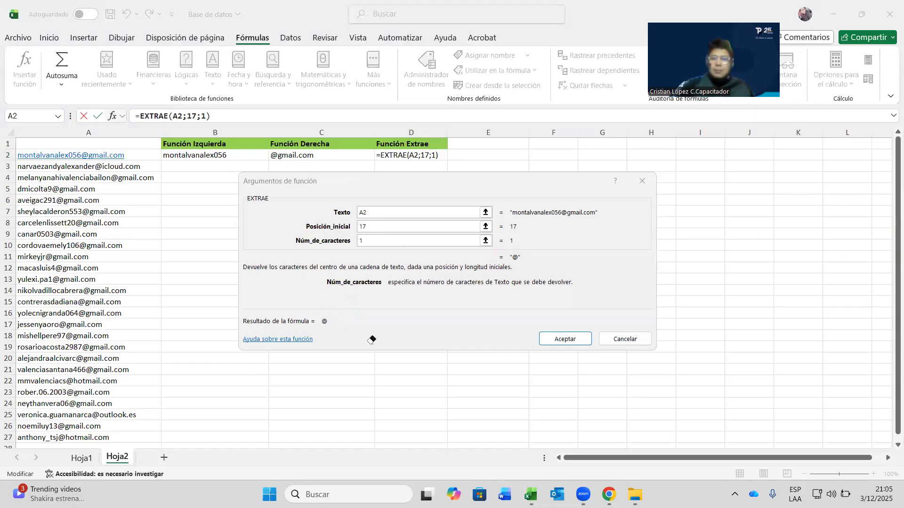
pyautogui.click(557, 340)
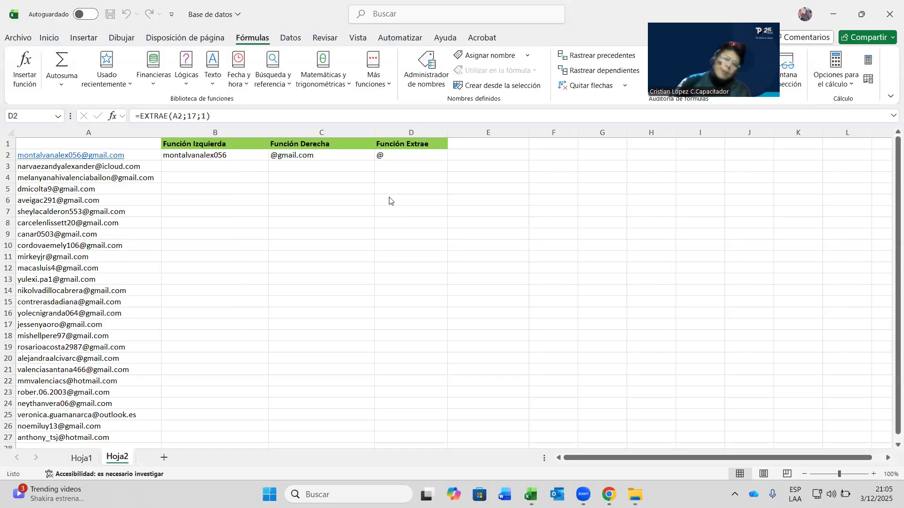
pyautogui.click(402, 157)
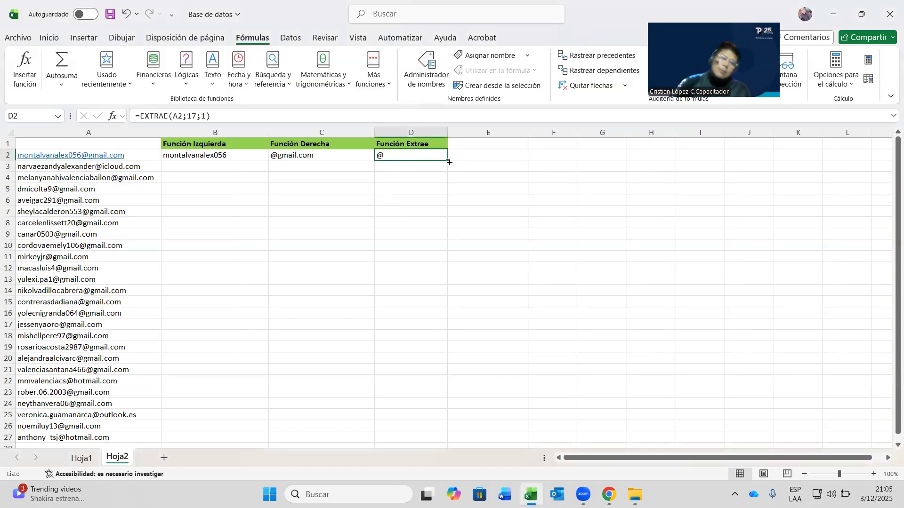
pyautogui.doubleClick(449, 162)
pyautogui.scroll(-4, 440, 238)
pyautogui.scroll(4, 440, 241)
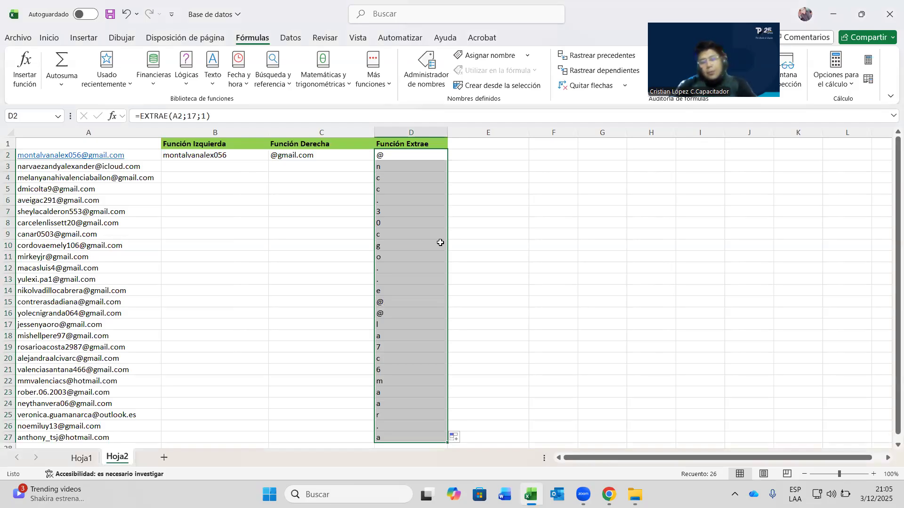
pyautogui.hotkey('ctrl', 'z')
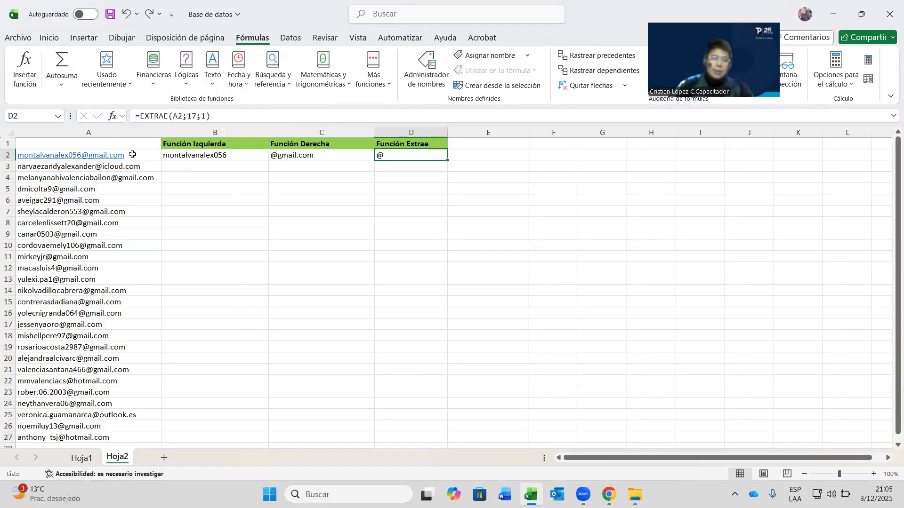
pyautogui.doubleClick(197, 116)
pyautogui.click(487, 189)
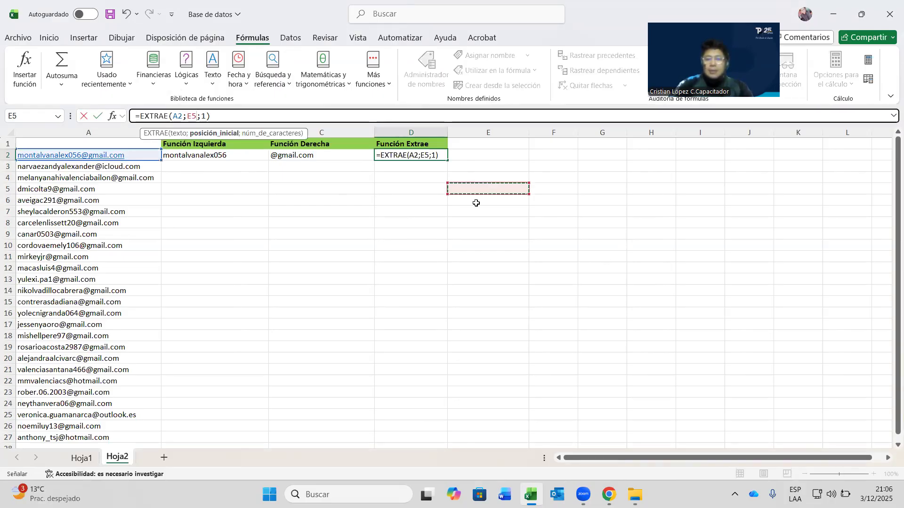
pyautogui.press('Escape')
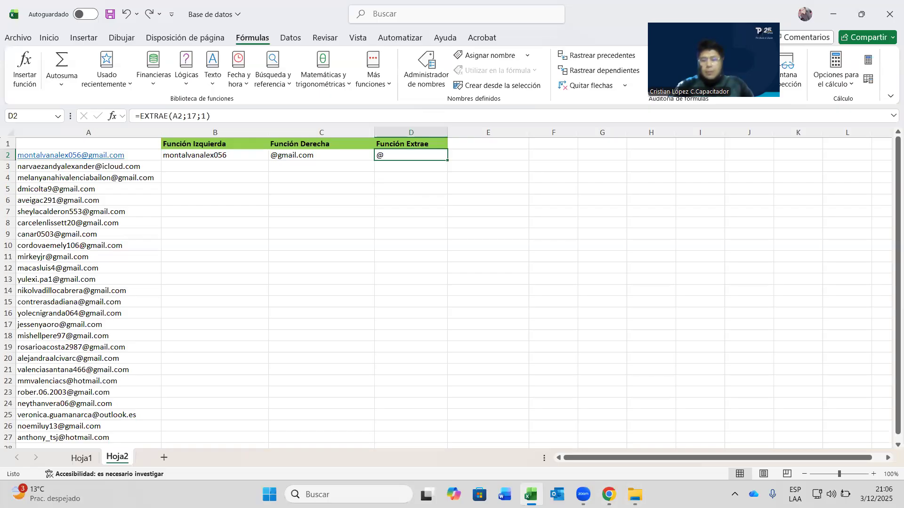
pyautogui.click(725, 374)
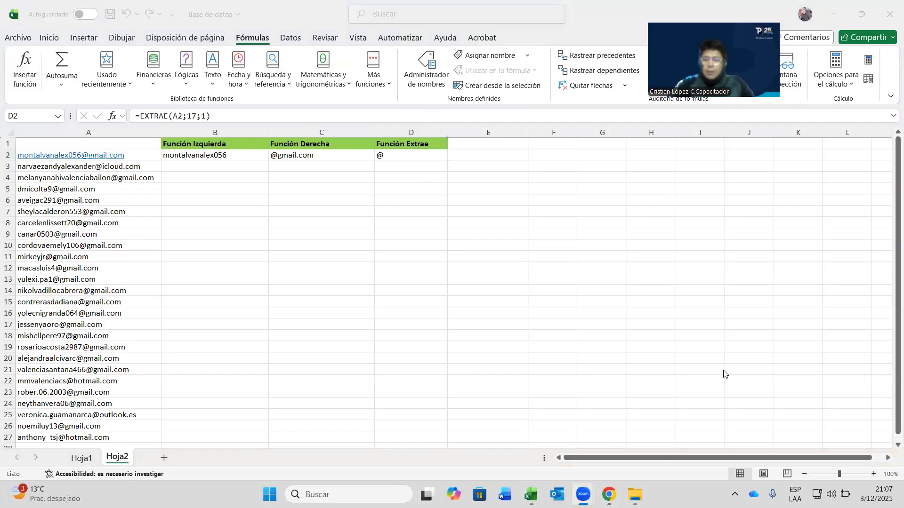
# - Make Ejercicios con Funciones de Texto visible to students on the Moodle course page
pyautogui.click(842, 14)
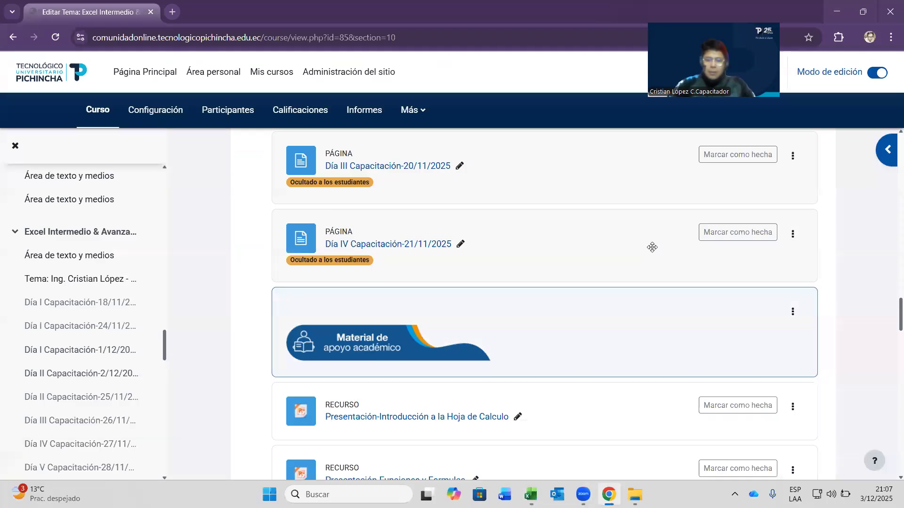
pyautogui.scroll(-7, 577, 277)
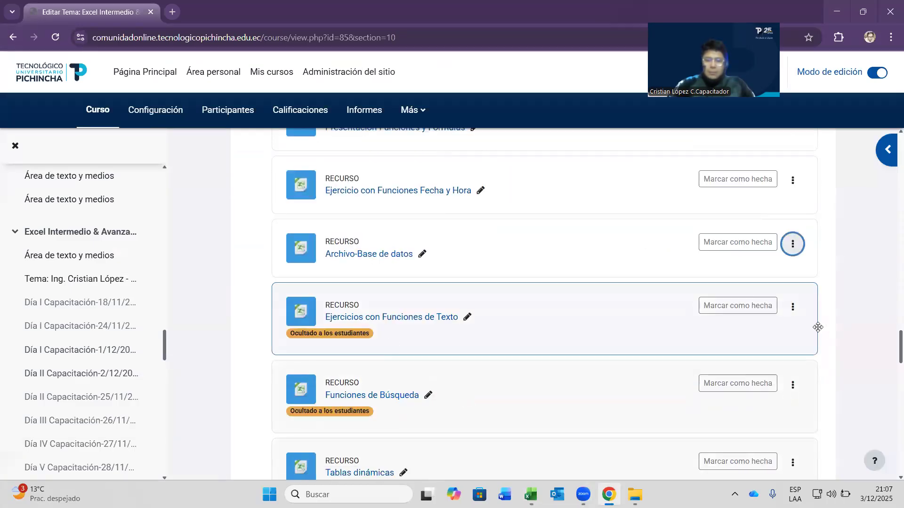
pyautogui.click(792, 307)
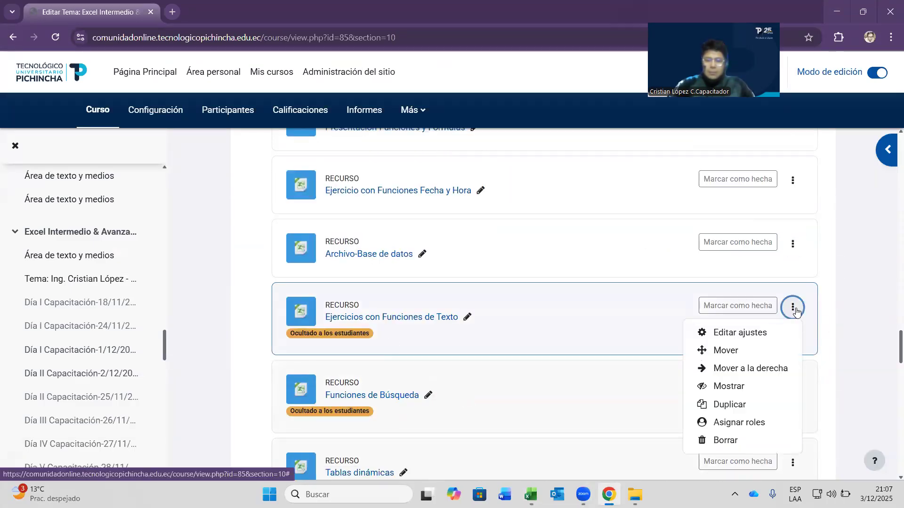
pyautogui.click(737, 387)
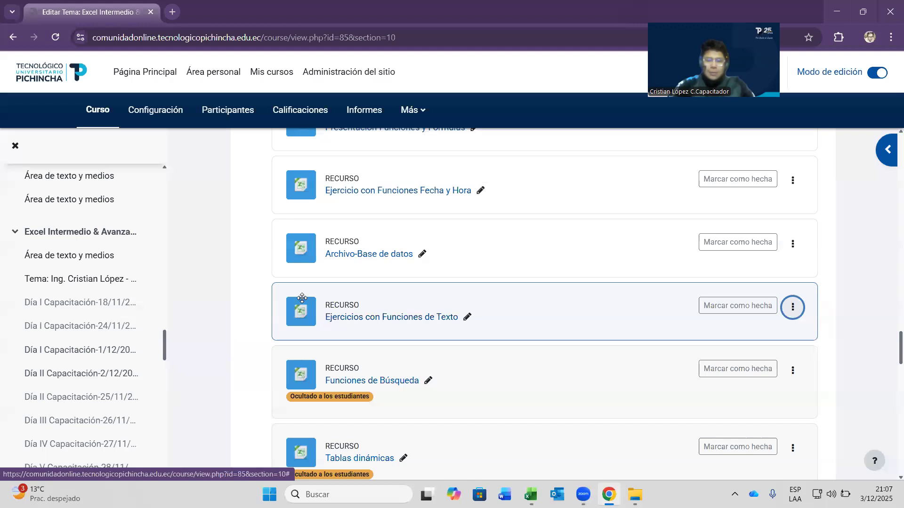
# - Scroll the course page and restore the Descargas File Explorer window
pyautogui.scroll(-2, 451, 308)
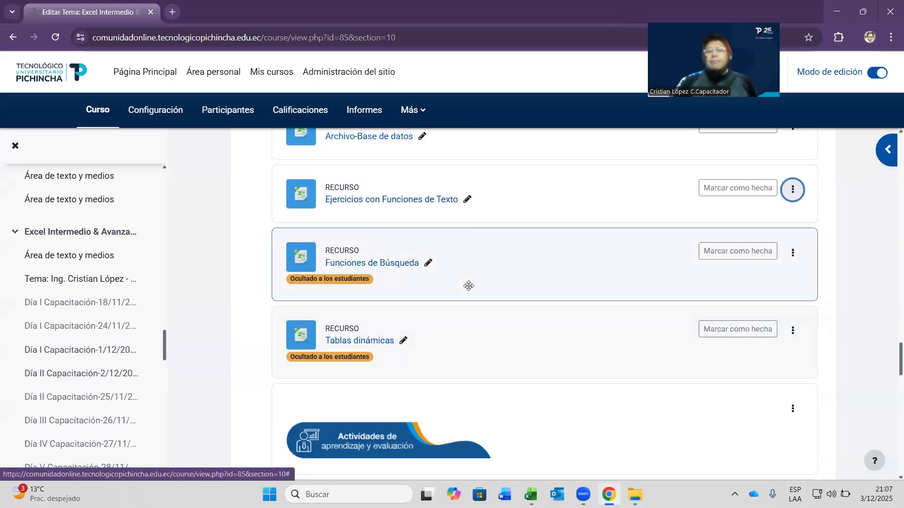
pyautogui.scroll(4, 486, 263)
pyautogui.scroll(6, 488, 264)
pyautogui.scroll(-9, 486, 262)
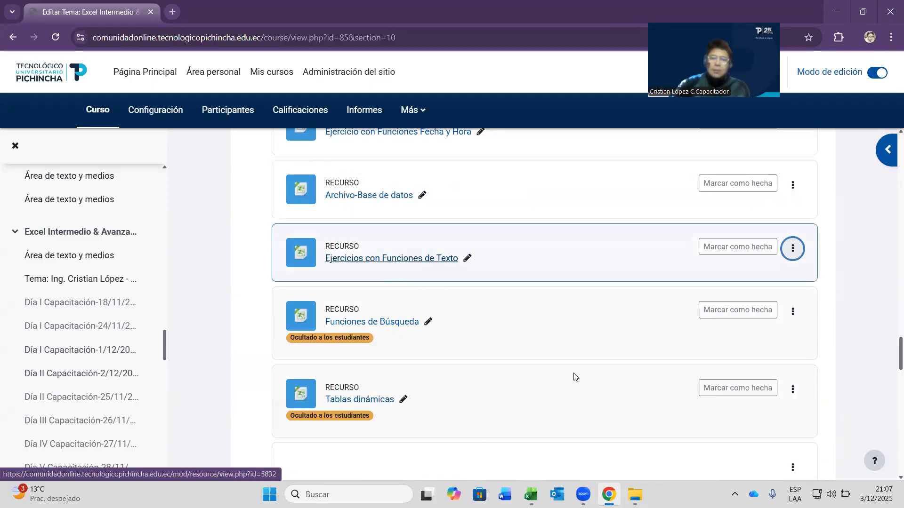
pyautogui.click(635, 494)
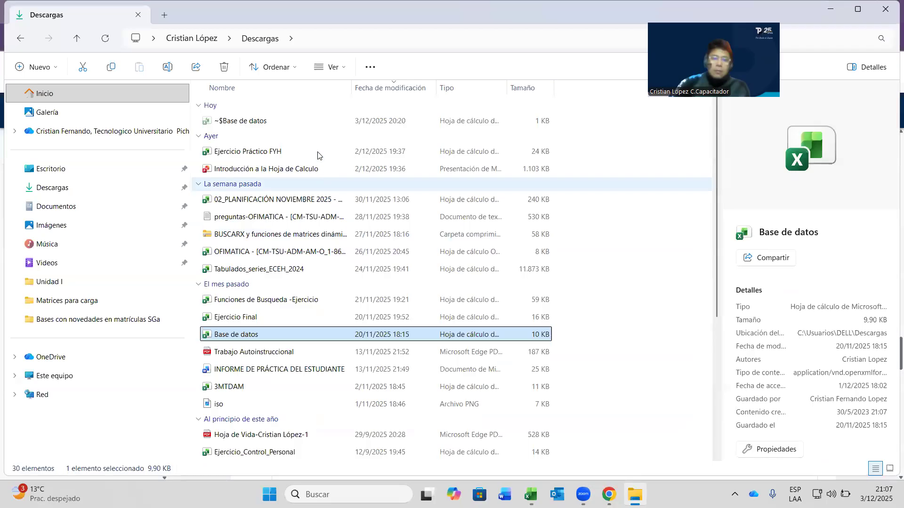
# - Scroll through Descargas, return to Moodle and download Ejercicios con Funciones de Texto
pyautogui.scroll(-1, 337, 230)
pyautogui.scroll(-4, 338, 229)
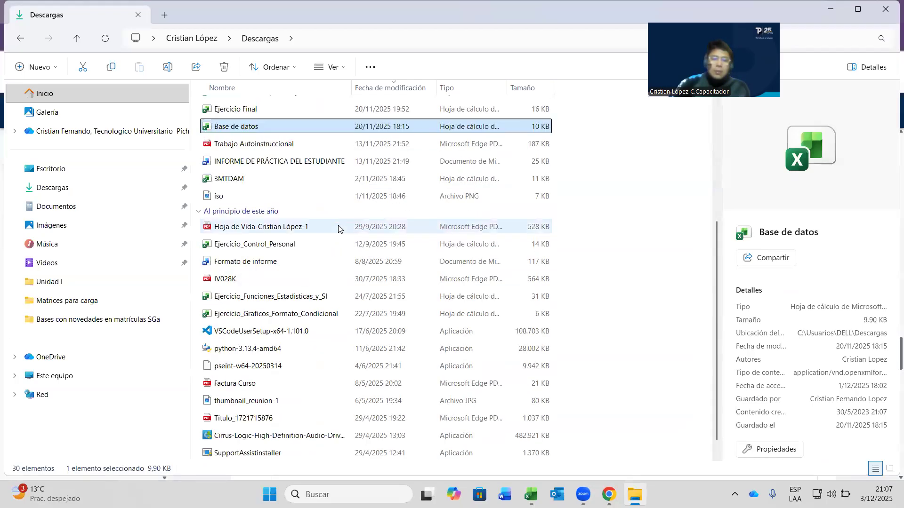
pyautogui.scroll(5, 339, 230)
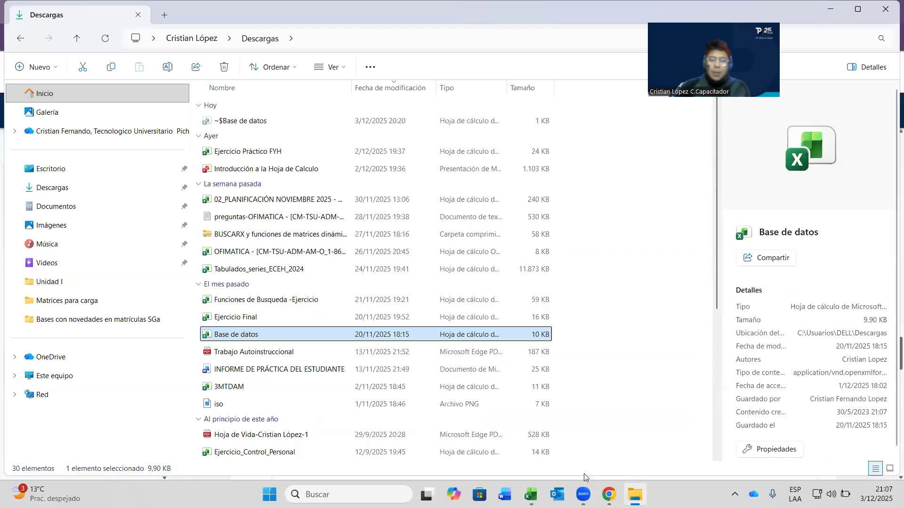
pyautogui.click(609, 494)
pyautogui.tripleClick(427, 268)
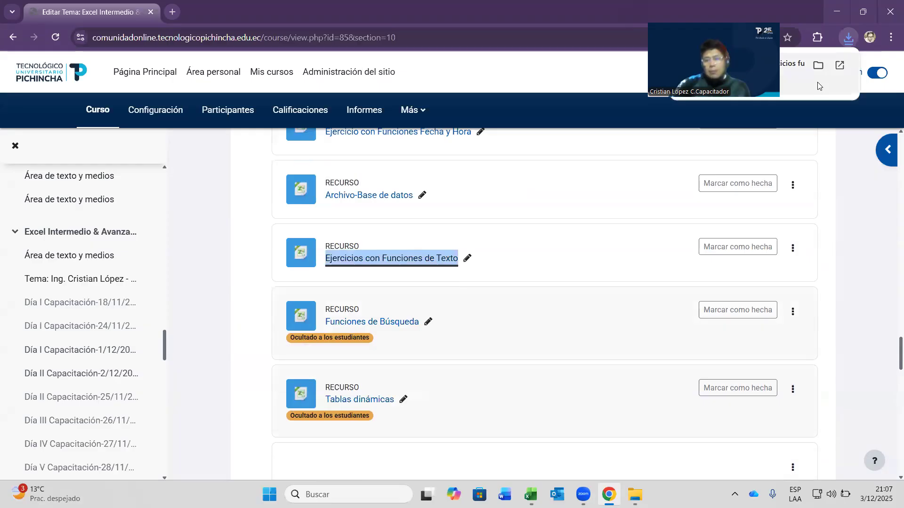
# - Switch to the downloaded exercise workbook in Excel and enable editing
pyautogui.hotkey('alt', 'Tab')
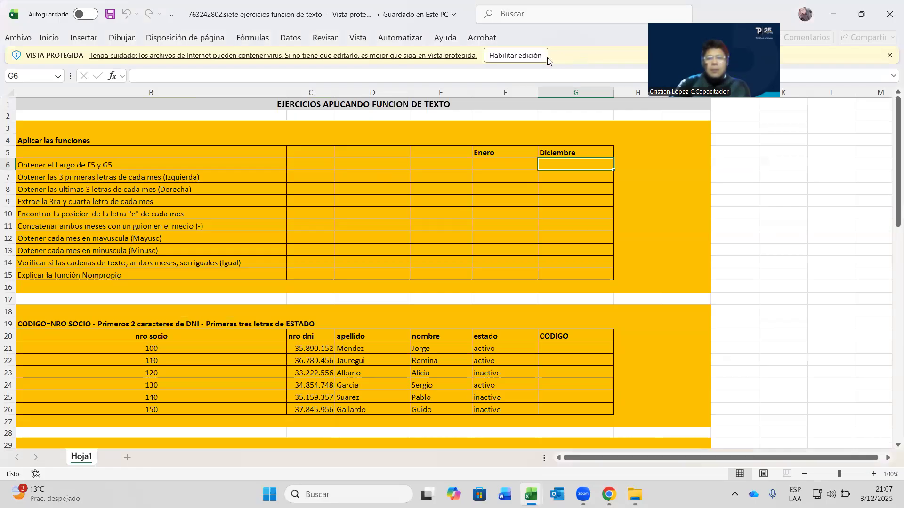
pyautogui.click(546, 56)
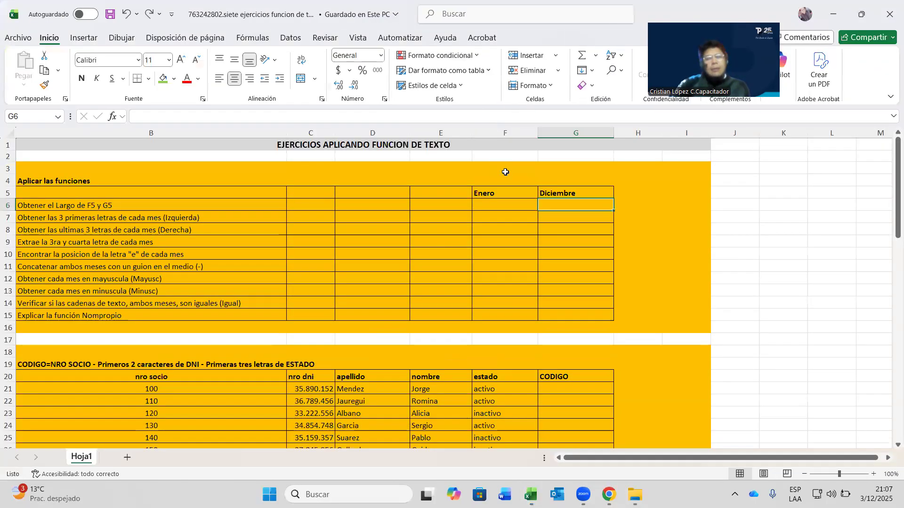
# - Point out the Enero and Diciembre result cells F6 and G6 for the first task
pyautogui.click(528, 203)
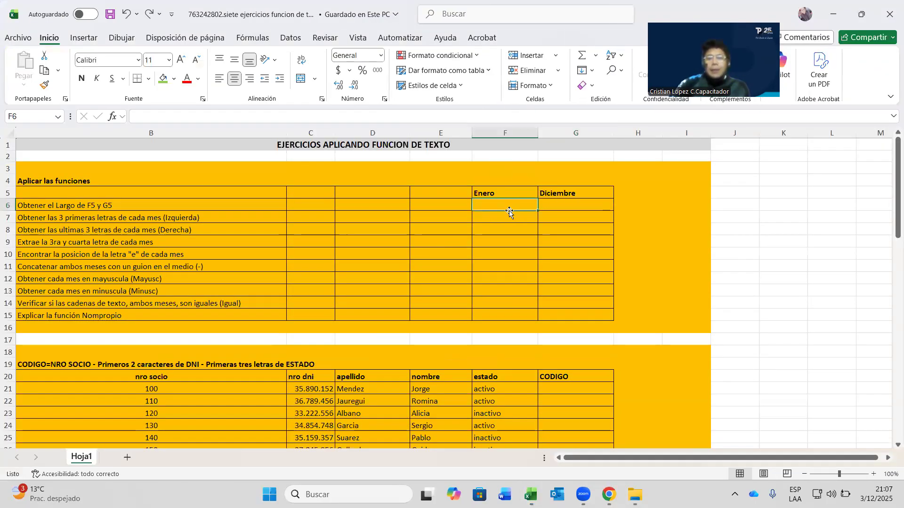
pyautogui.scroll(-16, 606, 297)
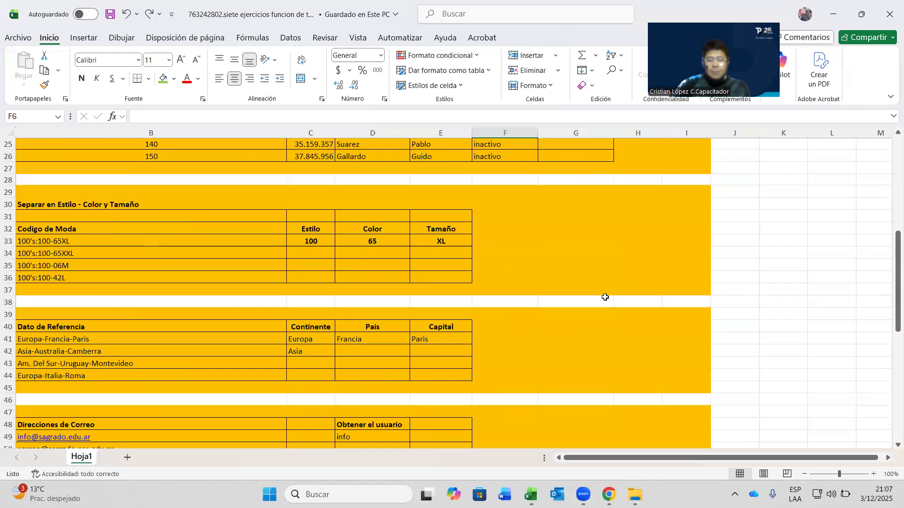
pyautogui.scroll(9, 610, 298)
pyautogui.scroll(7, 610, 298)
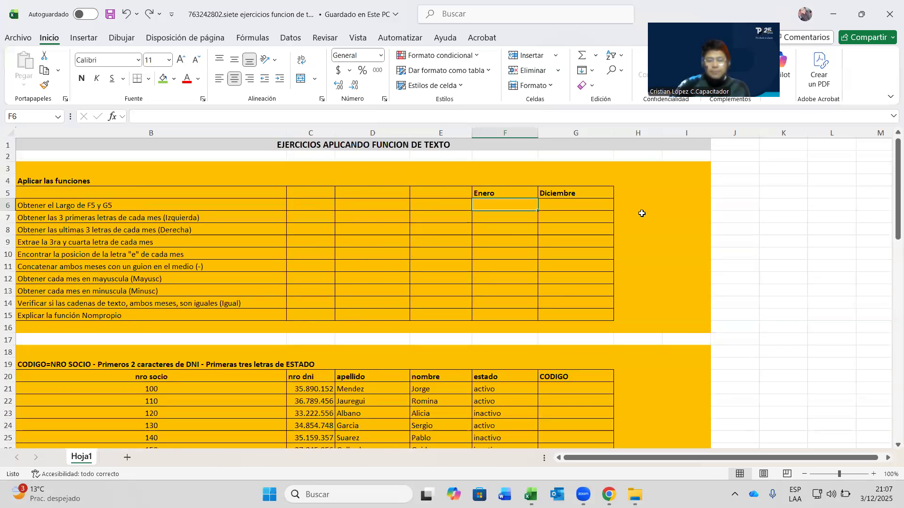
pyautogui.click(564, 214)
pyautogui.click(514, 203)
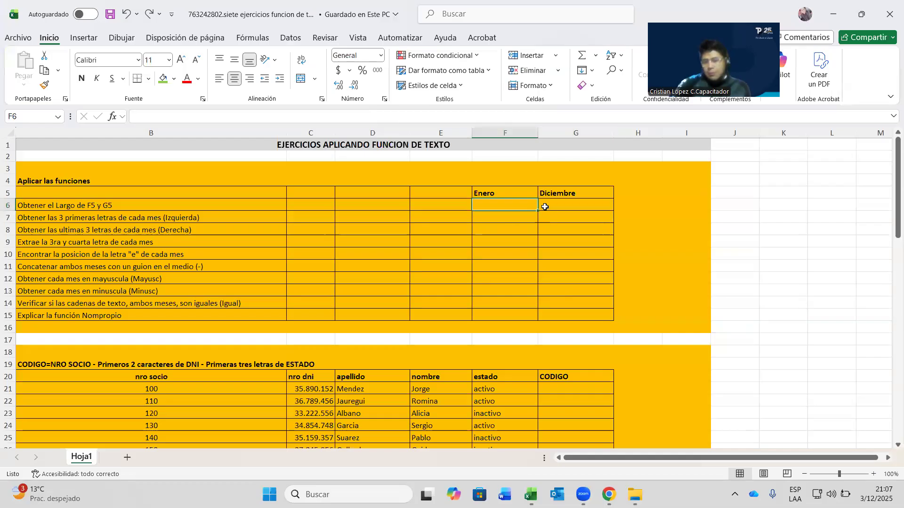
pyautogui.press('Right')
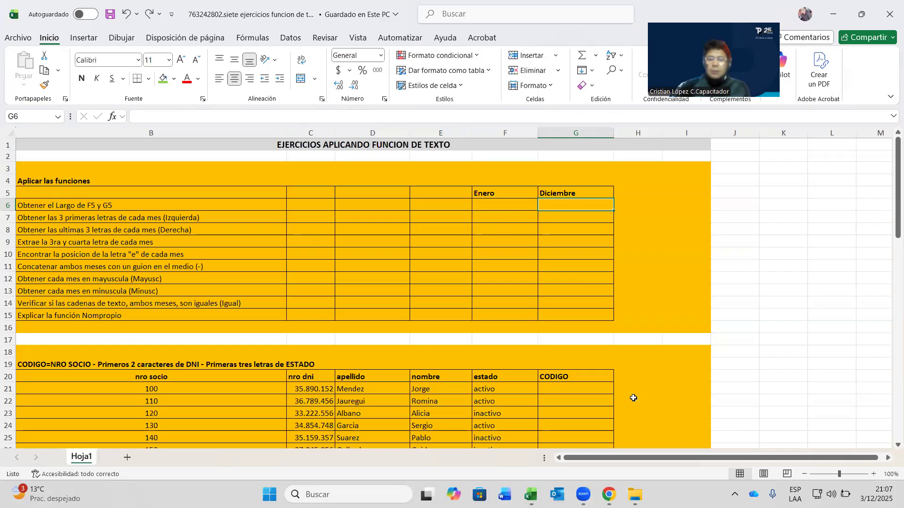
# - Circle the word Largo in the row 6 instruction with red ink
pyautogui.scroll(-3, 634, 338)
pyautogui.scroll(3, 633, 338)
pyautogui.click(517, 207)
pyautogui.click(552, 213)
pyautogui.click(548, 205)
pyautogui.click(504, 207)
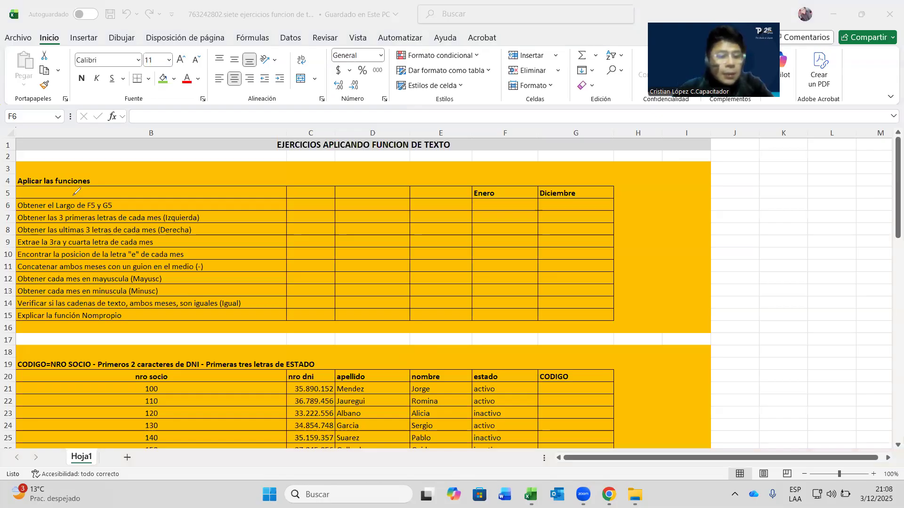
pyautogui.moveTo(80, 209)
pyautogui.mouseDown()
pyautogui.moveTo(78, 200)
pyautogui.moveTo(49, 203)
pyautogui.mouseUp()
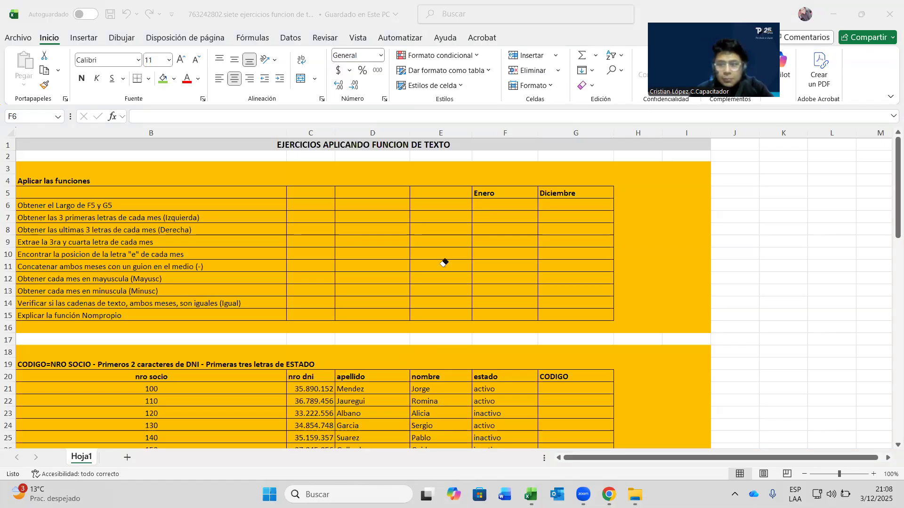
# - Enter =LARGO(F5) in F6 so it returns 5 for Enero
pyautogui.click(496, 204)
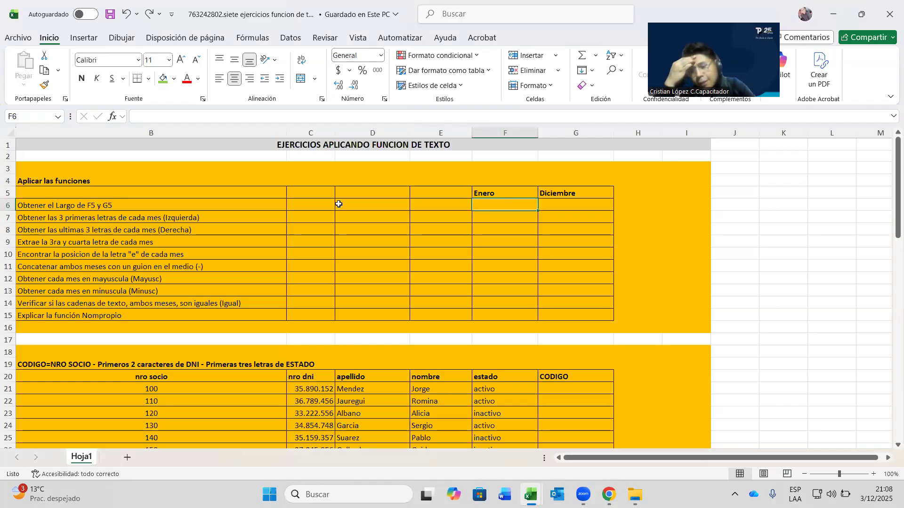
pyautogui.write('=')
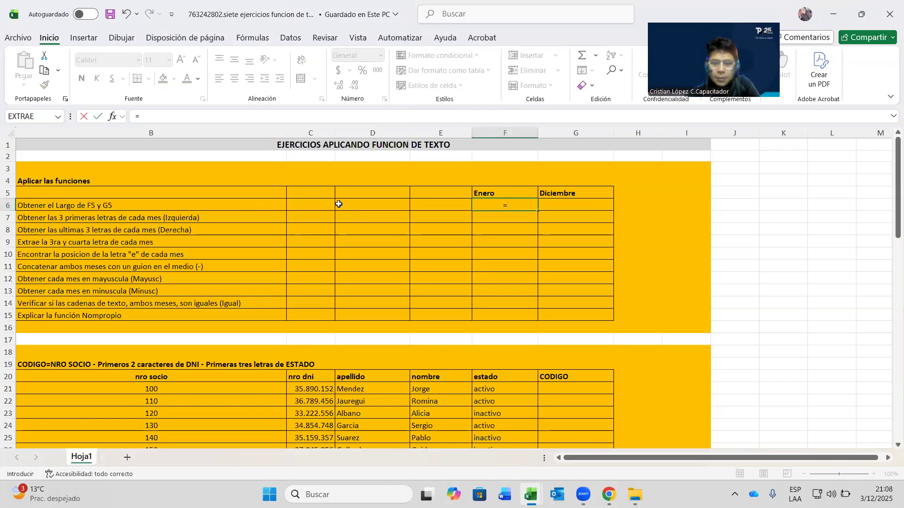
pyautogui.press('BackSpace')
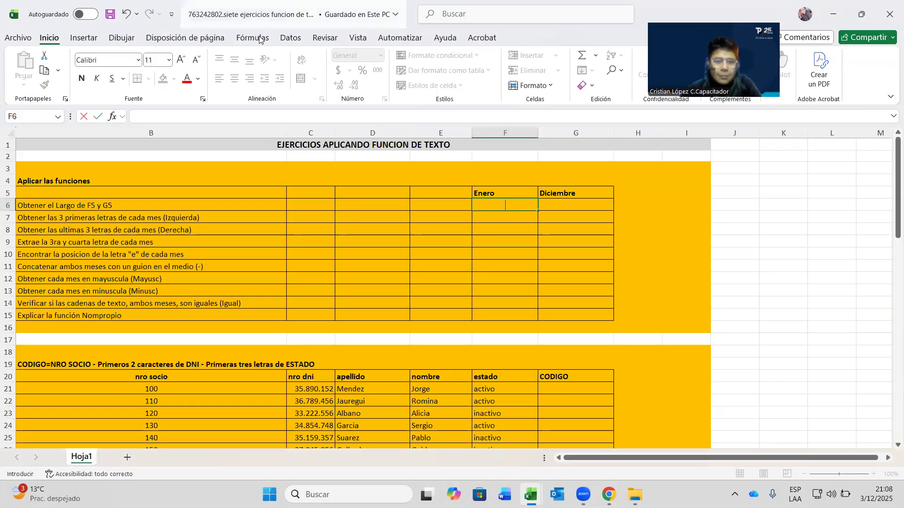
pyautogui.click(260, 38)
pyautogui.click(213, 70)
pyautogui.scroll(-2, 222, 301)
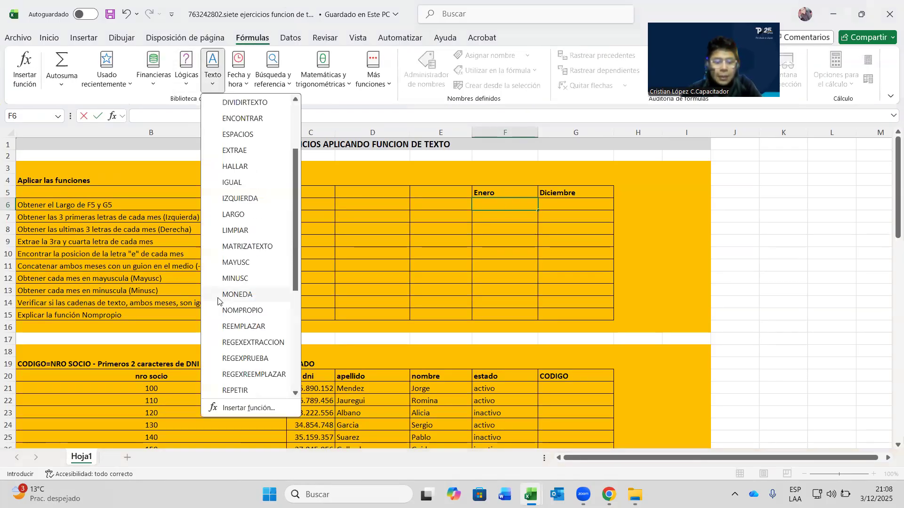
pyautogui.click(240, 220)
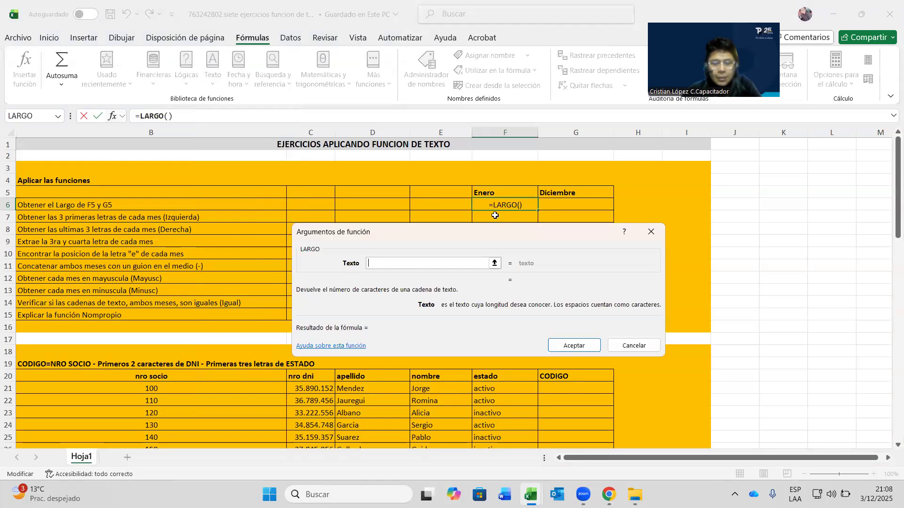
pyautogui.click(494, 194)
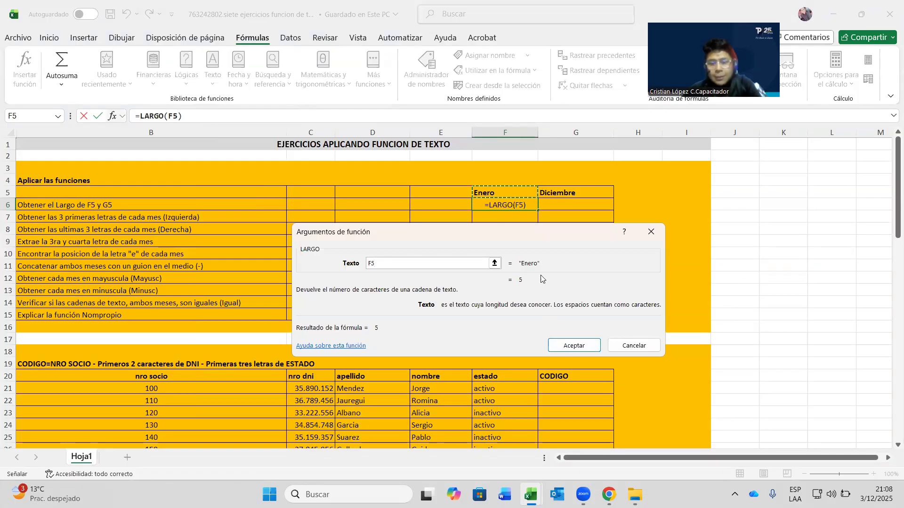
pyautogui.click(572, 345)
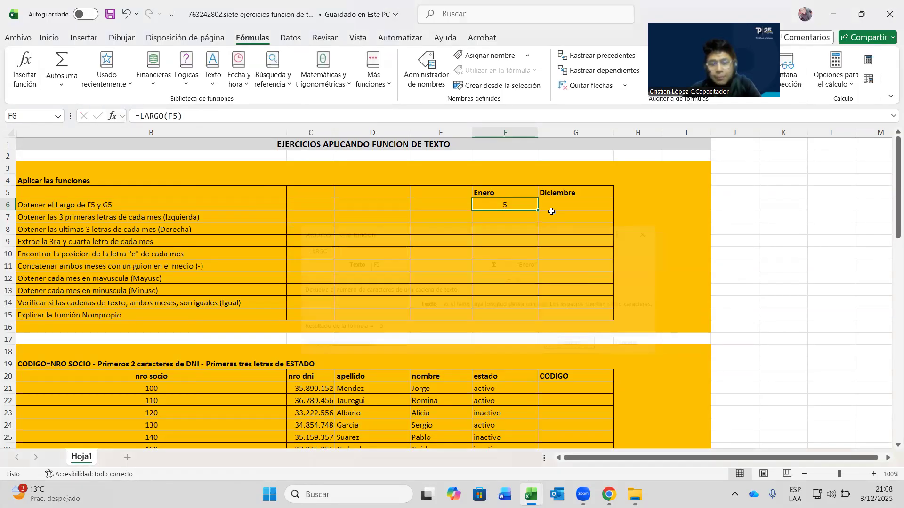
# - Copy the LARGO formula across to G6, giving 9 for Diciembre
pyautogui.click(551, 212)
pyautogui.click(514, 207)
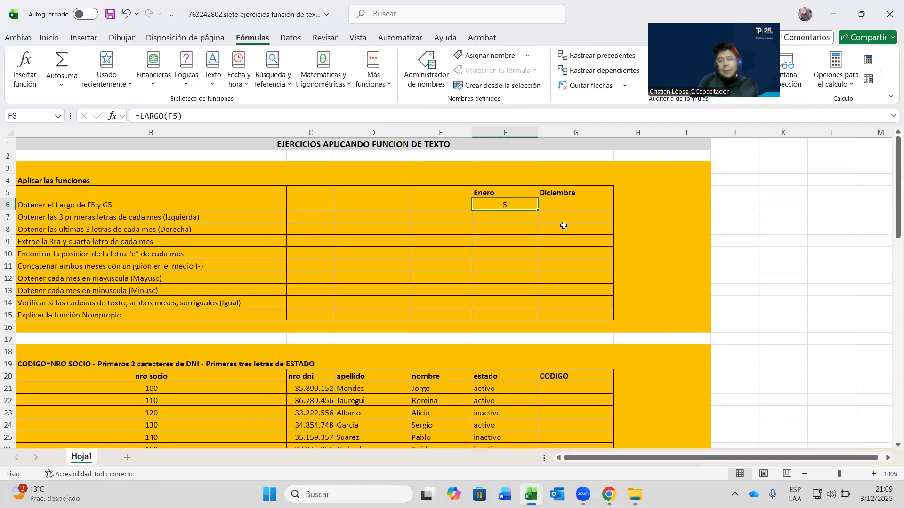
pyautogui.moveTo(540, 209); pyautogui.dragTo(589, 207)
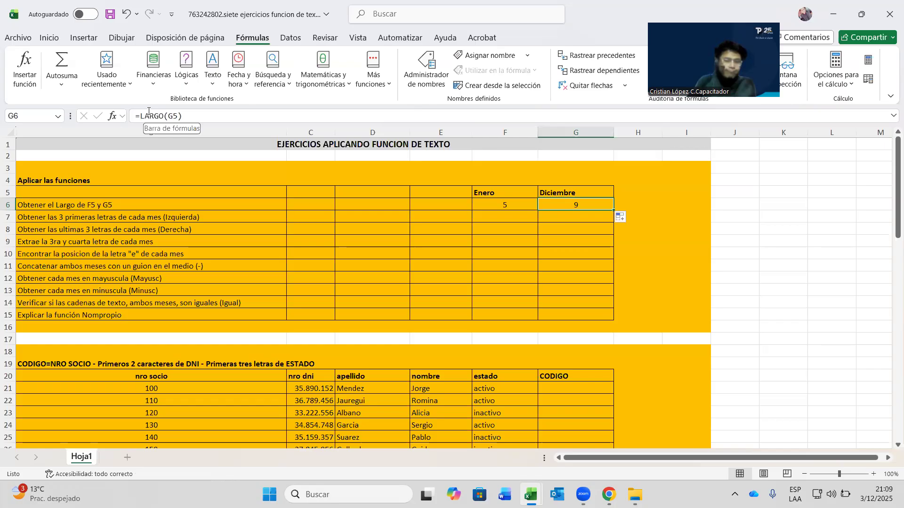
pyautogui.click(501, 214)
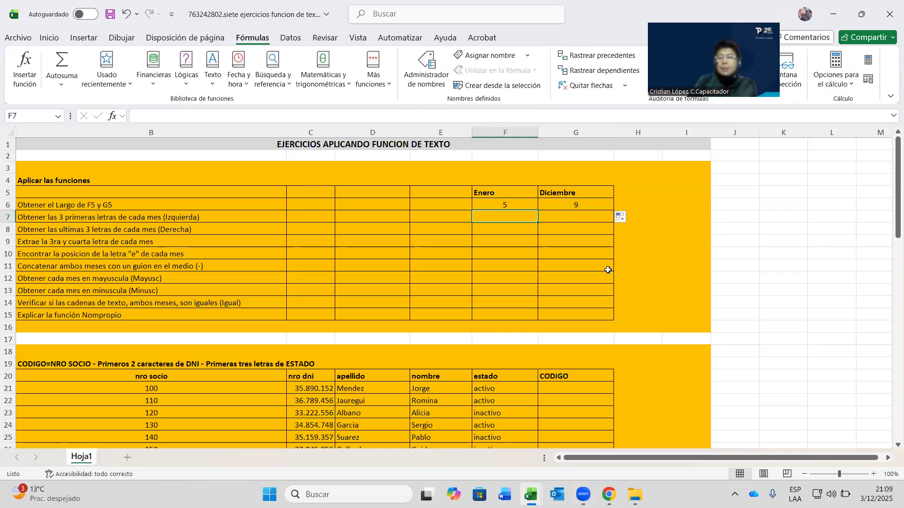
pyautogui.click(211, 73)
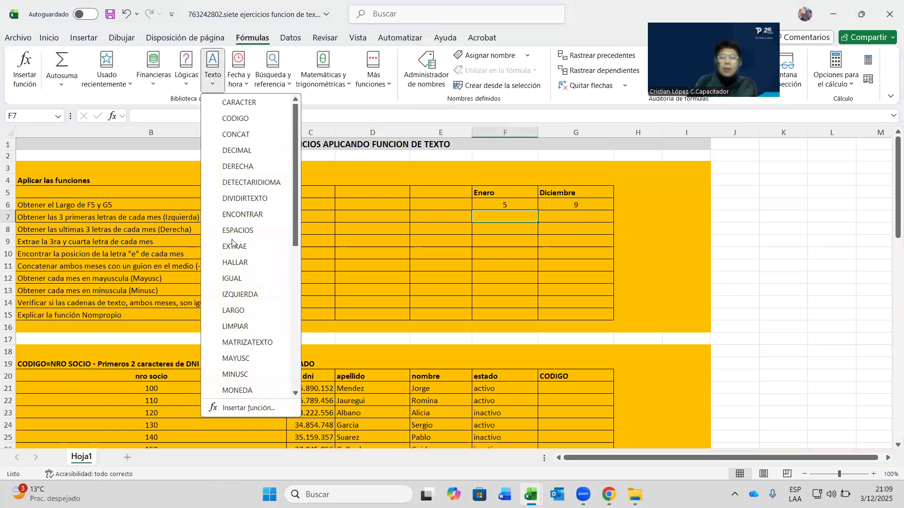
pyautogui.click(251, 296)
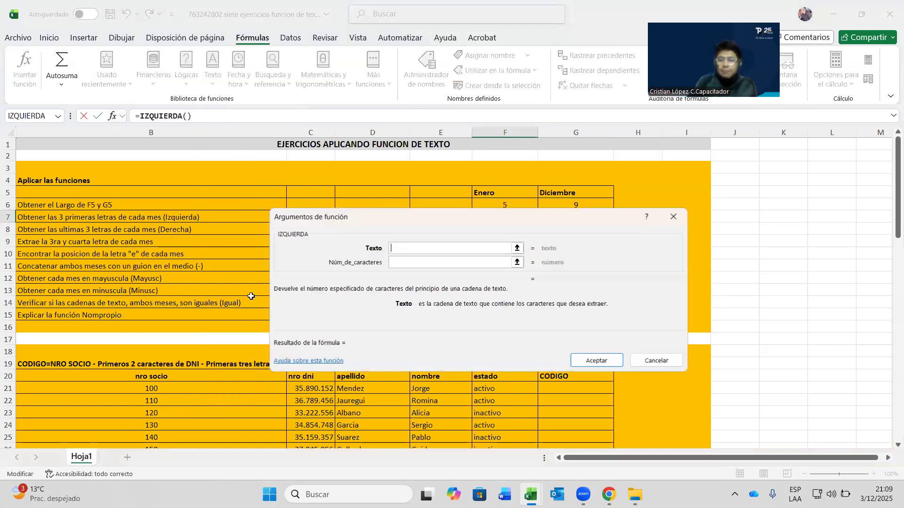
pyautogui.click(489, 188)
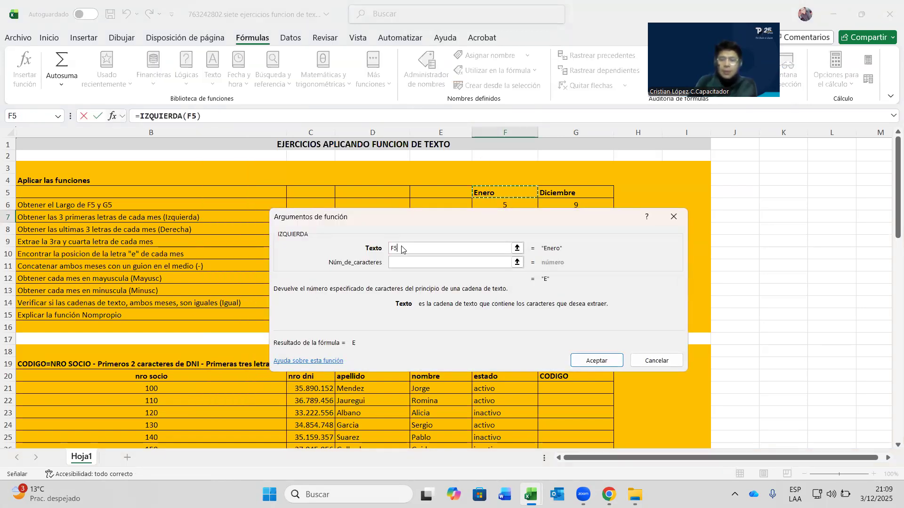
pyautogui.click(392, 262)
pyautogui.write('3')
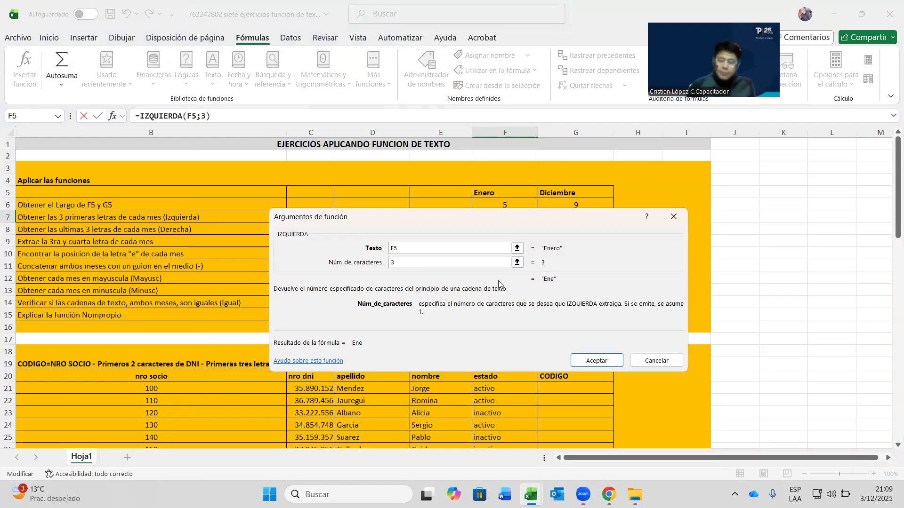
pyautogui.click(602, 369)
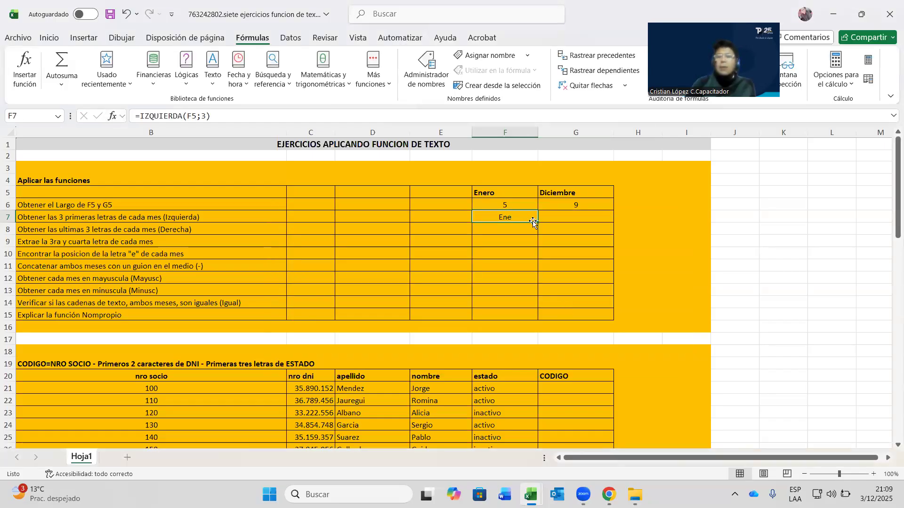
pyautogui.moveTo(536, 223); pyautogui.dragTo(588, 228)
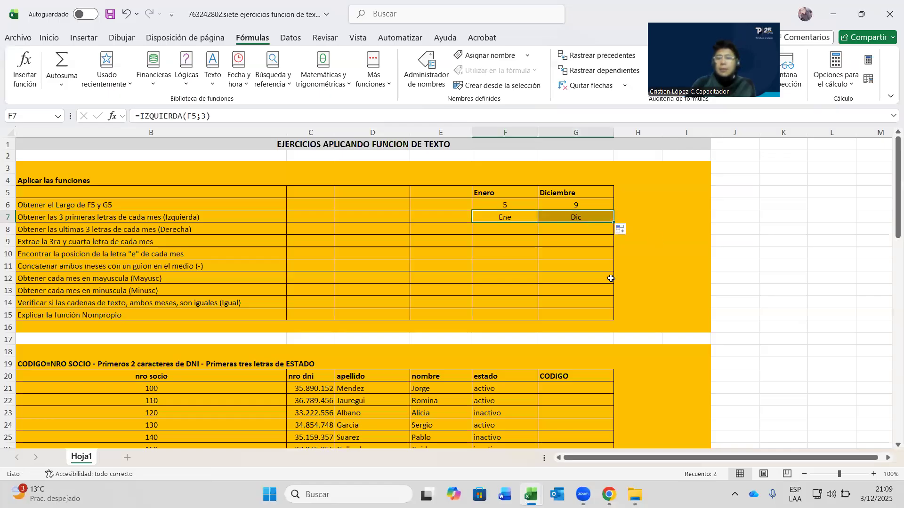
pyautogui.click(560, 225)
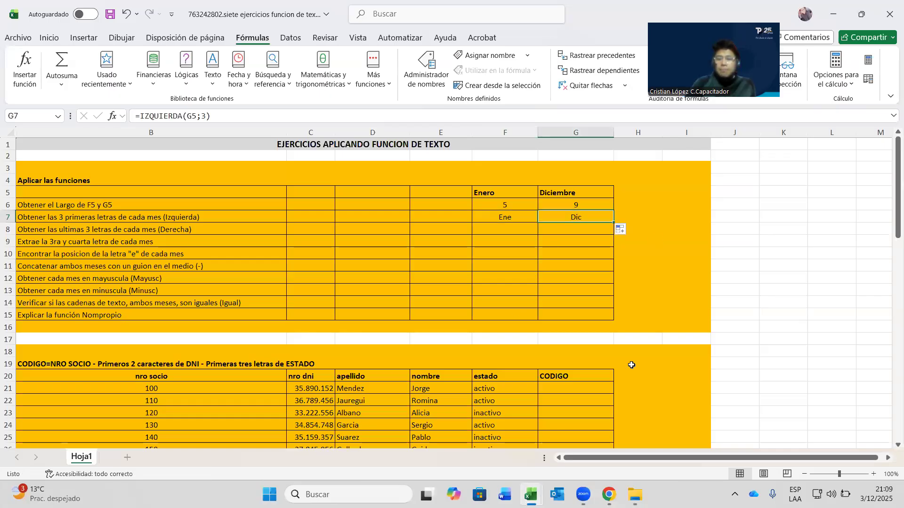
pyautogui.click(509, 216)
pyautogui.moveTo(537, 223); pyautogui.dragTo(583, 221)
pyautogui.click(504, 219)
pyautogui.click(169, 234)
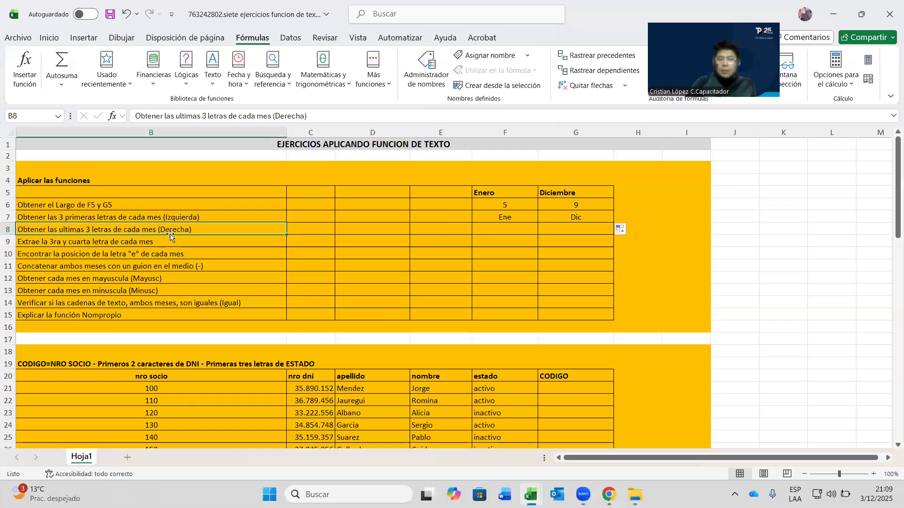
# - Enter =DERECHA(F5;3) in F8 so it shows ero for Enero
pyautogui.click(516, 234)
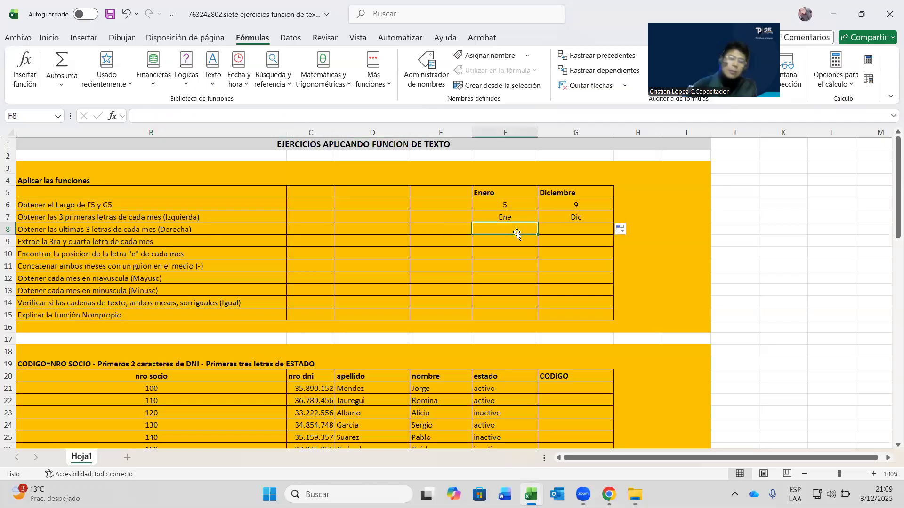
pyautogui.click(212, 75)
pyautogui.click(238, 166)
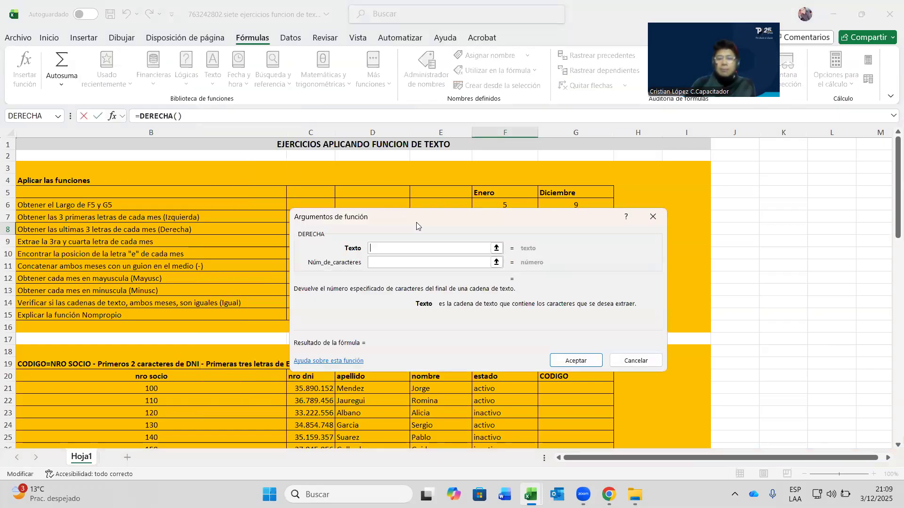
pyautogui.click(489, 195)
pyautogui.press('Tab')
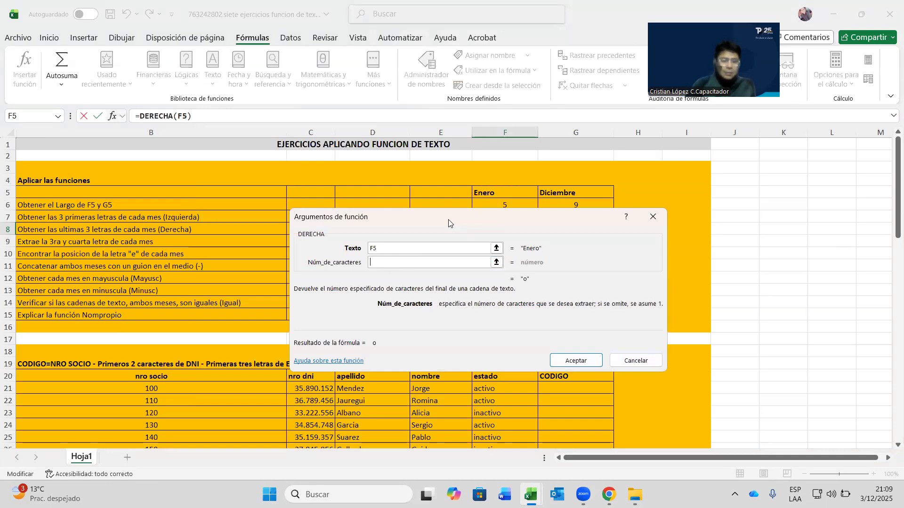
pyautogui.moveTo(448, 219); pyautogui.dragTo(468, 234)
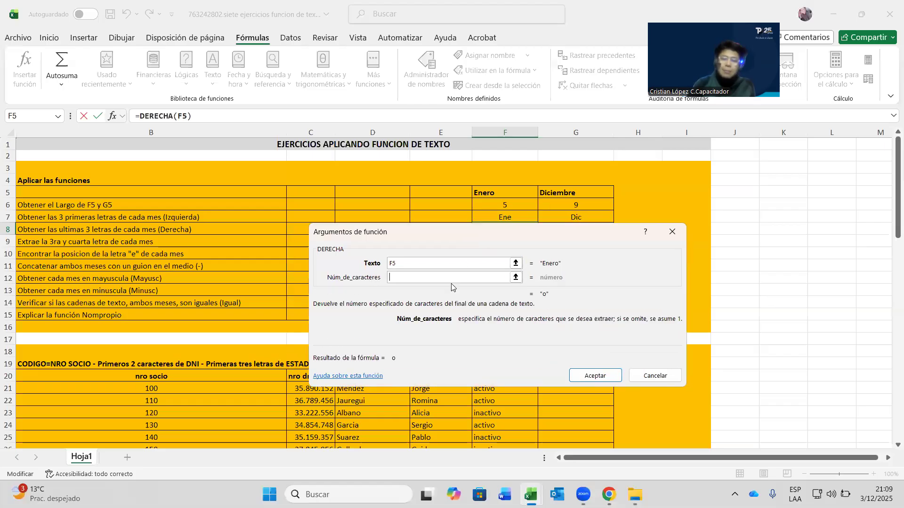
pyautogui.write('3')
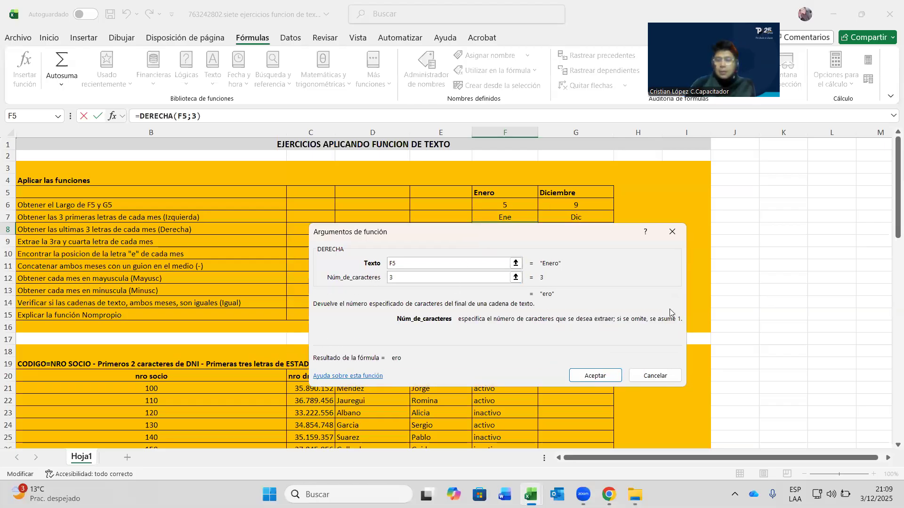
pyautogui.click(601, 375)
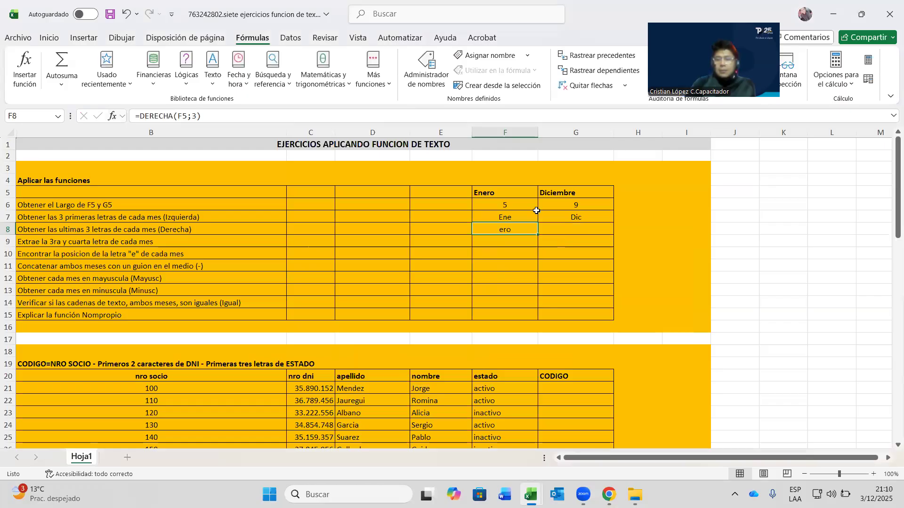
# - Copy the DERECHA formula across to G8, giving bre for Diciembre
pyautogui.moveTo(539, 235); pyautogui.dragTo(597, 230)
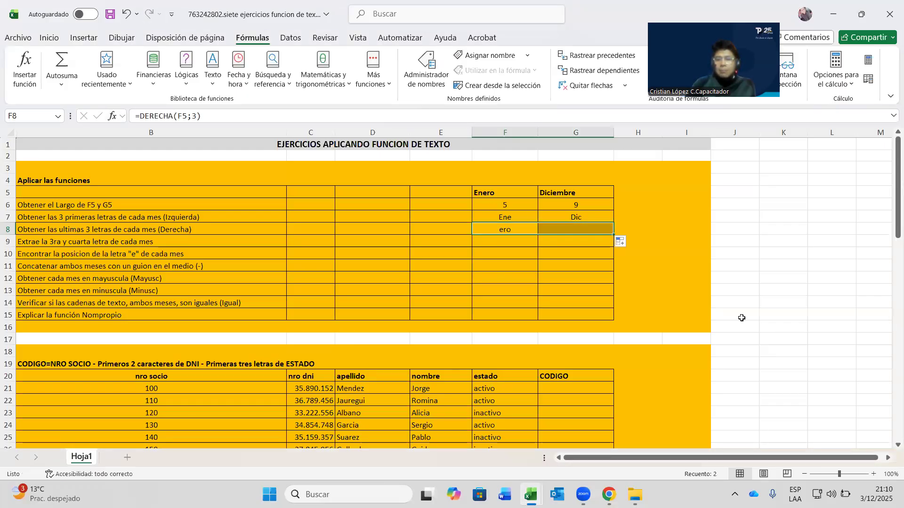
pyautogui.click(550, 243)
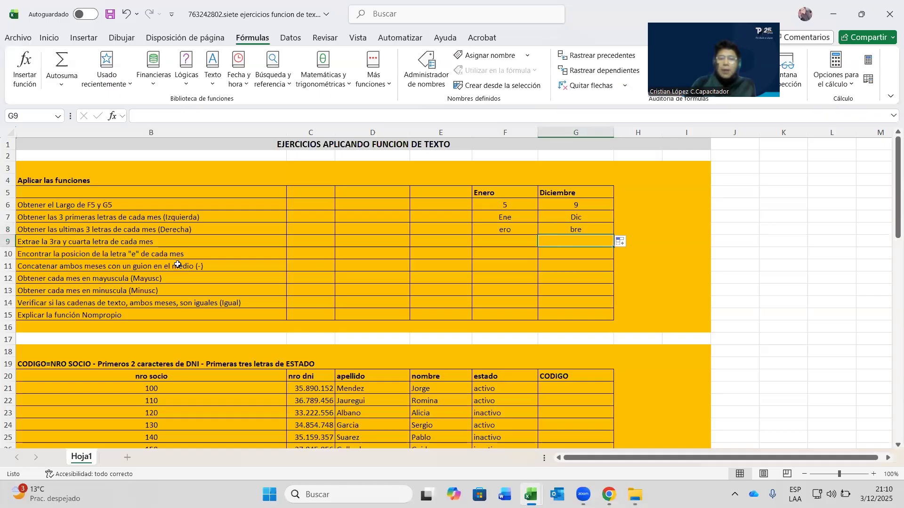
pyautogui.click(92, 242)
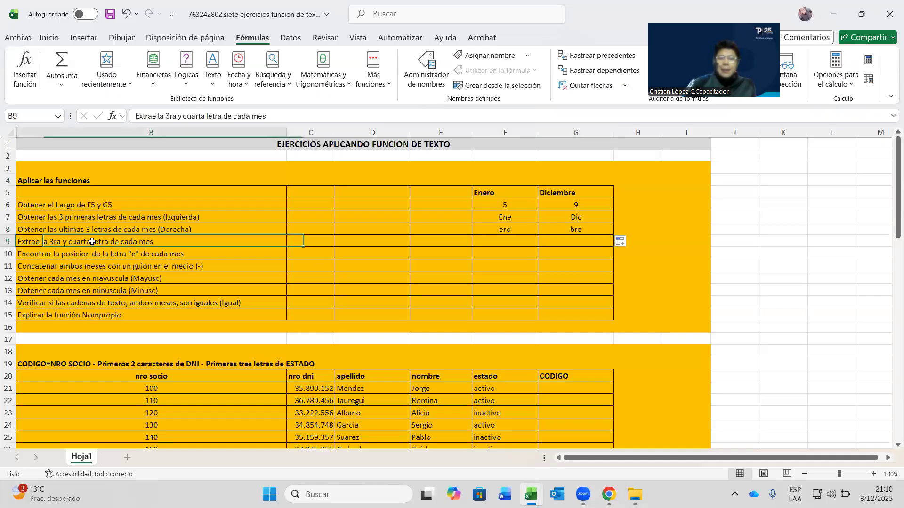
pyautogui.click(491, 237)
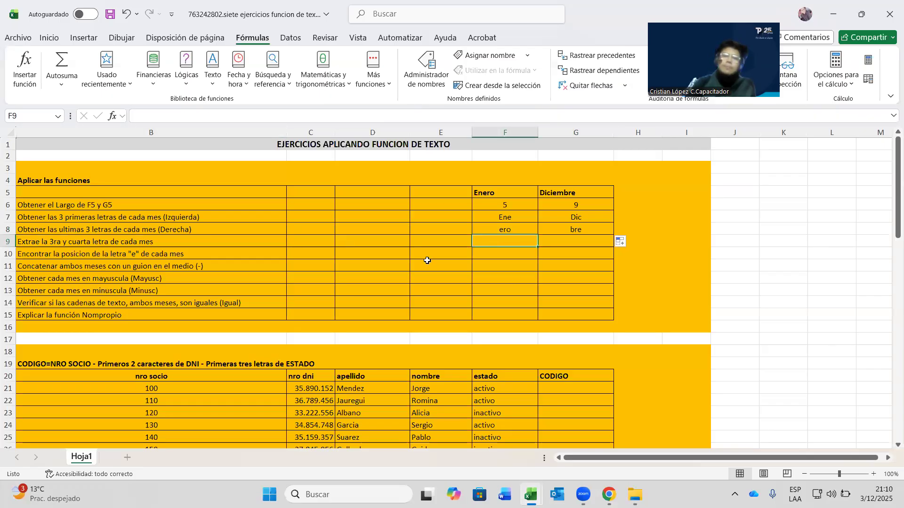
# - Enter =EXTRAE(F5;3;2) in F9 so it shows er for Enero
pyautogui.click(213, 70)
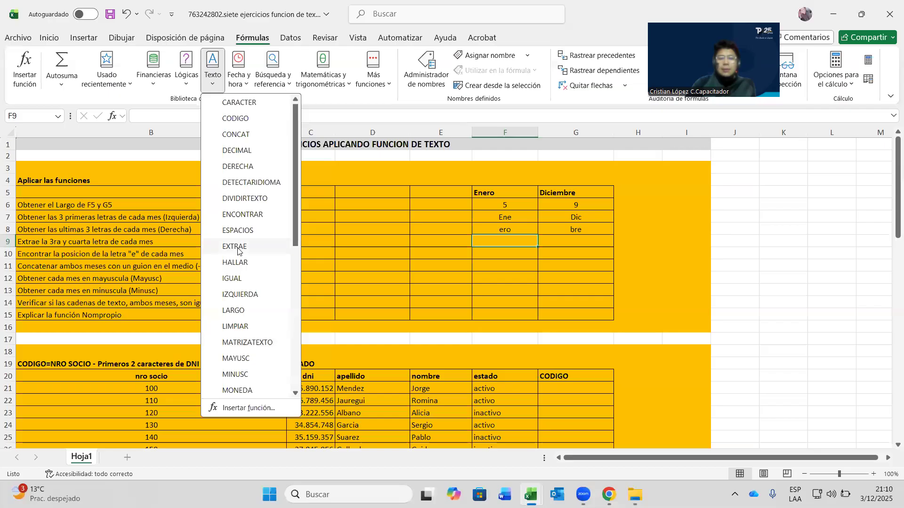
pyautogui.click(238, 246)
pyautogui.click(487, 196)
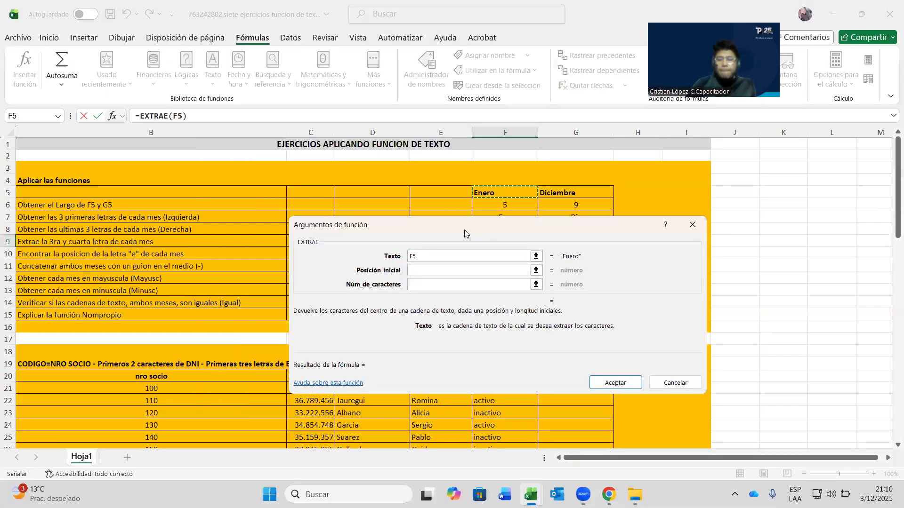
pyautogui.moveTo(464, 232); pyautogui.dragTo(541, 262)
pyautogui.click(500, 302)
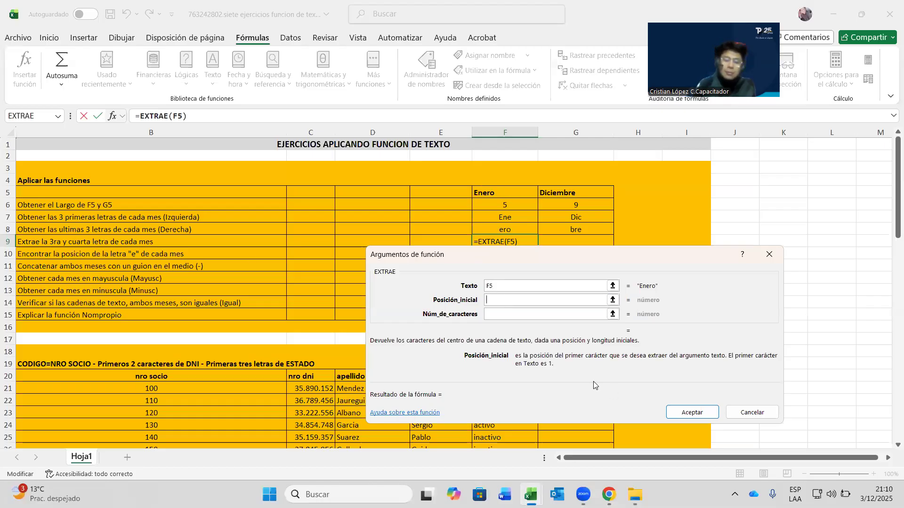
pyautogui.write('3')
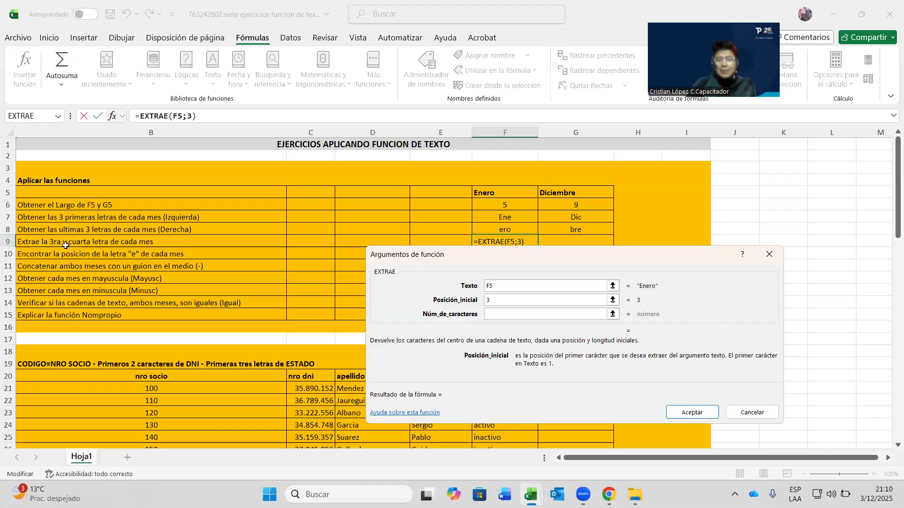
pyautogui.click(496, 312)
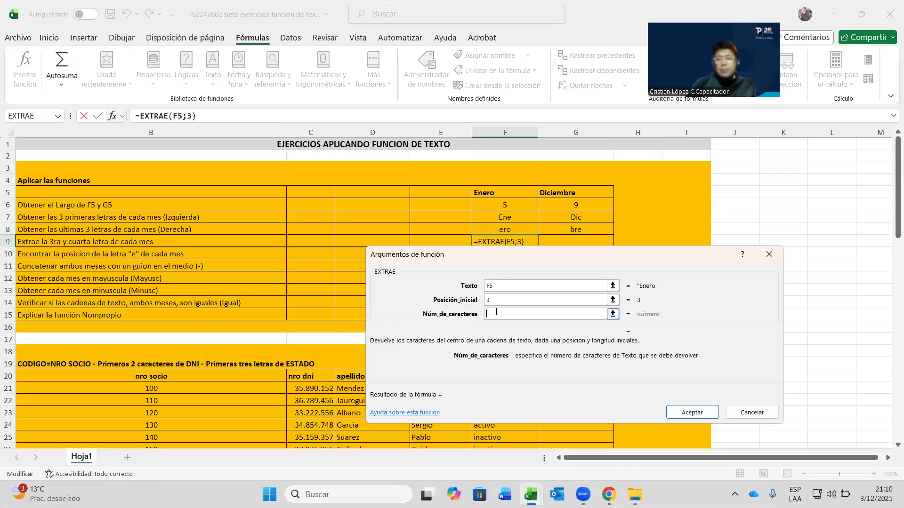
pyautogui.write('2')
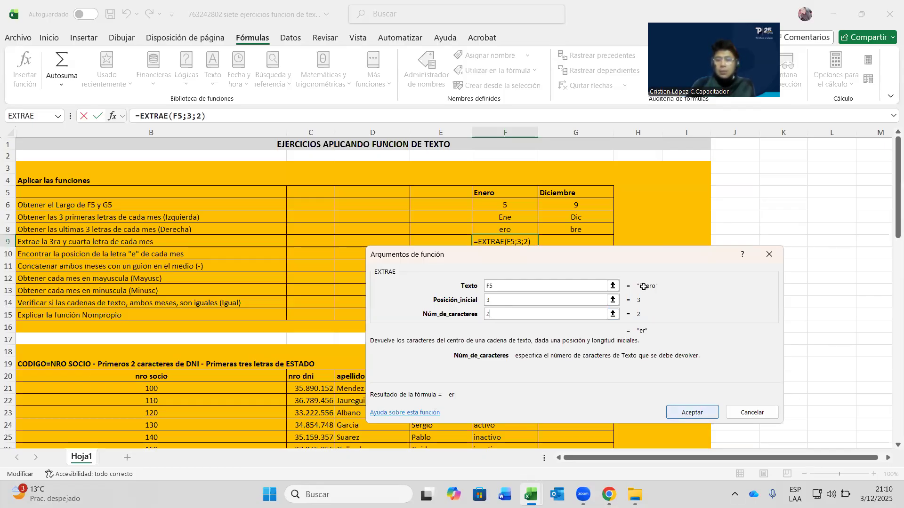
pyautogui.click(696, 413)
# - Copy the EXTRAE formula across to G9, giving ci for Diciembre, and verify both formulas
pyautogui.moveTo(536, 244); pyautogui.dragTo(582, 245)
pyautogui.click(545, 258)
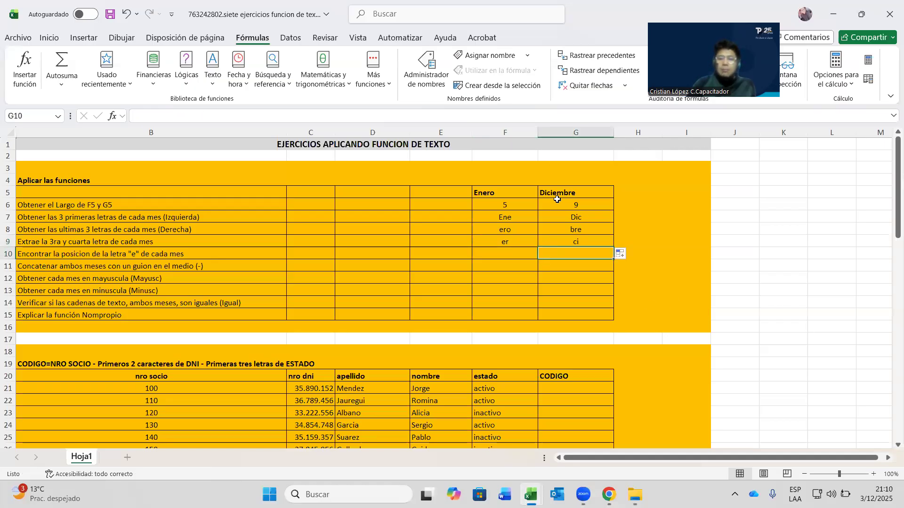
pyautogui.click(562, 239)
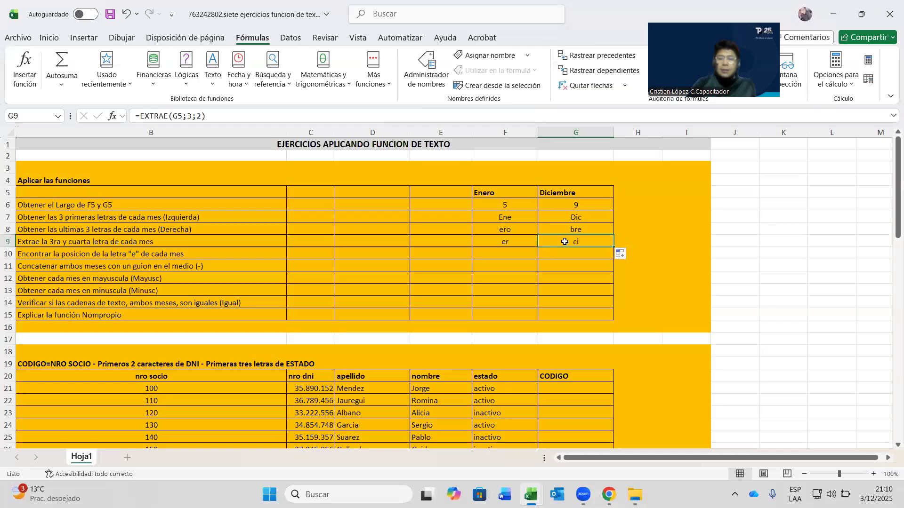
pyautogui.click(510, 241)
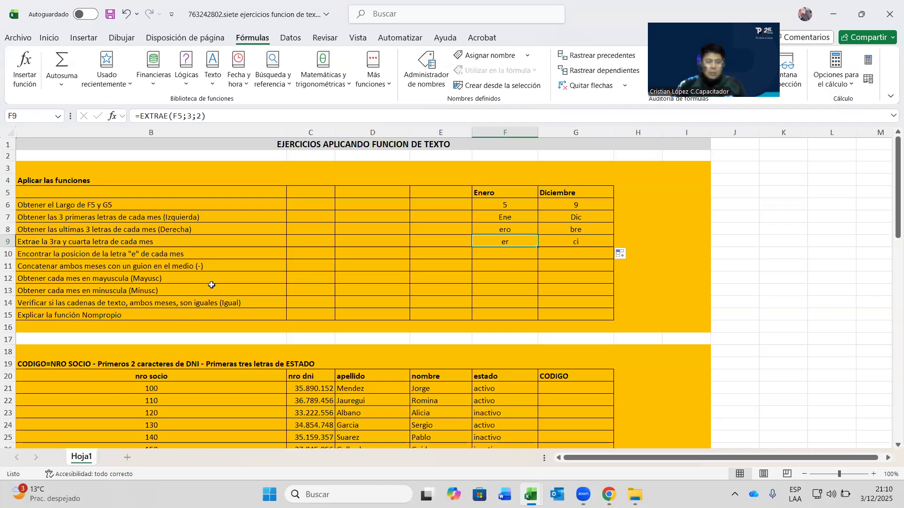
pyautogui.click(210, 255)
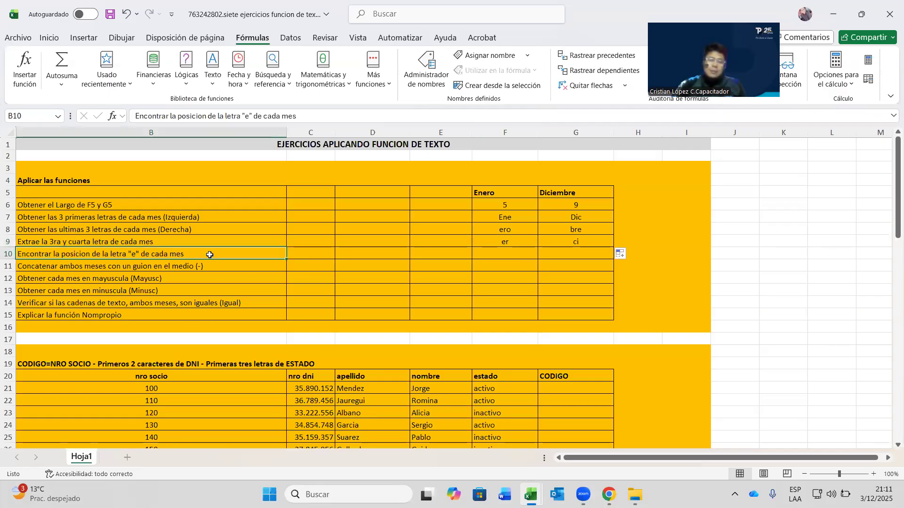
# - Enter =ENCONTRAR("e";F5) in F10, returning 3 as the position of e in Enero
pyautogui.click(531, 255)
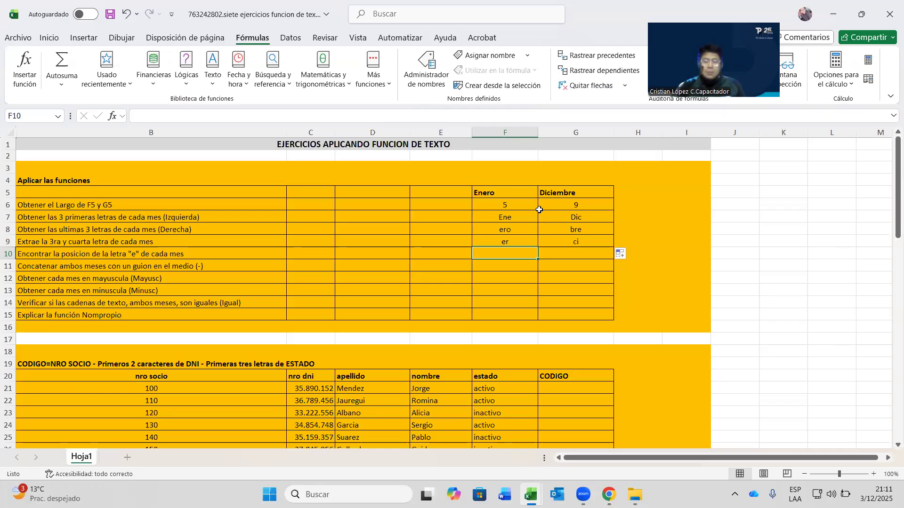
pyautogui.click(212, 76)
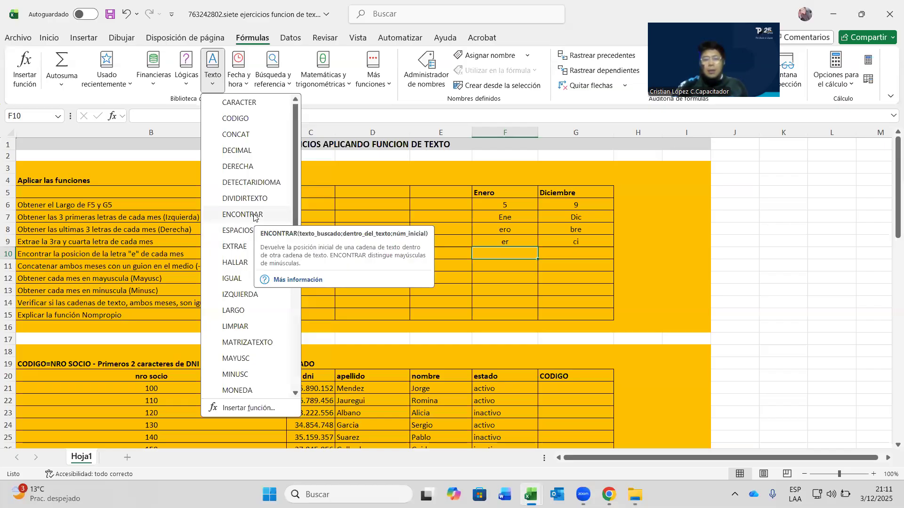
pyautogui.click(243, 215)
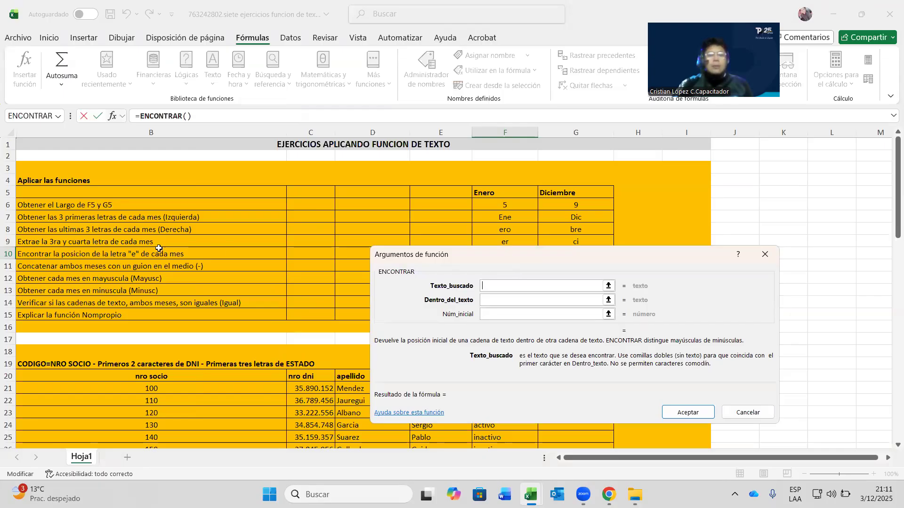
pyautogui.write('e')
pyautogui.click(513, 303)
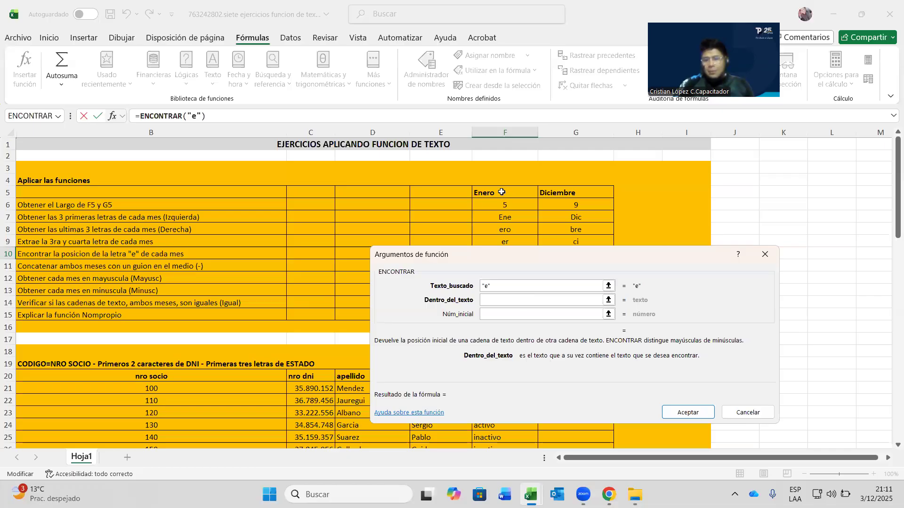
pyautogui.click(502, 192)
pyautogui.click(495, 315)
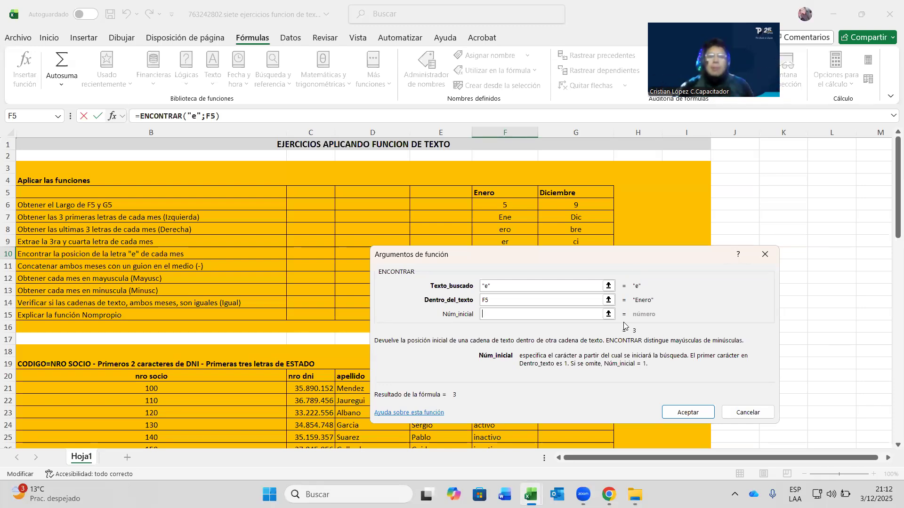
pyautogui.click(697, 417)
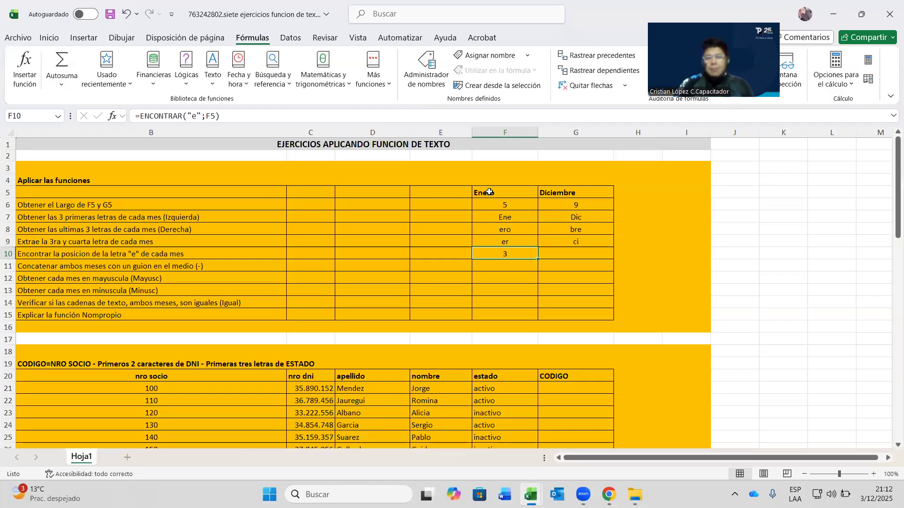
pyautogui.click(490, 193)
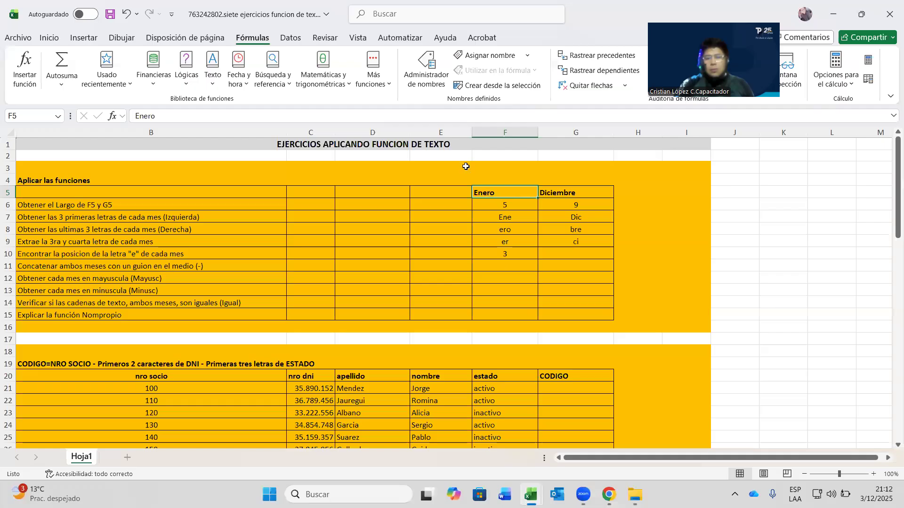
pyautogui.click(535, 258)
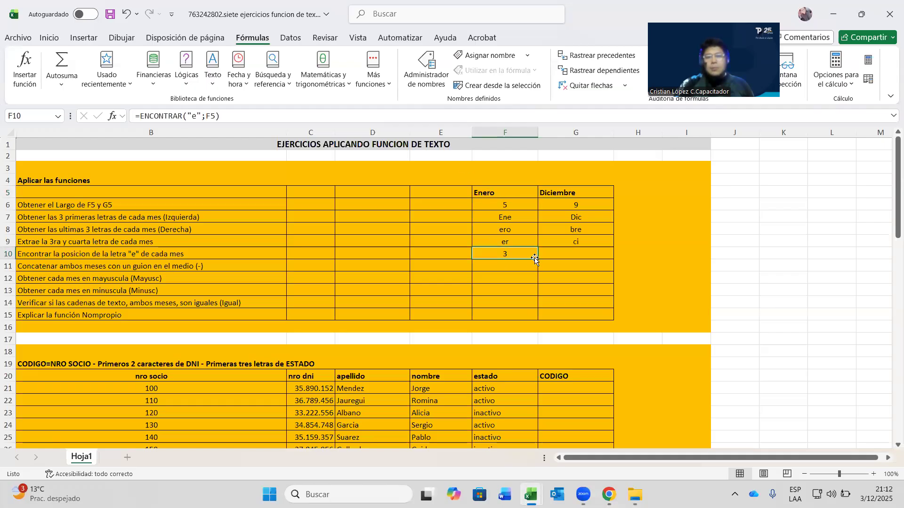
pyautogui.moveTo(537, 259); pyautogui.dragTo(621, 259)
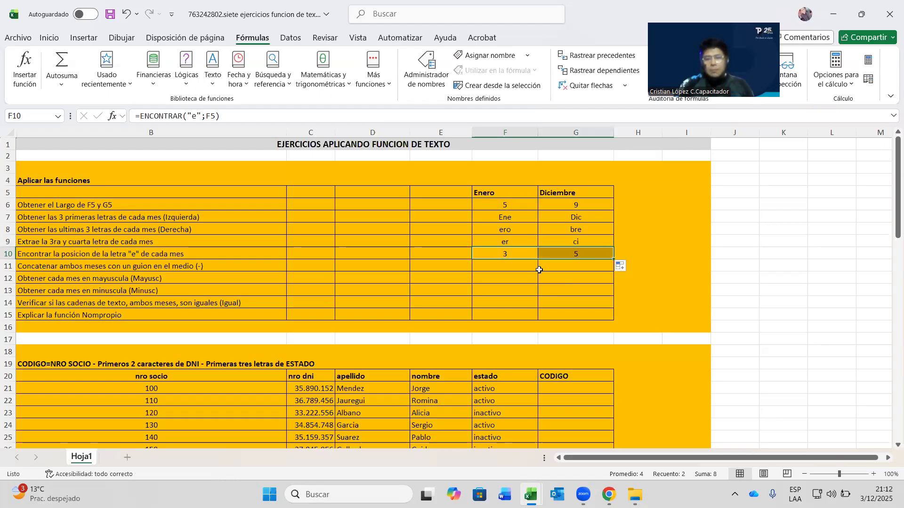
pyautogui.click(530, 267)
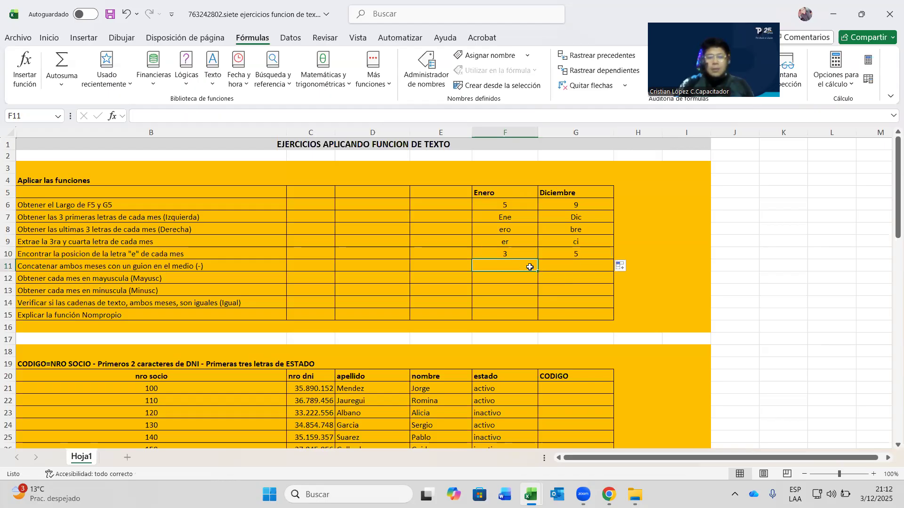
pyautogui.click(151, 266)
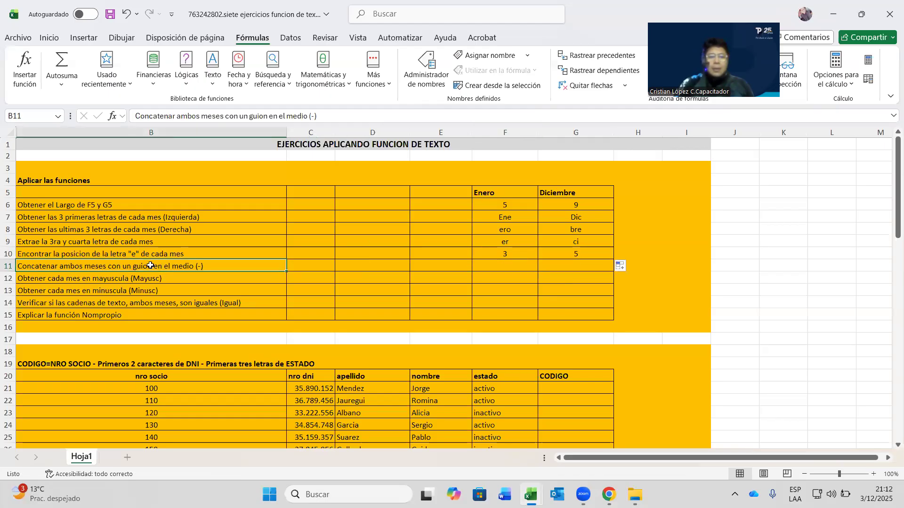
pyautogui.click(503, 270)
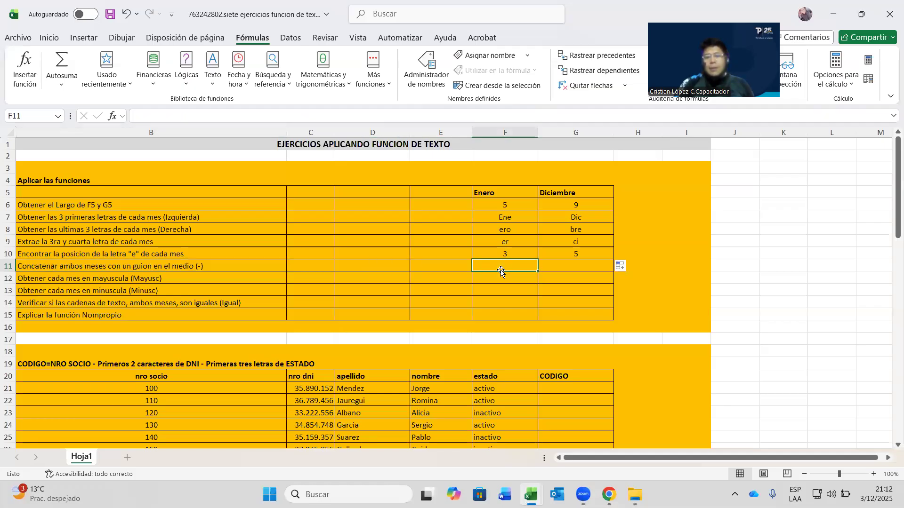
pyautogui.click(140, 263)
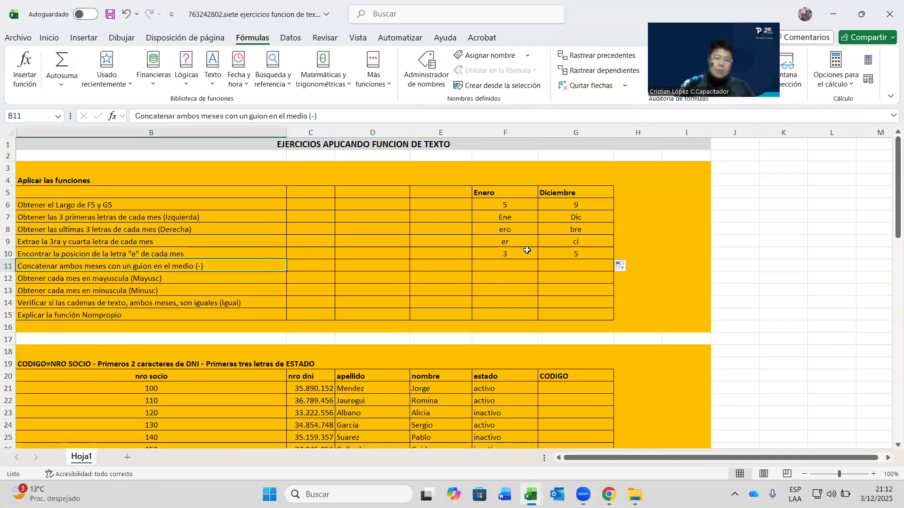
pyautogui.click(165, 280)
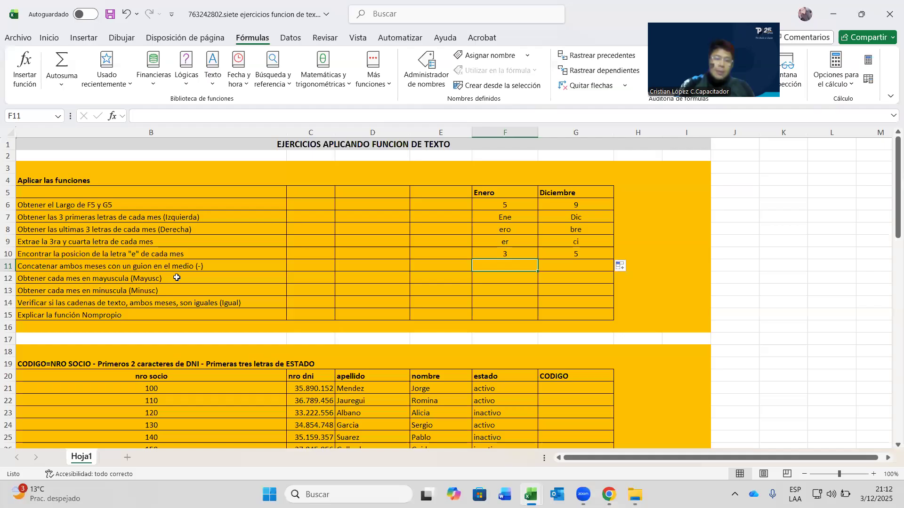
pyautogui.click(215, 292)
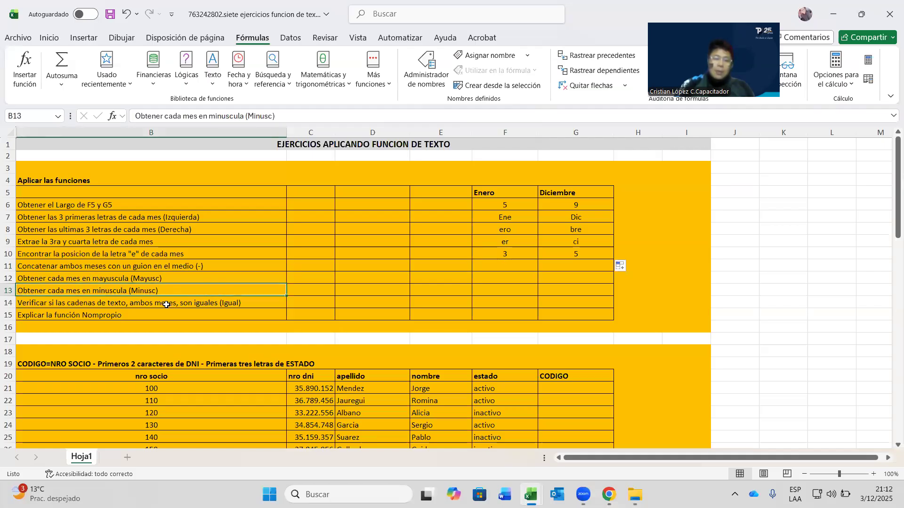
pyautogui.press('Down')
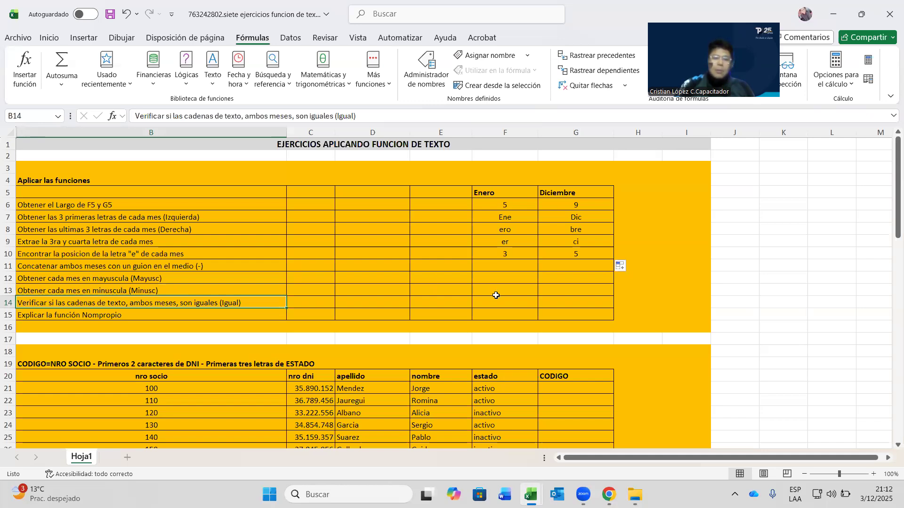
pyautogui.click(498, 301)
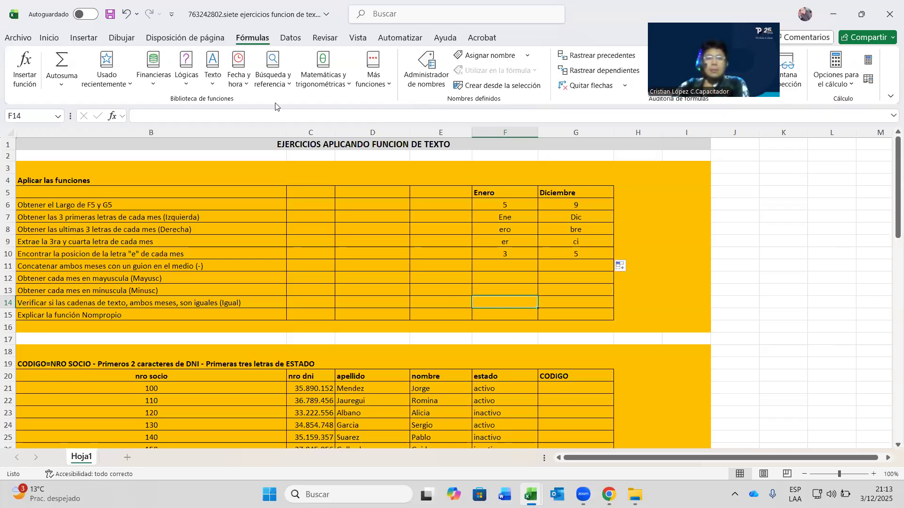
# - Enter =IGUAL(F5;G5) in F14, returning FALSO for Enero versus Diciembre
pyautogui.click(214, 76)
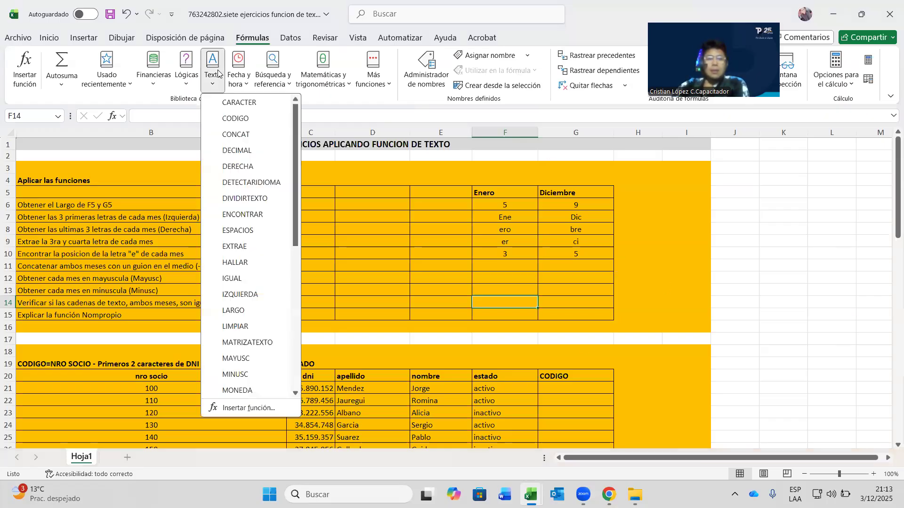
pyautogui.click(251, 280)
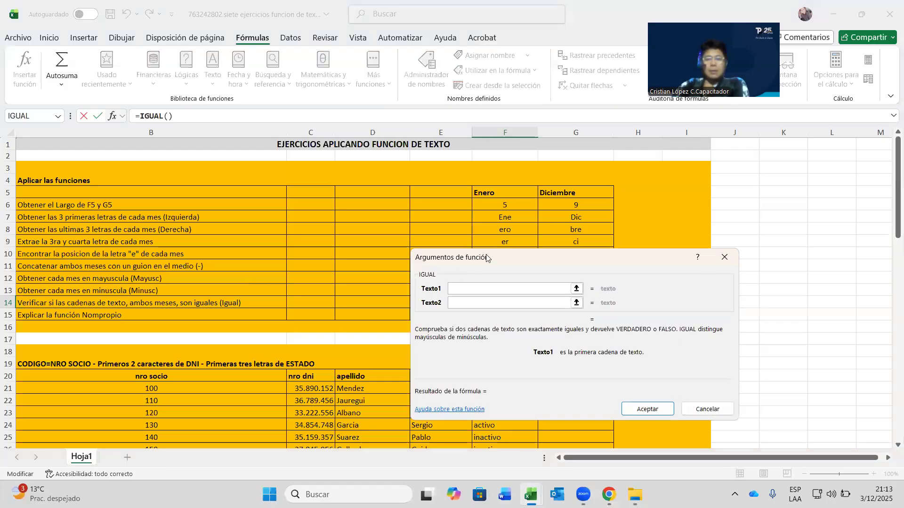
pyautogui.moveTo(486, 258); pyautogui.dragTo(195, 116)
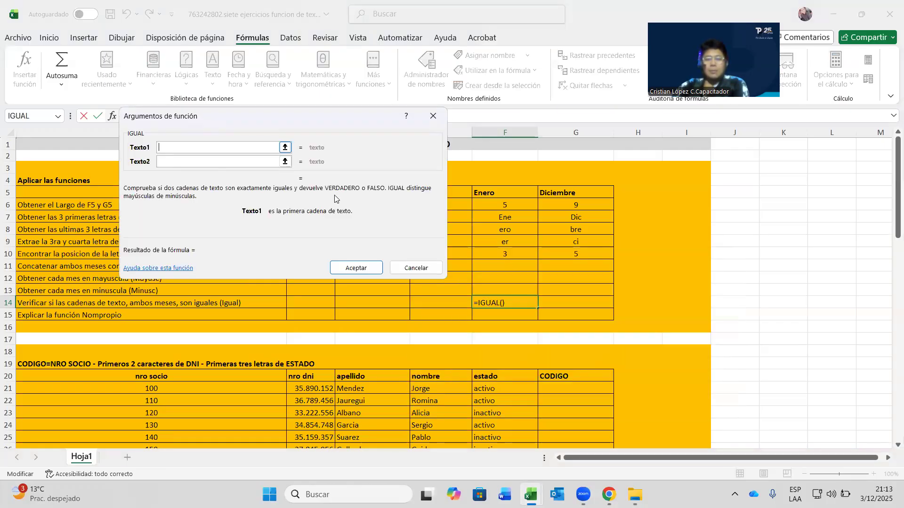
pyautogui.click(493, 196)
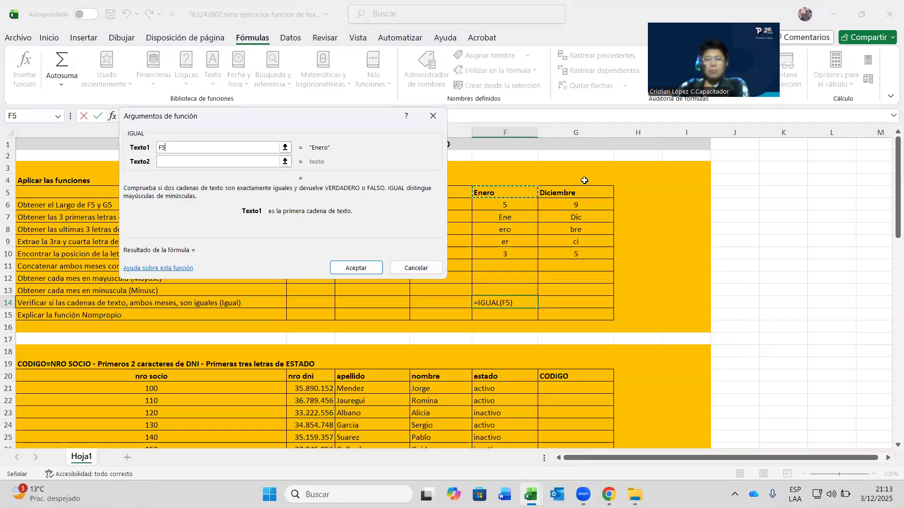
pyautogui.press('Tab')
pyautogui.click(546, 192)
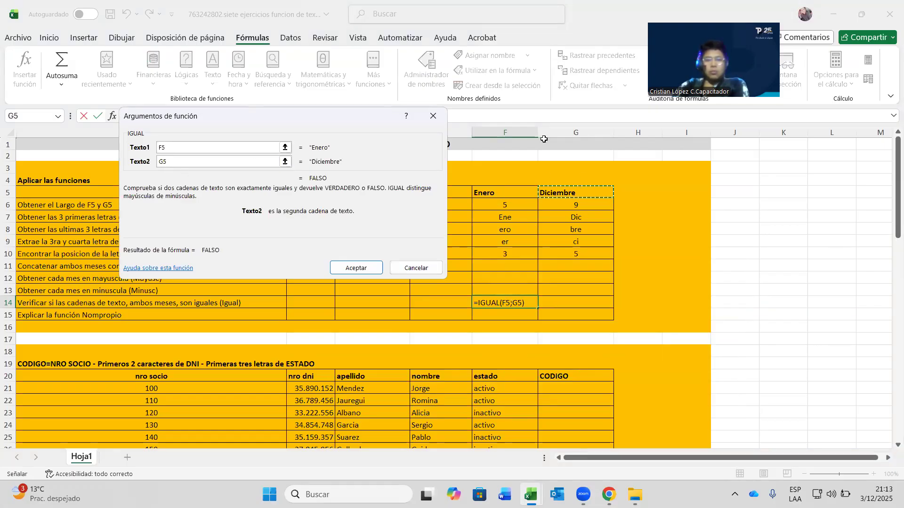
pyautogui.click(359, 267)
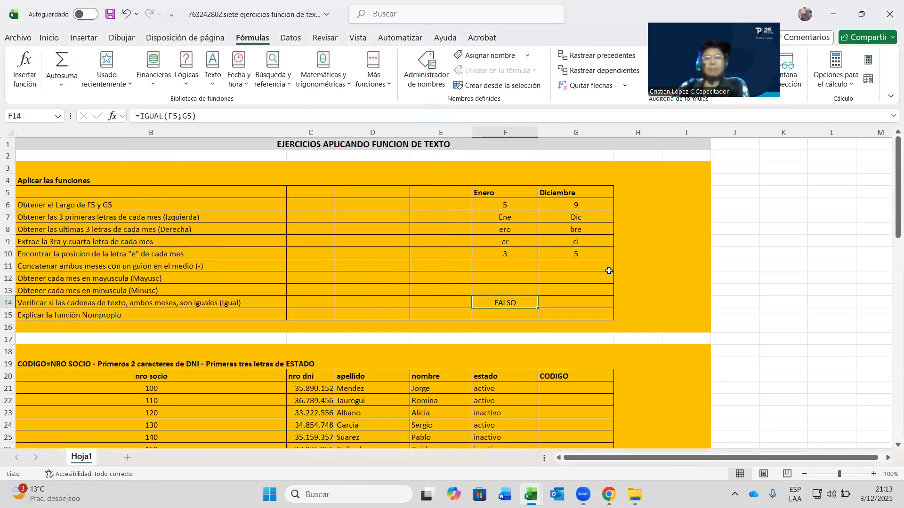
# - Copy the IGUAL comparison across to G14 and review both FALSO results
pyautogui.moveTo(539, 308); pyautogui.dragTo(570, 306)
pyautogui.click(498, 195)
pyautogui.moveTo(498, 195); pyautogui.dragTo(565, 193)
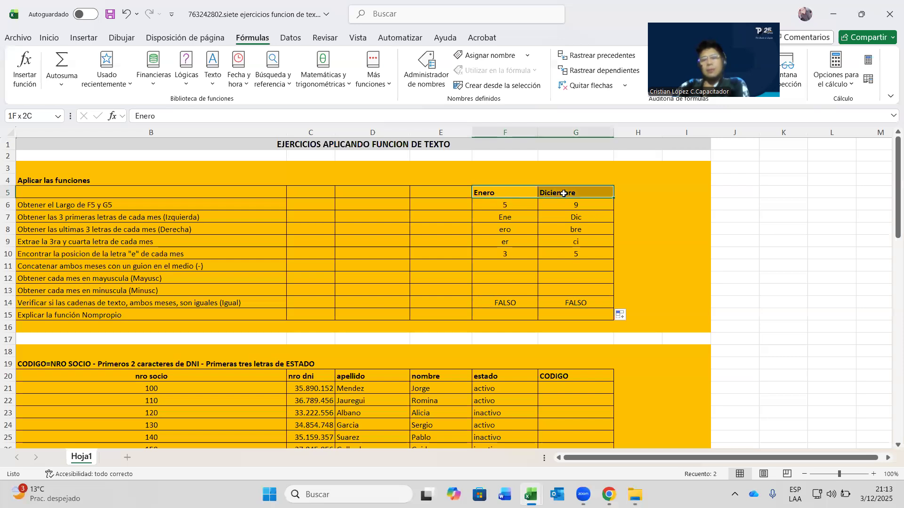
pyautogui.click(549, 304)
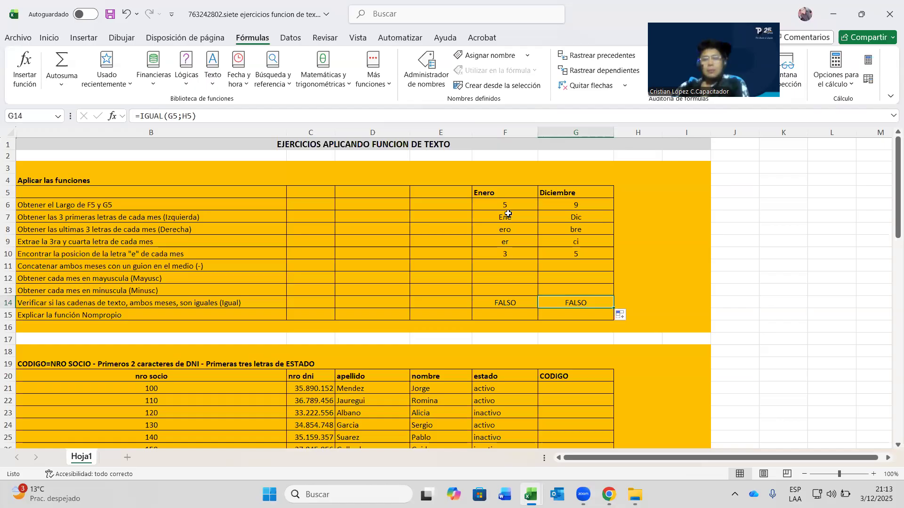
pyautogui.click(513, 304)
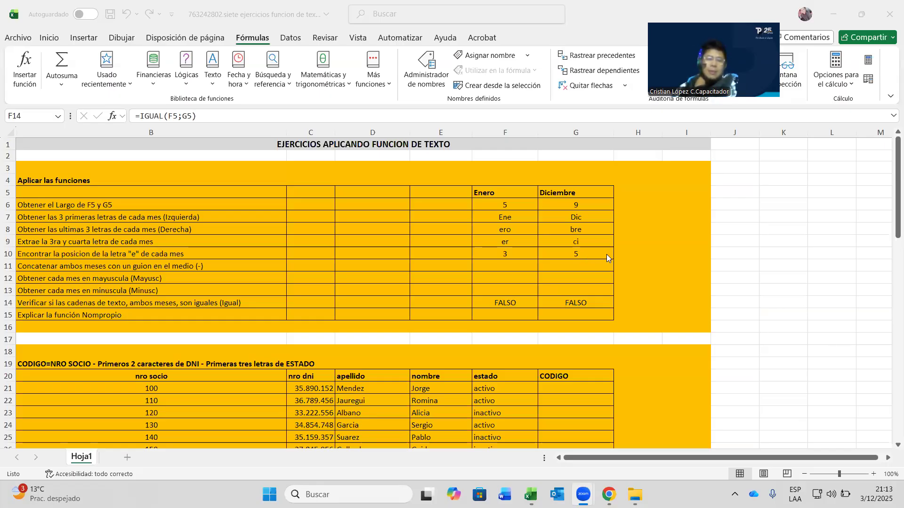
pyautogui.click(514, 304)
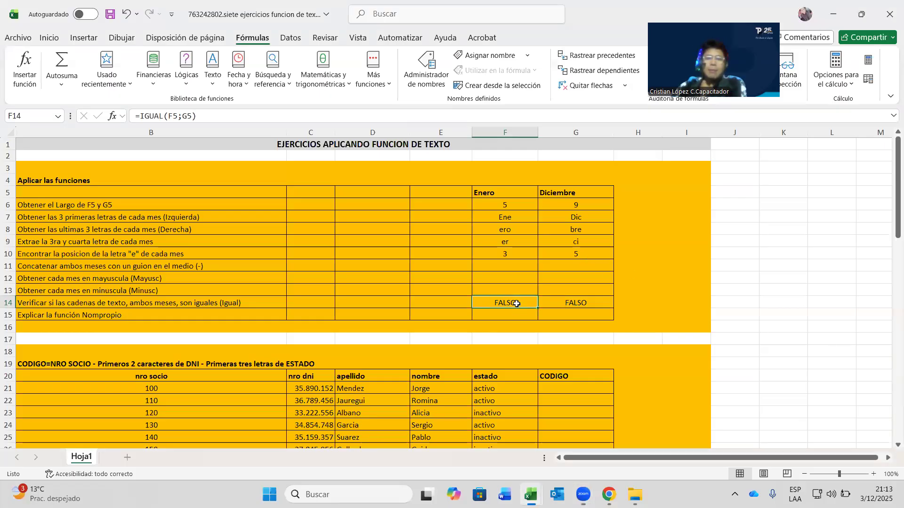
pyautogui.moveTo(514, 304); pyautogui.dragTo(596, 304)
pyautogui.click(629, 288)
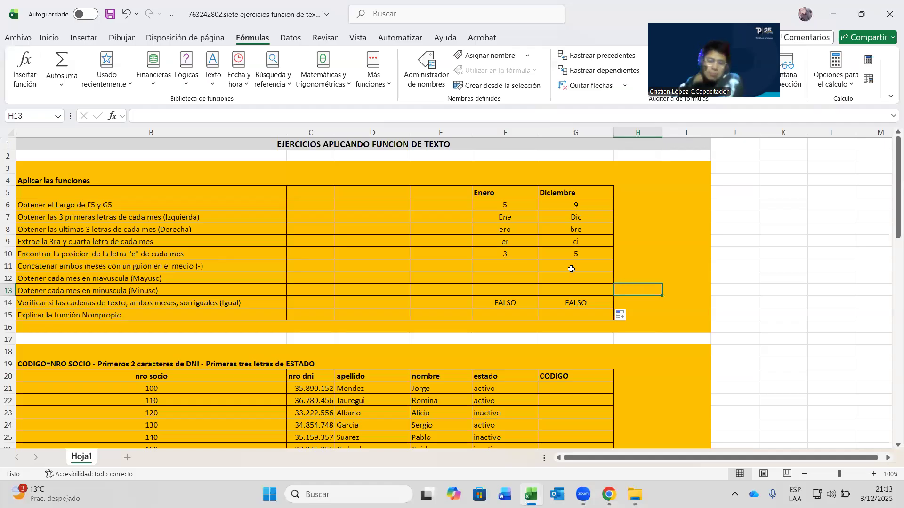
pyautogui.scroll(-4, 571, 262)
pyautogui.scroll(3, 498, 259)
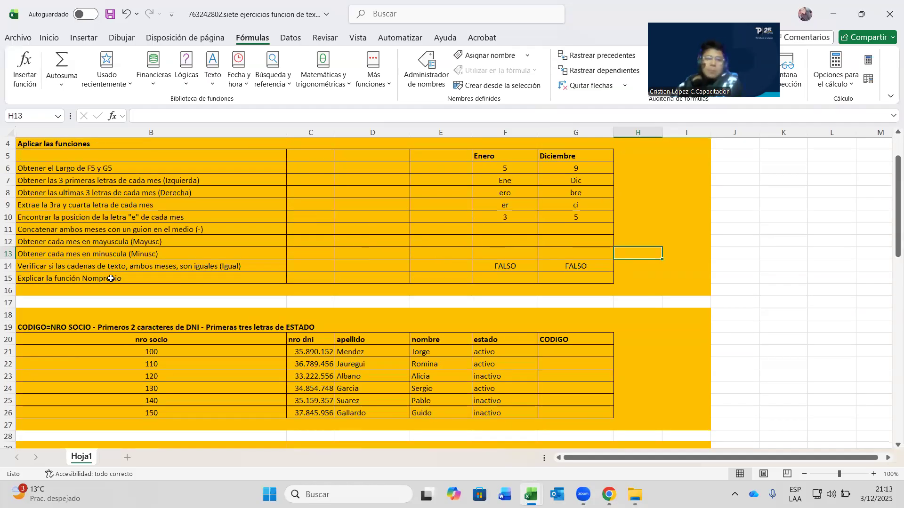
pyautogui.click(514, 282)
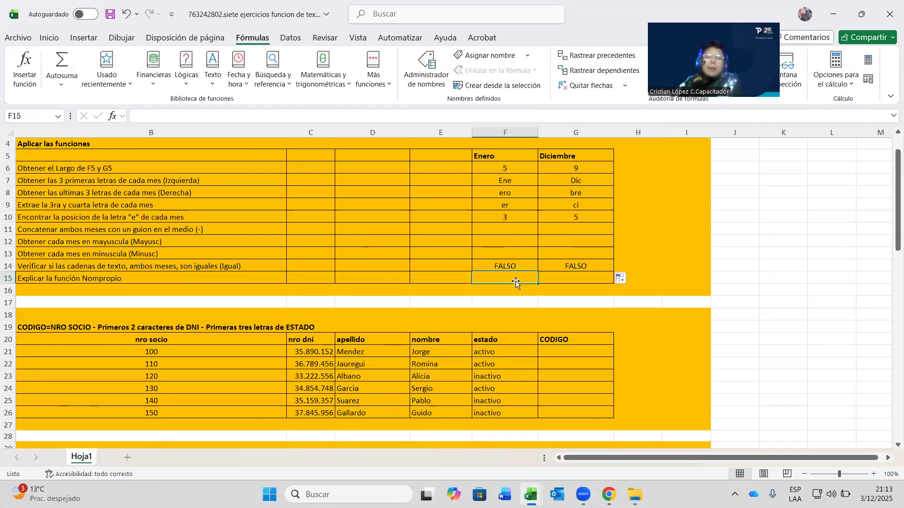
pyautogui.scroll(-2, 514, 281)
pyautogui.scroll(-17, 545, 282)
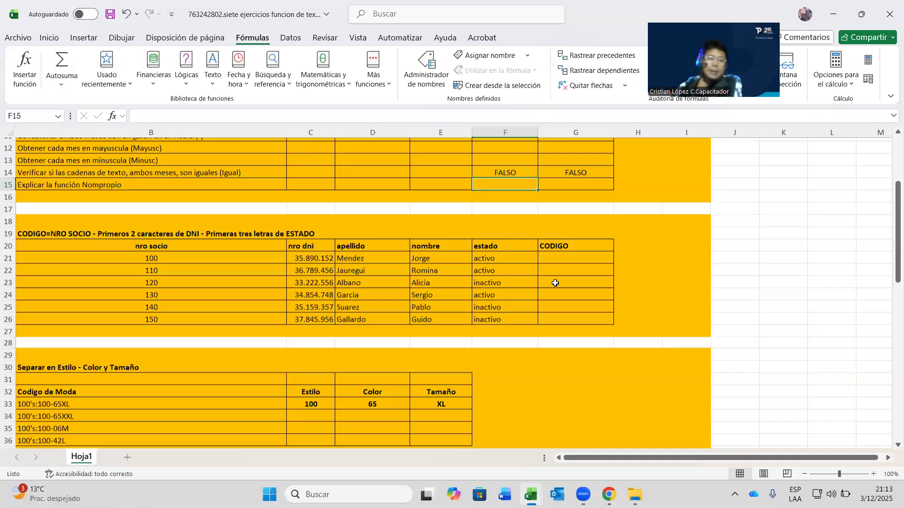
pyautogui.scroll(5, 555, 284)
pyautogui.scroll(14, 558, 284)
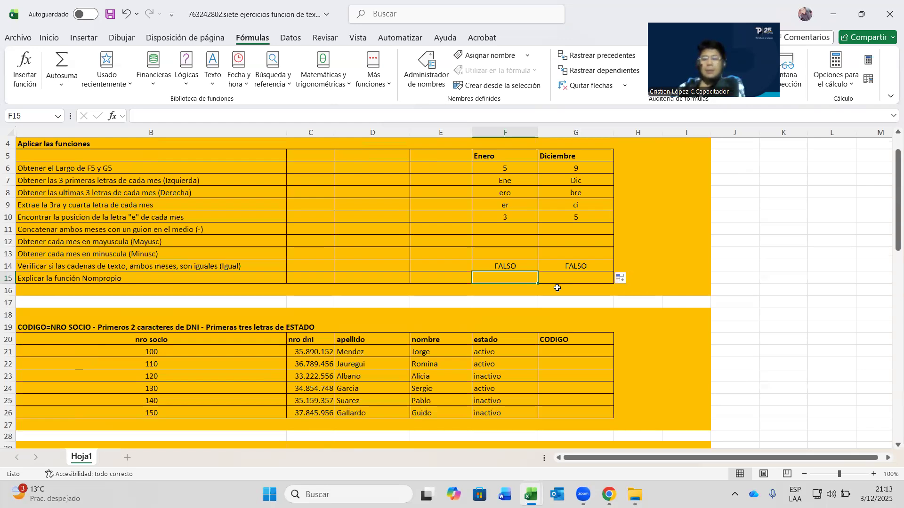
pyautogui.scroll(-4, 557, 287)
pyautogui.scroll(3, 557, 287)
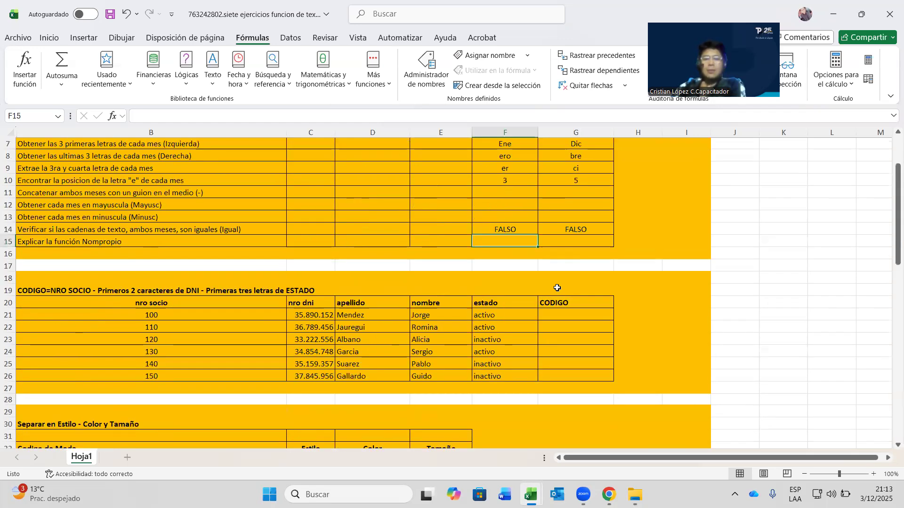
pyautogui.click(567, 319)
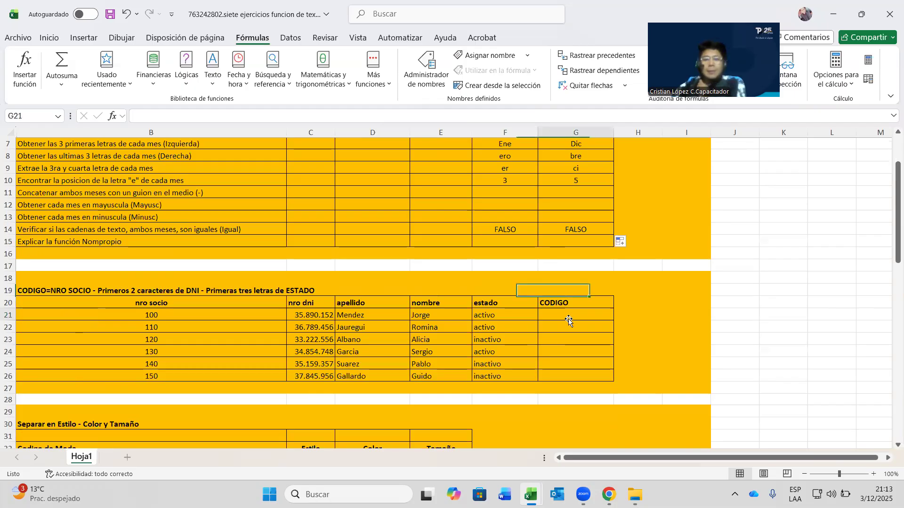
pyautogui.click(167, 288)
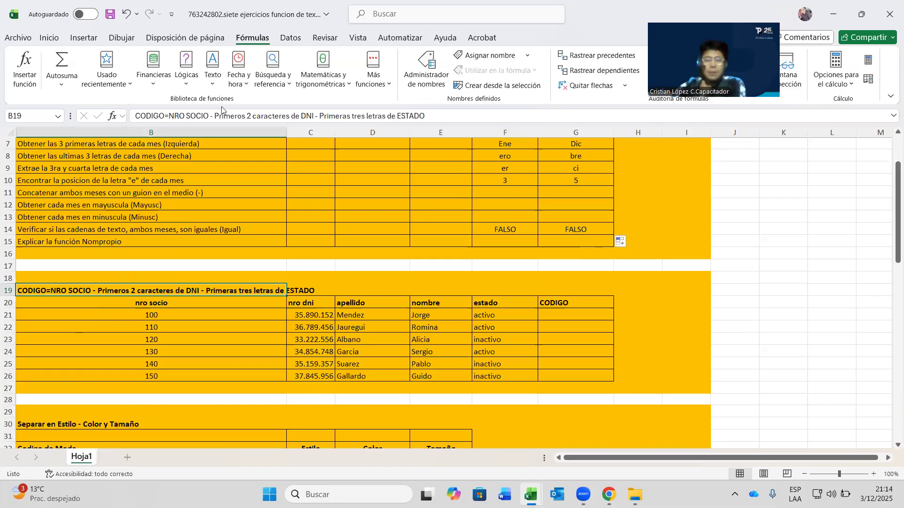
pyautogui.moveTo(170, 116); pyautogui.dragTo(425, 117)
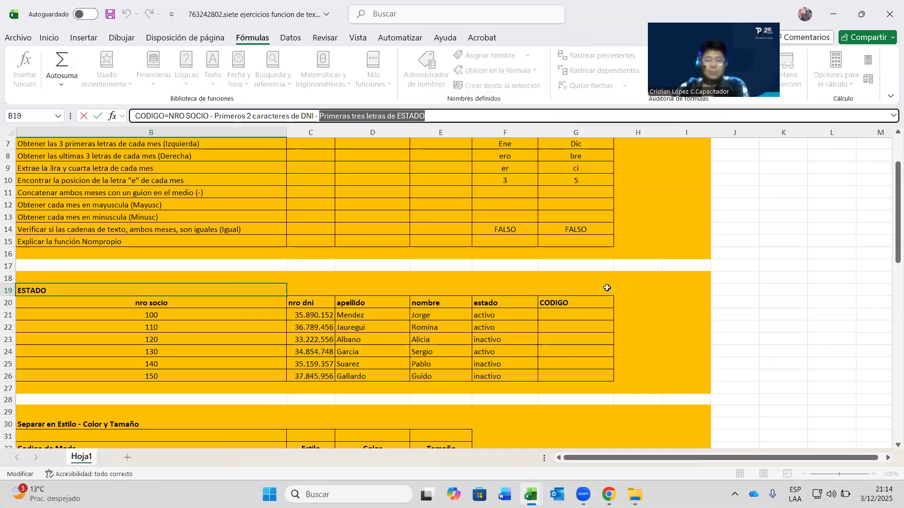
pyautogui.click(583, 319)
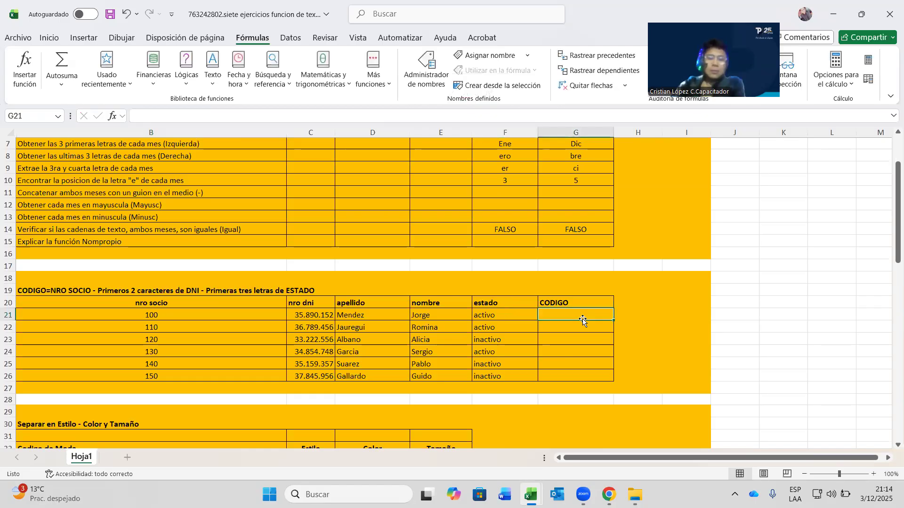
# - Type the sample code 100-35-act into G21 under CODIGO
pyautogui.write('100-')
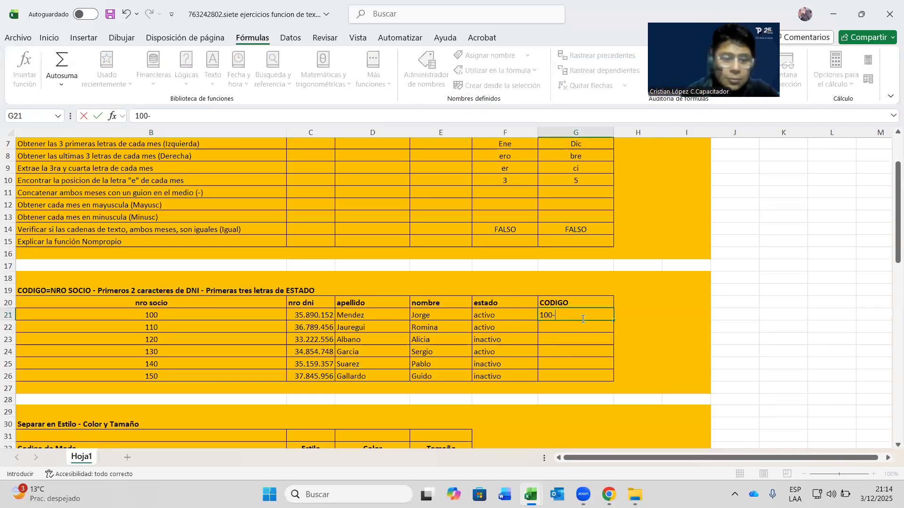
pyautogui.write('35')
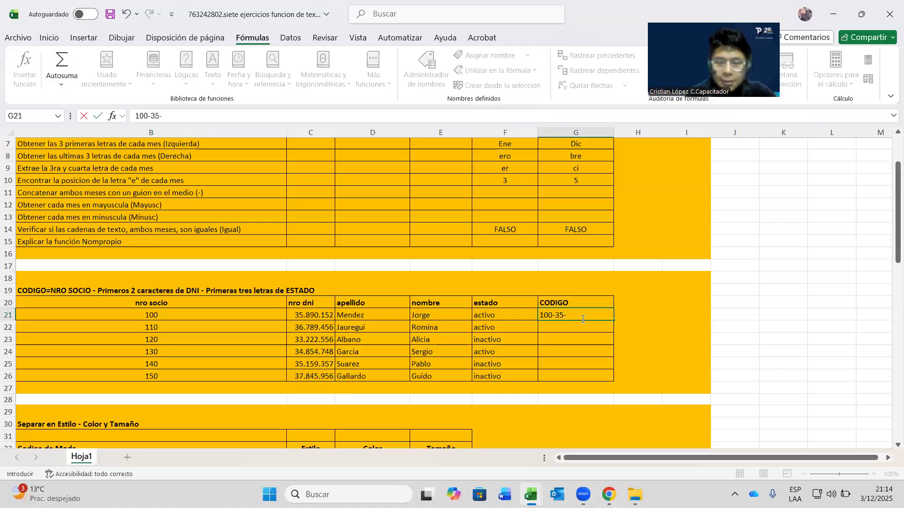
pyautogui.write('-act')
pyautogui.press('Return')
pyautogui.press('Up')
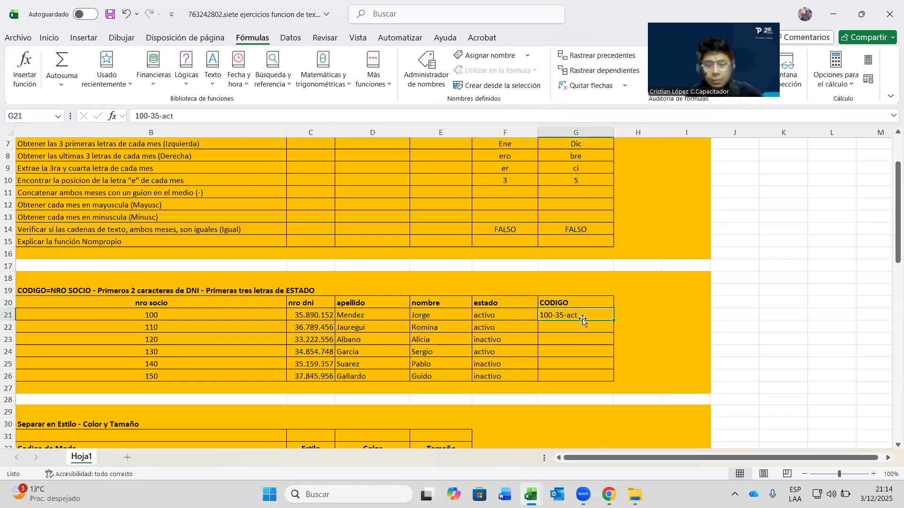
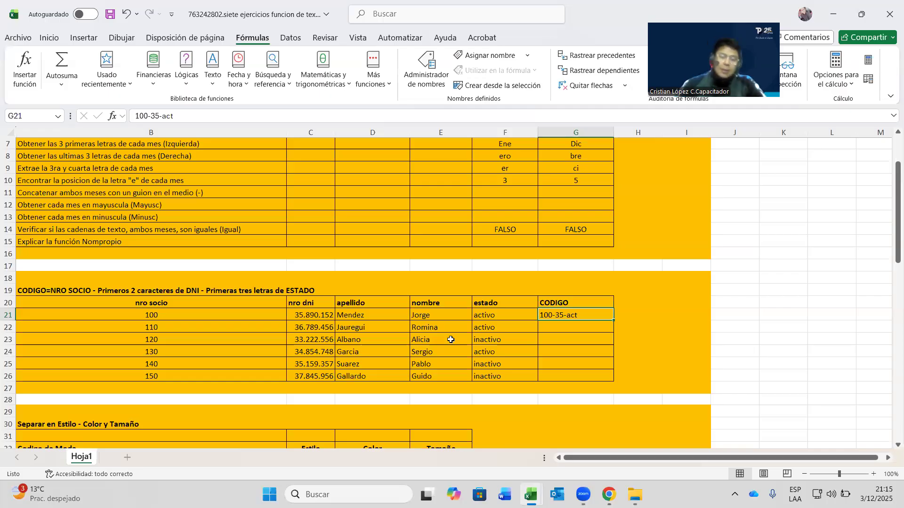
# - Clear the 100-35-act sample code from cell G21
pyautogui.press('Delete')
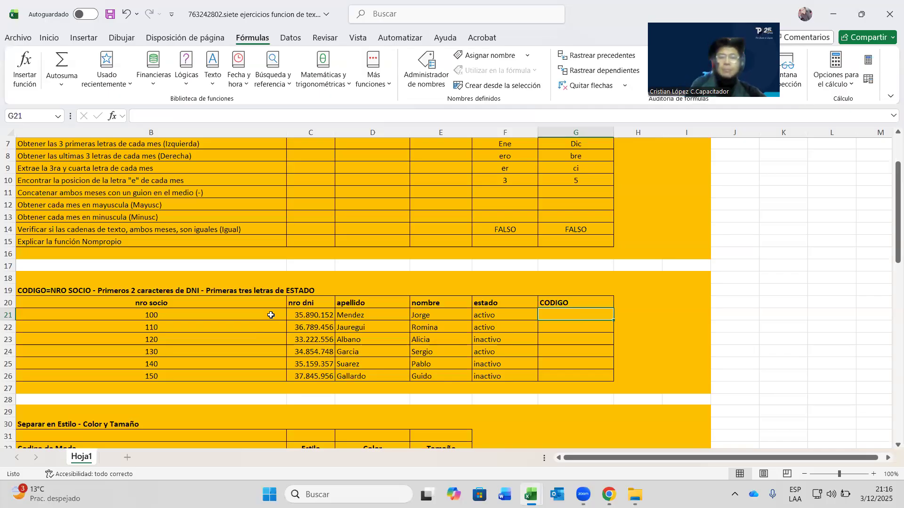
# - Browse the Text functions list and cancel the CONCAT started in the wrong cell
pyautogui.click(214, 78)
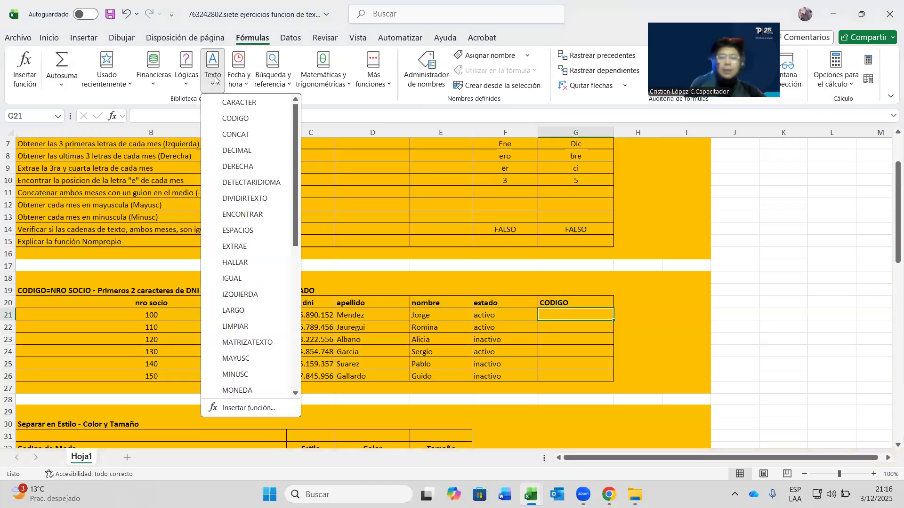
pyautogui.click(414, 283)
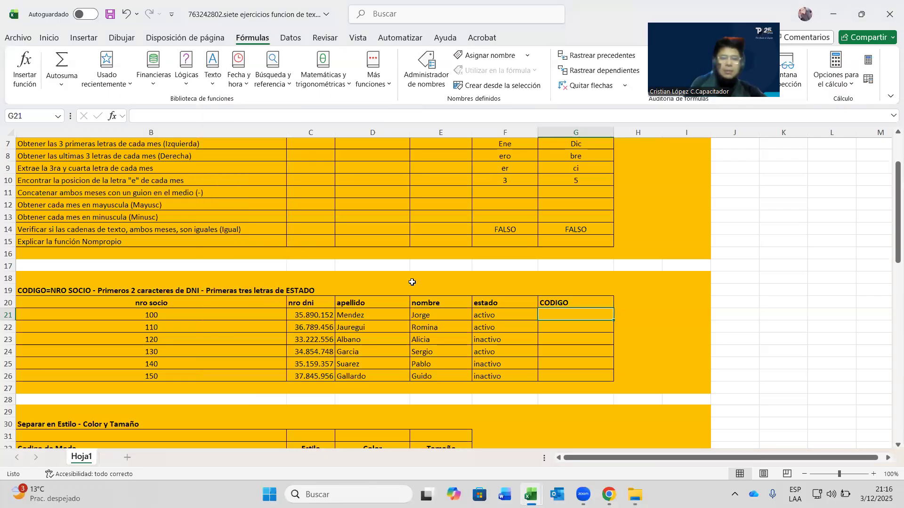
pyautogui.click(176, 314)
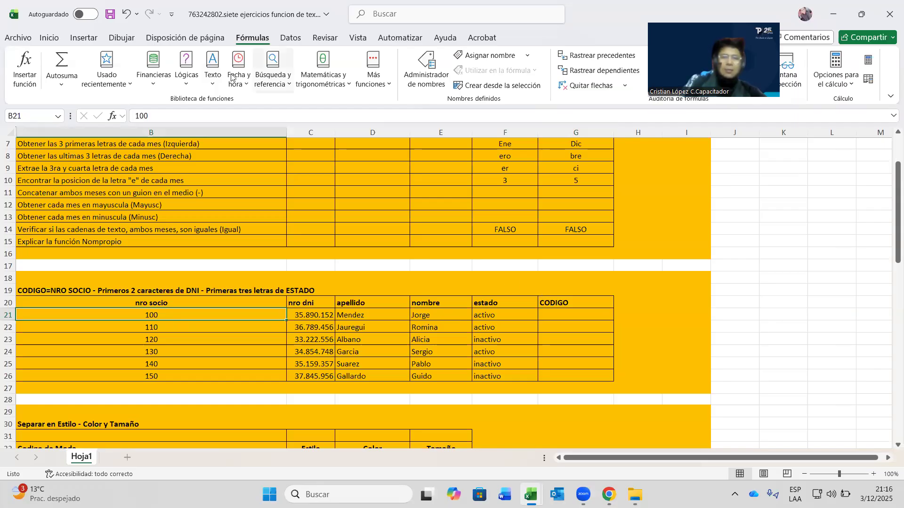
pyautogui.click(213, 71)
pyautogui.press('Escape')
pyautogui.press('F2')
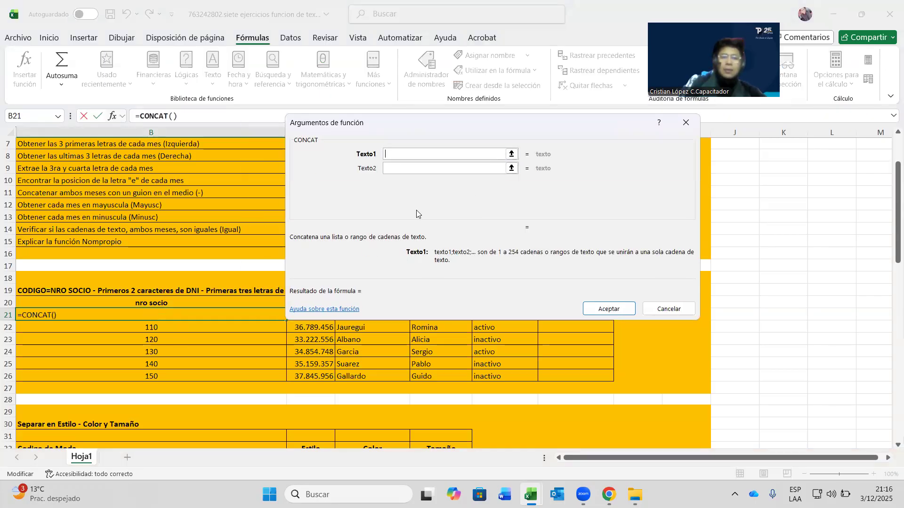
pyautogui.click(668, 309)
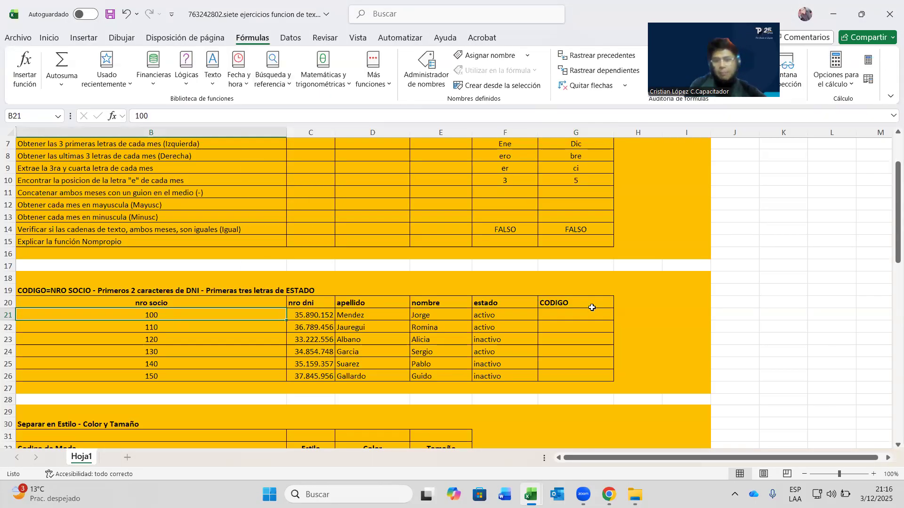
# - Insert CONCAT in G21 with socio number B21 as its first text argument
pyautogui.click(588, 314)
pyautogui.click(213, 76)
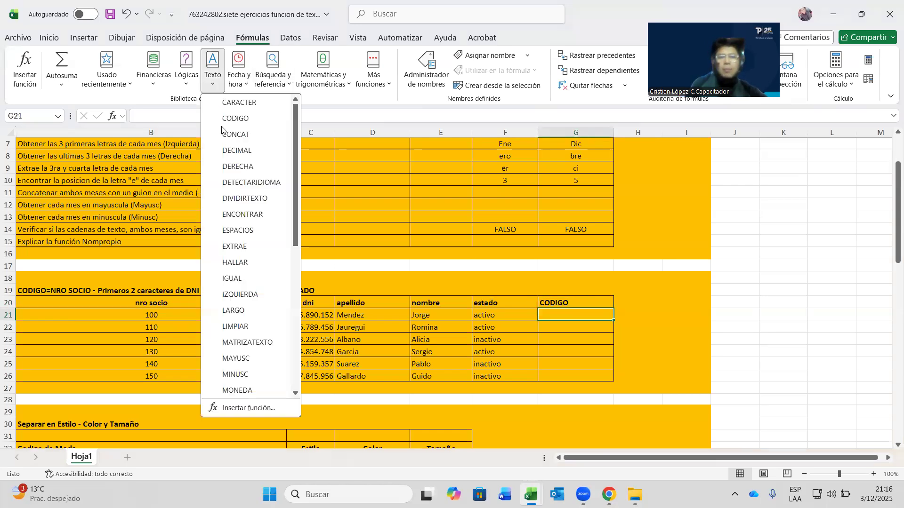
pyautogui.click(264, 134)
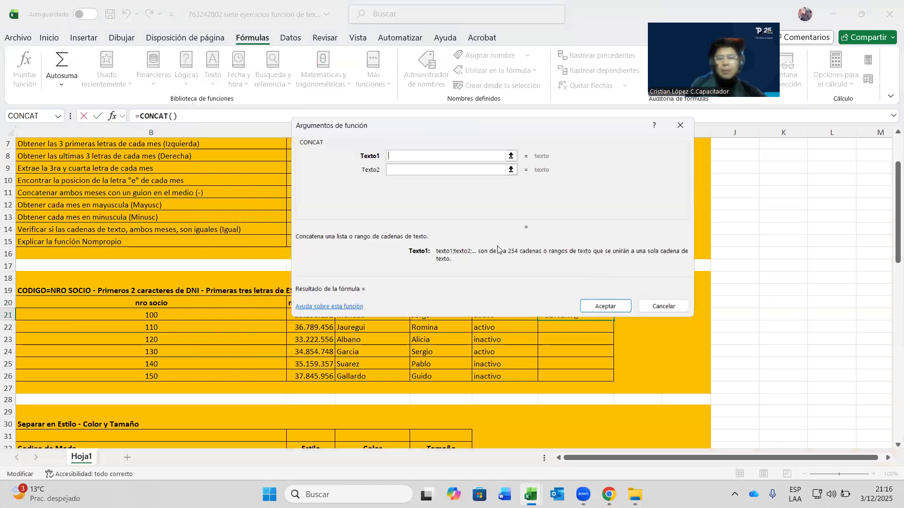
pyautogui.click(413, 170)
pyautogui.click(403, 156)
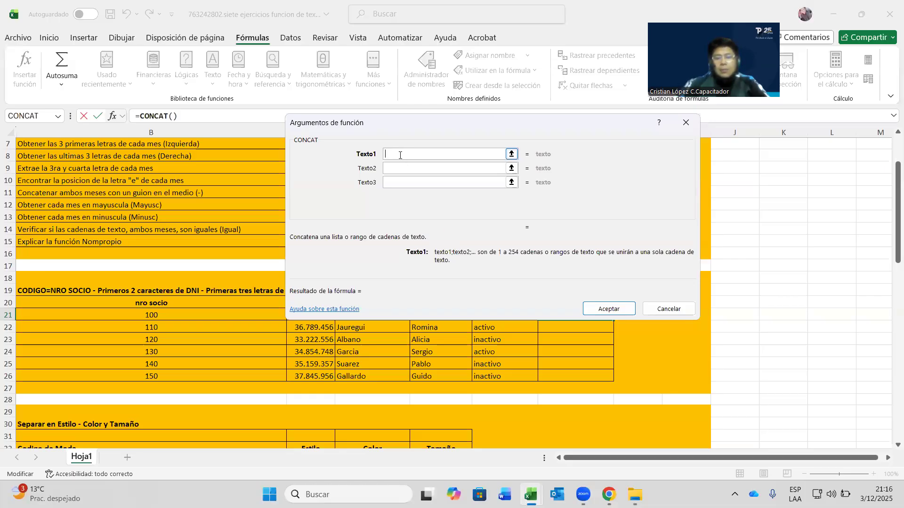
pyautogui.click(161, 314)
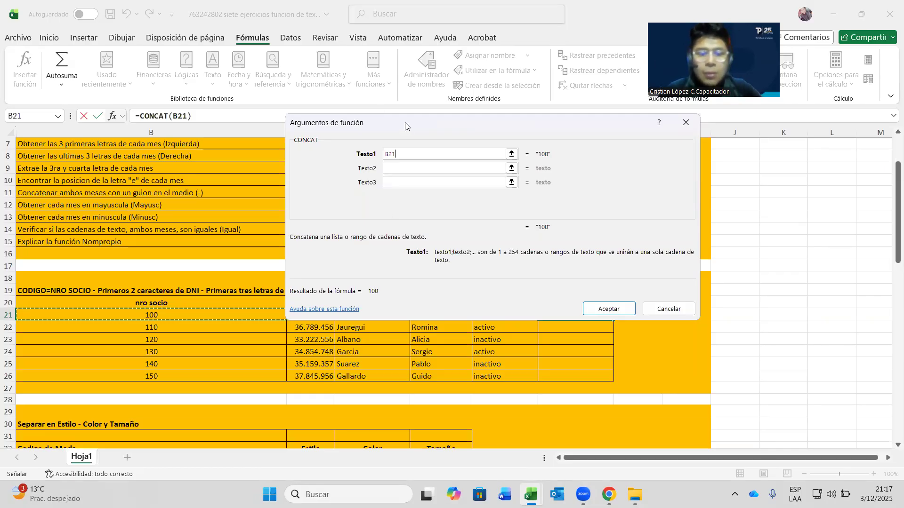
# - Append a "-" separator and IZQUIERDA(C21;2) for the first two DNI digits
pyautogui.moveTo(405, 125); pyautogui.dragTo(406, 80)
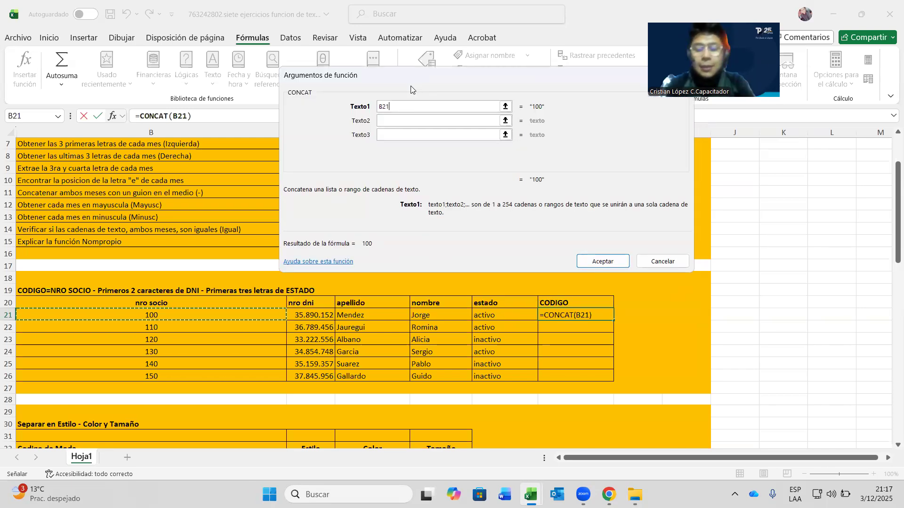
pyautogui.write(';')
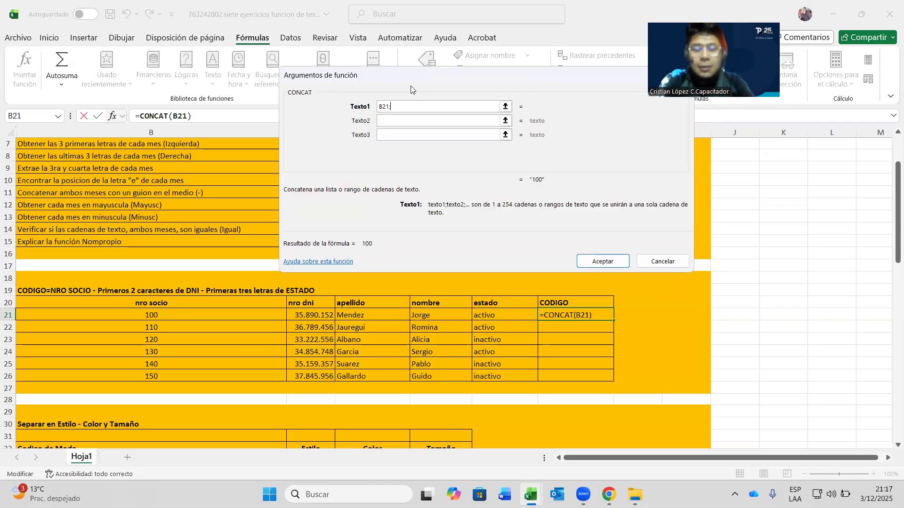
pyautogui.write('"')
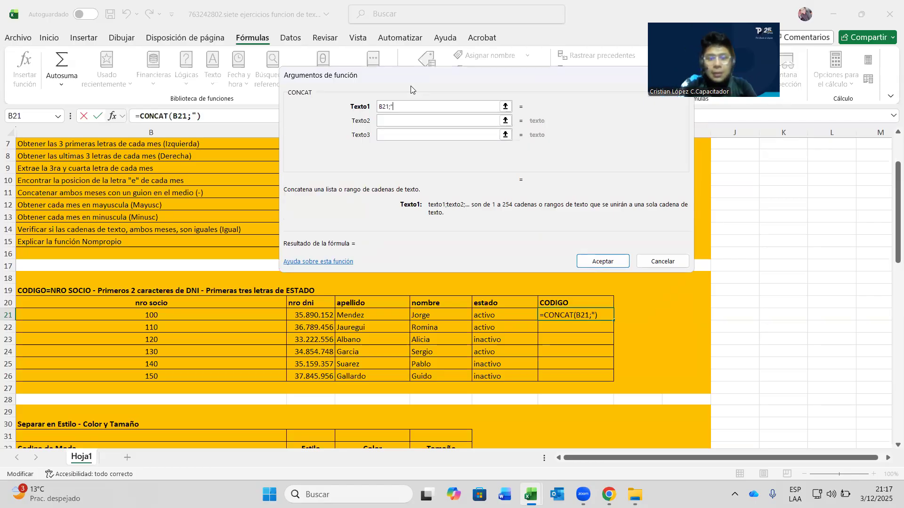
pyautogui.write('-"')
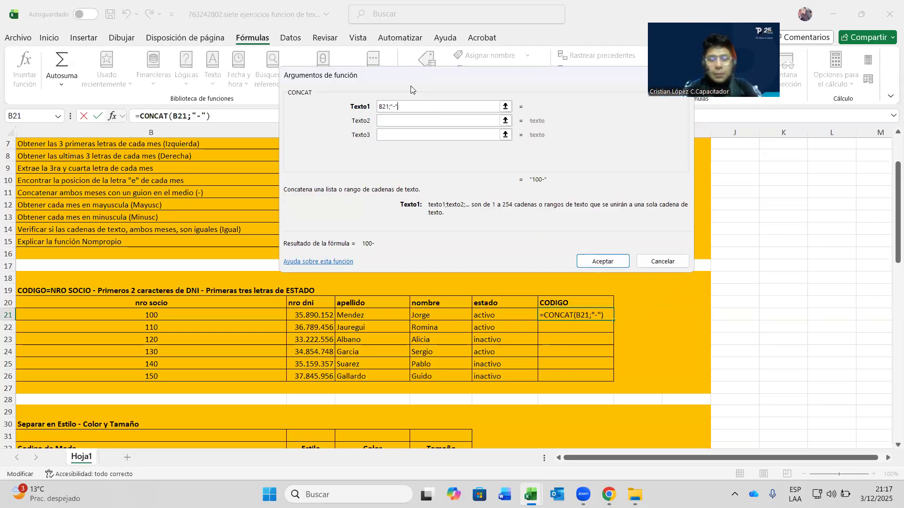
pyautogui.write('iz')
pyautogui.press('BackSpace')
pyautogui.press('BackSpace')
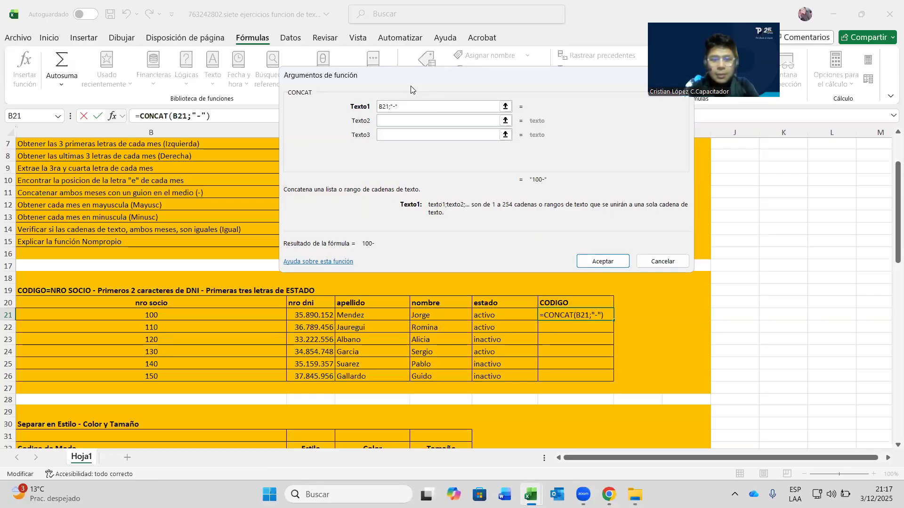
pyautogui.write(';Iz')
pyautogui.write('uq')
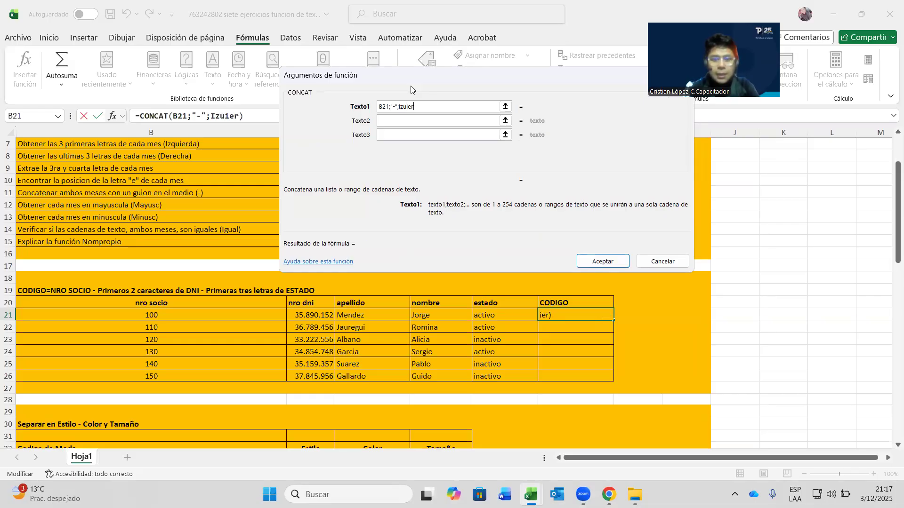
pyautogui.press('BackSpace')
pyautogui.press('BackSpace')
pyautogui.write('qu')
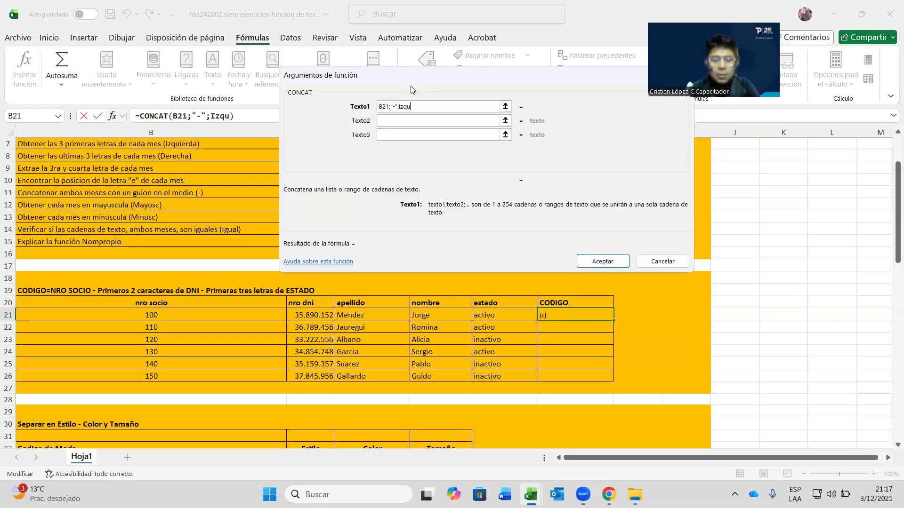
pyautogui.write('ierda(')
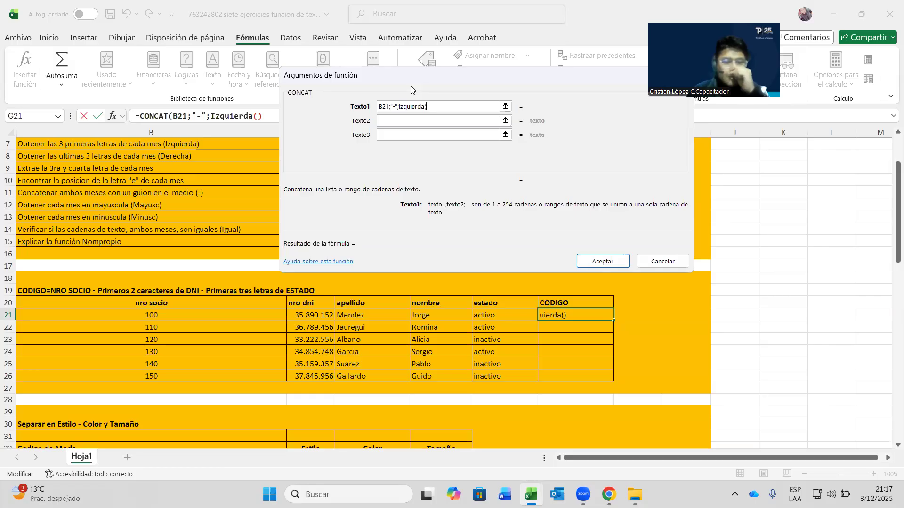
pyautogui.click(310, 315)
pyautogui.write(';2)')
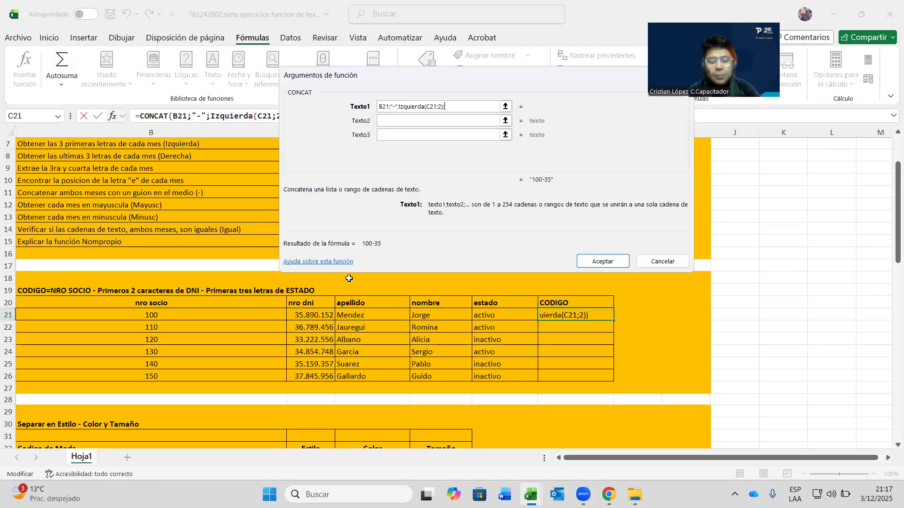
# - Add a dash and IZQUIERDA(F21;3), fix the missing ";", and confirm to produce 100-35-act
pyautogui.write('Izquierda')
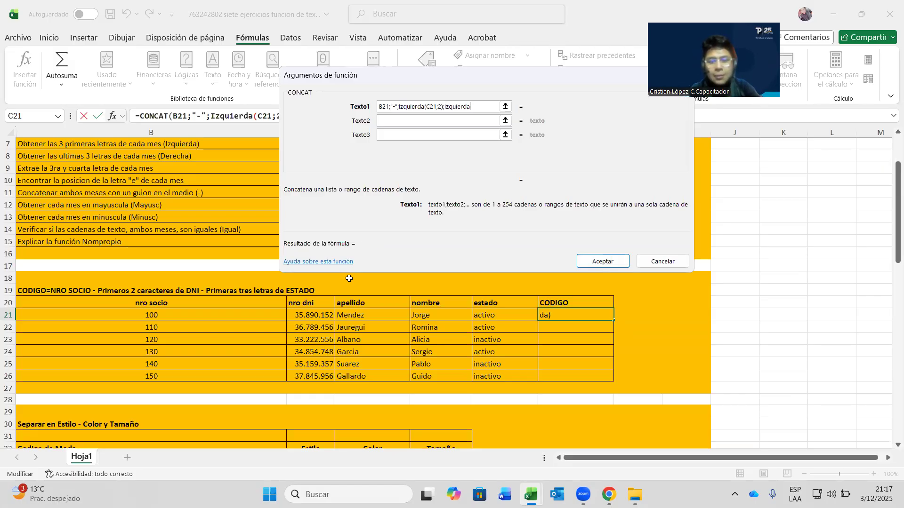
pyautogui.write('(')
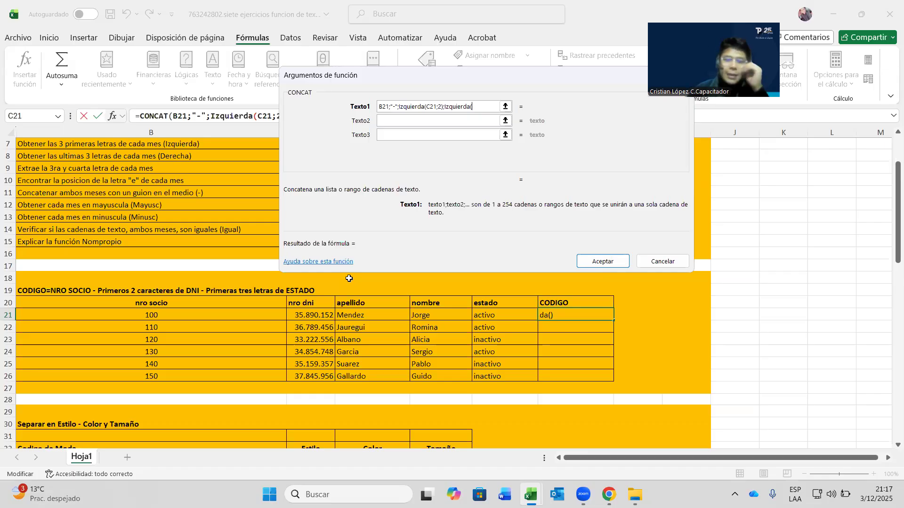
pyautogui.click(502, 314)
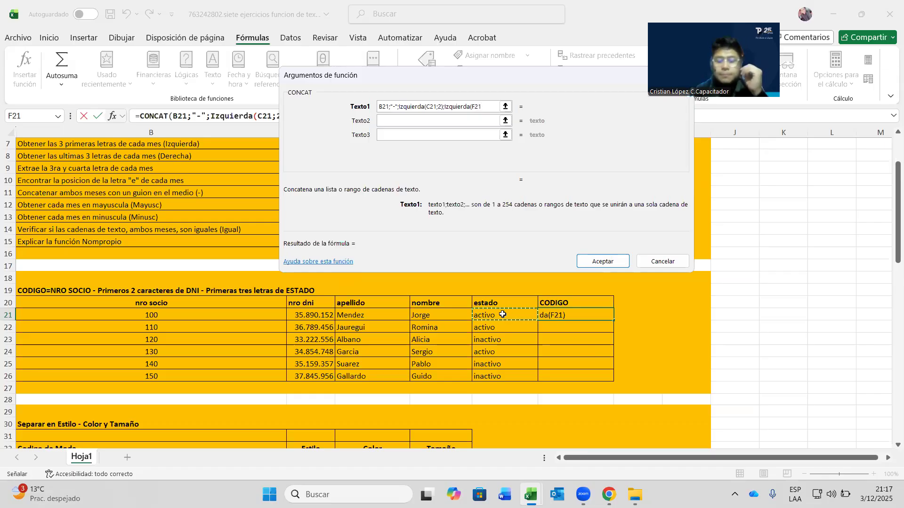
pyautogui.write(';3)')
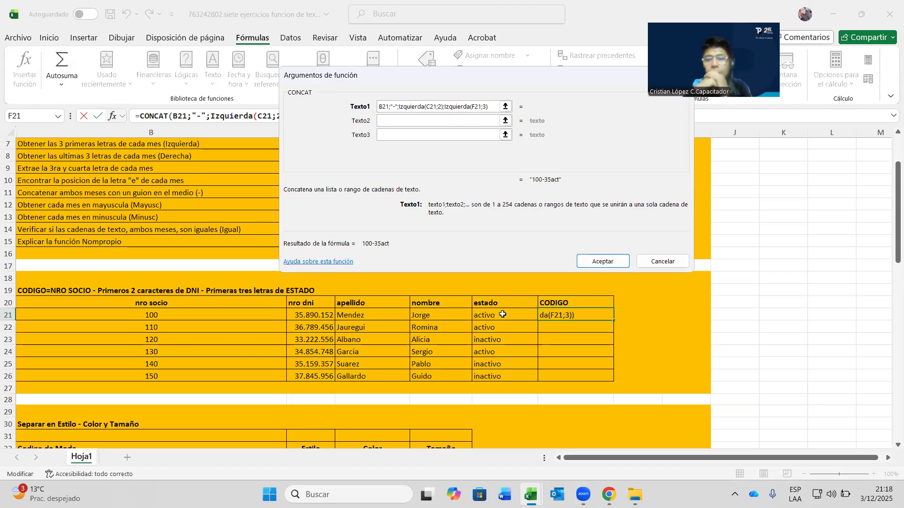
pyautogui.press('Left')
pyautogui.press('Left')
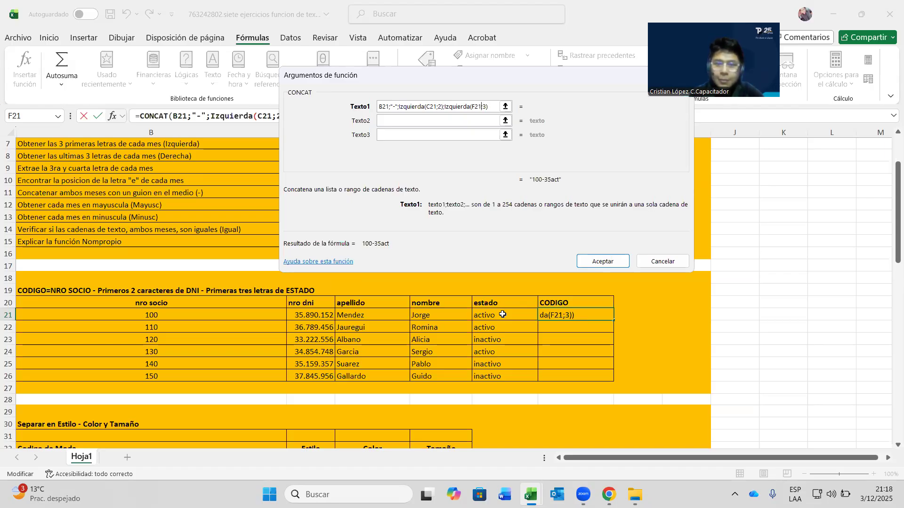
pyautogui.press('Left')
pyautogui.press('Left')
pyautogui.press('Left')
pyautogui.press('Left')
pyautogui.press('Left')
pyautogui.press('Left')
pyautogui.press('Left')
pyautogui.press('Left')
pyautogui.press('Left')
pyautogui.press('Left')
pyautogui.press('Left')
pyautogui.press('Left')
pyautogui.press('Left')
pyautogui.press('Left')
pyautogui.write('"-";')
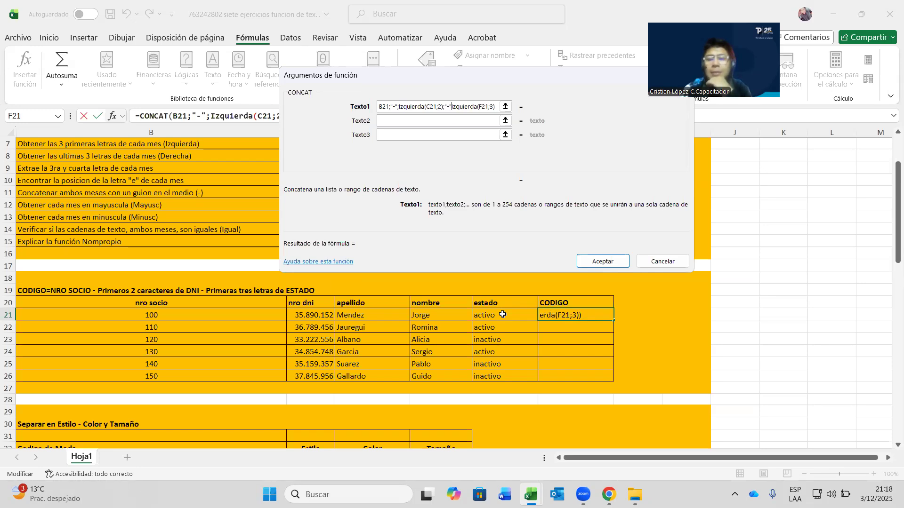
pyautogui.press('Return')
pyautogui.press('Return')
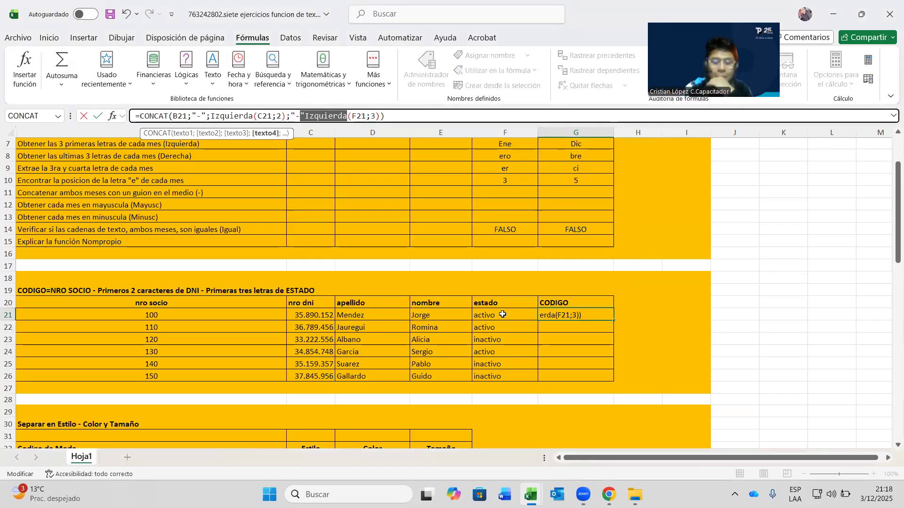
pyautogui.press('Left')
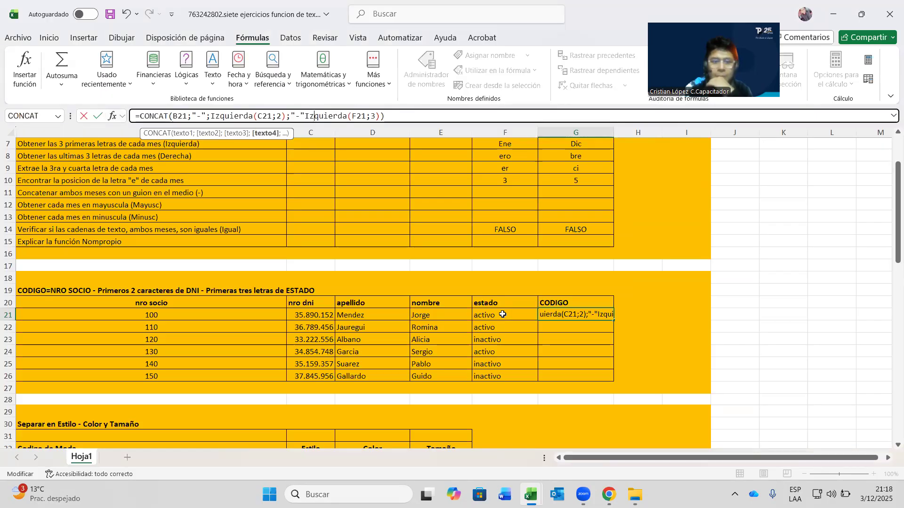
pyautogui.write(';')
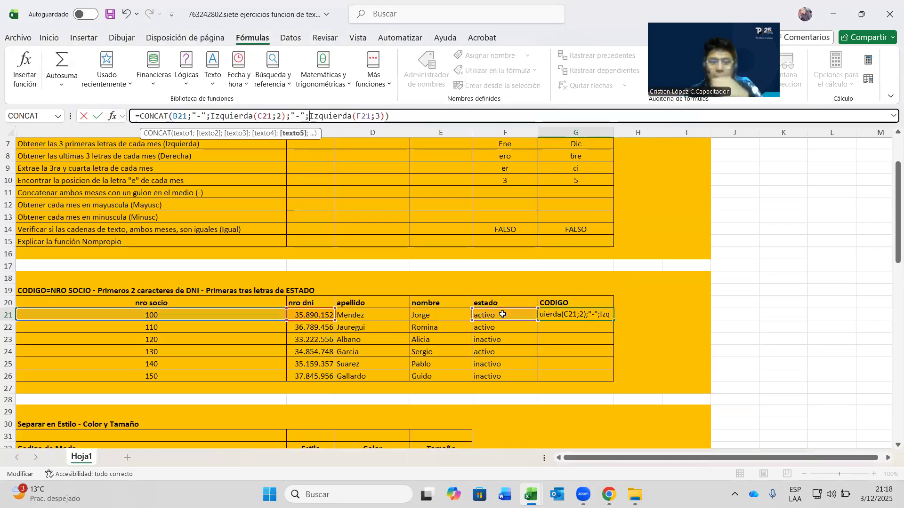
pyautogui.press('Return')
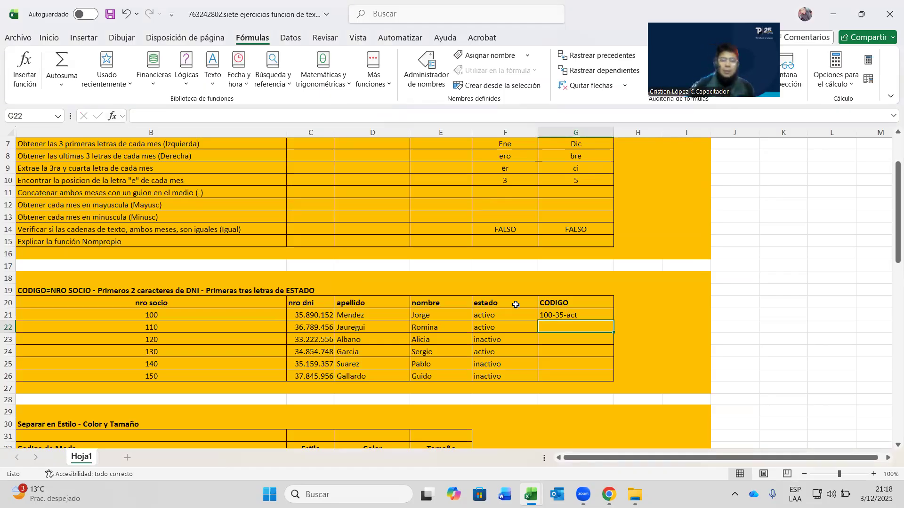
pyautogui.click(524, 98)
pyautogui.click(560, 327)
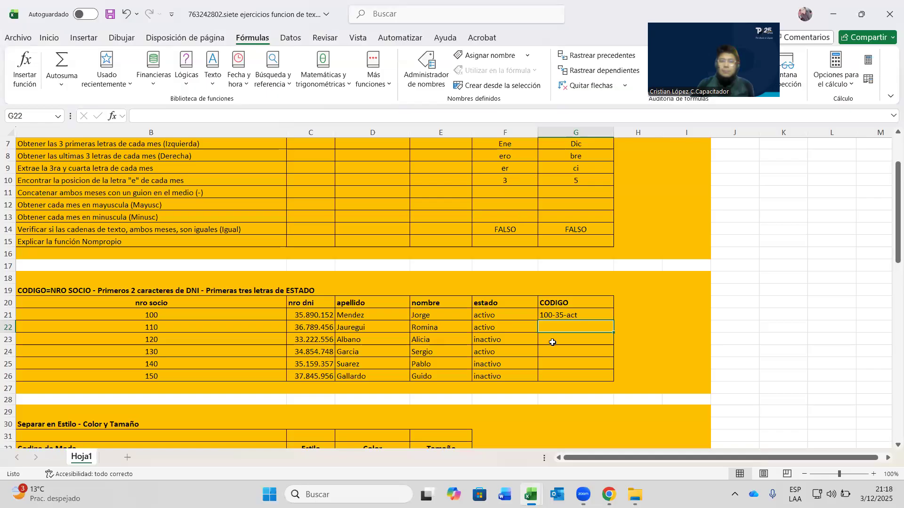
pyautogui.click(582, 314)
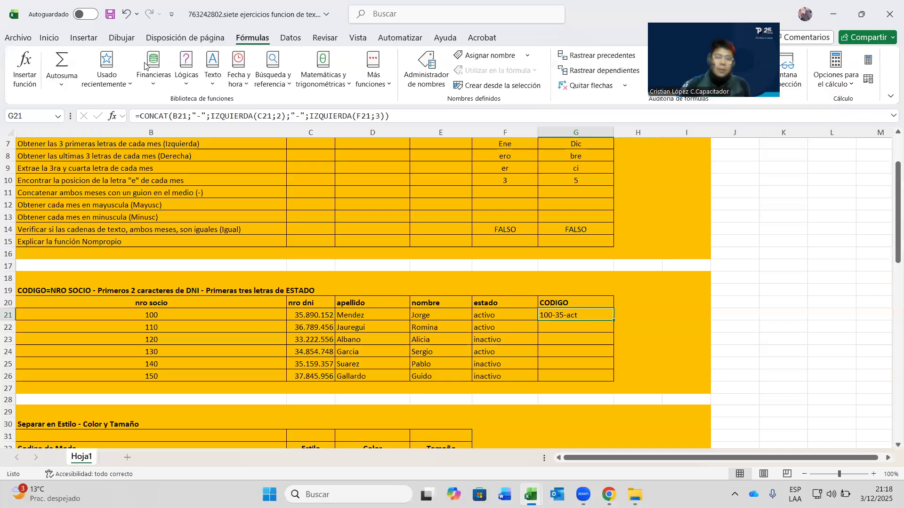
pyautogui.click(156, 110)
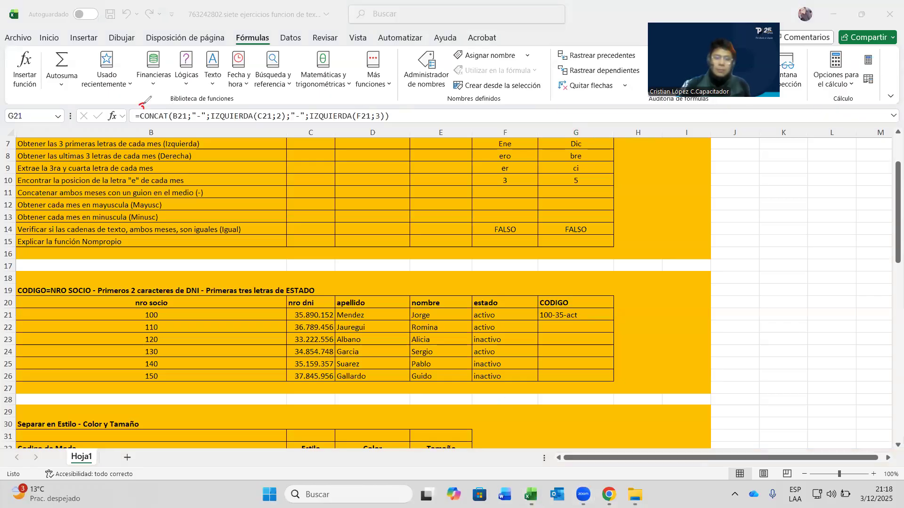
pyautogui.moveTo(157, 99); pyautogui.dragTo(153, 103)
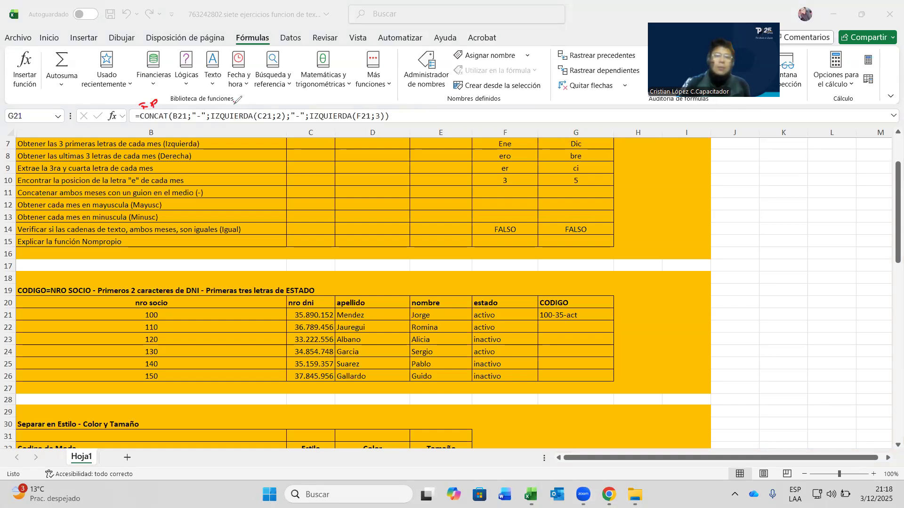
pyautogui.moveTo(249, 100); pyautogui.dragTo(243, 107)
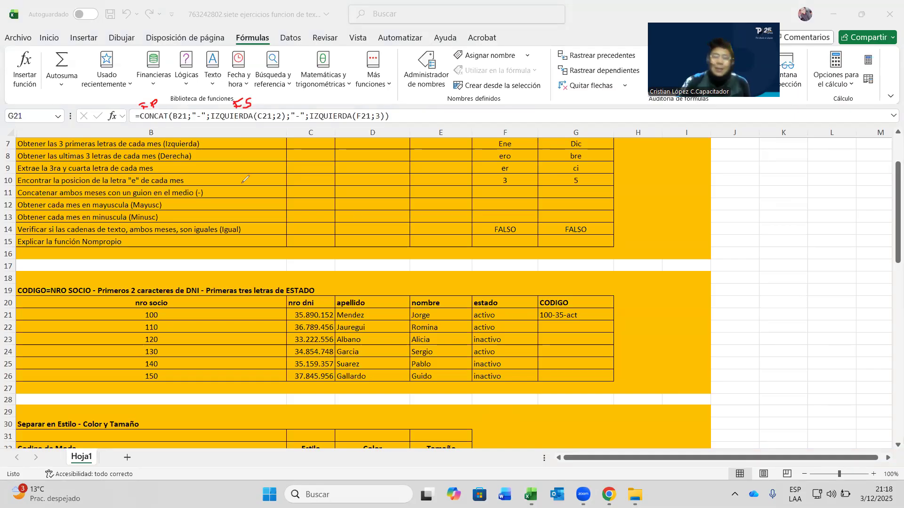
pyautogui.moveTo(137, 124); pyautogui.dragTo(405, 127)
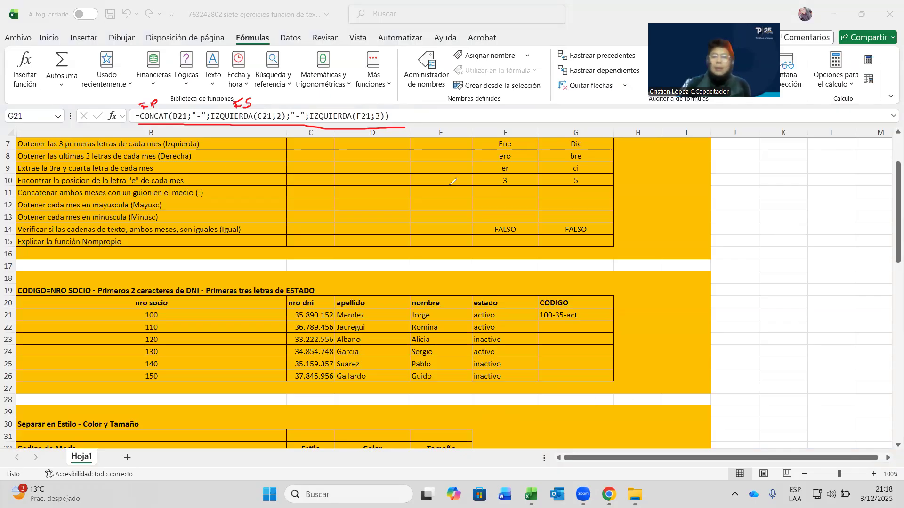
pyautogui.moveTo(269, 85); pyautogui.dragTo(147, 105)
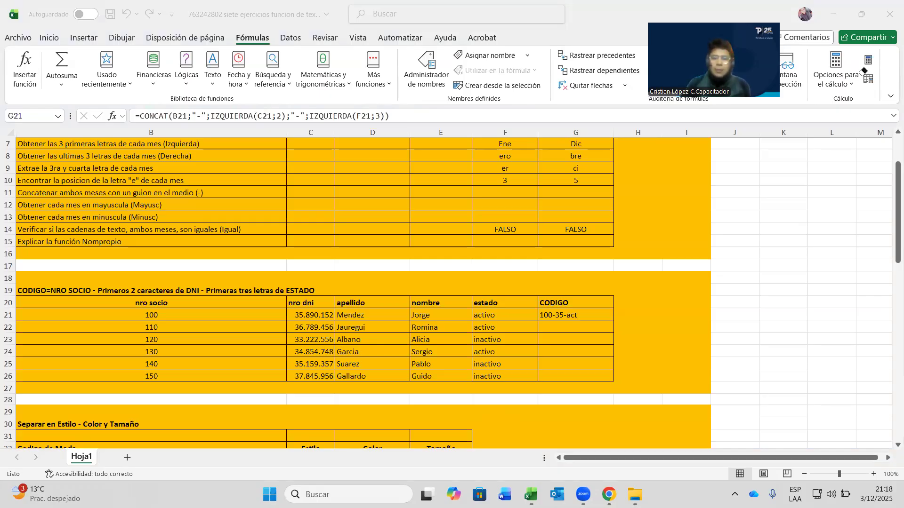
# - Review the empty Estilo, Tamaño, Pais and Capital exercise cells further down the sheet
pyautogui.scroll(-1, 7, 266)
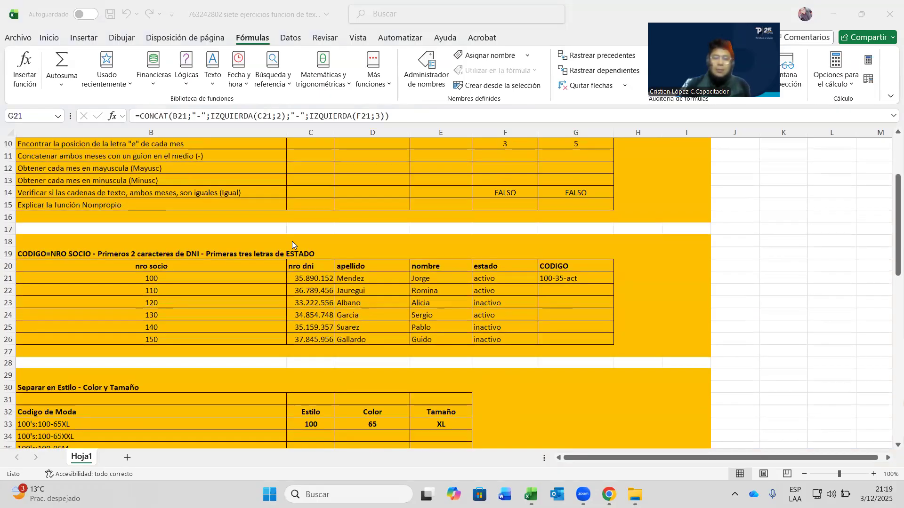
pyautogui.scroll(-3, 160, 239)
pyautogui.scroll(-2, 50, 237)
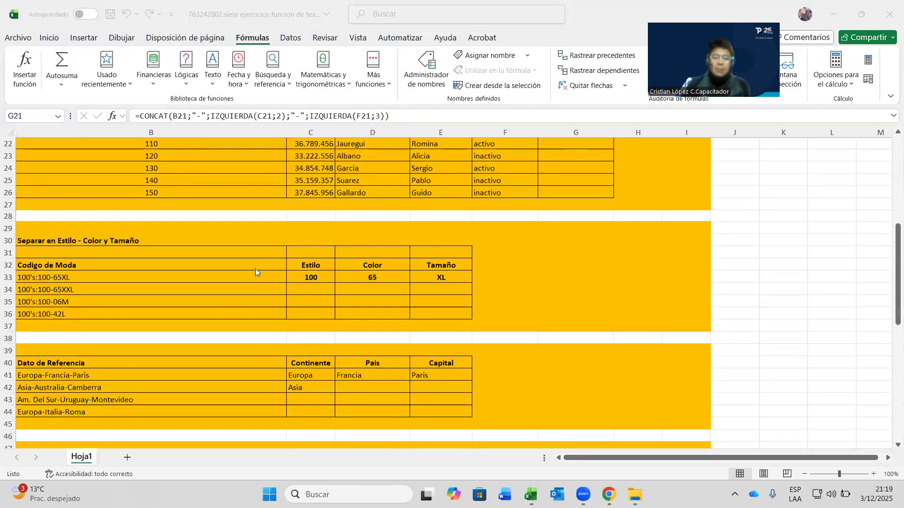
pyautogui.click(319, 289)
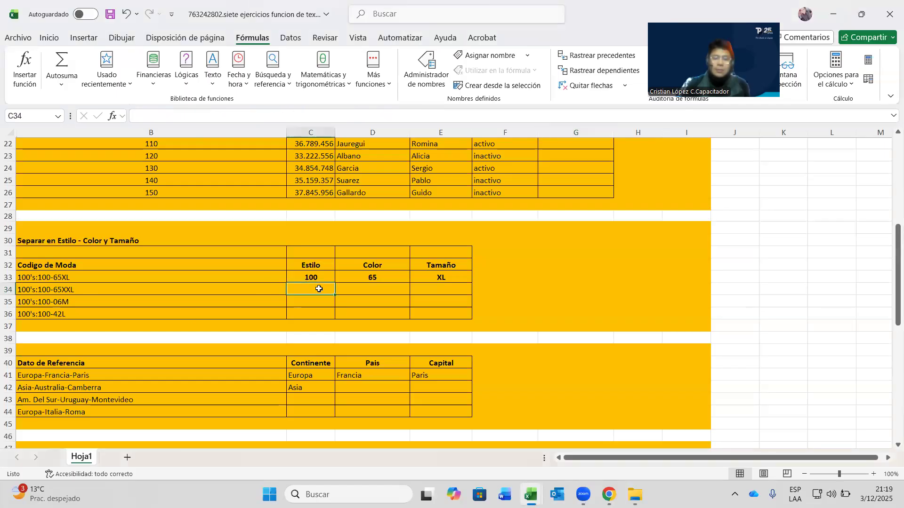
pyautogui.click(437, 278)
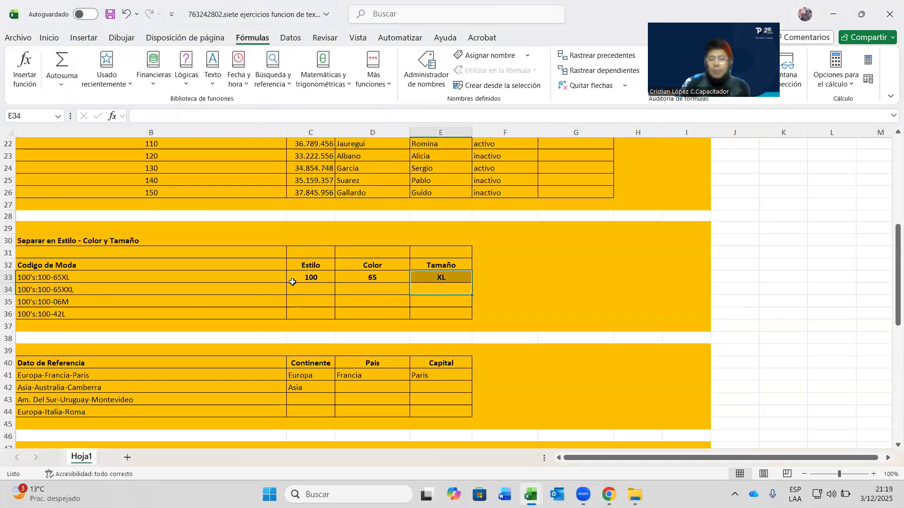
pyautogui.click(407, 285)
pyautogui.click(410, 286)
pyautogui.scroll(-2, 227, 230)
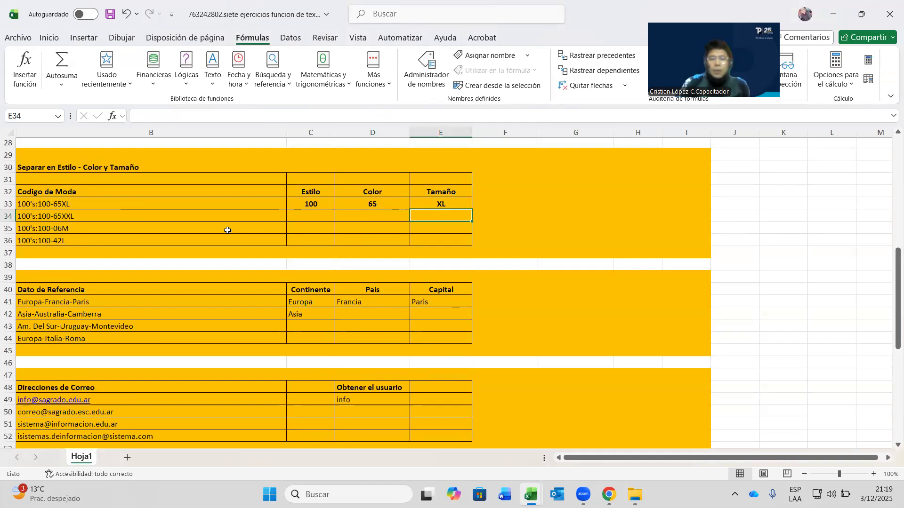
pyautogui.scroll(-2, 100, 269)
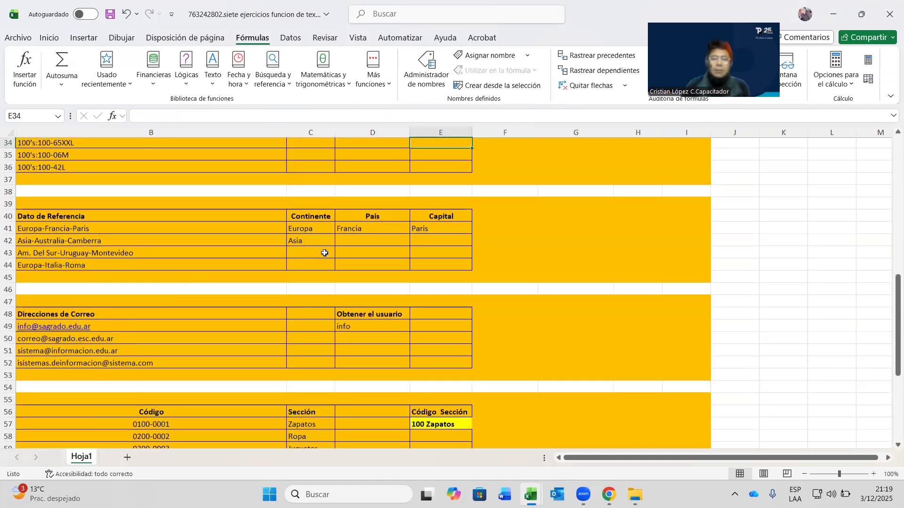
pyautogui.click(377, 241)
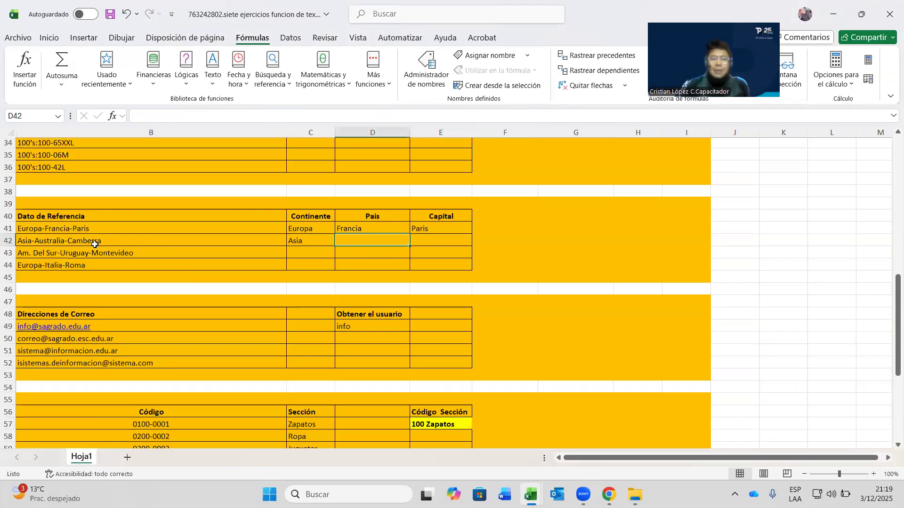
pyautogui.press('Right')
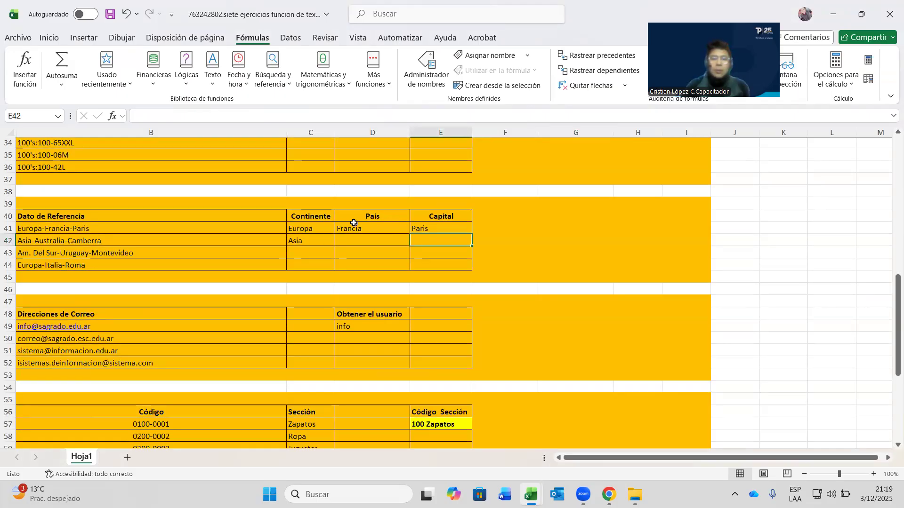
pyautogui.scroll(-3, 304, 258)
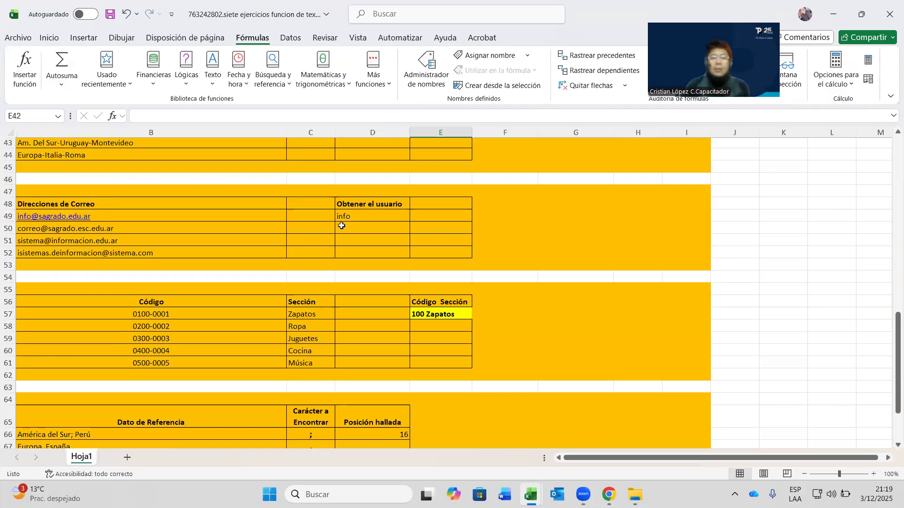
# - Inspect D49's user info, the Código Sección examples, and the Posición hallada range C66:C71
pyautogui.click(363, 215)
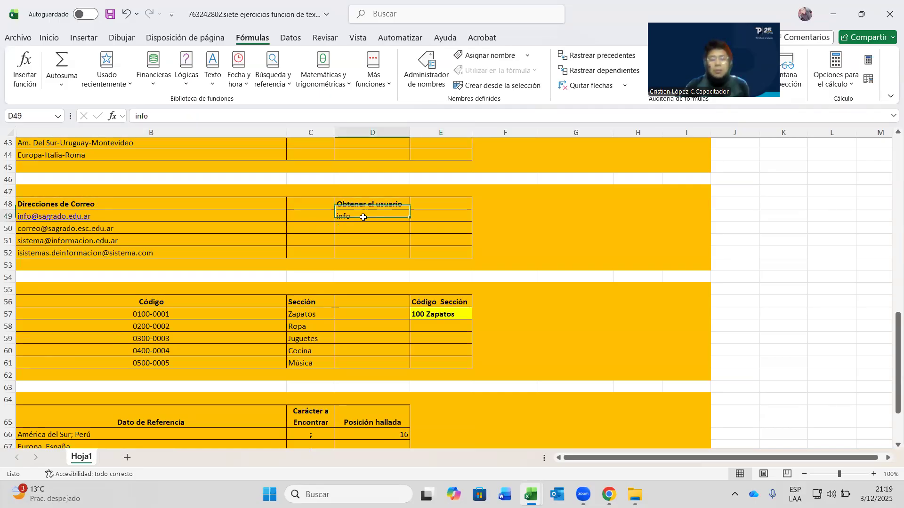
pyautogui.scroll(-1, 363, 217)
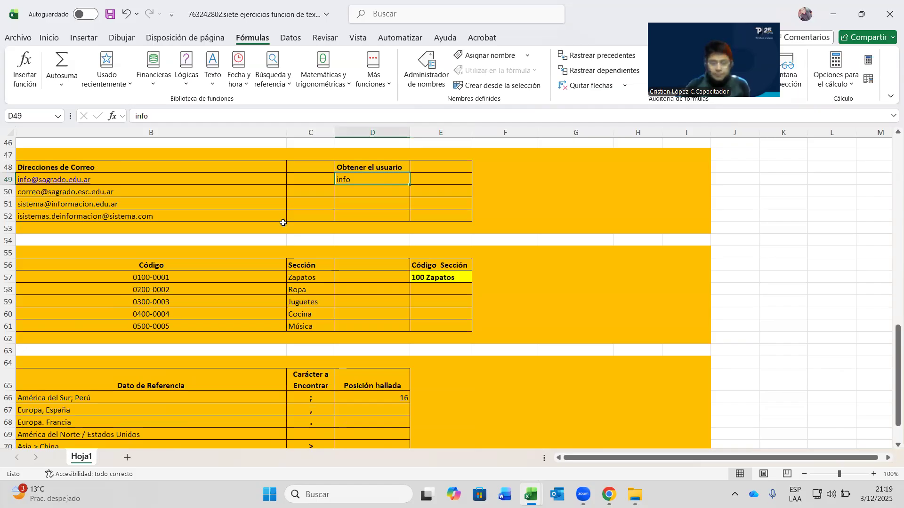
pyautogui.scroll(-2, 286, 222)
pyautogui.scroll(1, 285, 228)
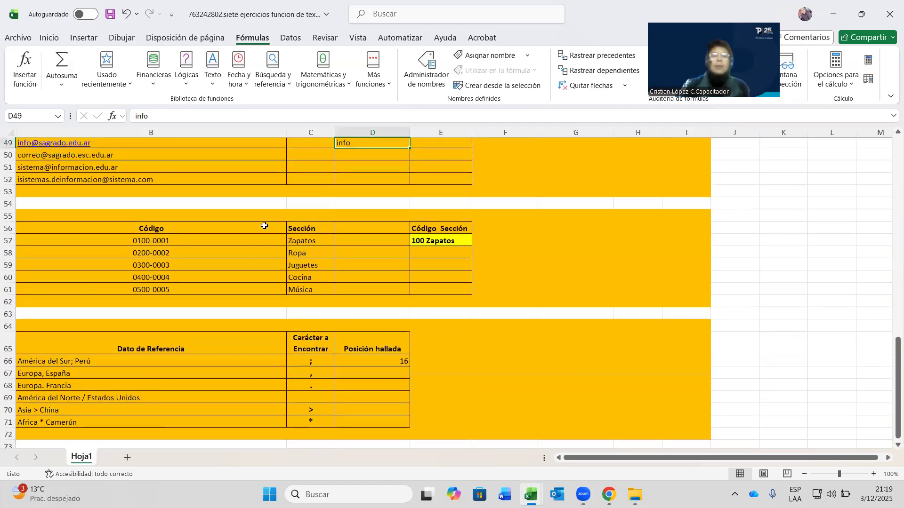
pyautogui.click(431, 225)
pyautogui.click(433, 239)
pyautogui.click(437, 231)
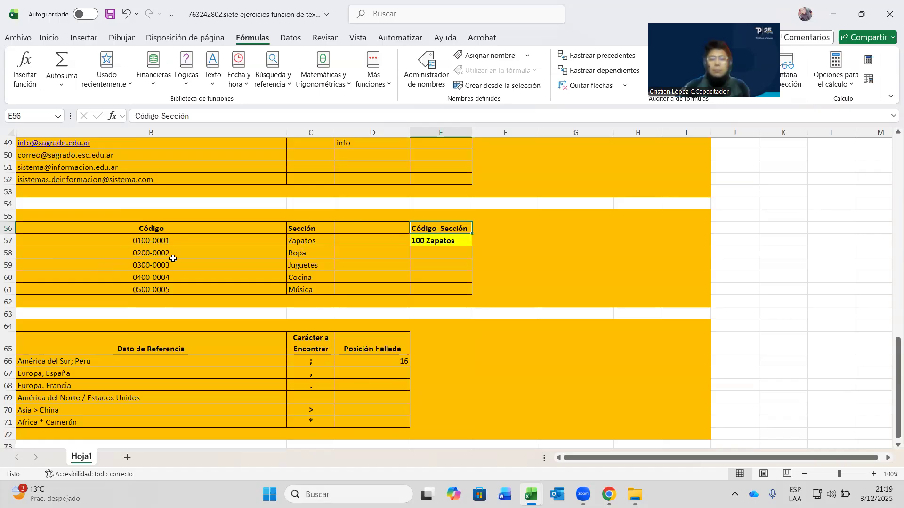
pyautogui.click(425, 242)
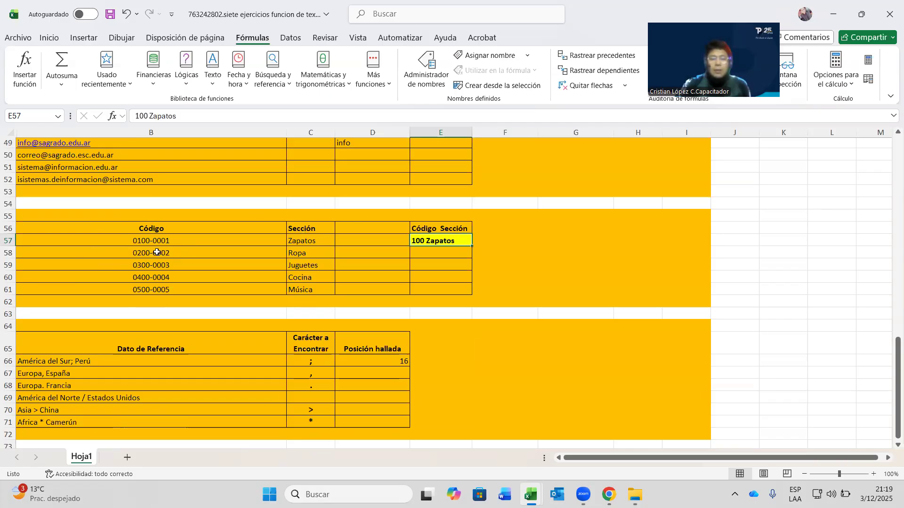
pyautogui.click(316, 252)
pyautogui.click(312, 266)
pyautogui.click(310, 278)
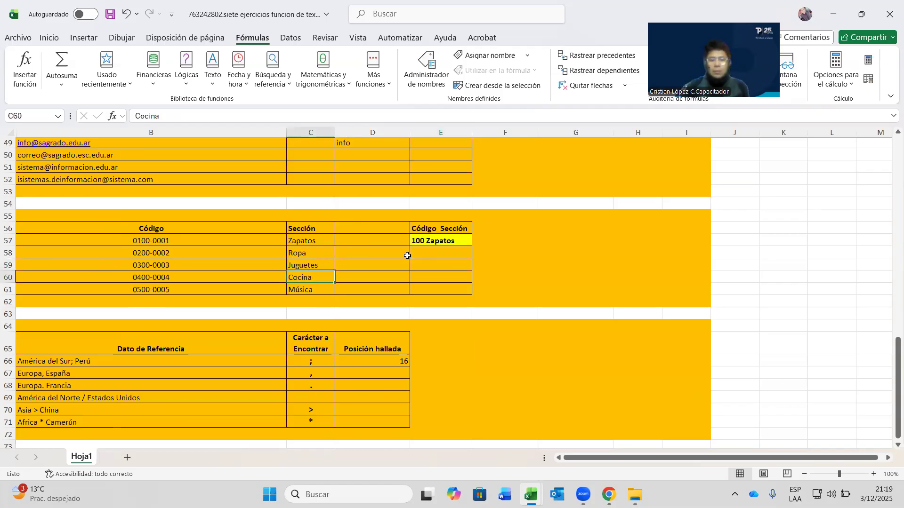
pyautogui.scroll(-3, 408, 255)
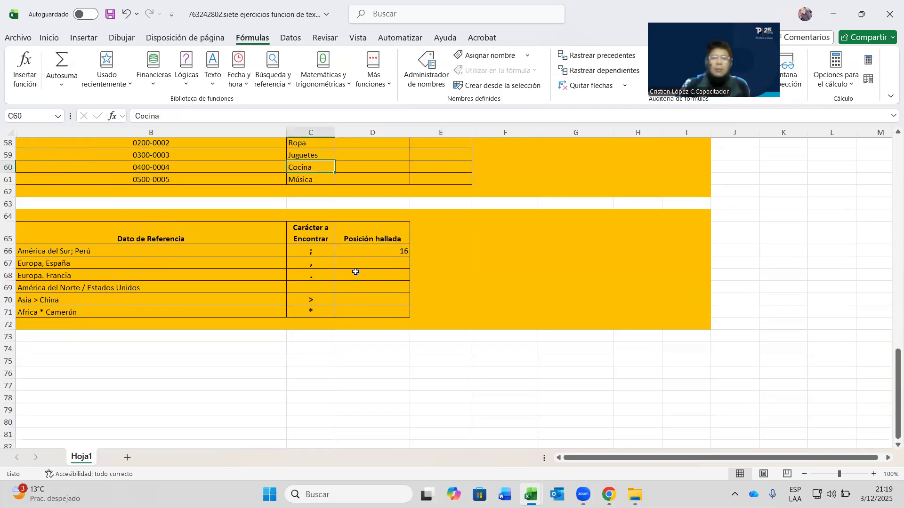
pyautogui.click(372, 252)
pyautogui.click(352, 269)
pyautogui.moveTo(312, 254); pyautogui.dragTo(309, 311)
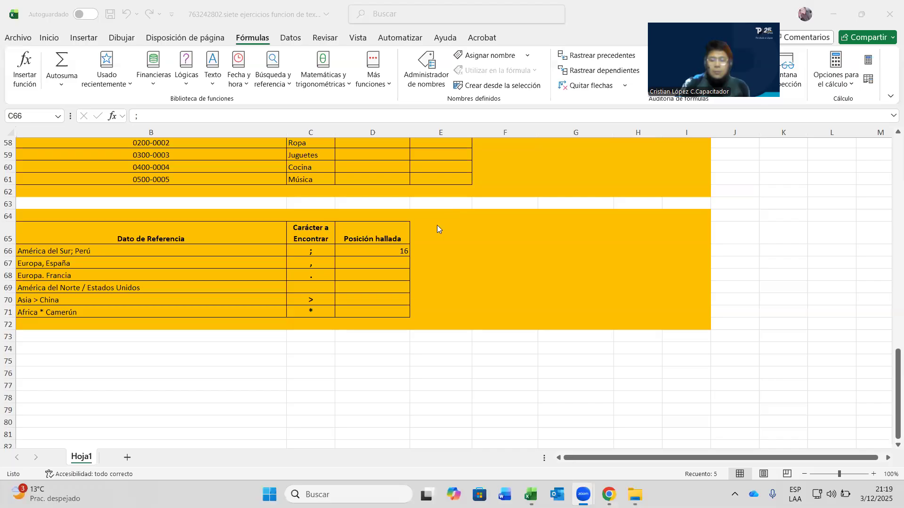
# - Bring the Moodle course page in Chrome to the front
pyautogui.scroll(14, 443, 273)
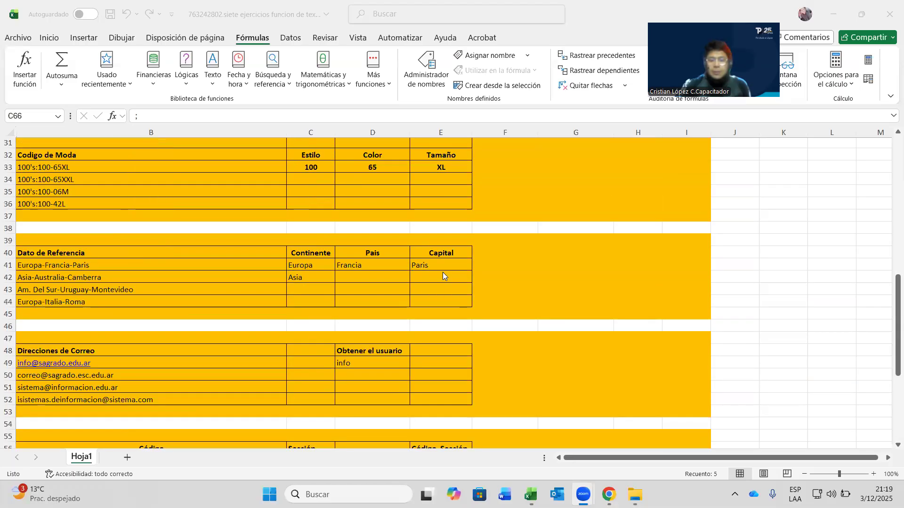
pyautogui.scroll(5, 425, 207)
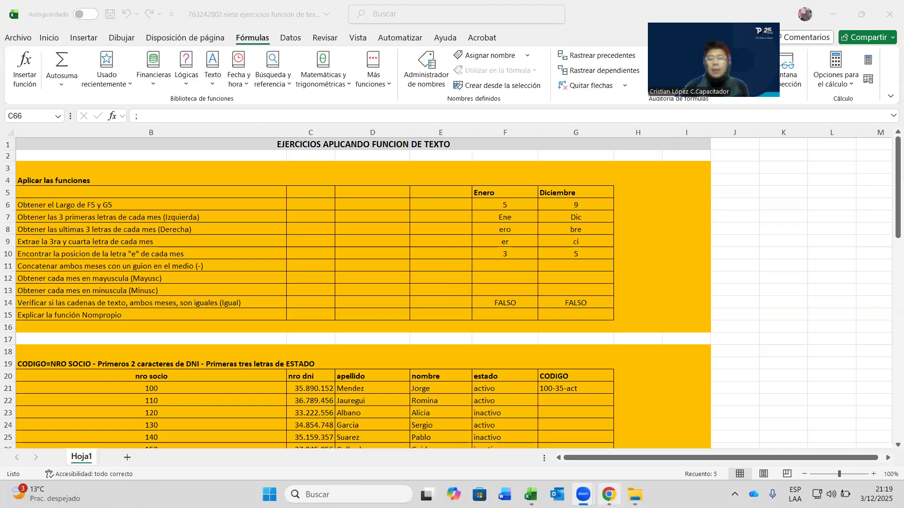
pyautogui.click(609, 494)
pyautogui.scroll(-2, 484, 232)
pyautogui.scroll(2, 517, 231)
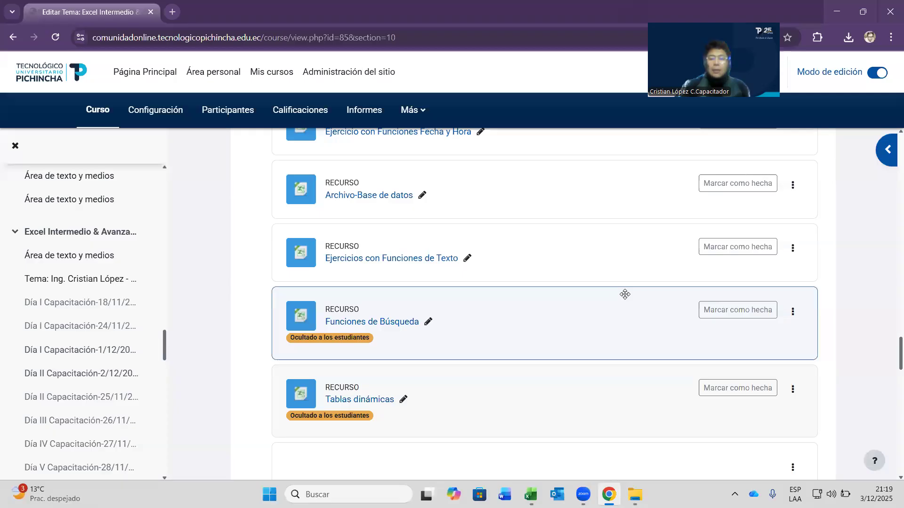
pyautogui.scroll(-2, 468, 315)
pyautogui.scroll(-10, 441, 303)
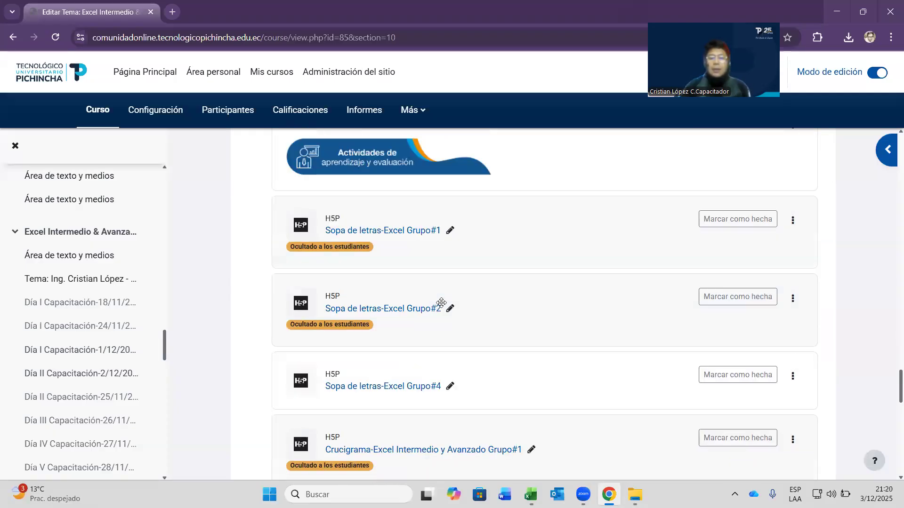
pyautogui.scroll(-8, 442, 302)
pyautogui.scroll(12, 484, 309)
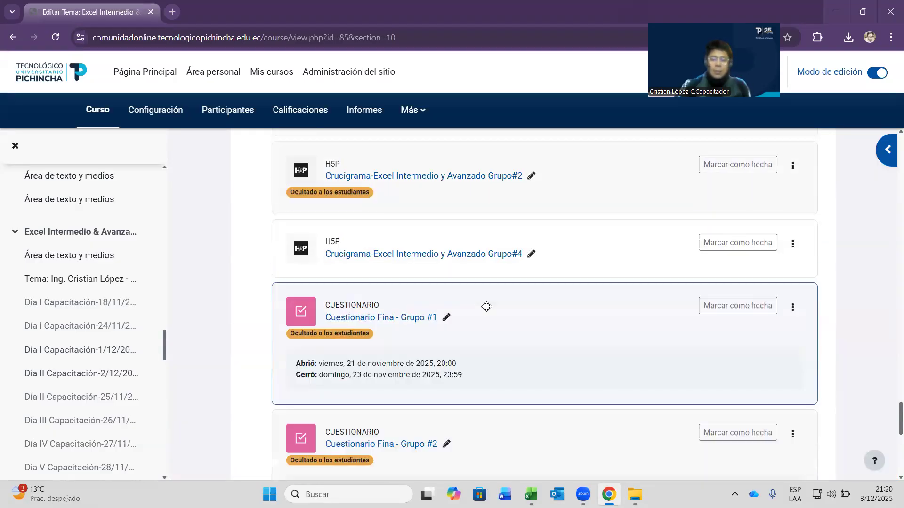
pyautogui.scroll(-5, 488, 307)
pyautogui.scroll(-5, 454, 329)
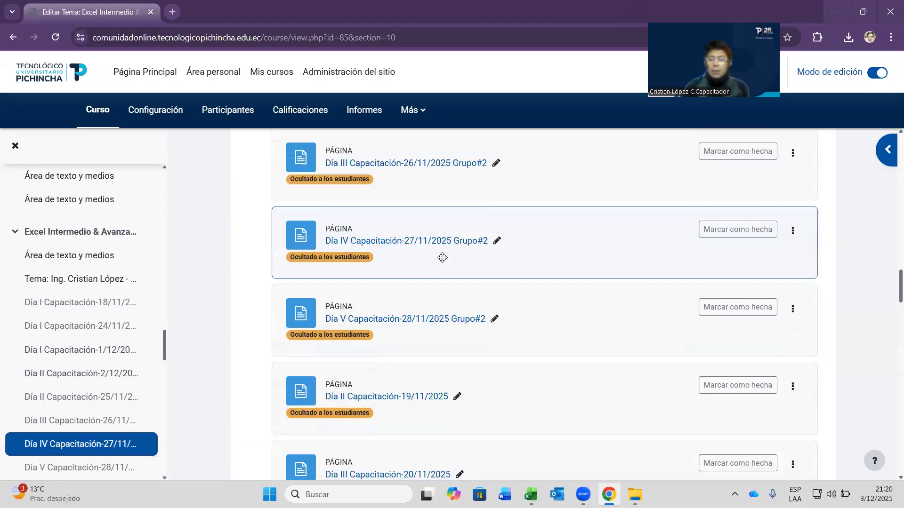
pyautogui.scroll(6, 474, 244)
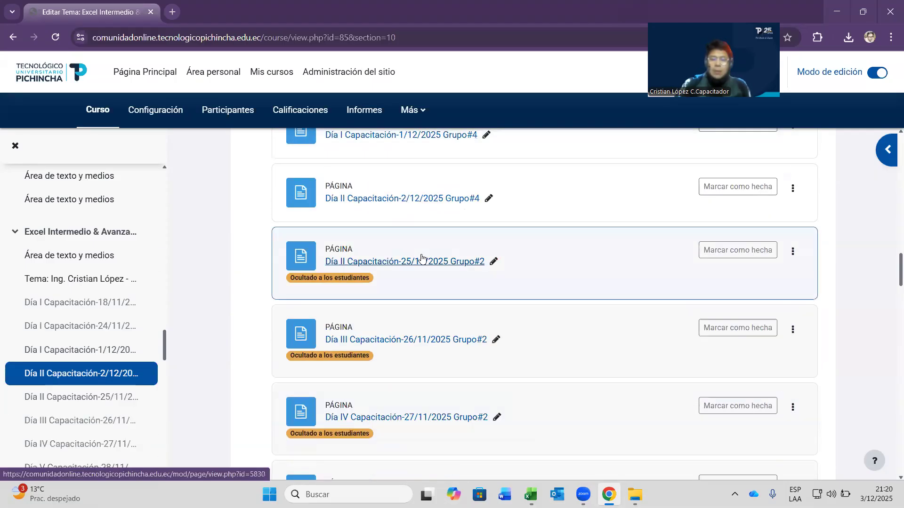
pyautogui.scroll(1, 503, 249)
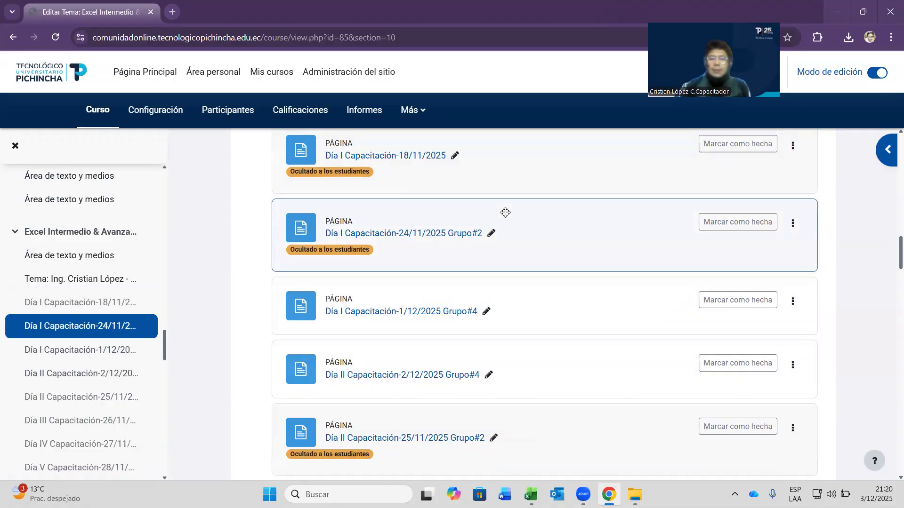
pyautogui.scroll(-1, 443, 236)
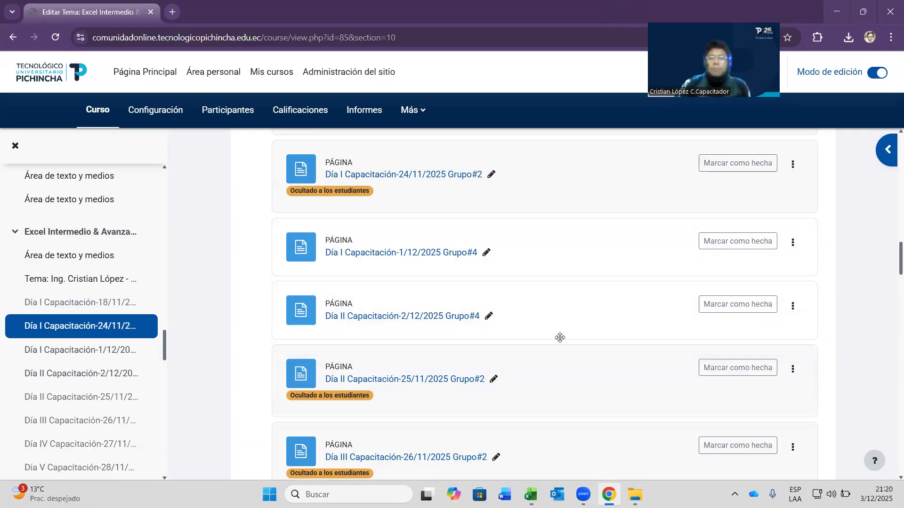
pyautogui.scroll(5, 483, 314)
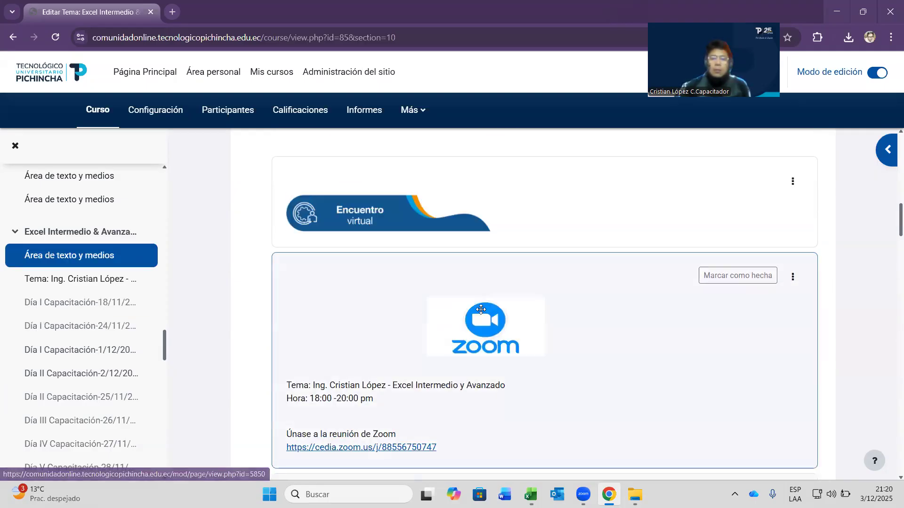
pyautogui.scroll(5, 480, 312)
pyautogui.scroll(-15, 546, 278)
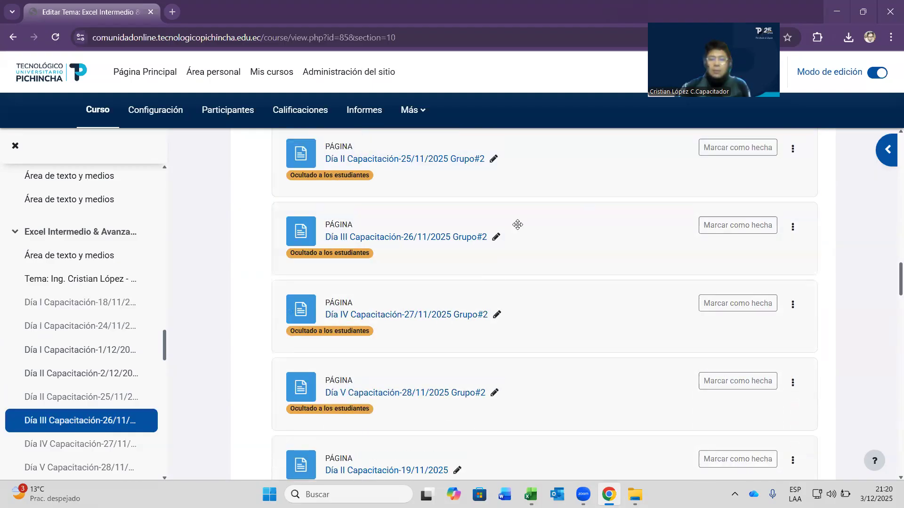
pyautogui.scroll(4, 516, 217)
pyautogui.scroll(-10, 533, 228)
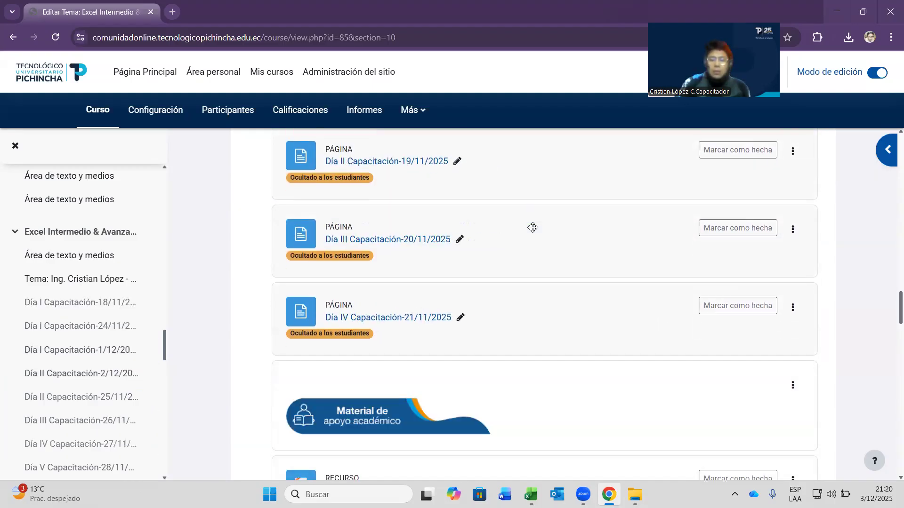
pyautogui.scroll(-8, 534, 241)
pyautogui.scroll(9, 535, 240)
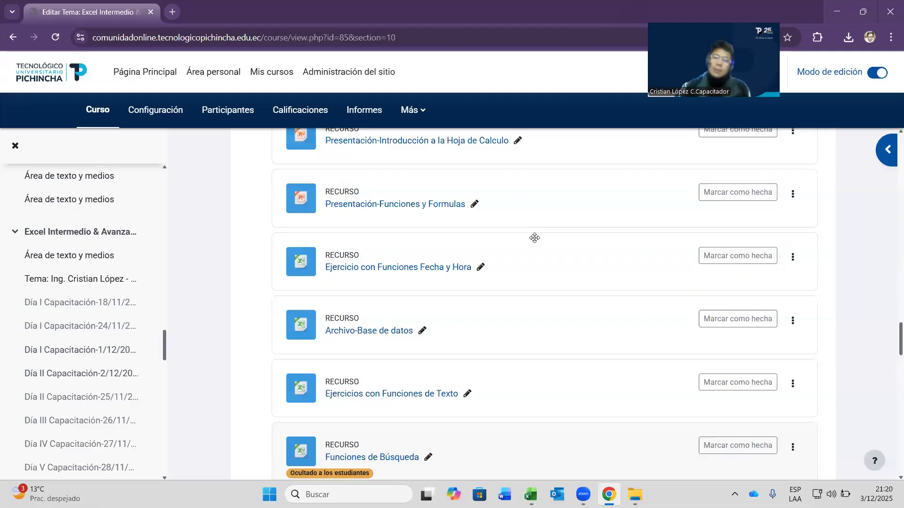
pyautogui.scroll(-5, 550, 264)
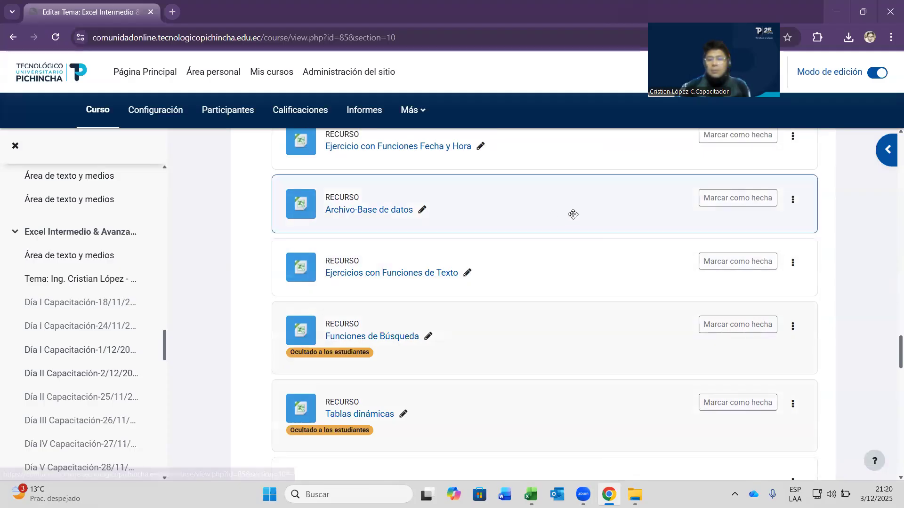
pyautogui.scroll(-4, 523, 259)
pyautogui.scroll(5, 511, 284)
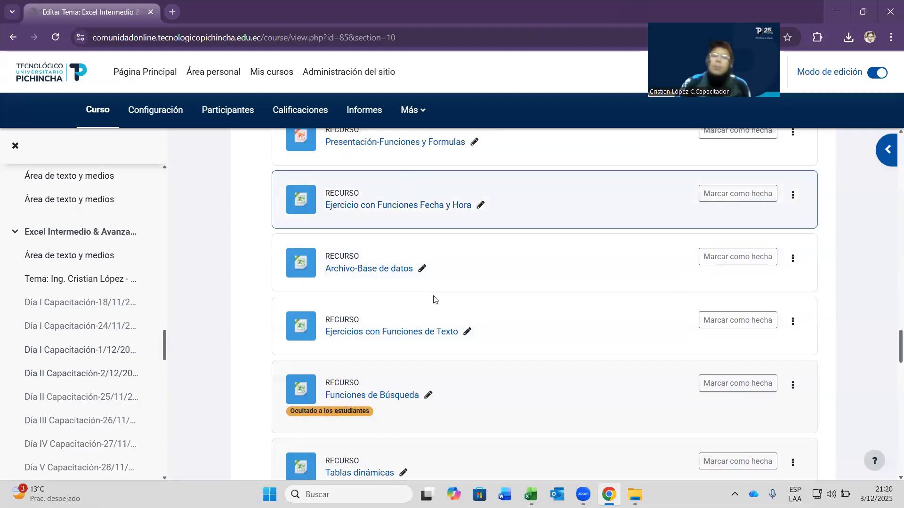
pyautogui.scroll(-3, 499, 257)
pyautogui.scroll(-10, 529, 280)
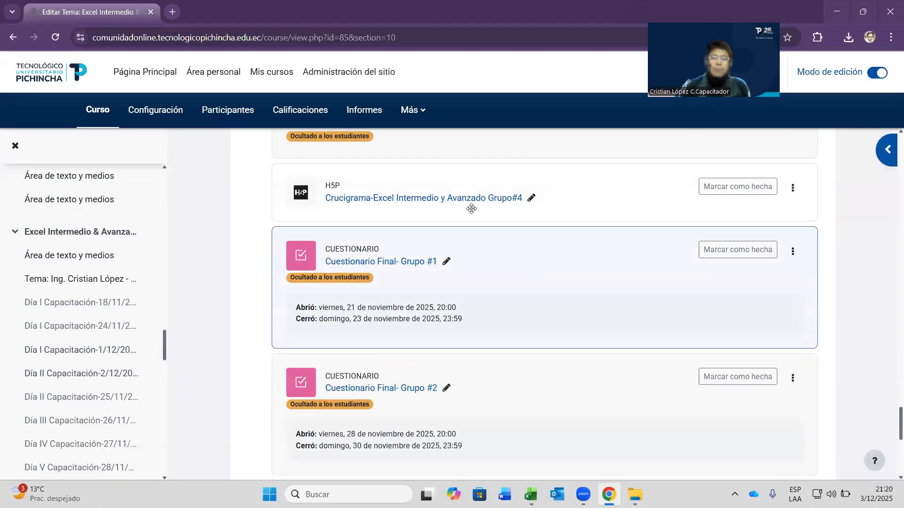
pyautogui.scroll(-3, 517, 306)
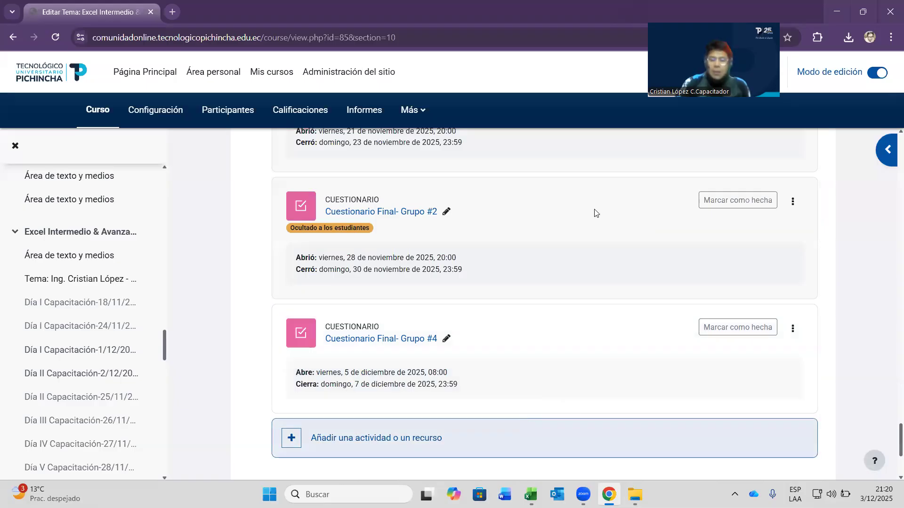
pyautogui.scroll(-3, 403, 386)
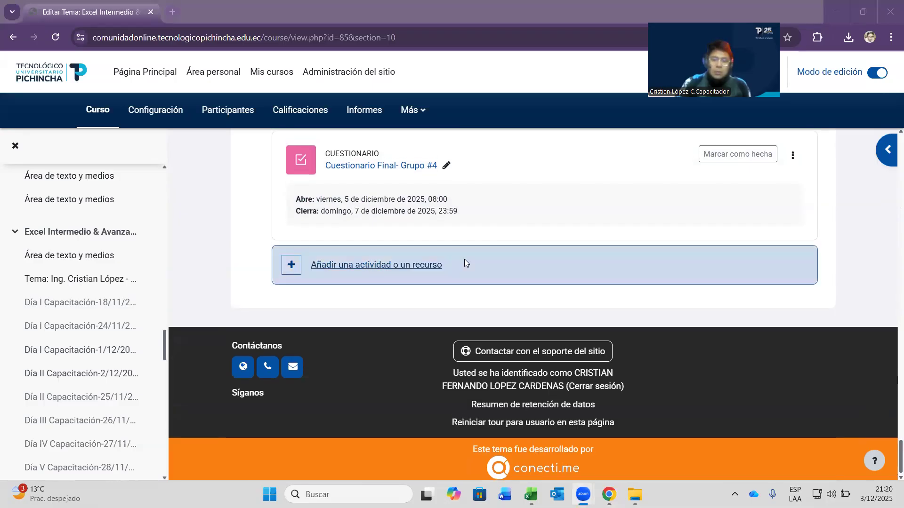
pyautogui.scroll(10, 461, 261)
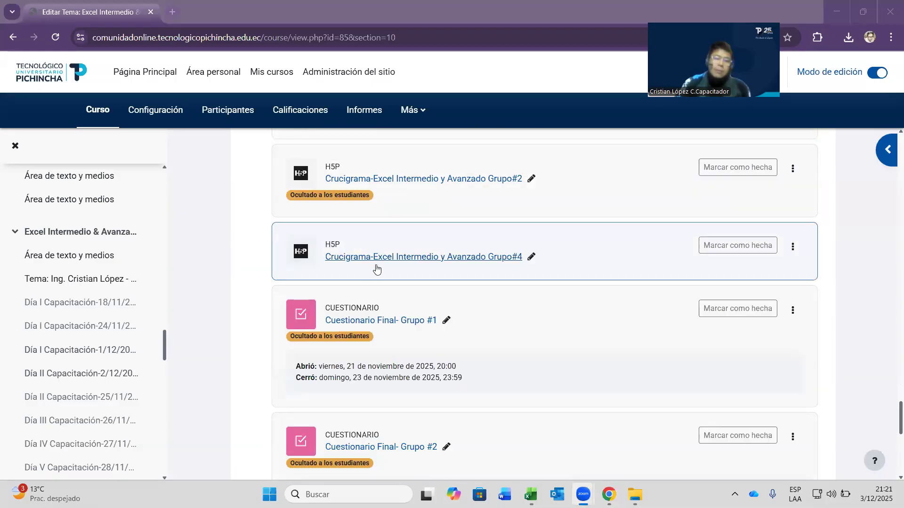
pyautogui.click(399, 258)
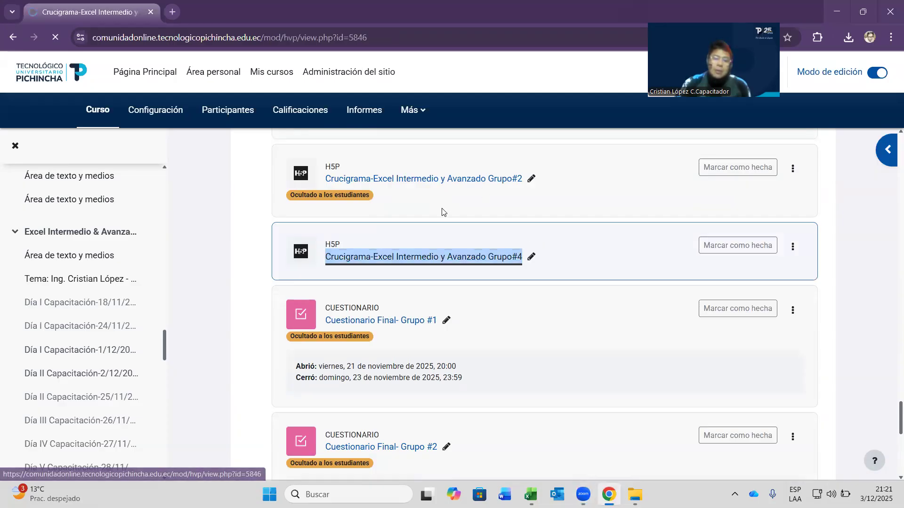
pyautogui.scroll(-10, 470, 245)
pyautogui.scroll(10, 565, 269)
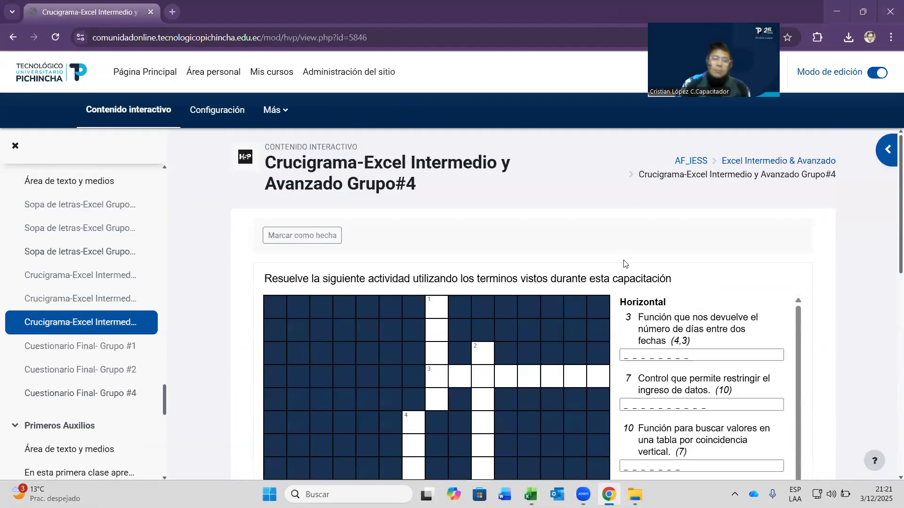
pyautogui.click(753, 161)
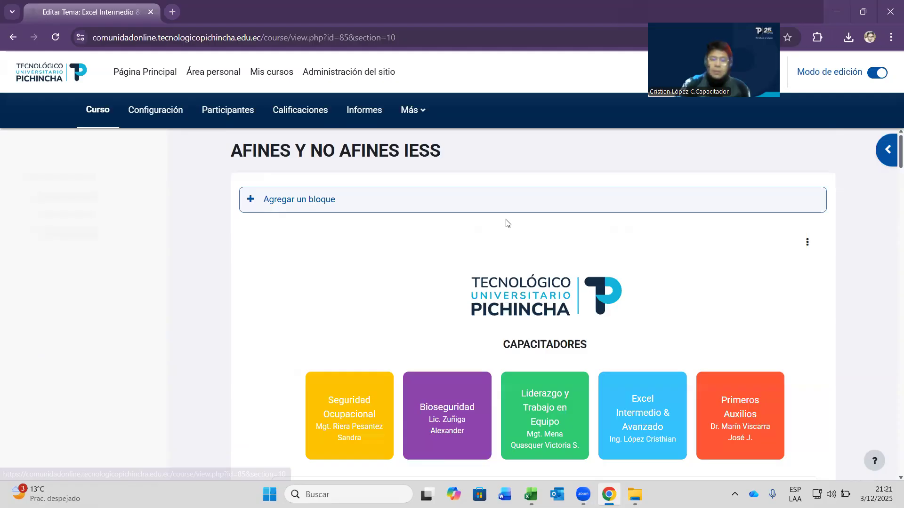
pyautogui.scroll(-20, 506, 223)
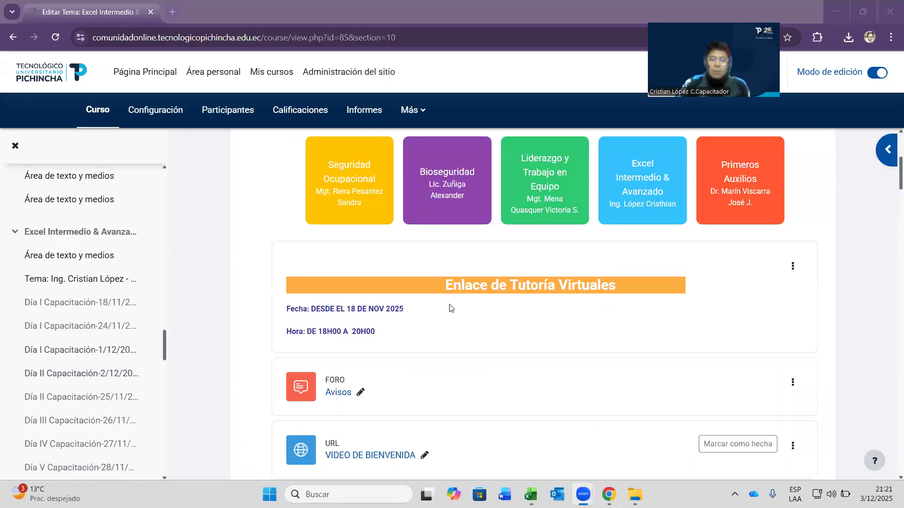
pyautogui.scroll(-7, 451, 300)
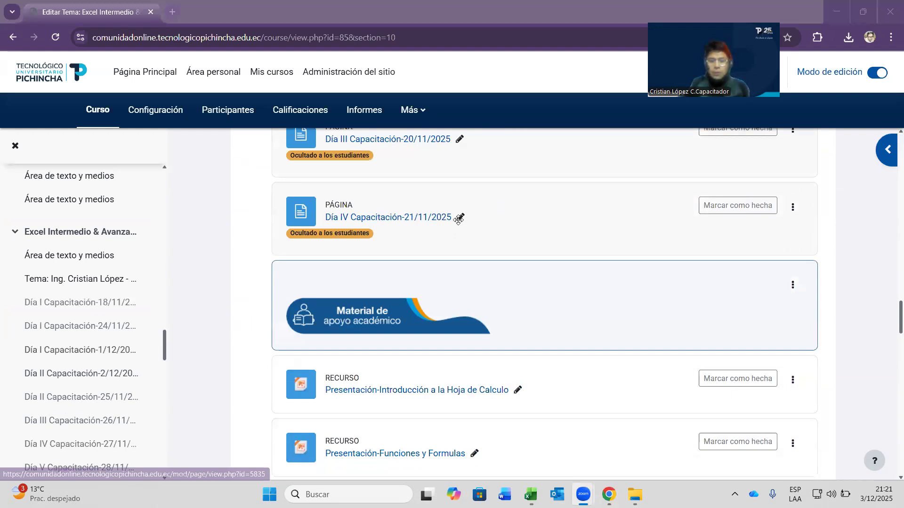
pyautogui.scroll(-5, 458, 220)
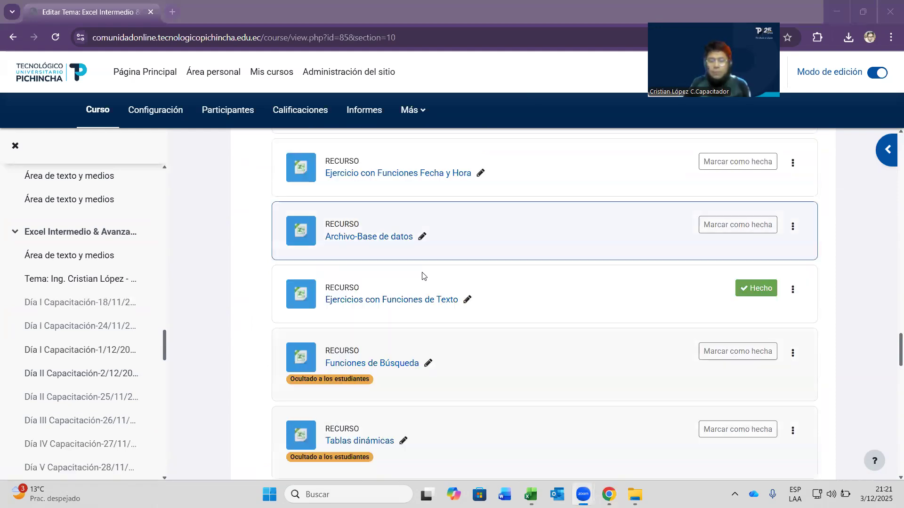
pyautogui.scroll(5, 413, 306)
pyautogui.click(57, 348)
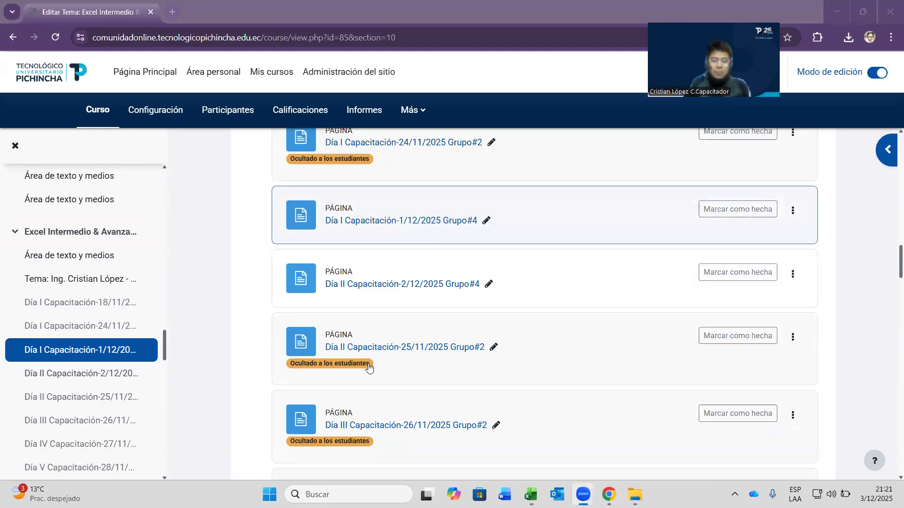
pyautogui.scroll(5, 464, 323)
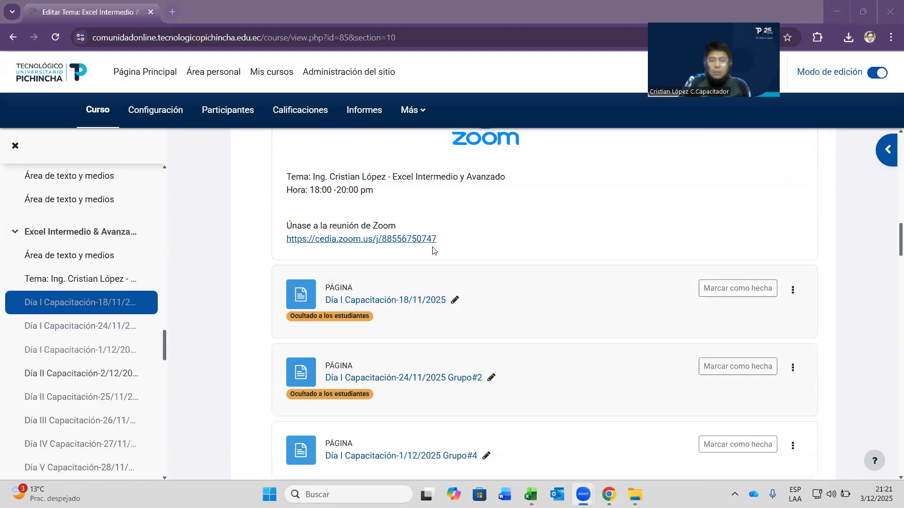
pyautogui.scroll(5, 434, 250)
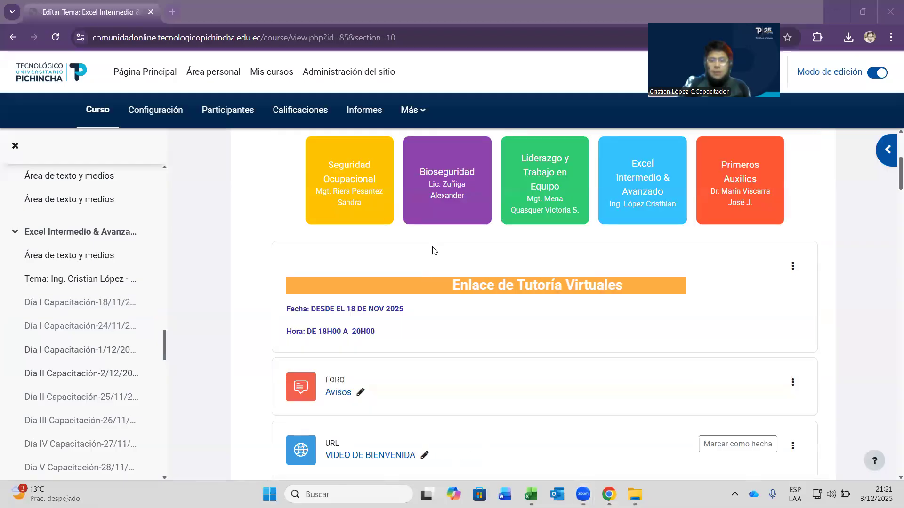